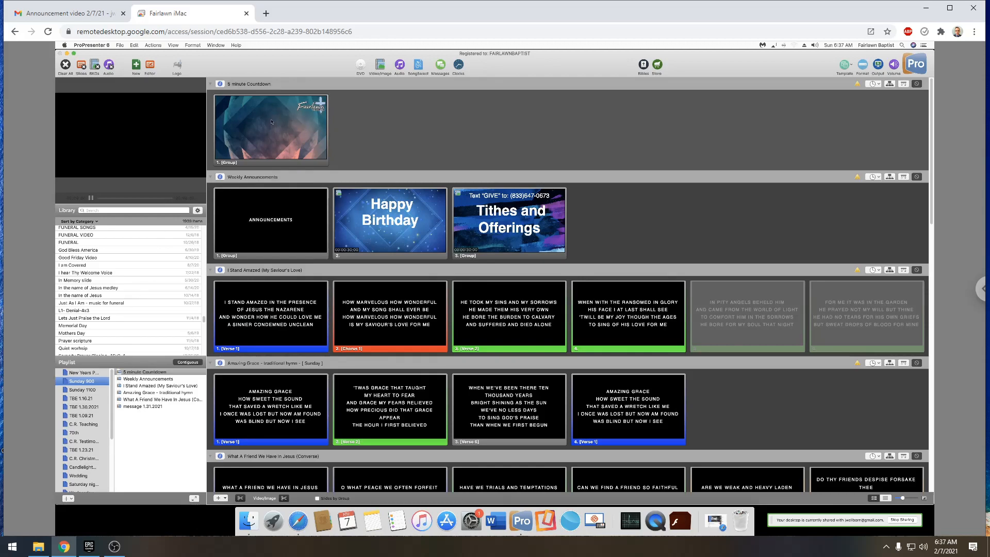
- Test the 5 Minute Countdown slide on the live output and clear all output
left_click(324, 159)
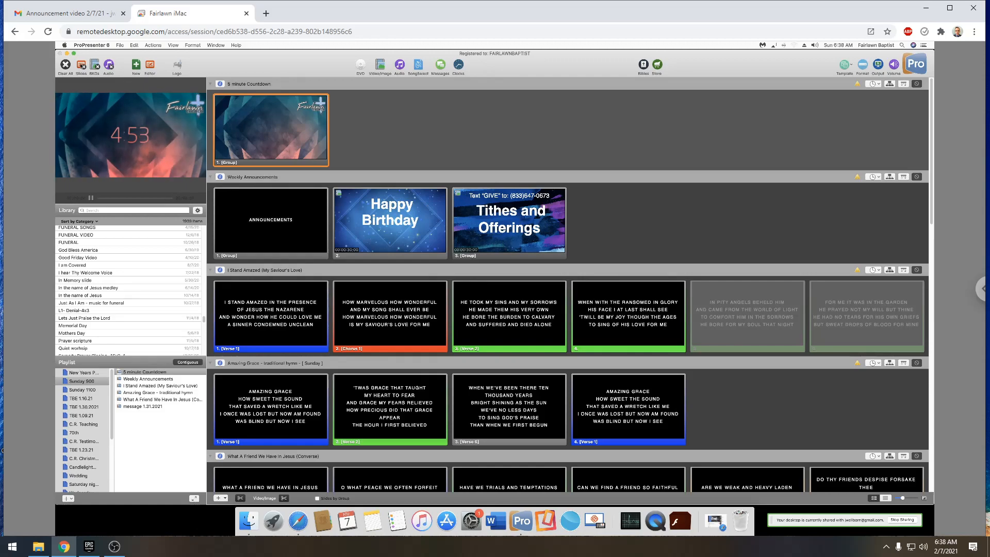
left_click(66, 65)
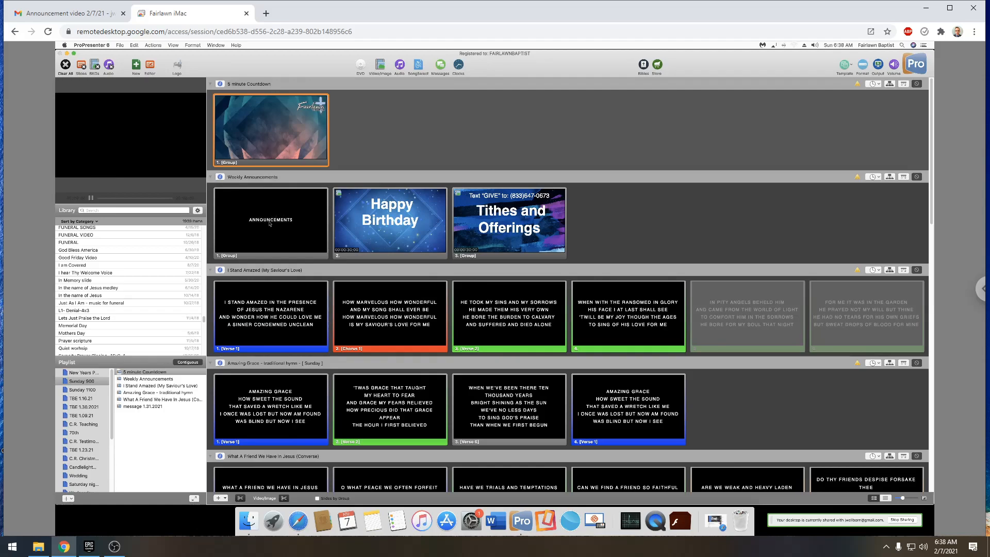
- Switch to the minimized Safari window and pause the YouTube video playing in it
left_click(716, 521)
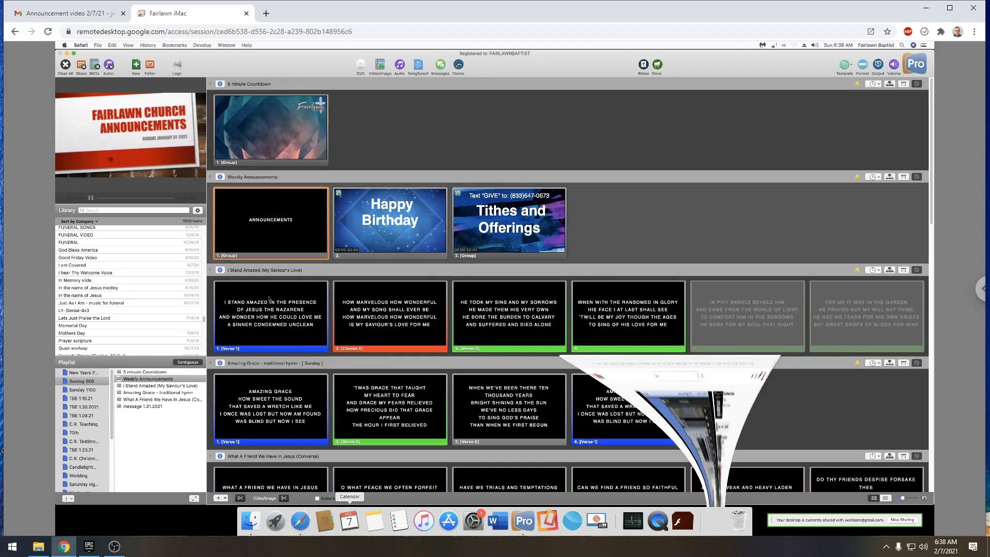
left_click(316, 333)
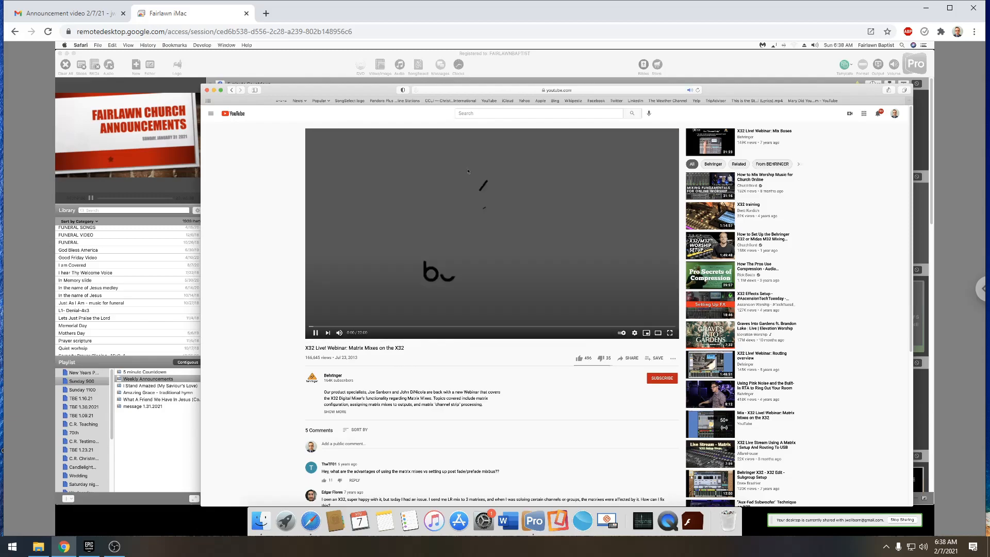
left_click(316, 332)
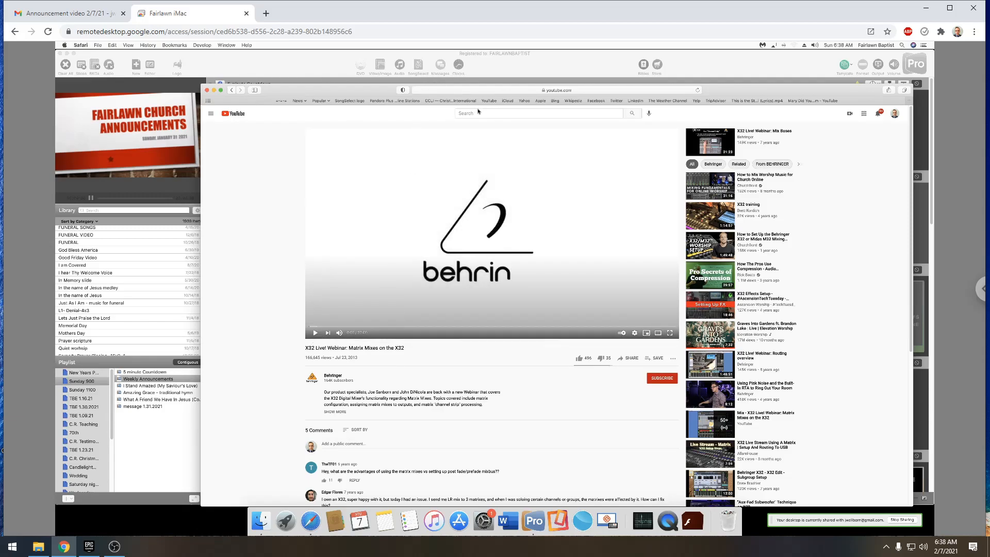
- Go to gmail.com and download the video attached to the "2.7.2021 announcement video" e-mail
left_click(527, 90)
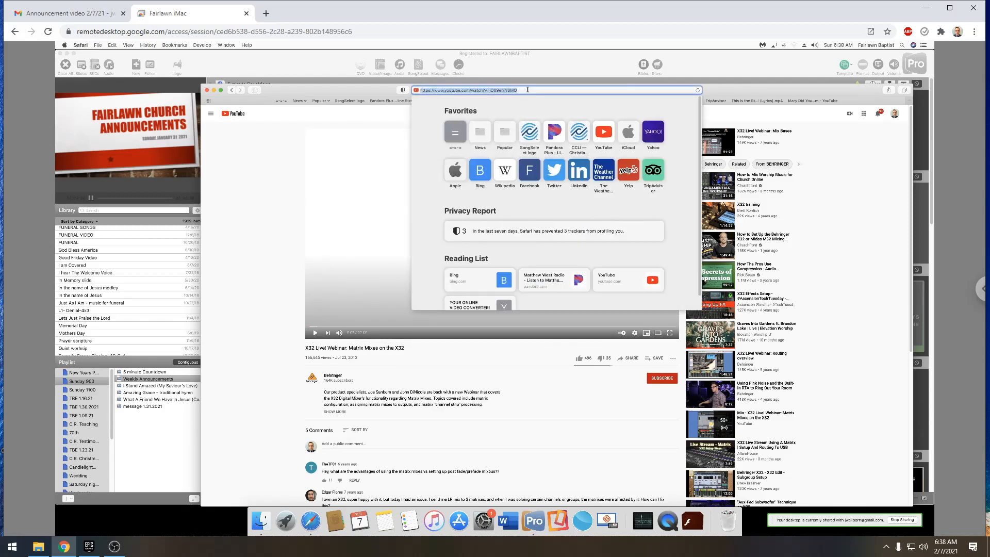
type("gmail.c")
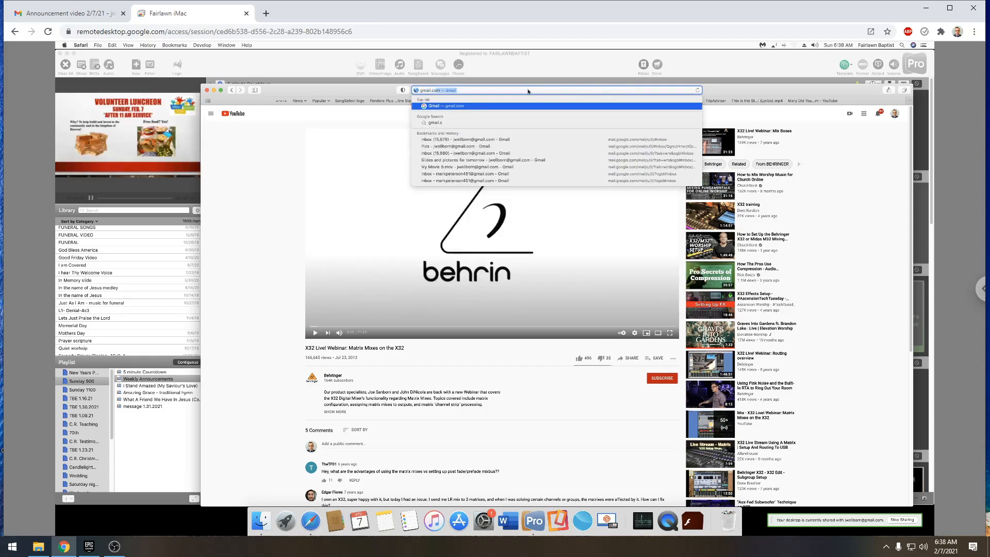
type("o")
key("Return")
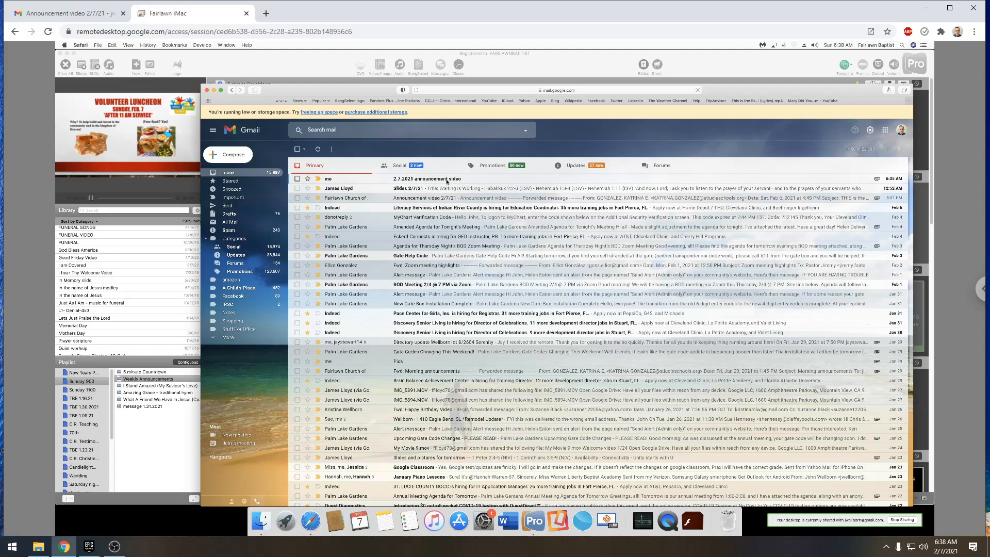
left_click(447, 179)
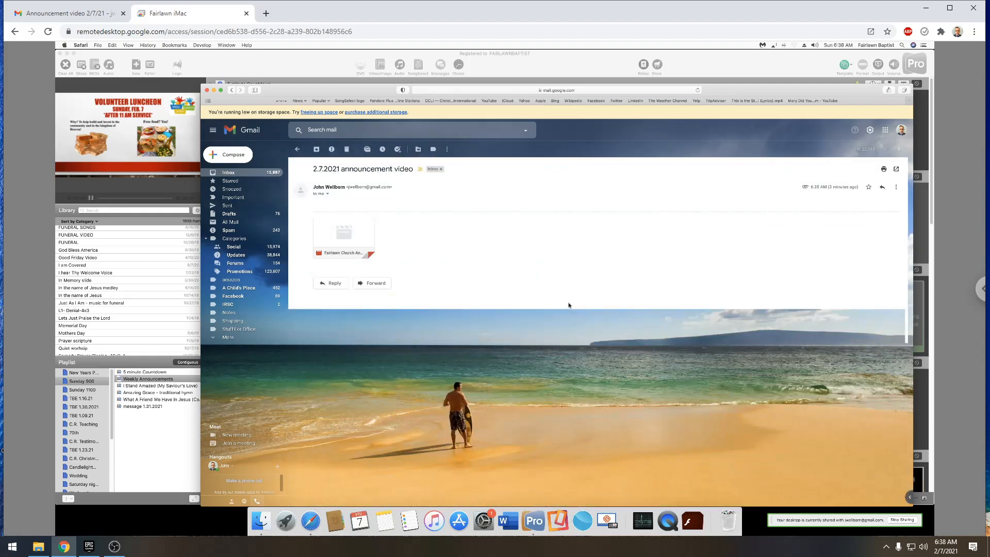
left_click(330, 249)
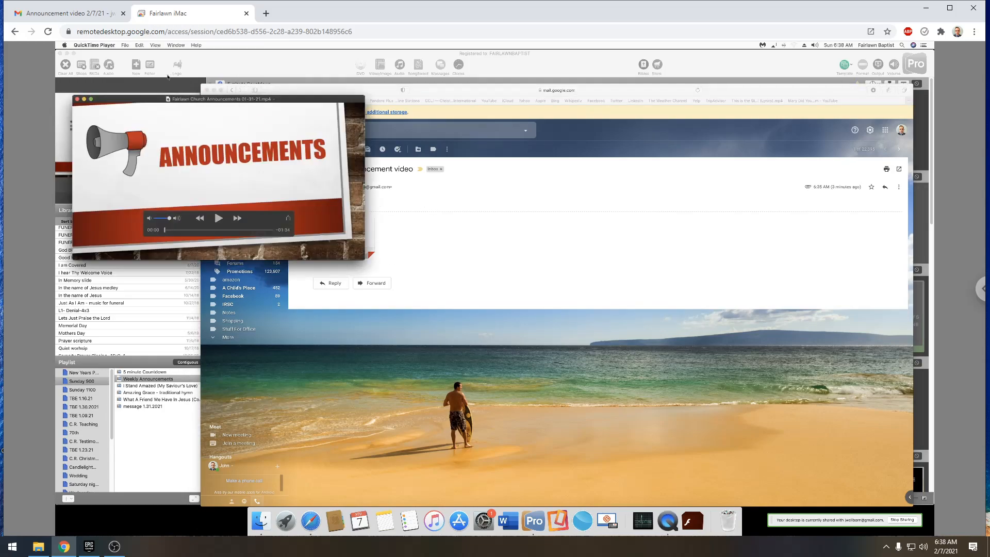
- Close the downloaded announcements video in QuickTime Player and minimize the Safari window
left_click_drag(141, 107, 233, 145)
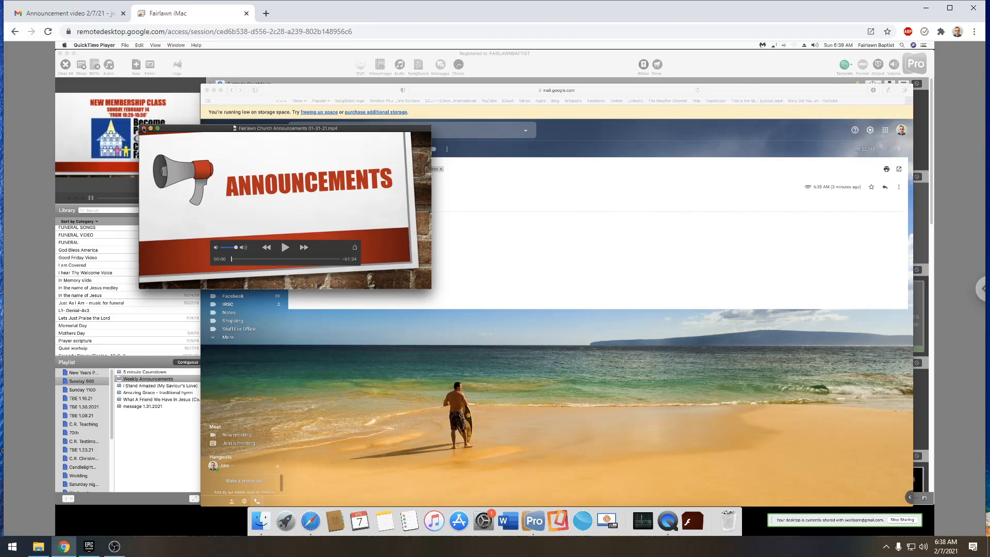
left_click_drag(182, 128, 198, 141)
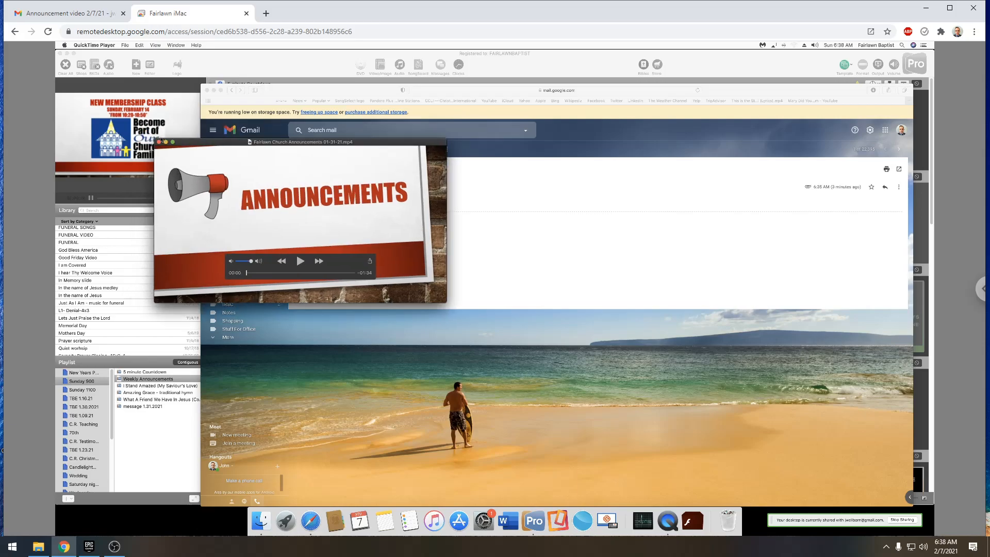
left_click(159, 143)
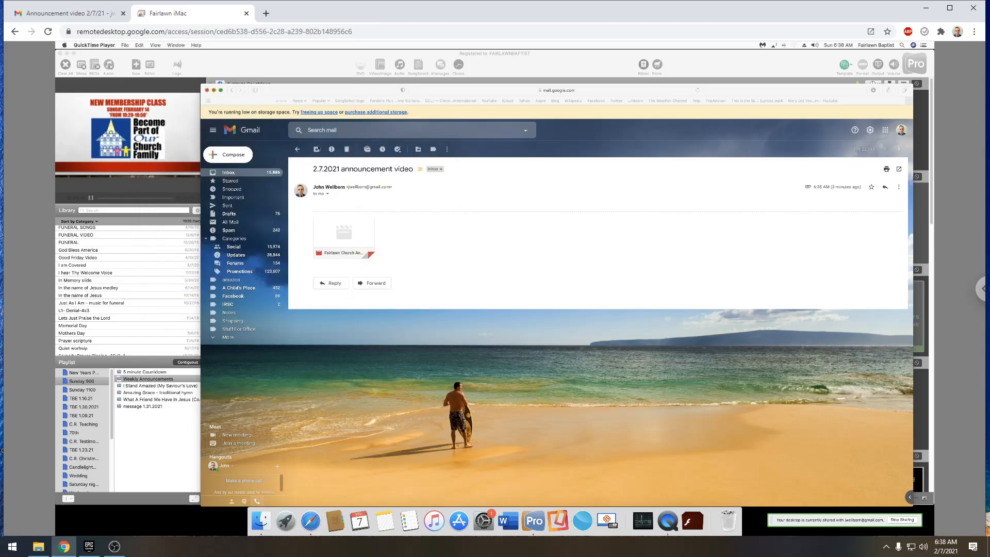
left_click(213, 90)
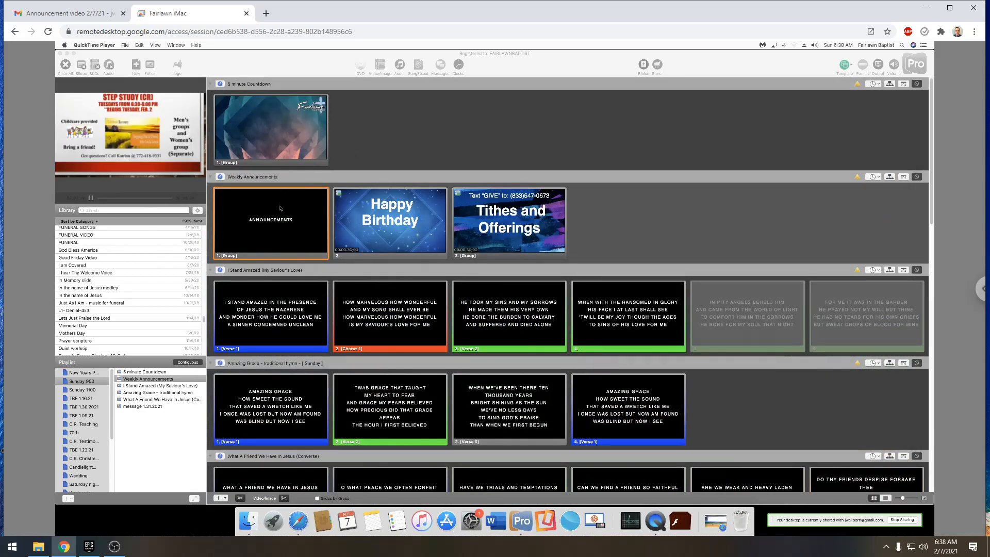
- Clear the live output and delete the old announcements video from the first Weekly Announcements slide in the slide editor
left_click(275, 207)
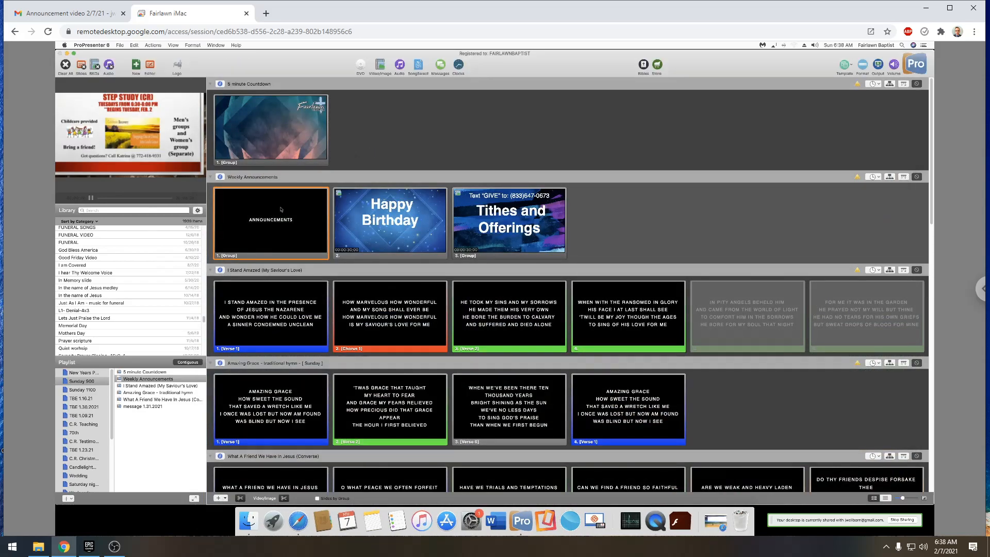
left_click(65, 70)
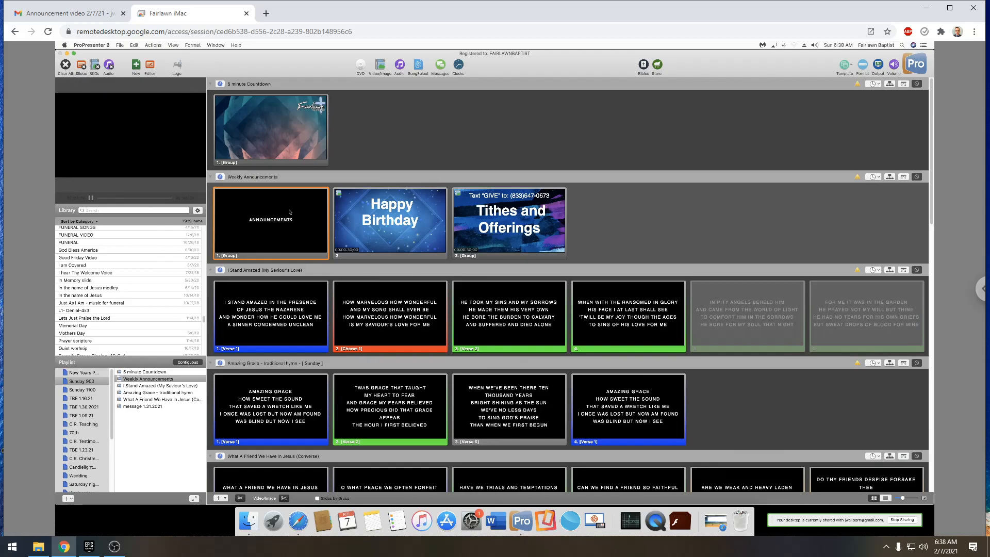
right_click(257, 204)
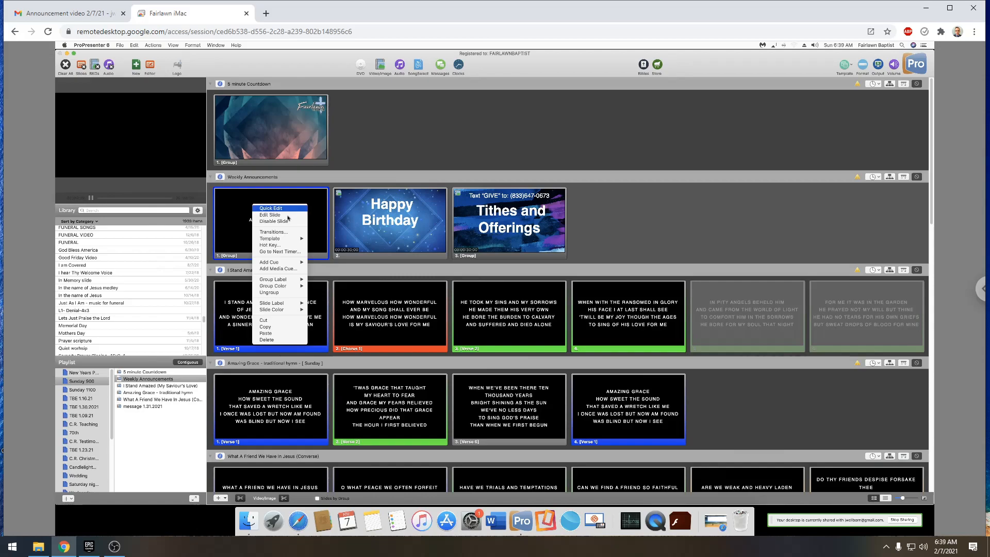
left_click(279, 215)
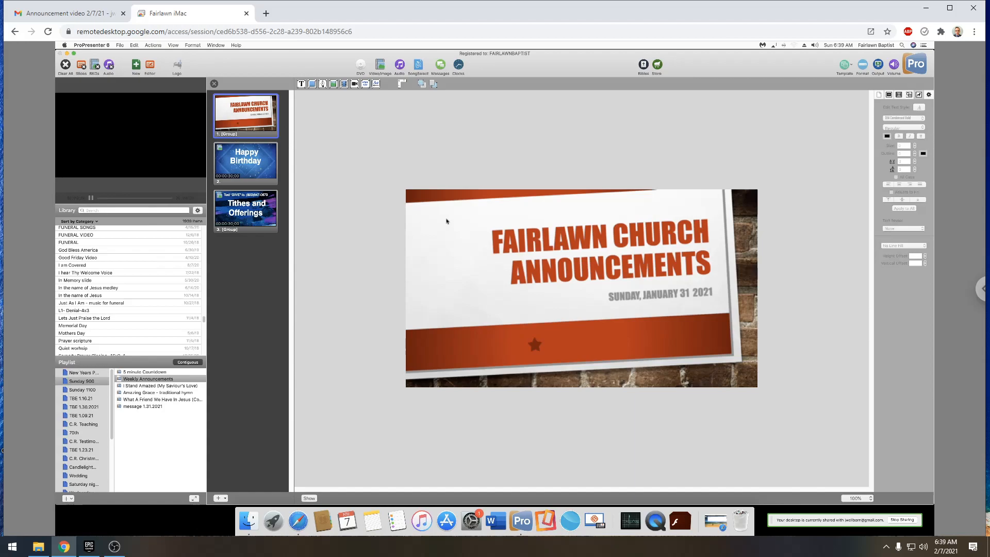
left_click(650, 375)
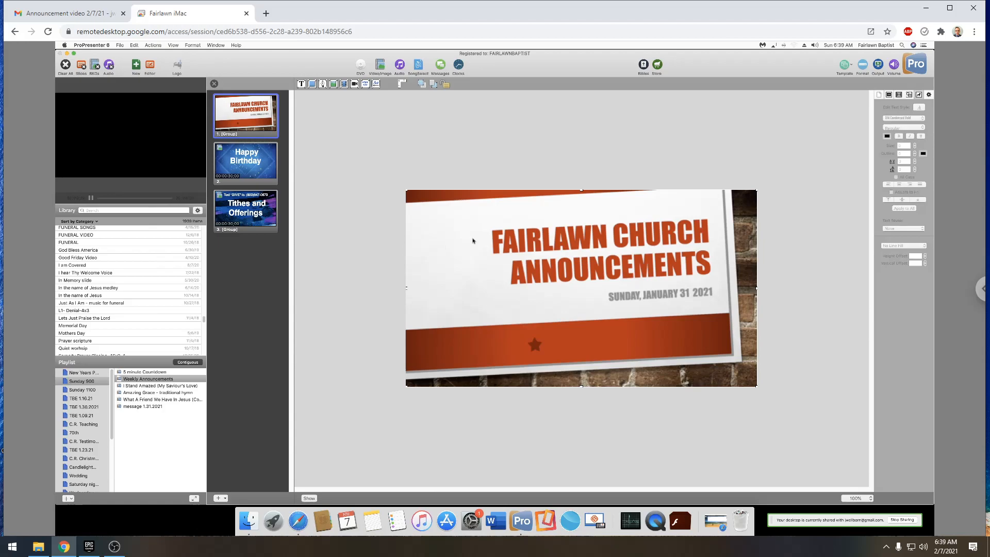
key("Delete")
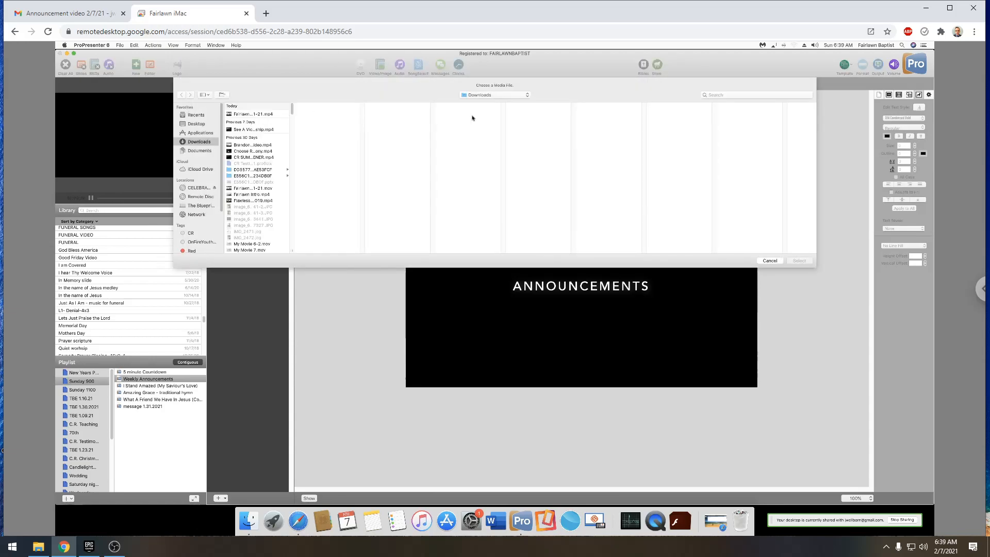
- Add the video "Fairlawn Church Announcements 01-31-21.mp4" from Downloads to the announcements slide
key("Escape")
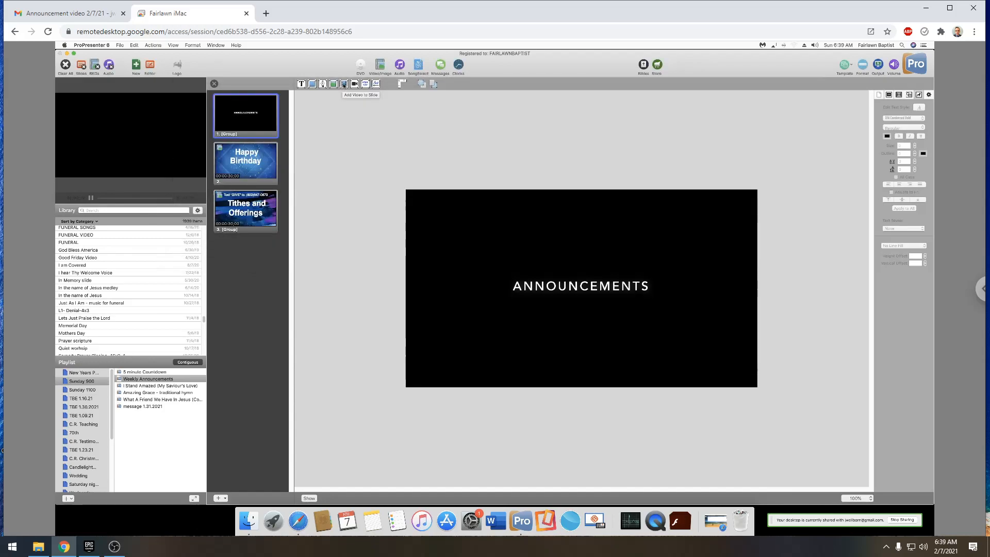
left_click(343, 84)
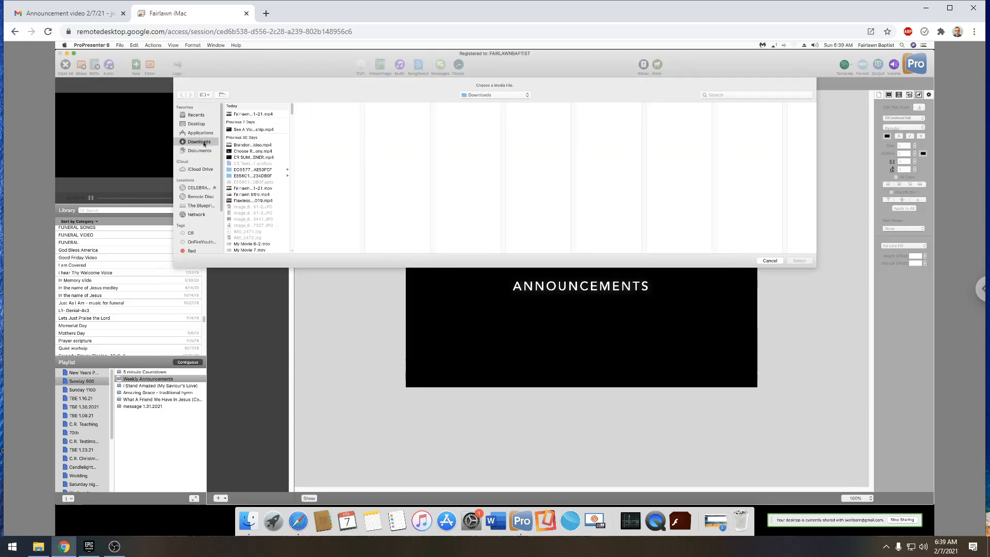
left_click(250, 114)
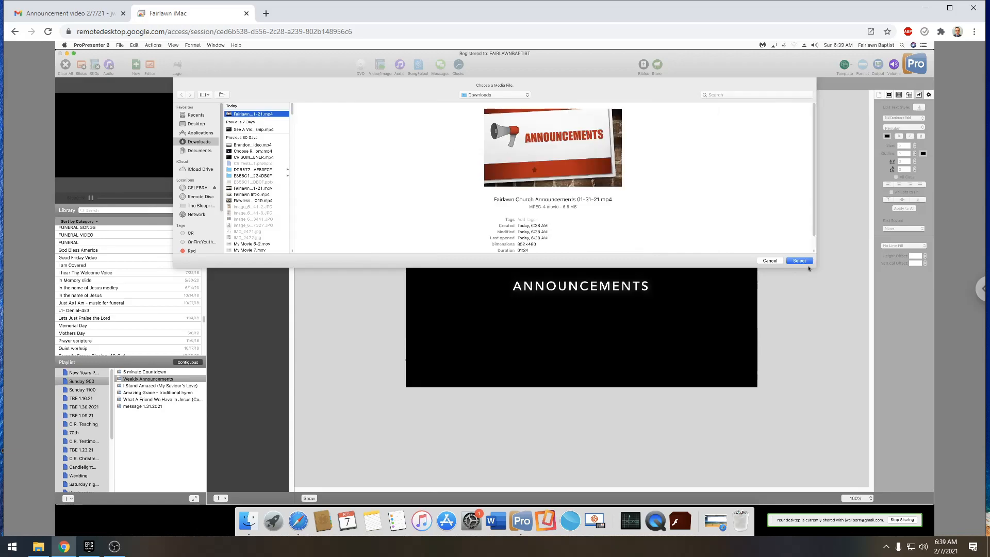
left_click(802, 262)
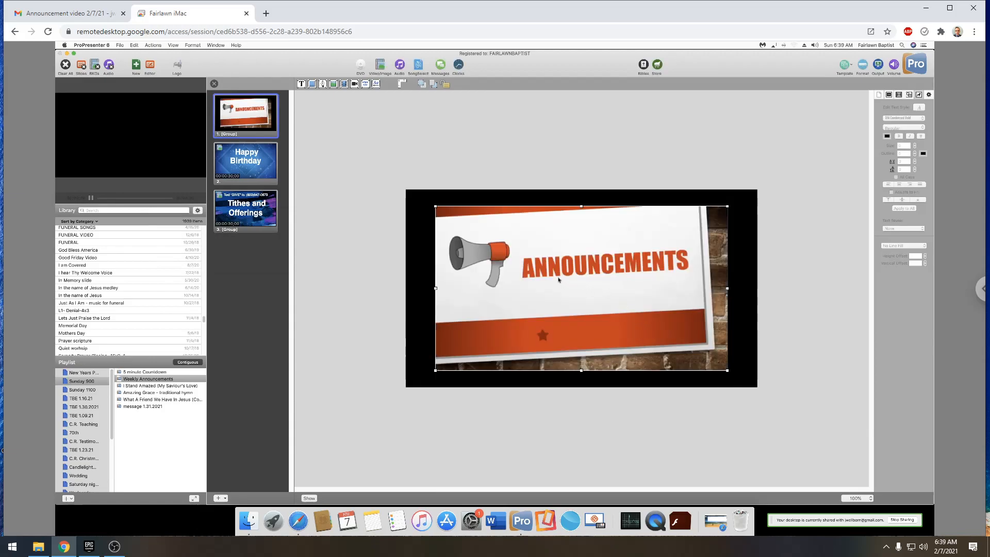
- Move and enlarge the new announcements video to fill the whole slide, and close the slide editor
left_click_drag(553, 278, 541, 270)
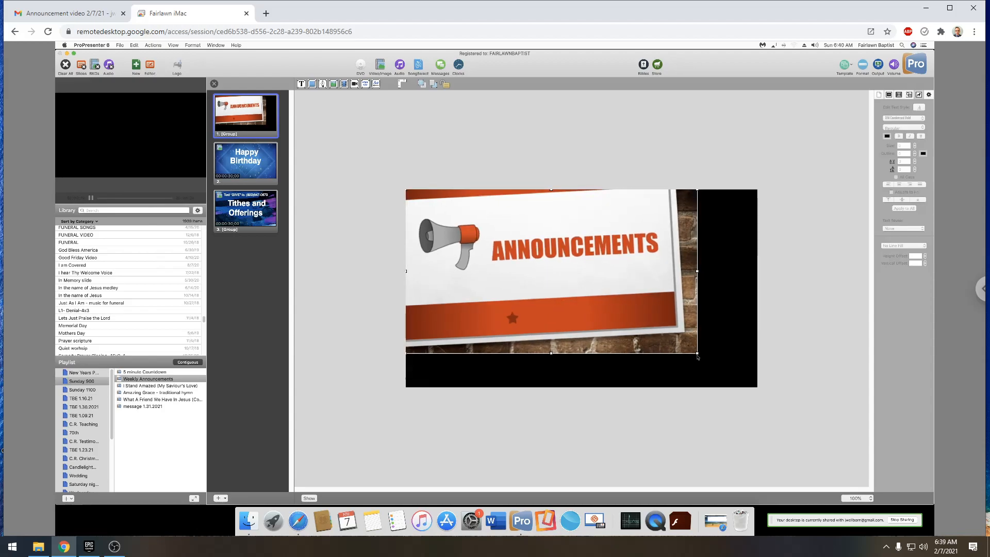
left_click_drag(711, 366, 760, 386)
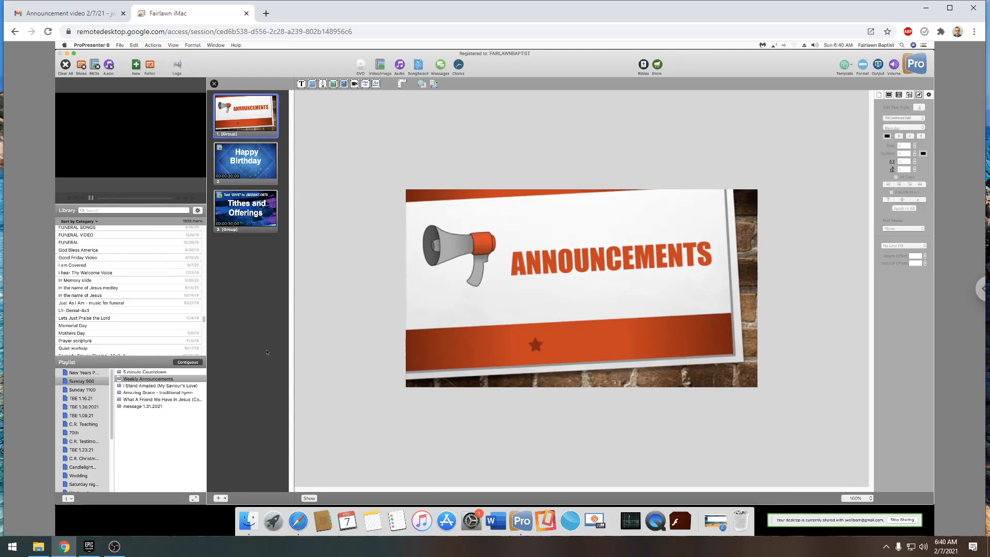
left_click(214, 84)
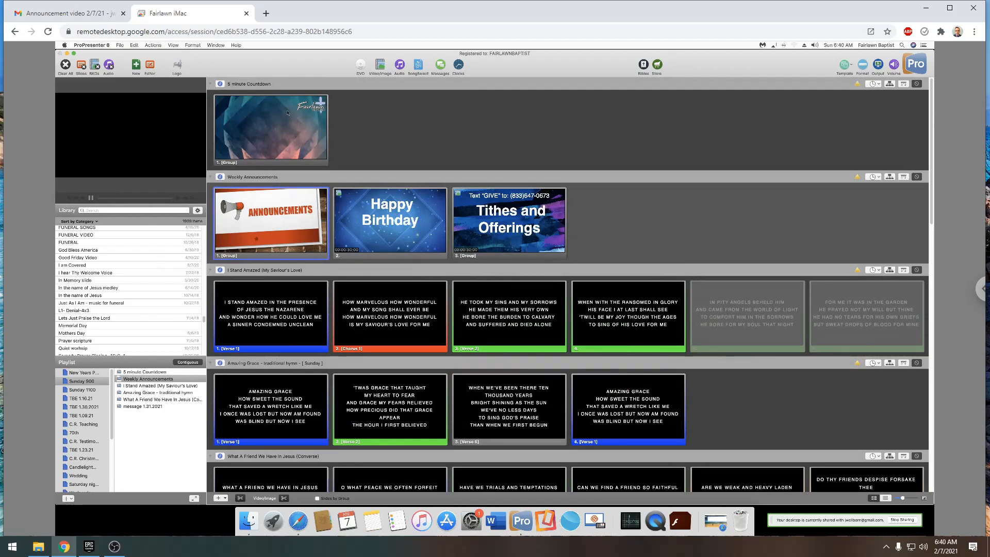
- Delete "I Stand Amazed", "Amazing Grace", "What A Friend We Have In Jesus" and "message 1.31.2021" from the Sunday 900 playlist
left_click(140, 396)
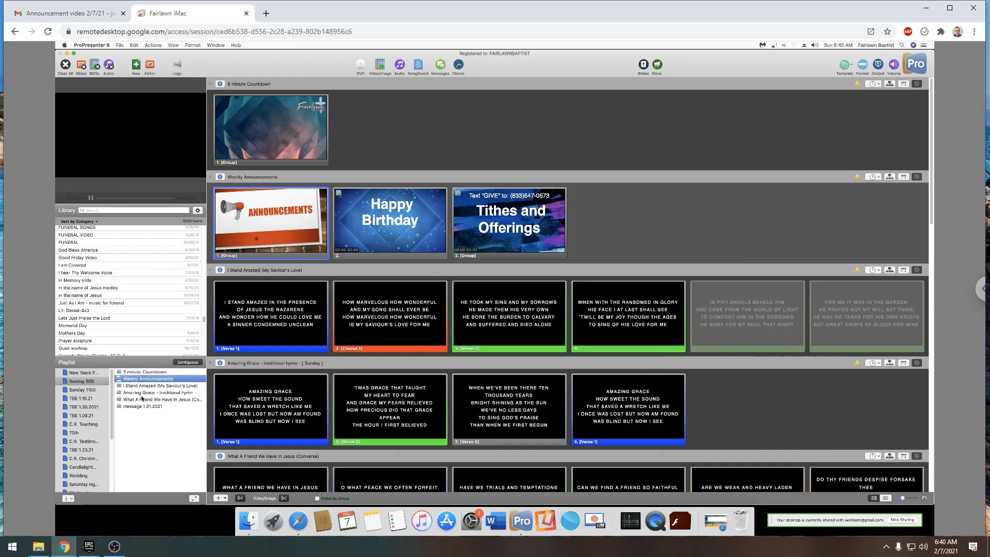
left_click(150, 407)
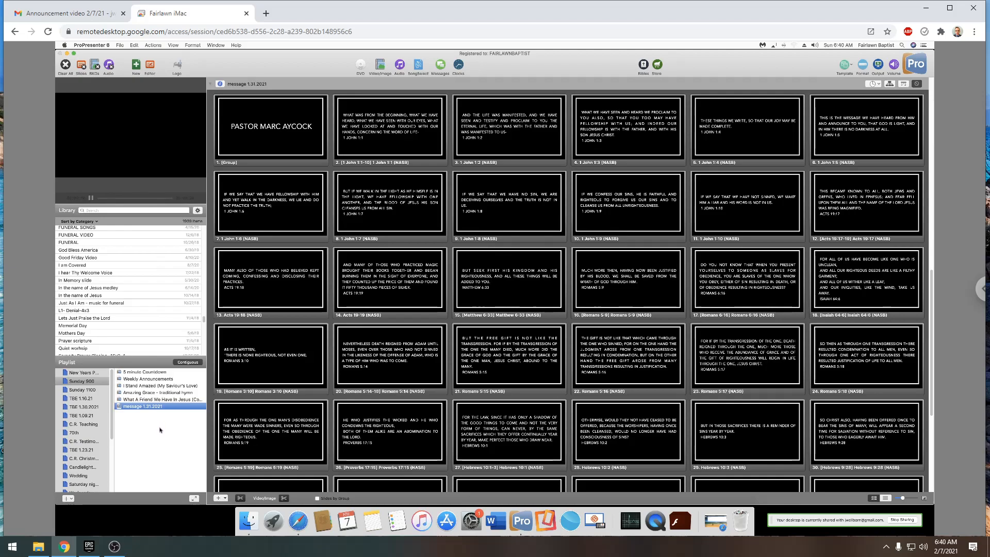
left_click(132, 398, "shift")
left_click(133, 392, "shift")
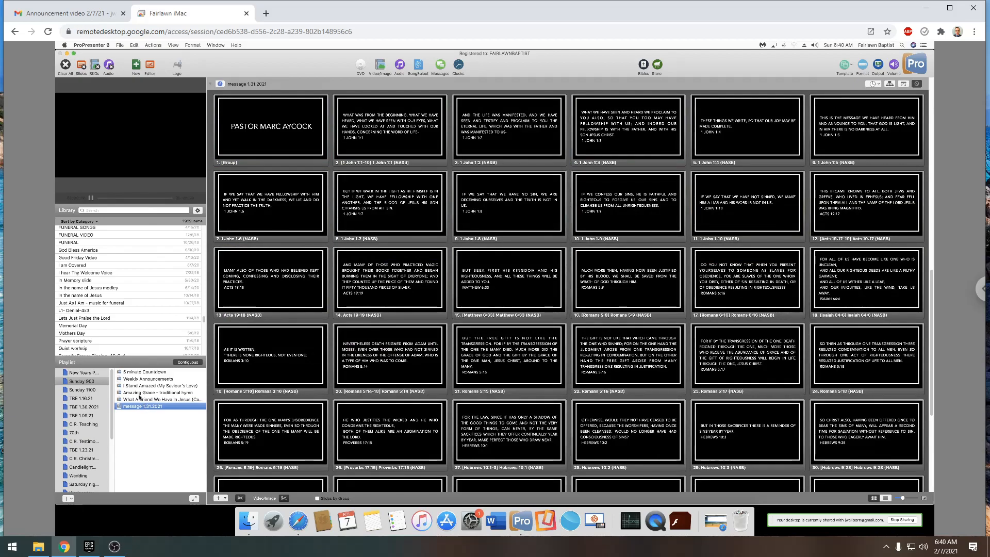
left_click(137, 387, "shift")
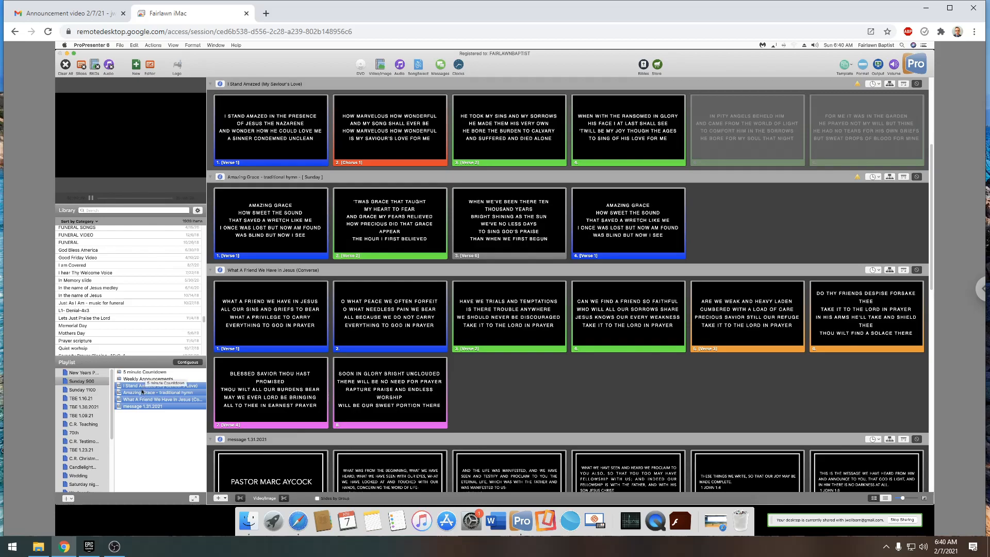
key("Delete")
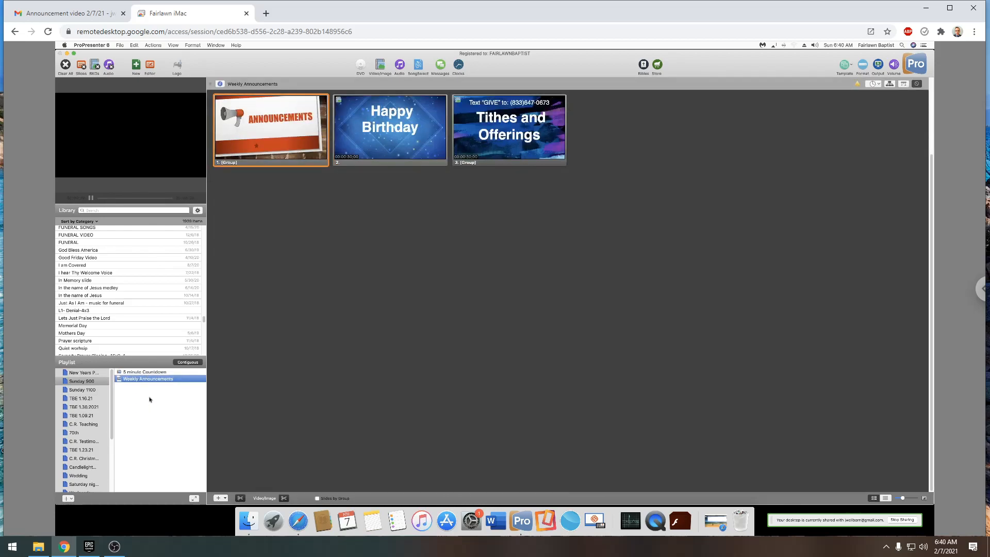
left_click(148, 401)
left_click(350, 272)
scroll(350, 272, "up", 1)
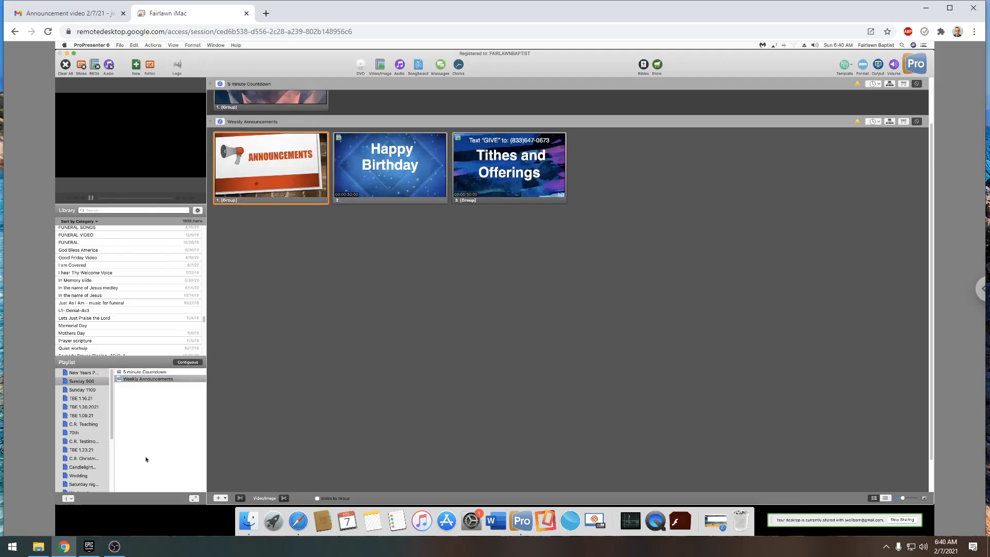
left_click(172, 399)
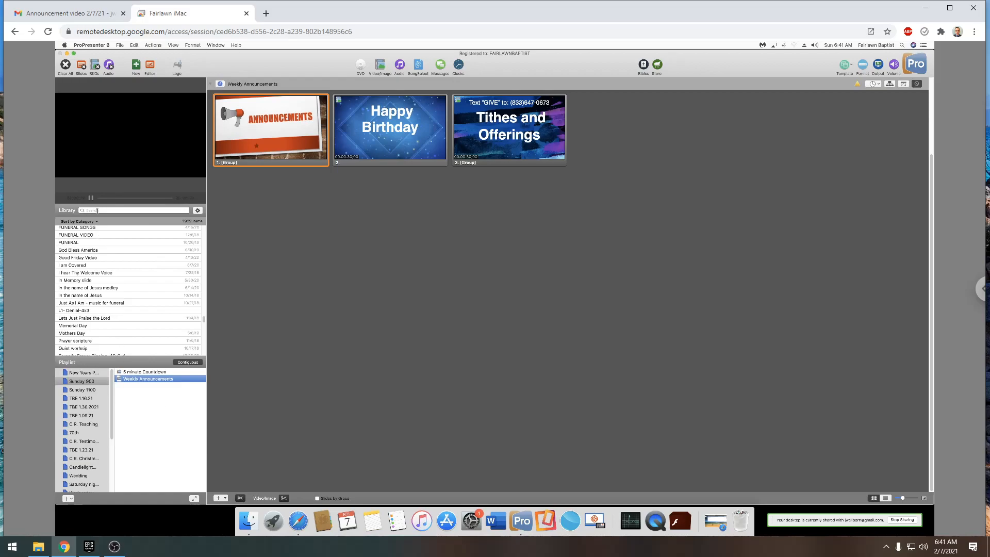
- Search the library for "leaning" and add "Leaning On The Everlasting Arms-1" to the Sunday 900 playlist after Weekly Announcements
left_click(129, 211)
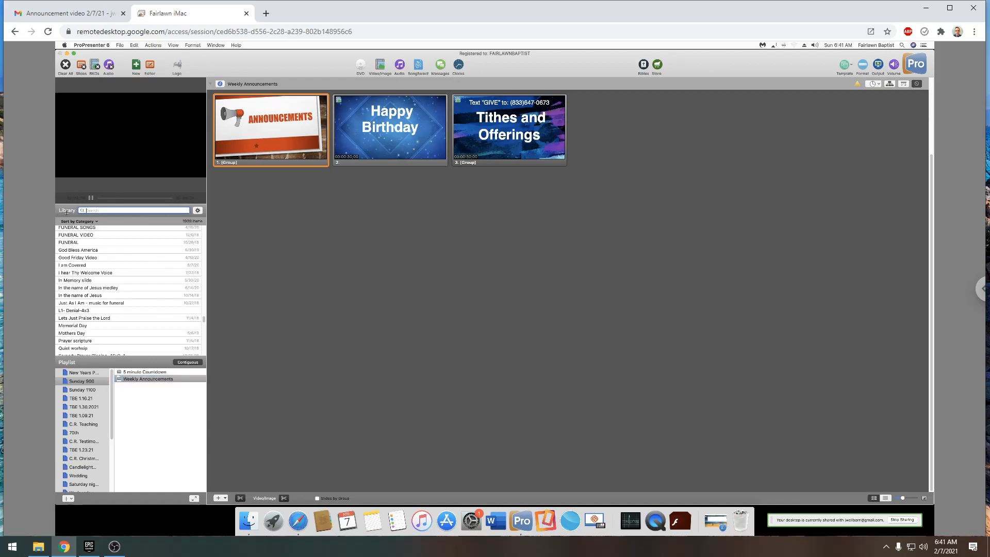
type("leaning")
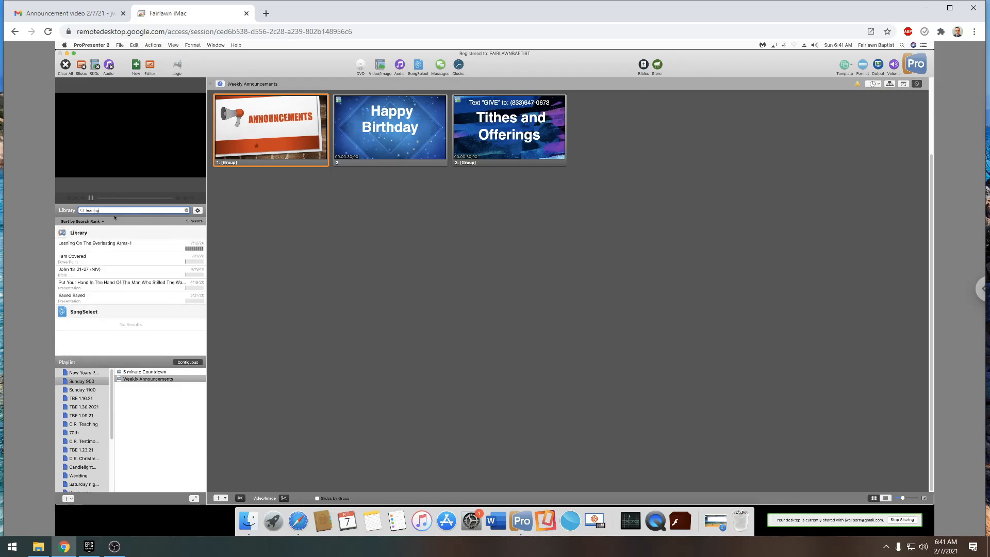
left_click(146, 243)
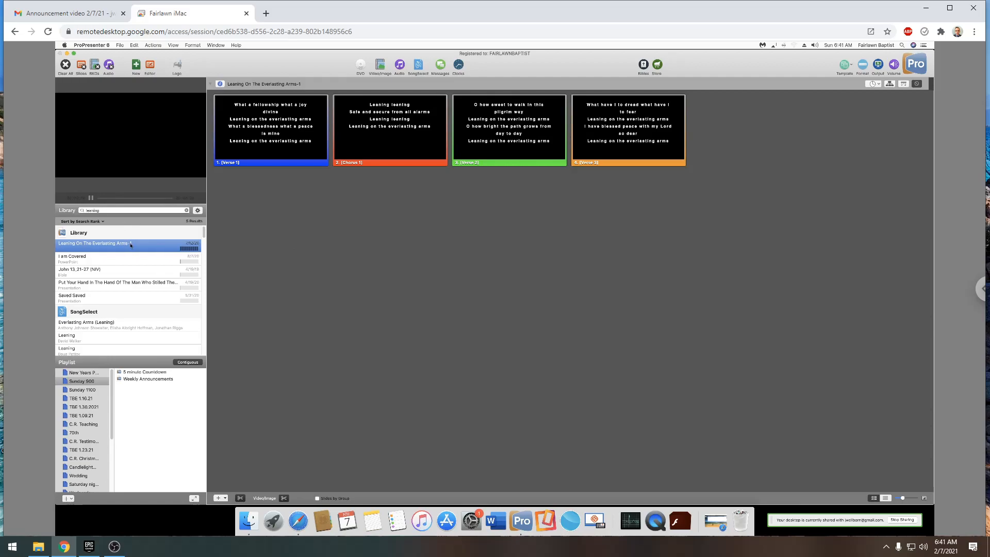
left_click_drag(146, 296, 150, 391)
left_click(158, 391)
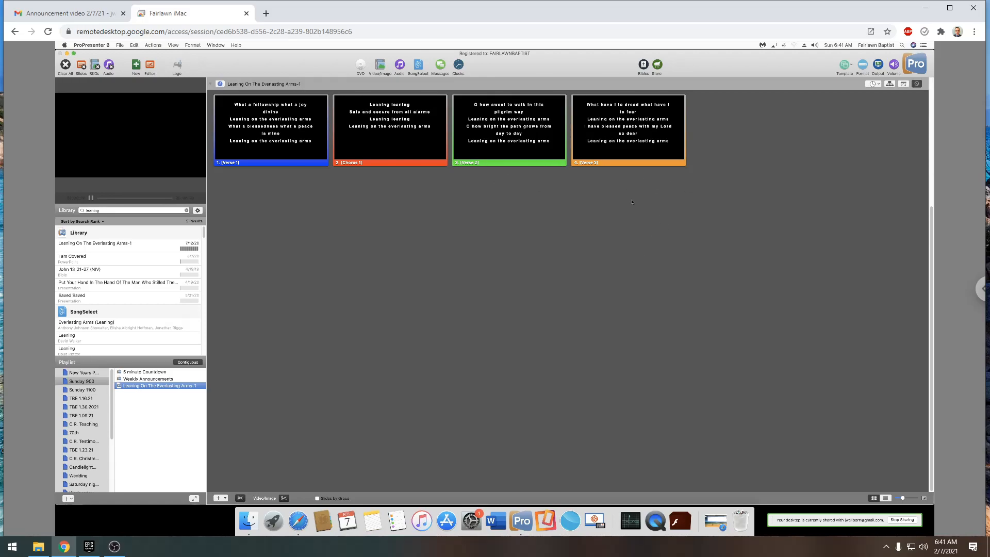
- Apply a full-page template from the Lyrics Styles group to all four slides of "Leaning On The Everlasting Arms-1"
left_click_drag(560, 132, 365, 120)
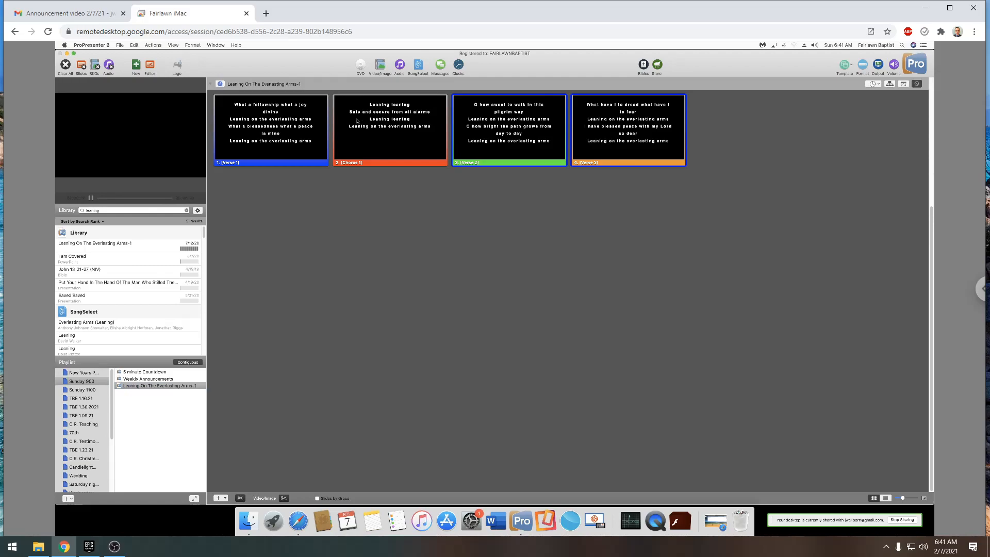
left_click(246, 128, "shift")
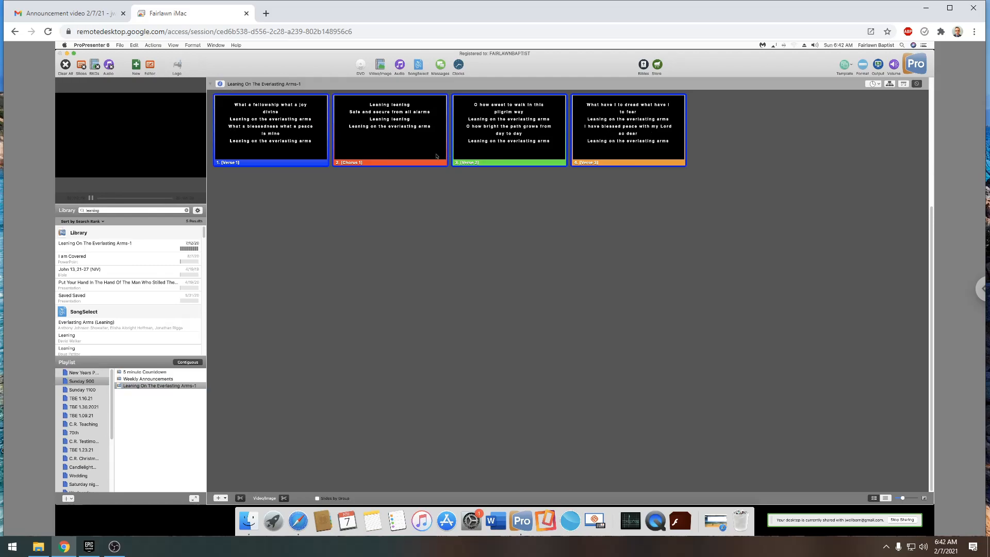
right_click(269, 120)
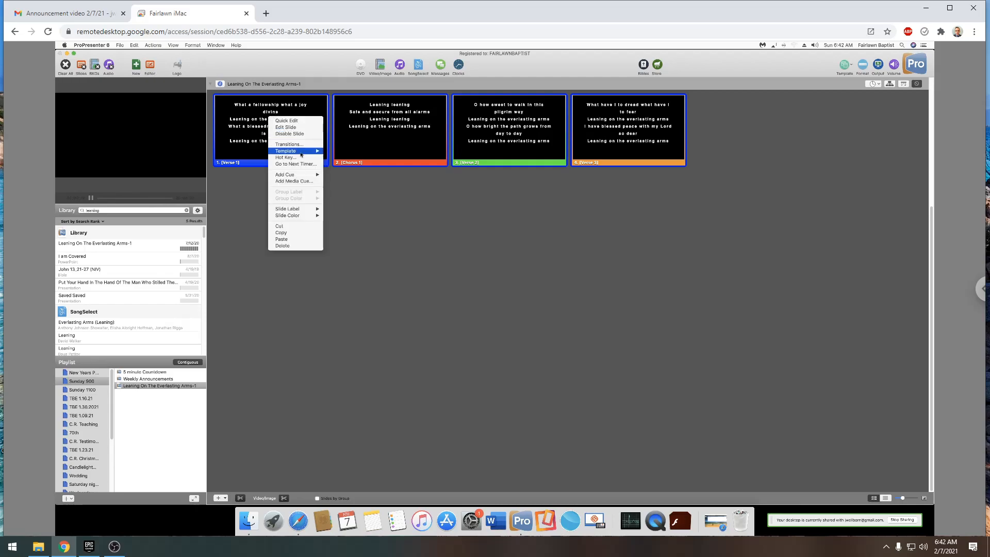
mouse_move(299, 154)
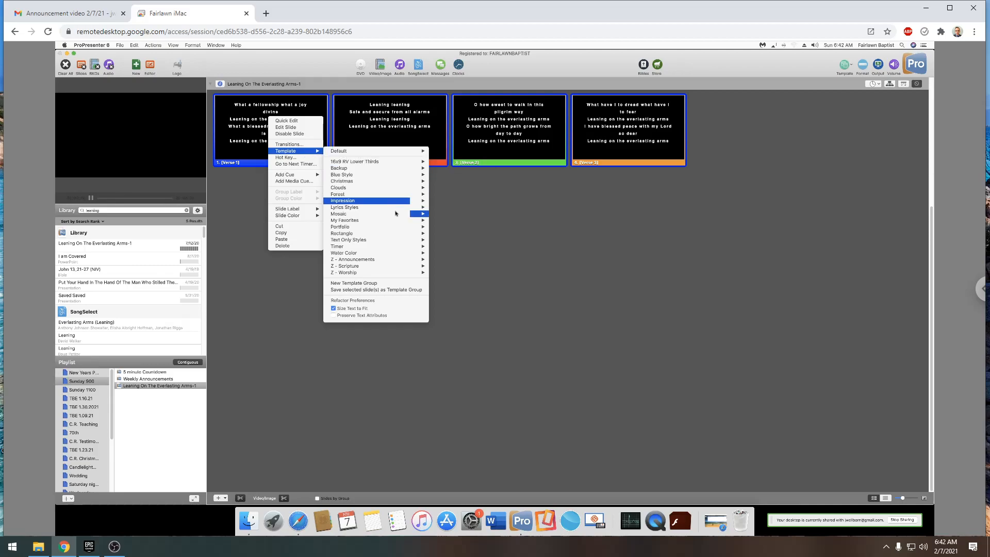
mouse_move(393, 210)
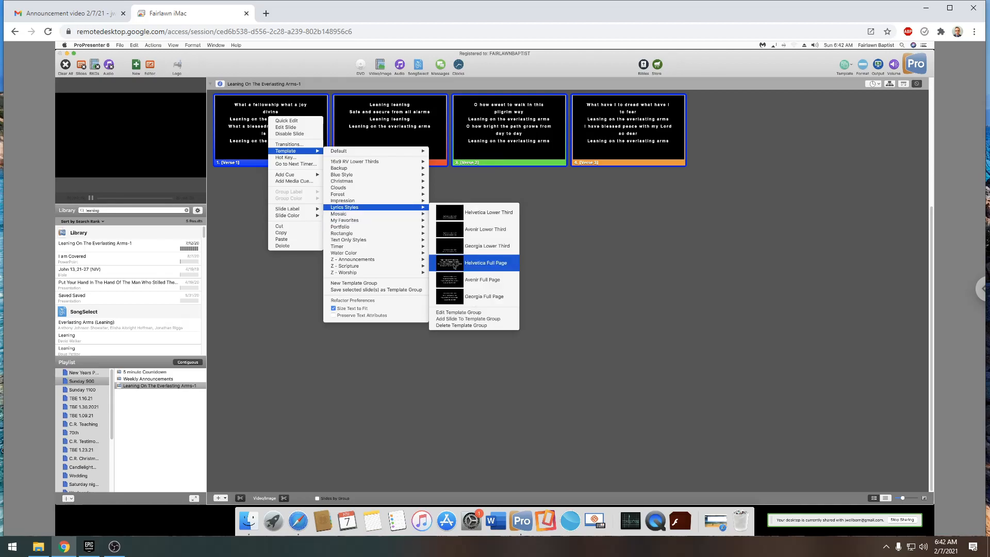
left_click(493, 285)
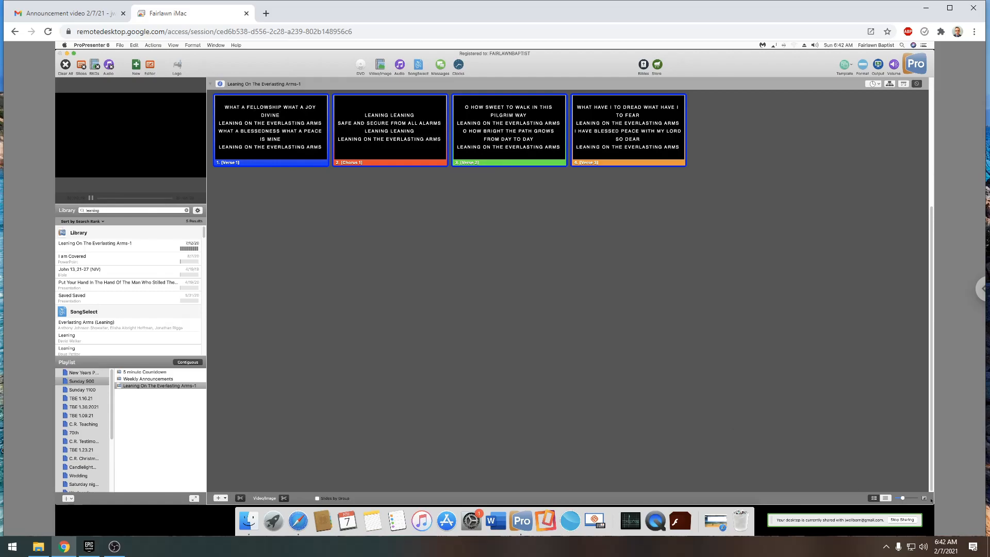
- Enlarge the slide thumbnails and open the Verse 1 slide of "Leaning On The Everlasting Arms-1" for editing
left_click(906, 498)
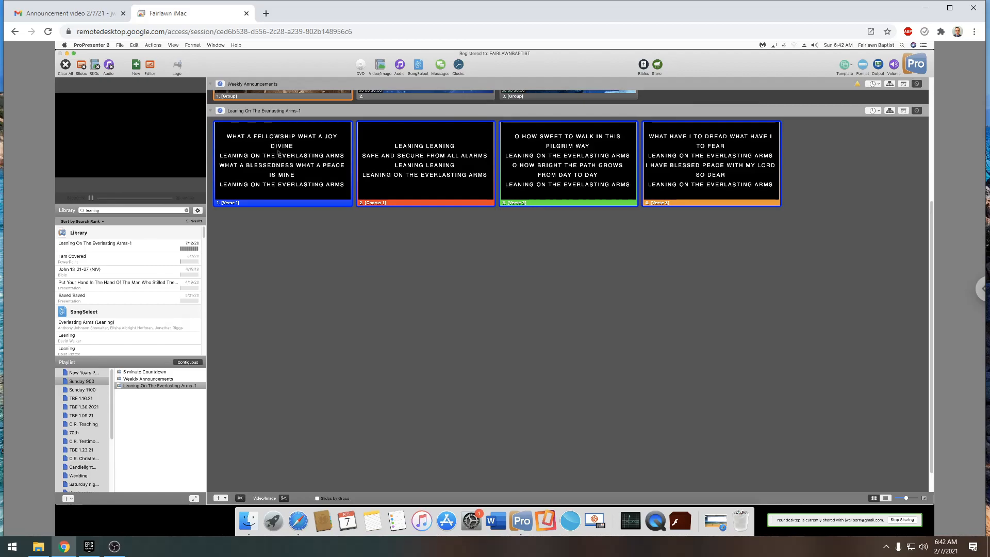
left_click(294, 150)
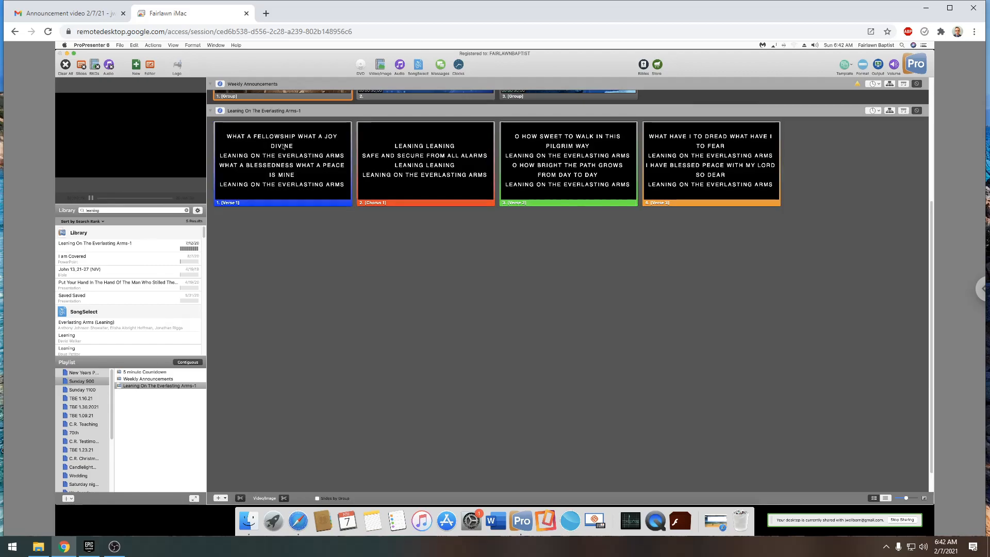
right_click(311, 147)
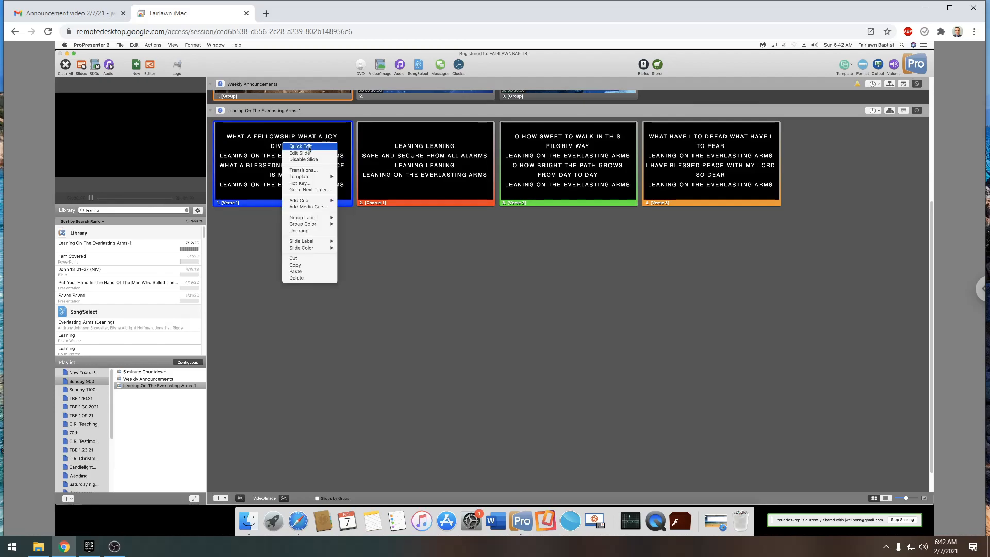
left_click(301, 152)
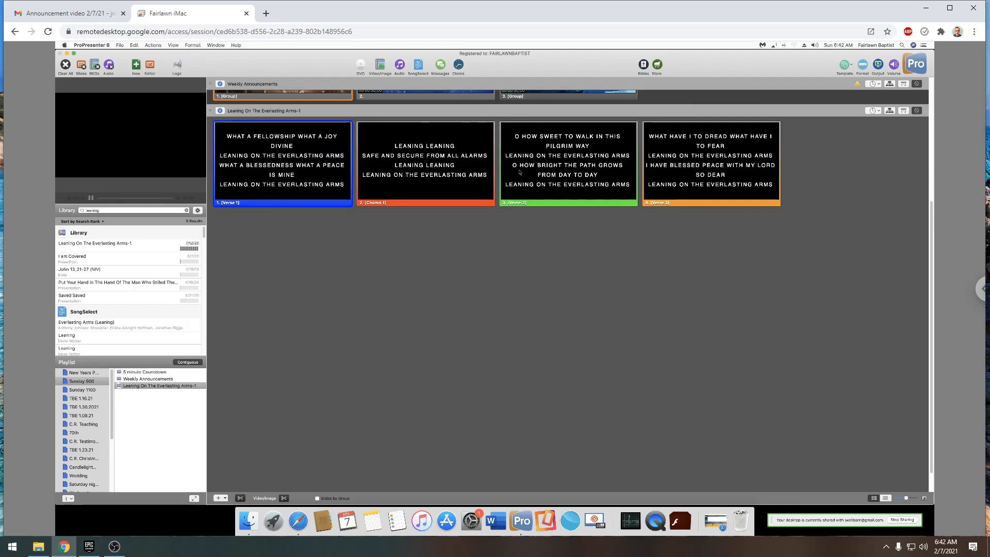
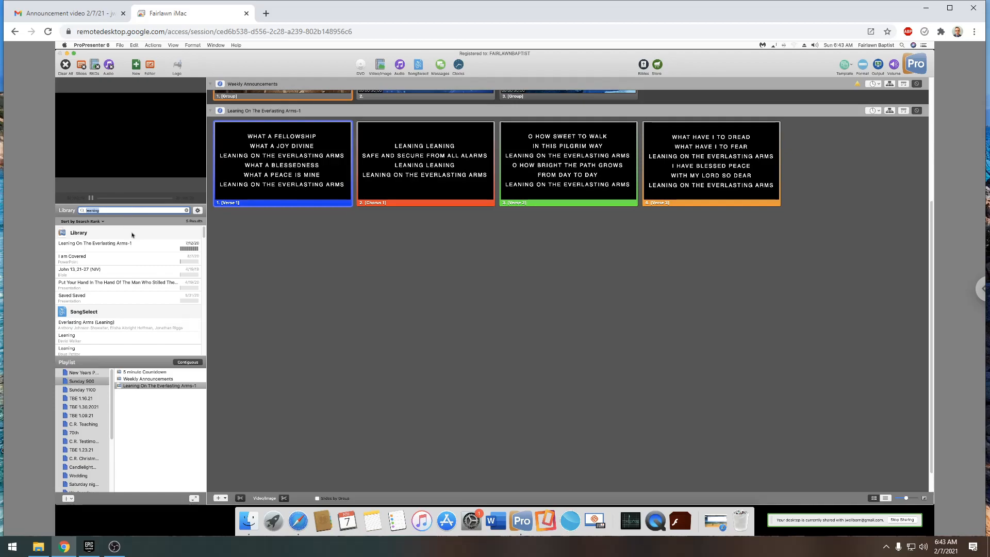
- Search the library for "tis so s" and add "Tis so sweet to trust in Jesus," to the end of the Sunday 900 playlist
type("ibsd")
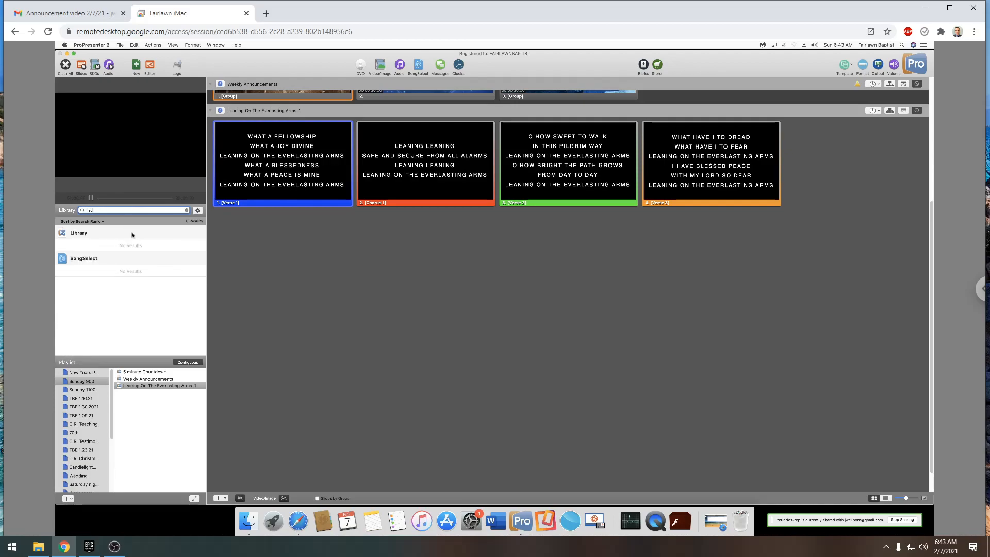
key("BackSpace")
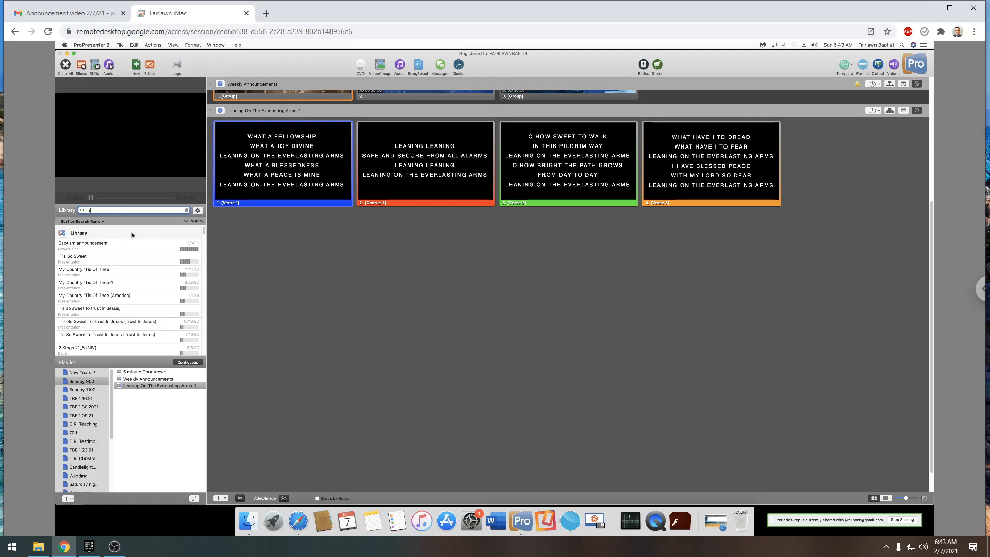
type("so swwe")
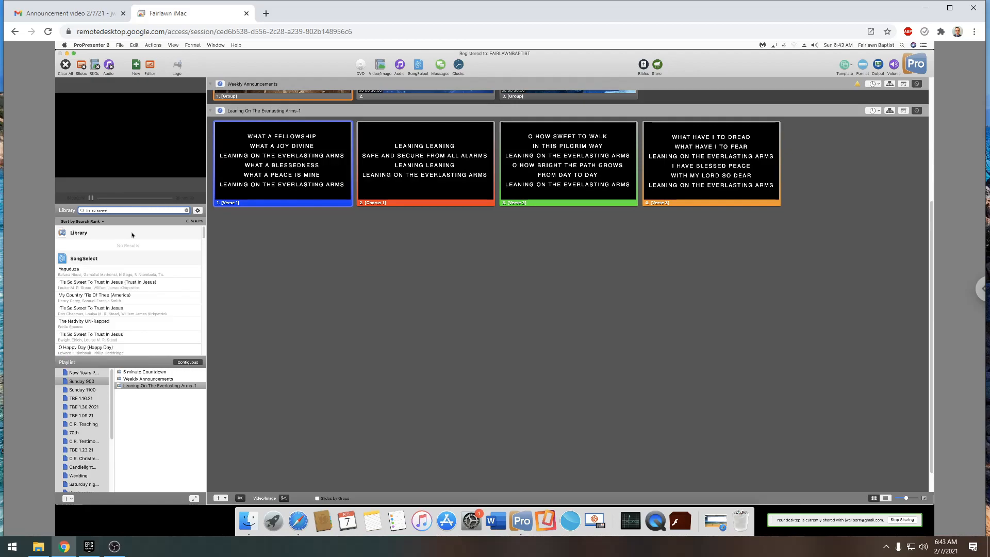
key("BackSpace")
key("BackSpace")
key("BackSpace")
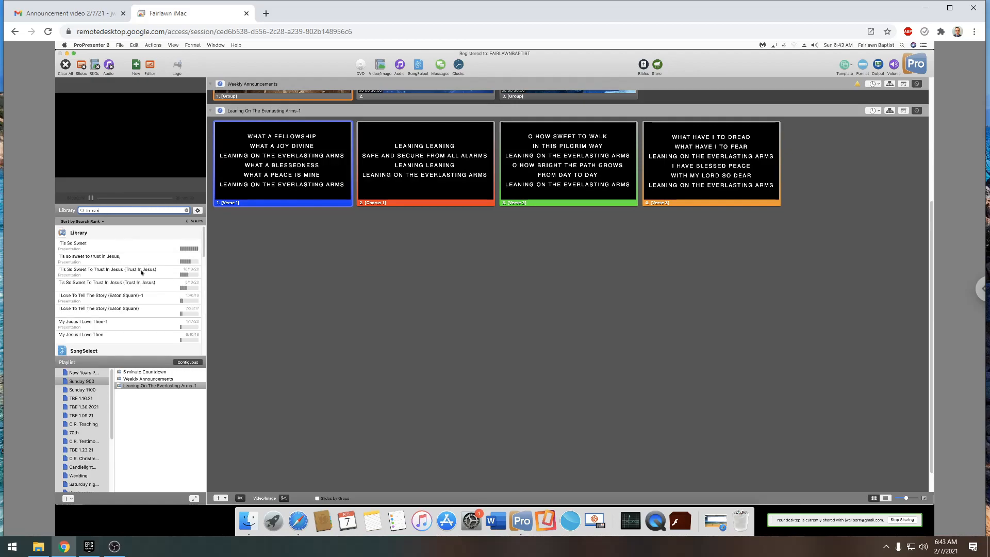
left_click(182, 256)
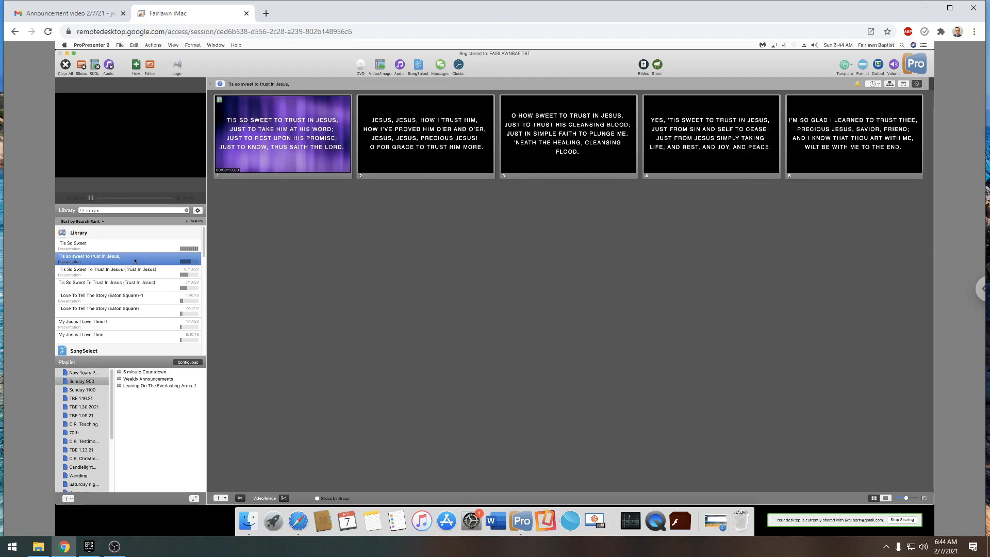
left_click_drag(169, 357, 158, 393)
- Search the library for "i surr", compare the versions of I Surrender All, and add "I Surrender All-2" to the end of the playlist
left_click(108, 210)
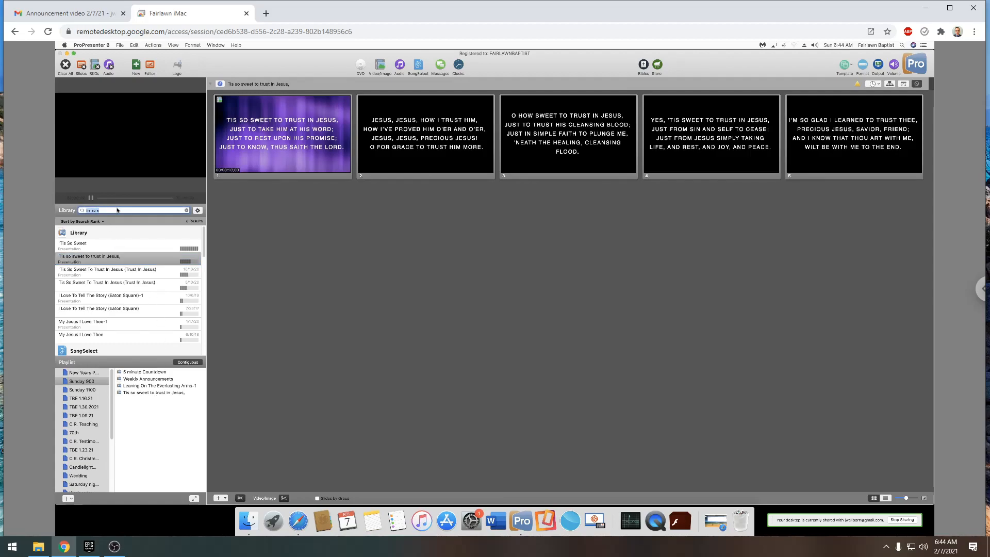
type("i surr")
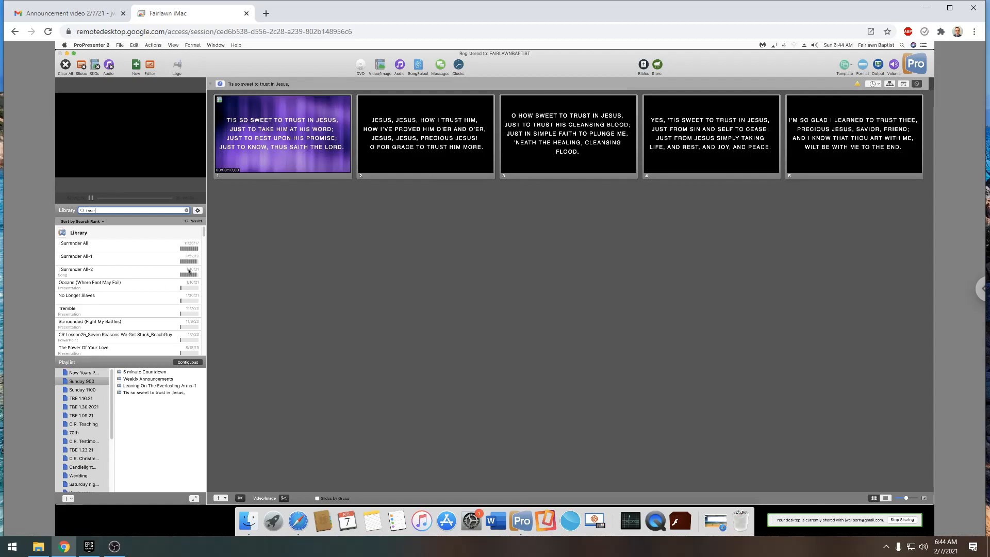
left_click(120, 283)
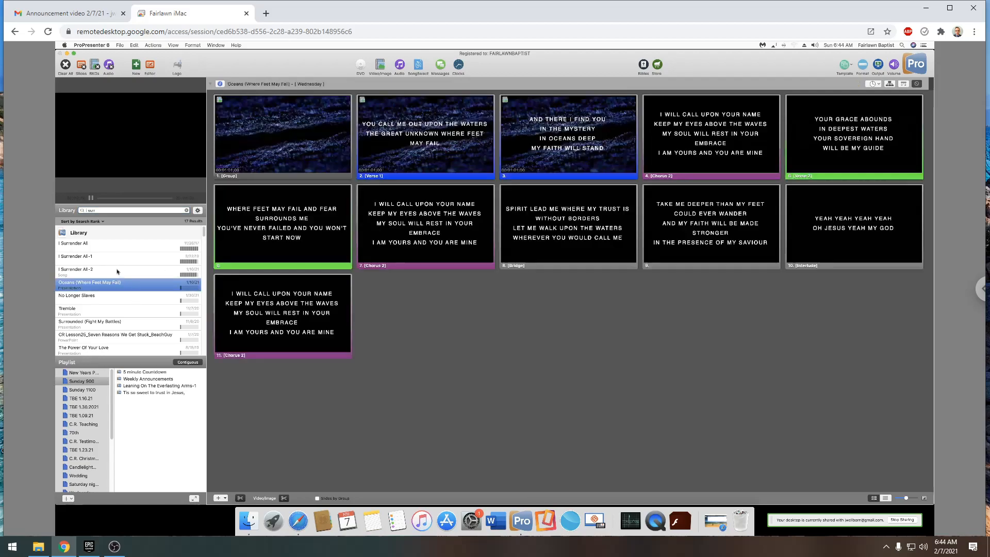
left_click(128, 270)
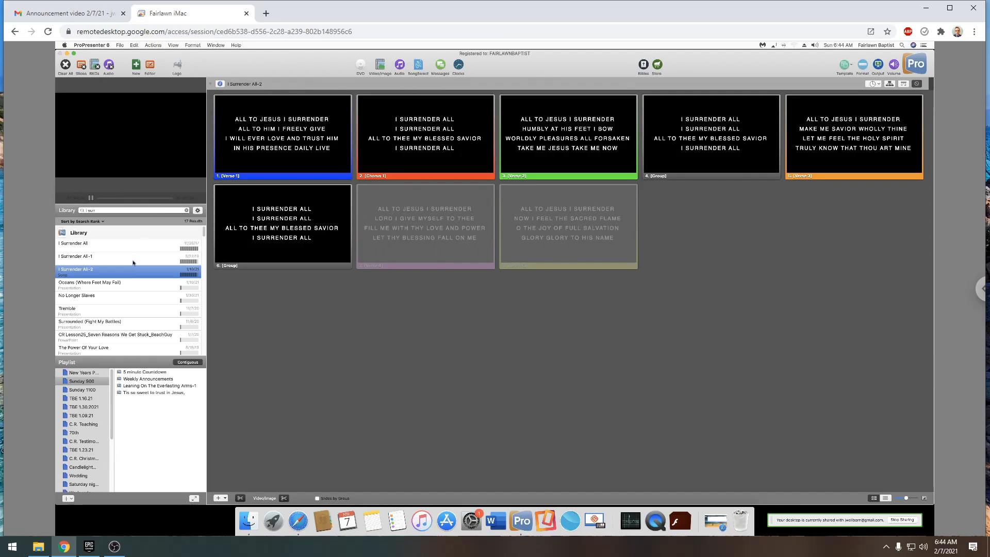
left_click(137, 263)
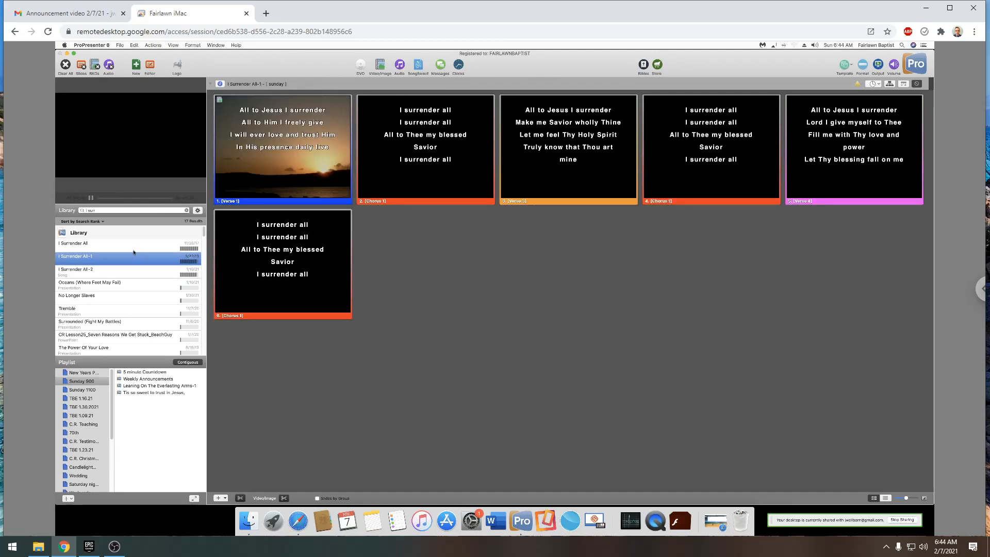
left_click(134, 251)
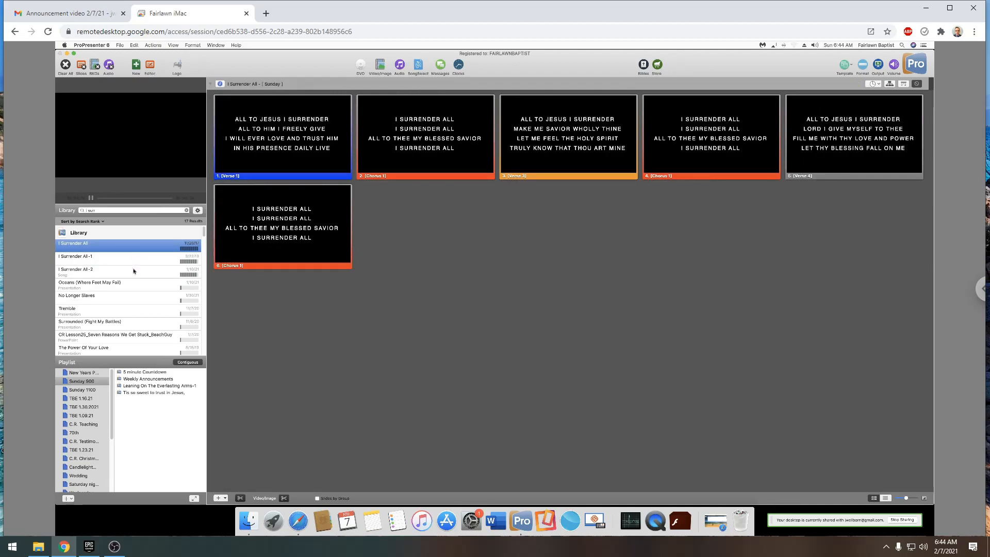
left_click(133, 269)
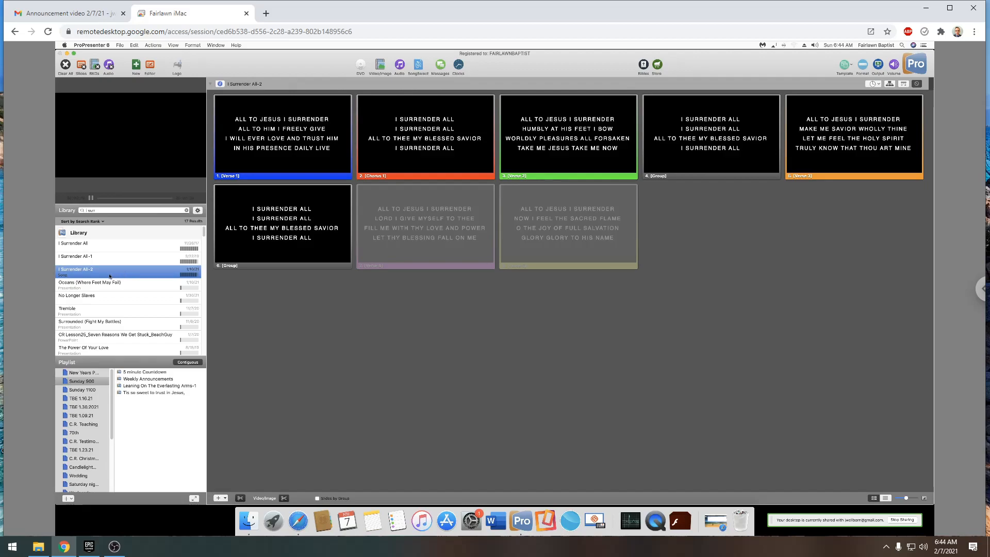
left_click_drag(151, 366, 153, 404)
- Add the Blue_Particle_Motion_Background video from the video/image library as background to the Verse 1 slide of "Leaning On The Everlasting Arms-1"
left_click(168, 372)
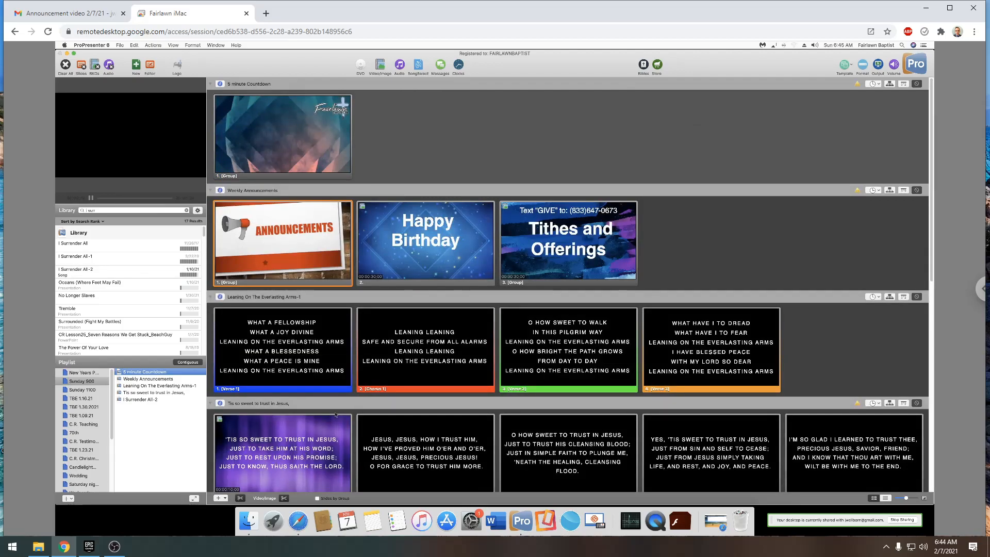
scroll(399, 195, "down", 1)
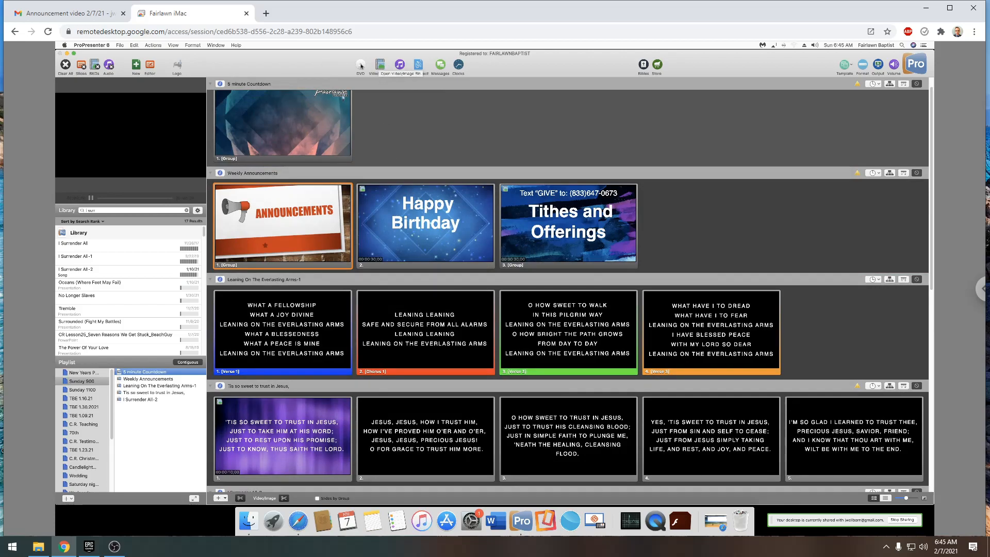
left_click(380, 64)
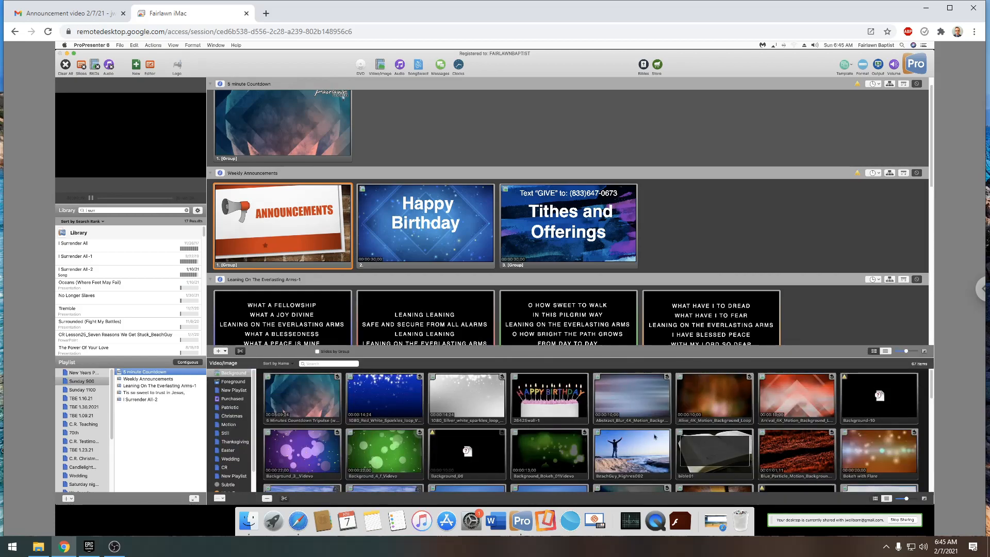
scroll(647, 412, "down", 1)
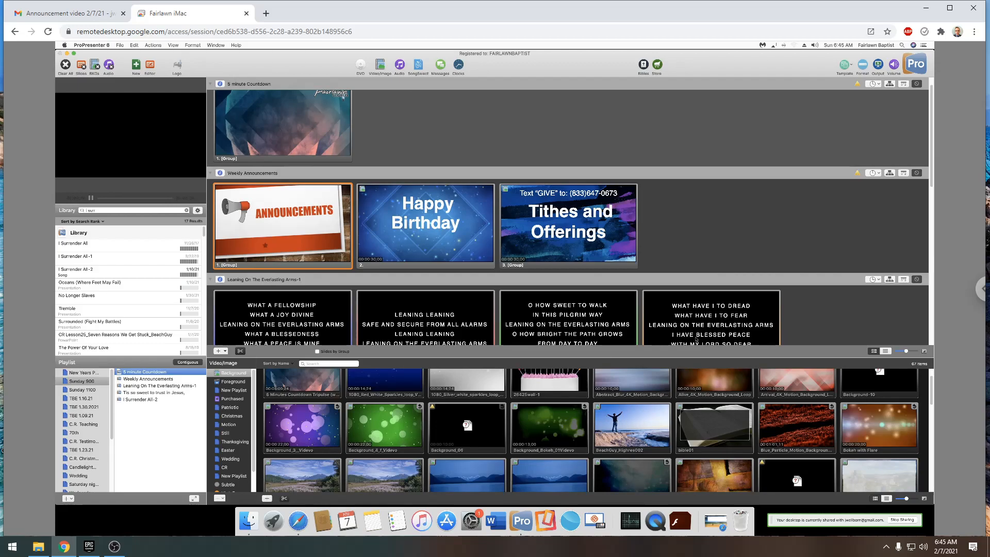
left_click(808, 440)
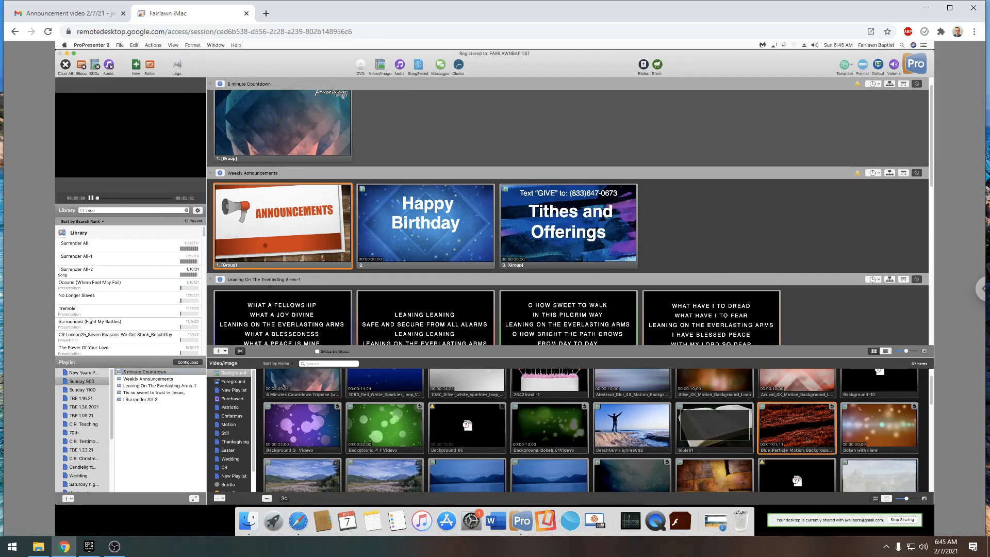
left_click_drag(798, 433, 287, 315)
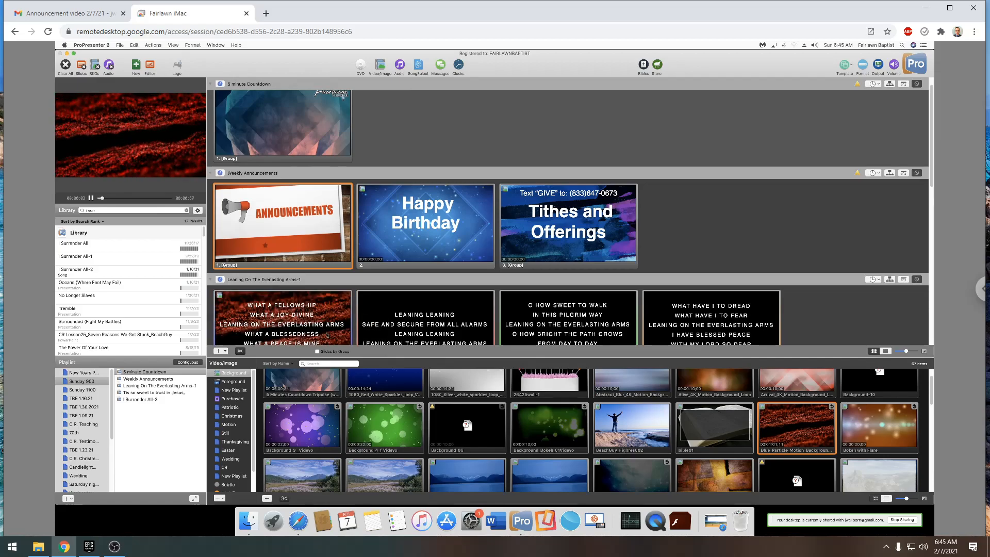
- Show the Verse 1 slide of "Leaning On The Everlasting Arms-1" on the live output to check its lyrics over the background
scroll(326, 335, "down", 1)
scroll(325, 309, "down", 2)
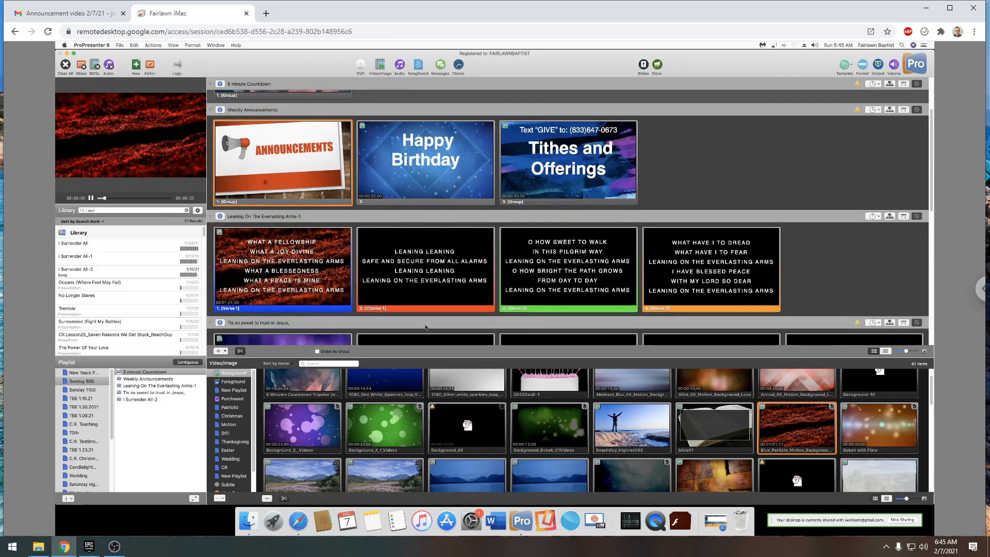
left_click(289, 258)
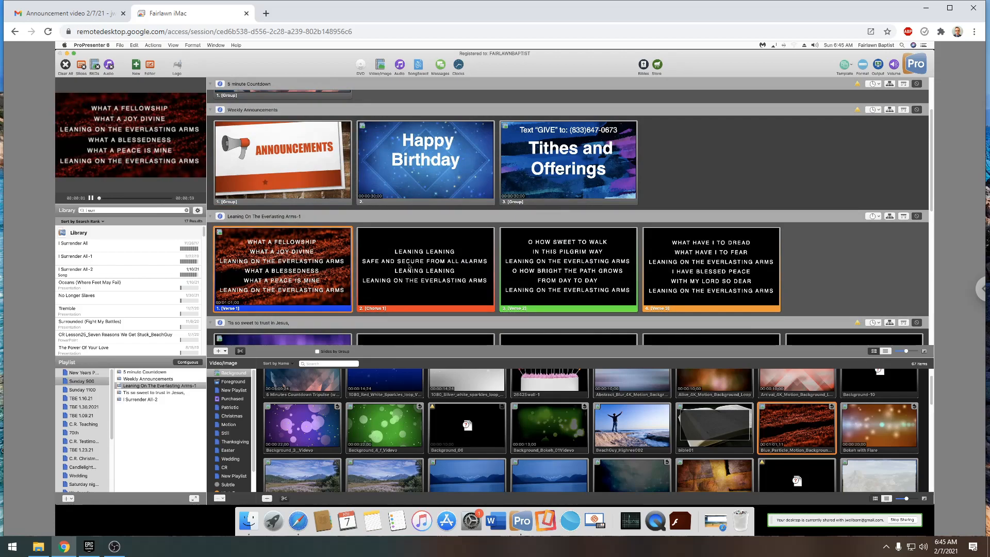
- Run through the Chorus 1, Verse 2 and Verse 3 slides of "Leaning On The Everlasting Arms-1" and into "Tis so sweet to trust in Jesus," on the live output
left_click(420, 270)
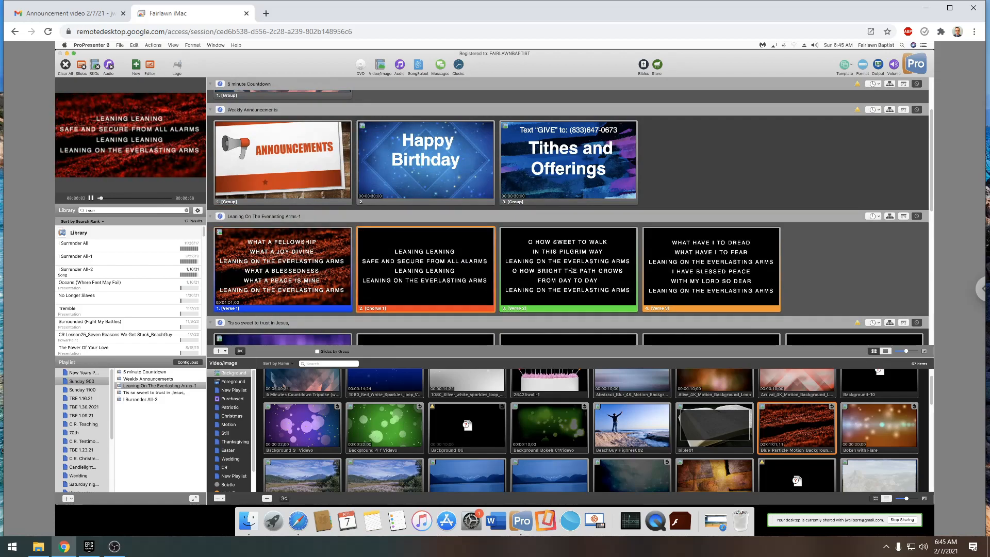
left_click(570, 270)
key("Right")
scroll(408, 288, "down", 1)
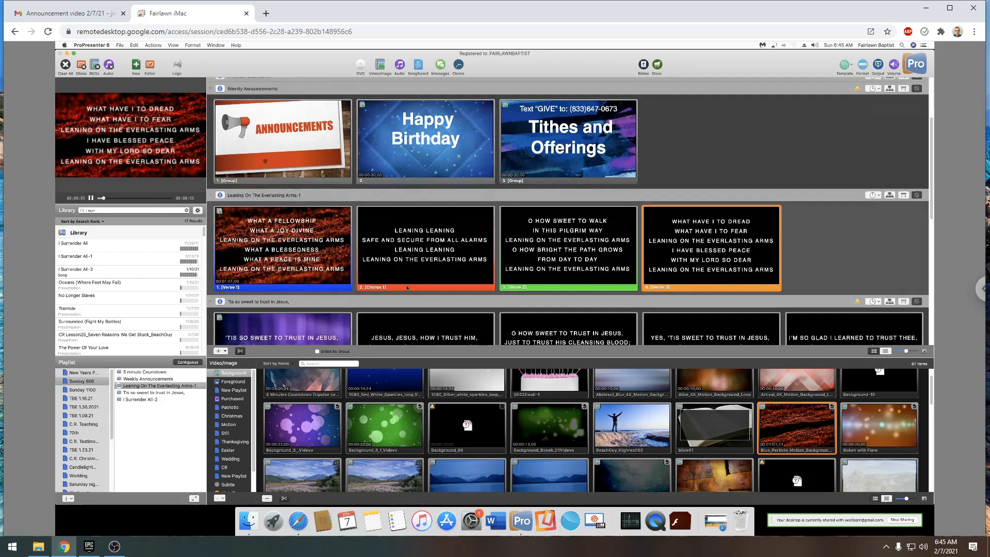
key("Right")
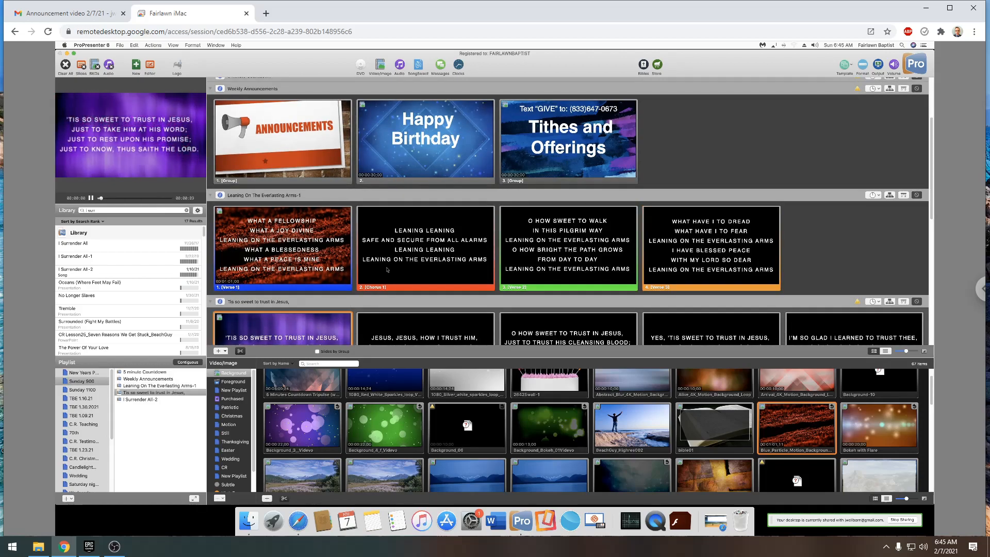
- Preview the blue CAS_1287L image from the background library behind the live lyrics
scroll(402, 273, "down", 2)
scroll(365, 278, "down", 1)
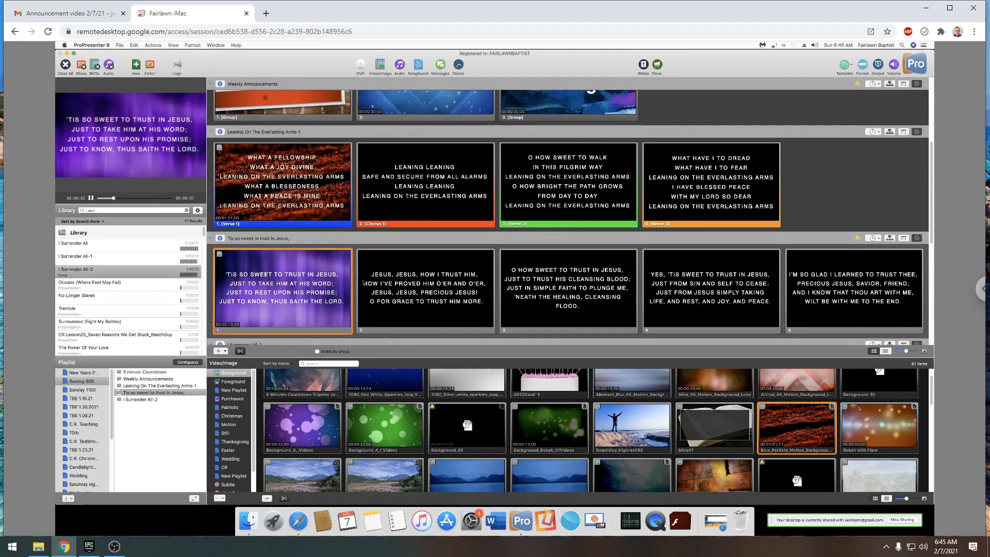
scroll(363, 282, "down", 5)
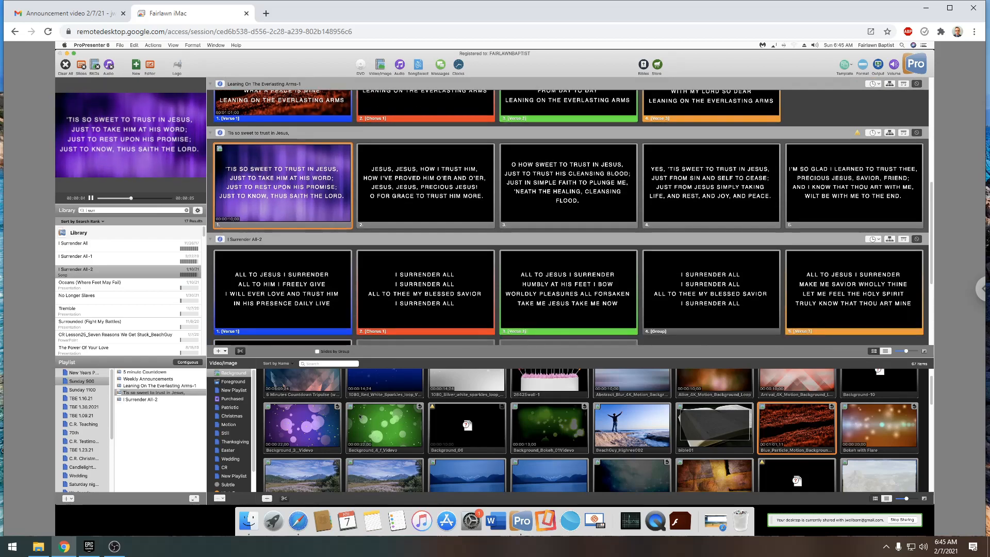
scroll(385, 422, "down", 2)
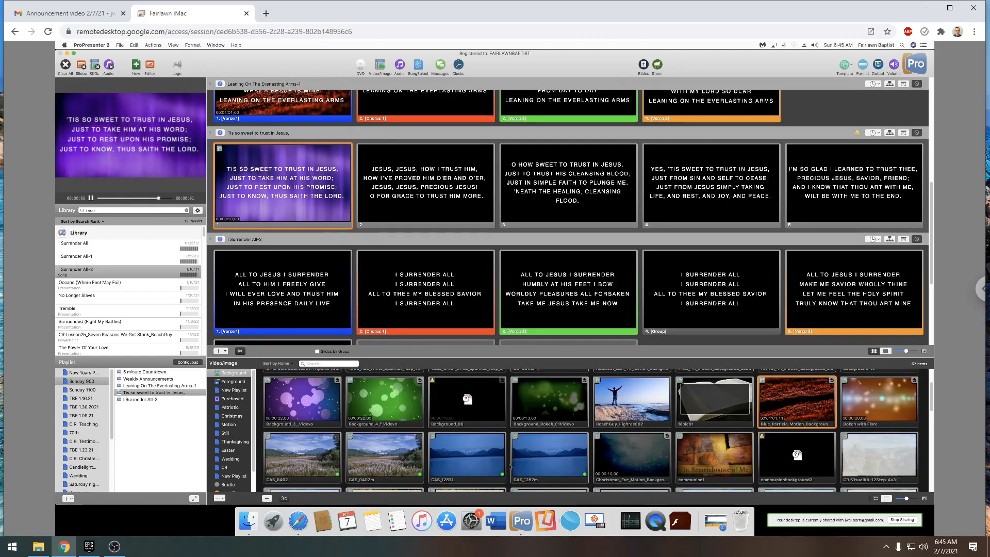
left_click(479, 455)
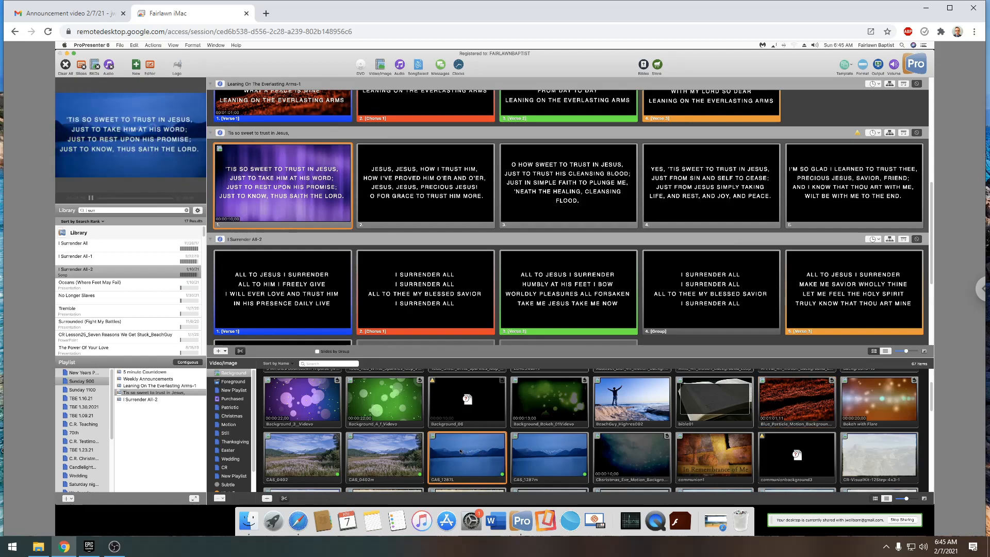
- Preview the Distant_Lights_4K motion background and add it to the Verse 1 slide of "I Surrender All-2"
scroll(468, 454, "down", 2)
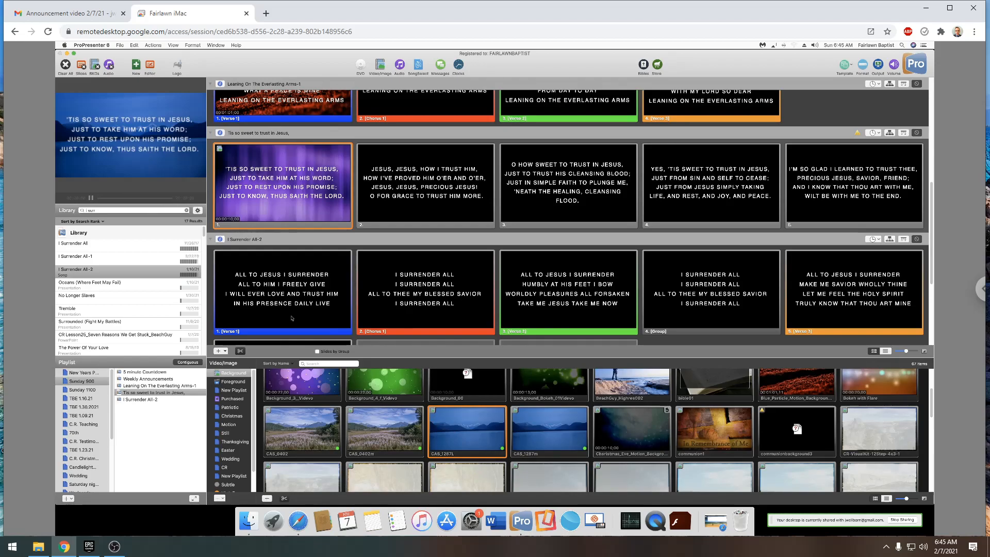
scroll(469, 422, "down", 2)
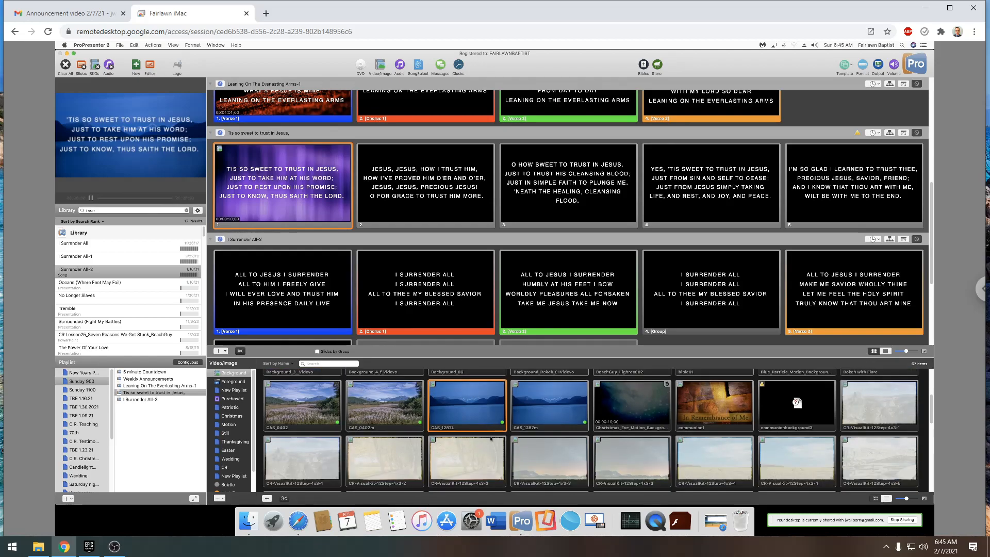
scroll(491, 438, "down", 4)
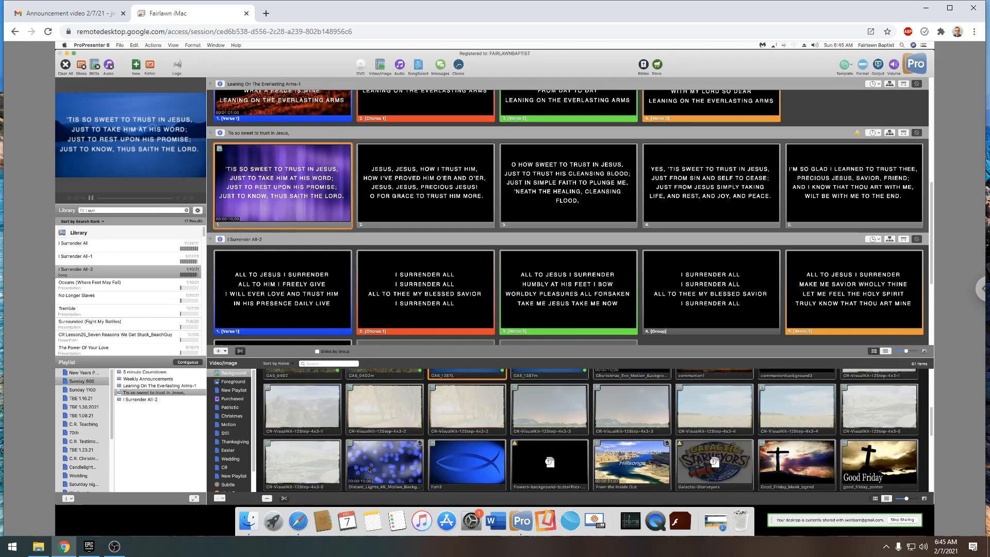
left_click(385, 454)
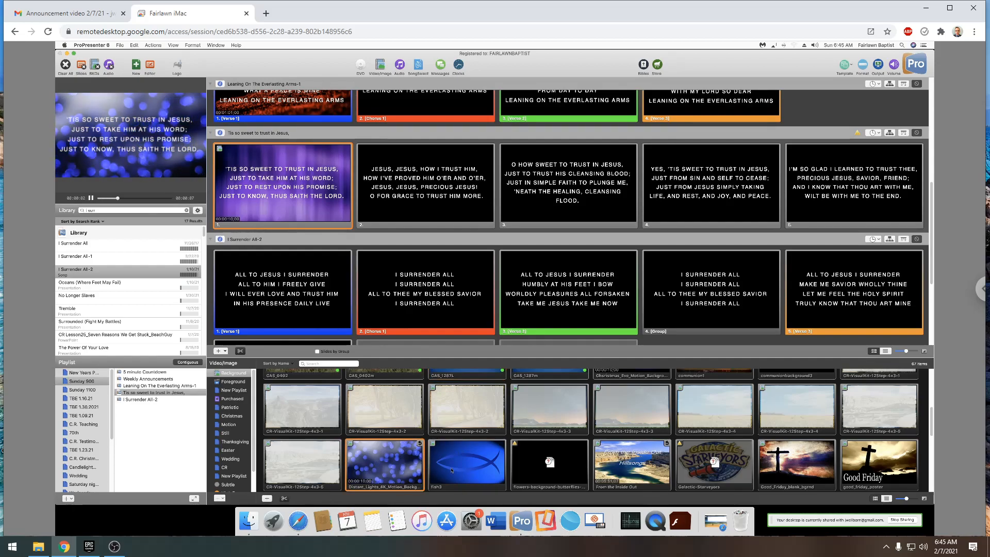
left_click_drag(349, 385, 298, 301)
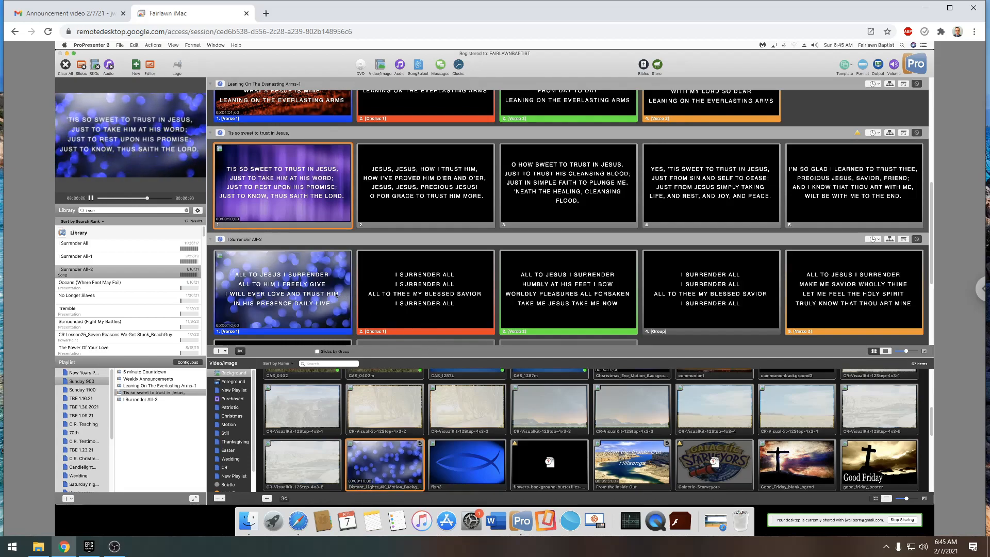
- Show the Chorus 1 slide of "I Surrender All-2" over the live background and review the song's remaining slides
left_click(468, 307)
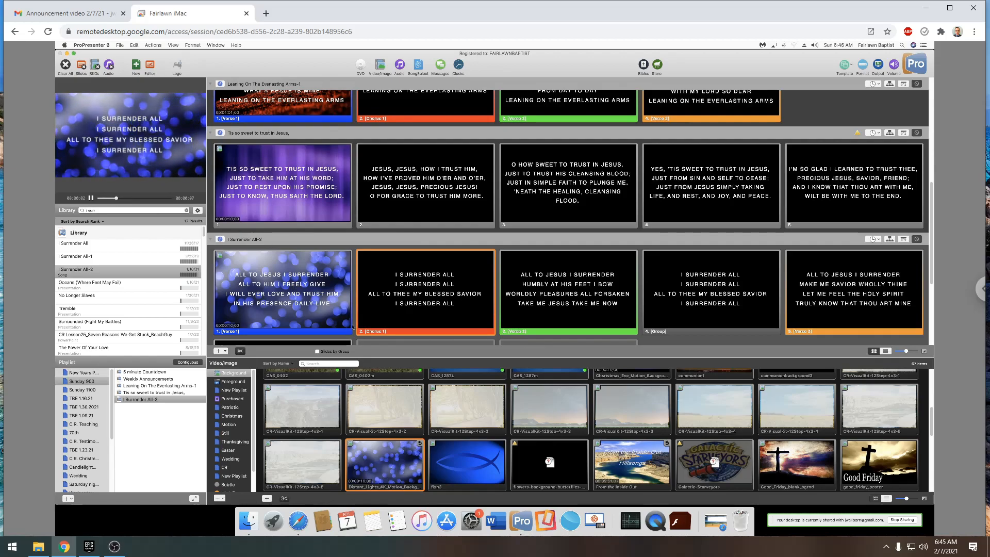
scroll(352, 327, "down", 1)
scroll(353, 327, "down", 6)
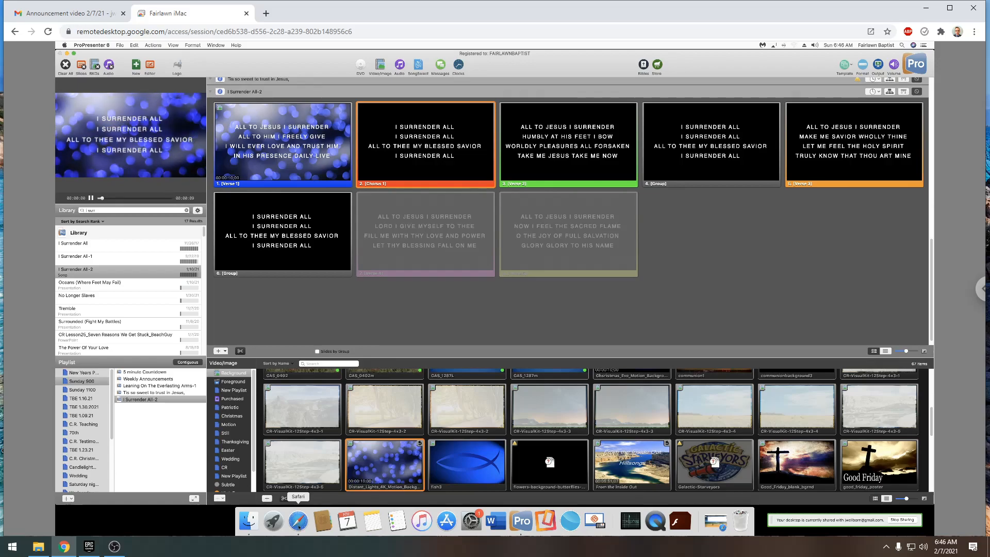
- Switch to Safari, open the "Slides 2/7/21" email and copy the sermon title "Waiting is Working"
left_click(298, 521)
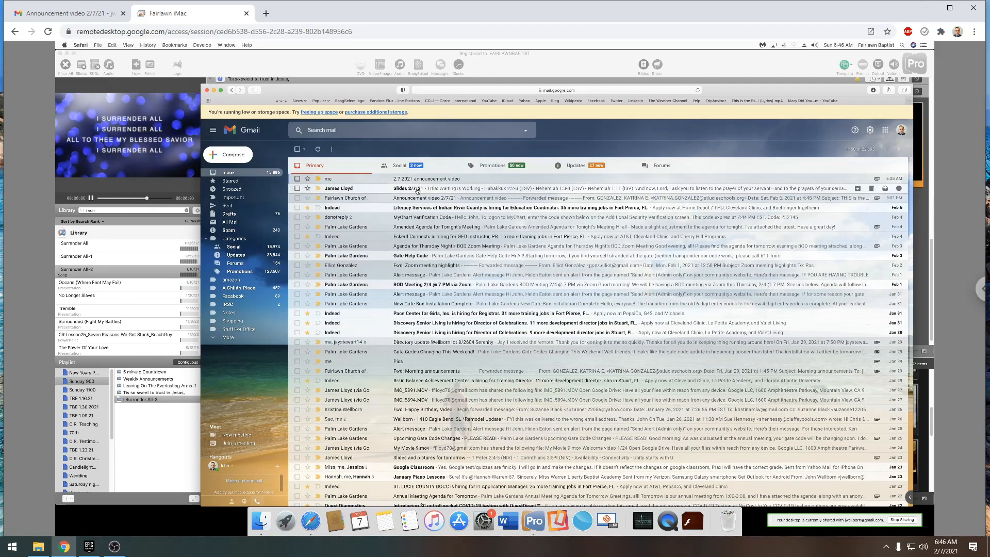
left_click(417, 191)
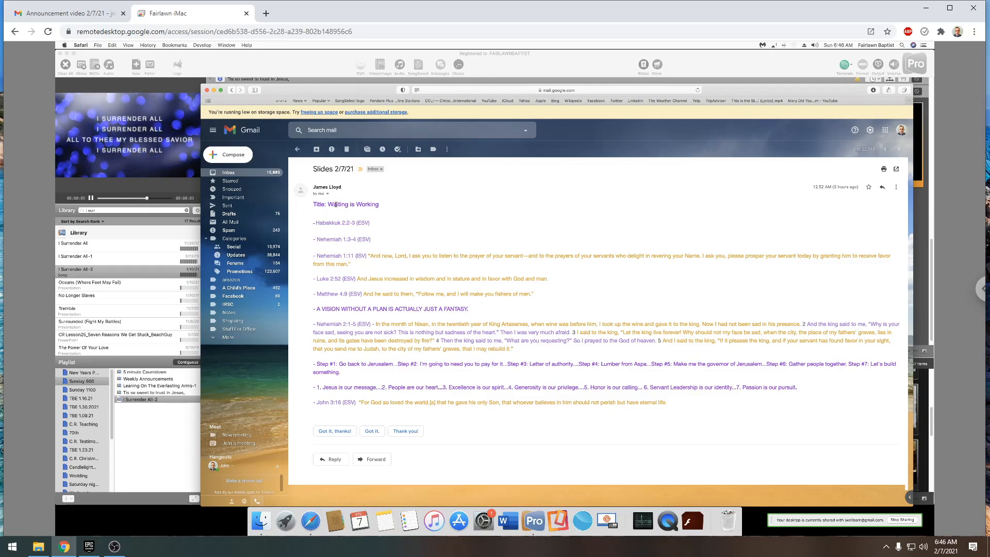
left_click_drag(328, 205, 380, 205)
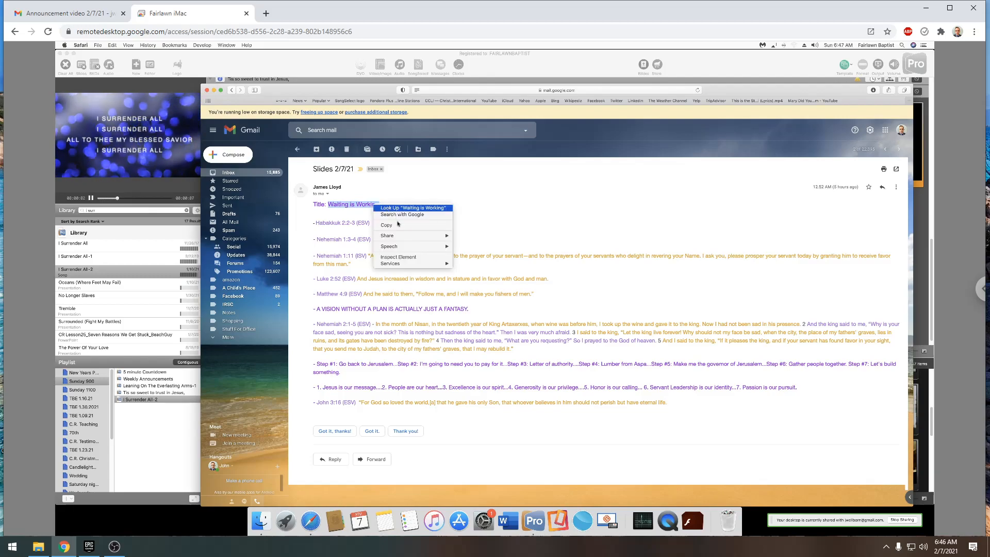
left_click(398, 225)
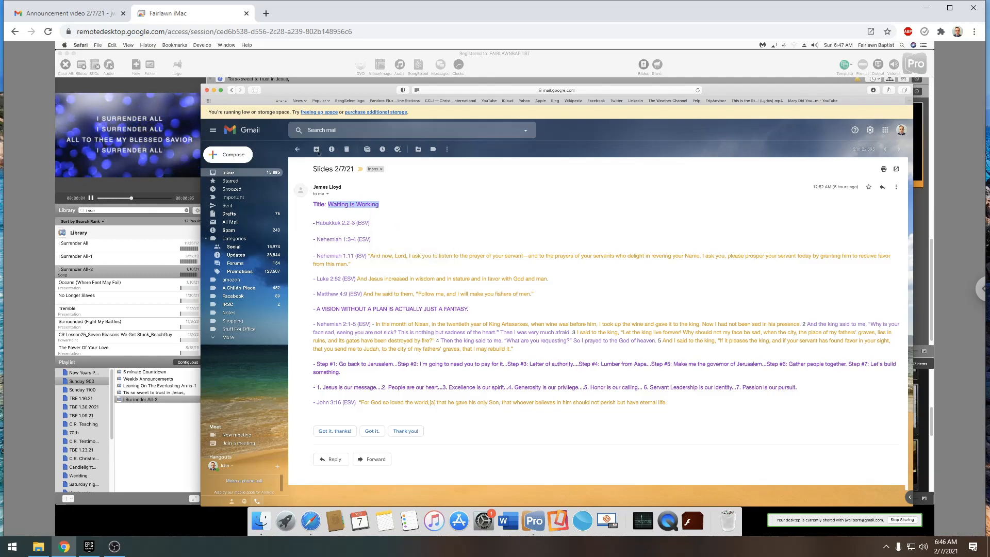
- Switch back to ProPresenter and create a new presentation named "message 2.7.2021" using the Title Slide template from the Rectangle group
left_click(188, 414)
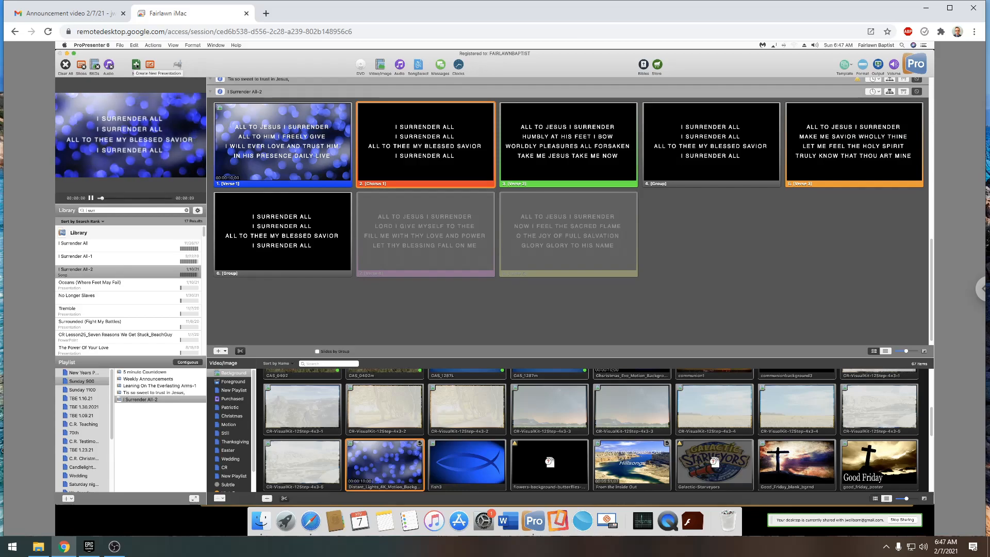
left_click(137, 66)
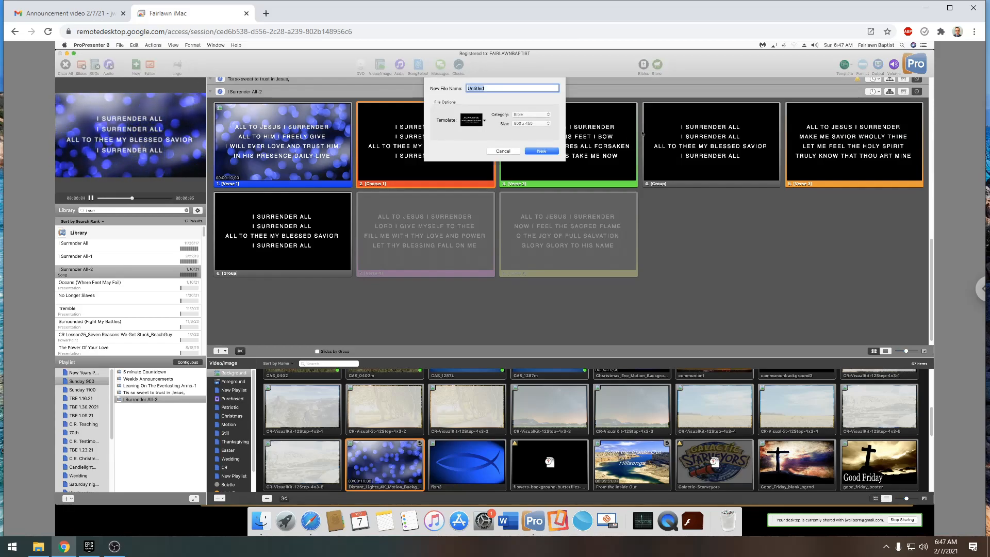
type("message")
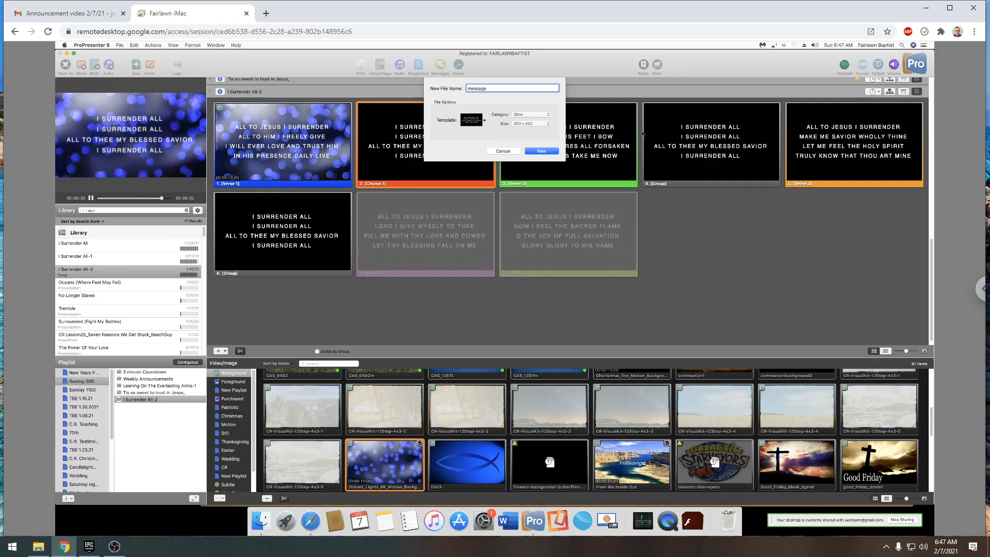
type(" 2.7.2021")
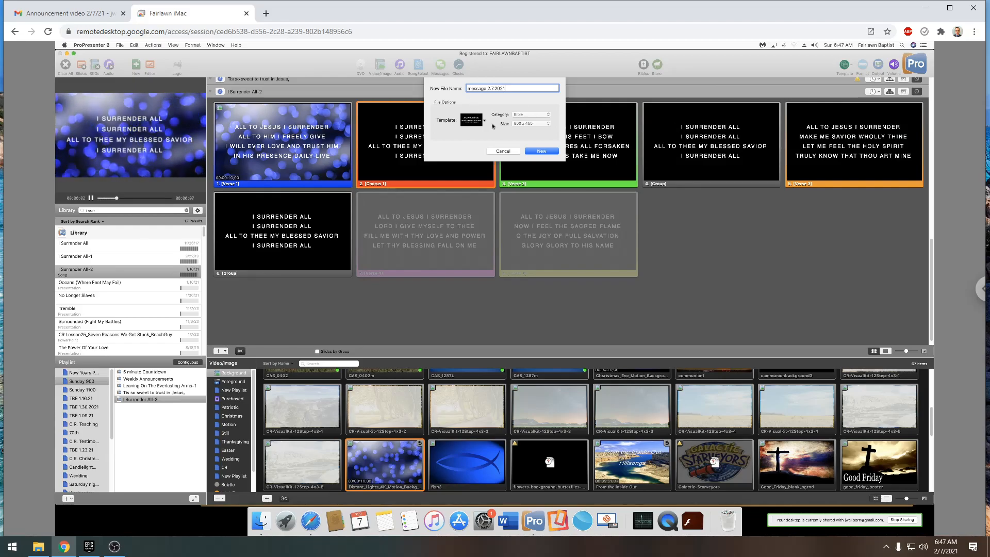
left_click(485, 122)
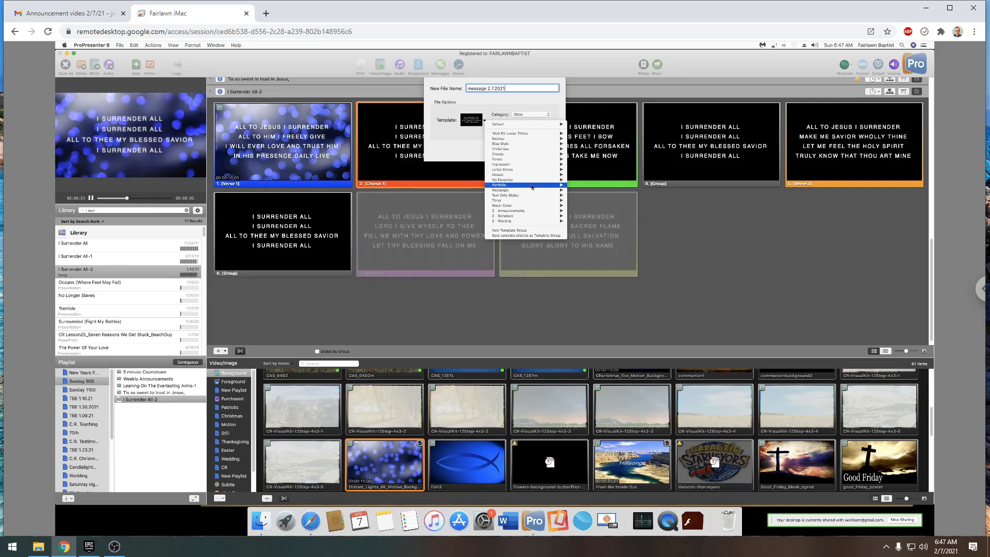
mouse_move(534, 192)
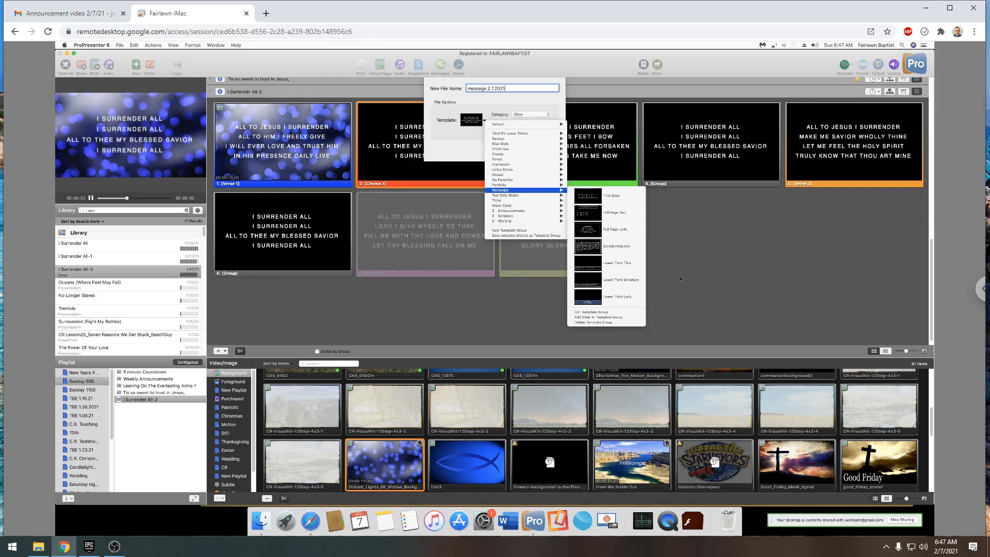
left_click(611, 196)
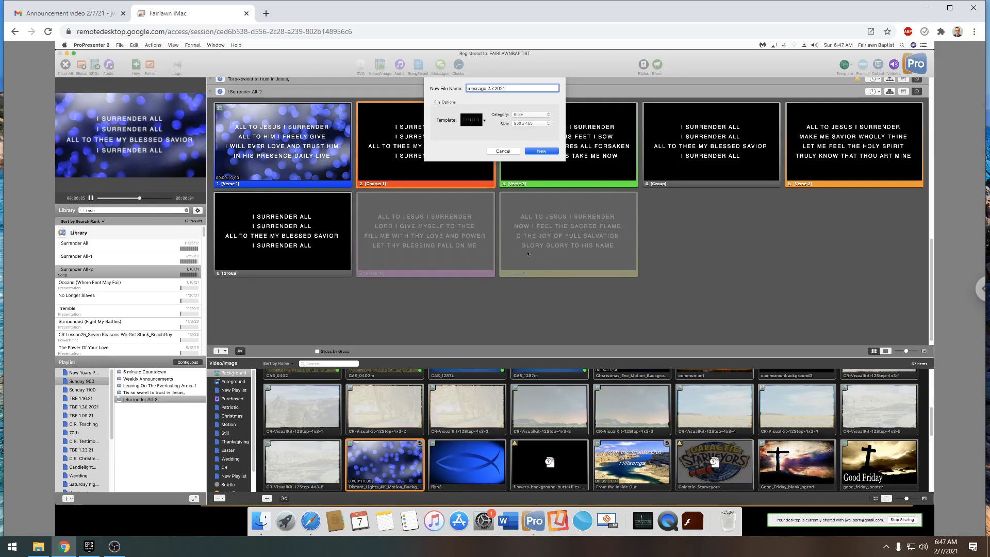
key("Return")
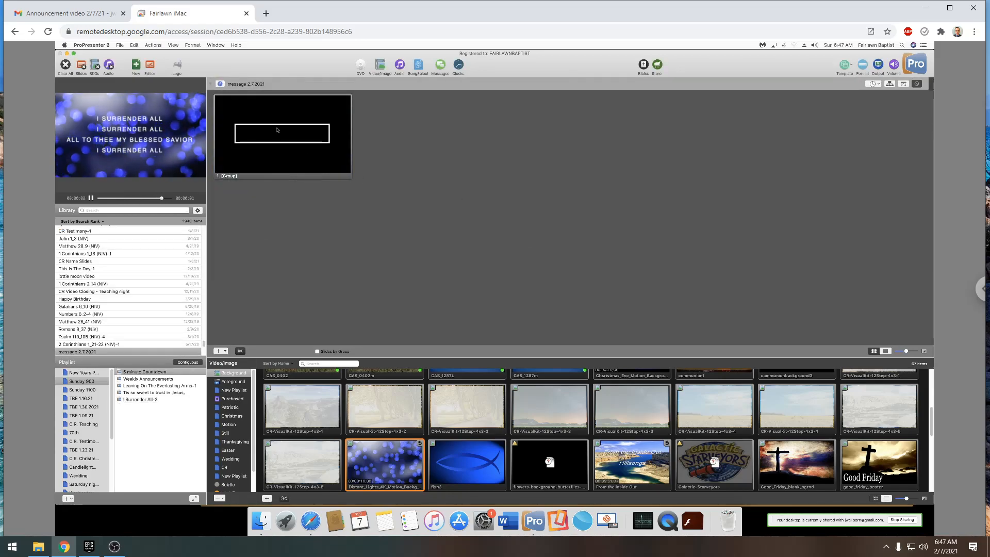
- Add a Clear All action cue to the first slide of "message 2.7.2021" and trigger the slide to test it
left_click(277, 131)
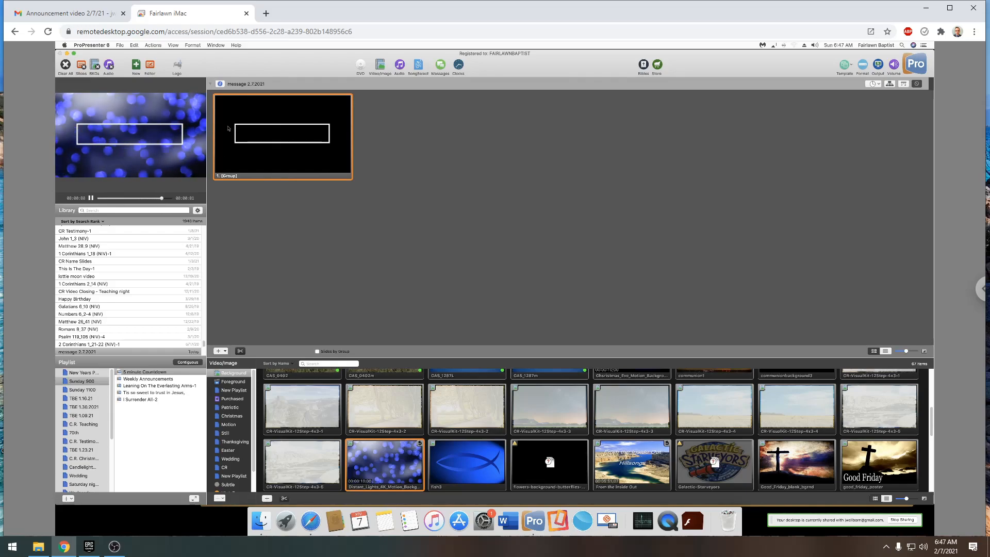
right_click(336, 110)
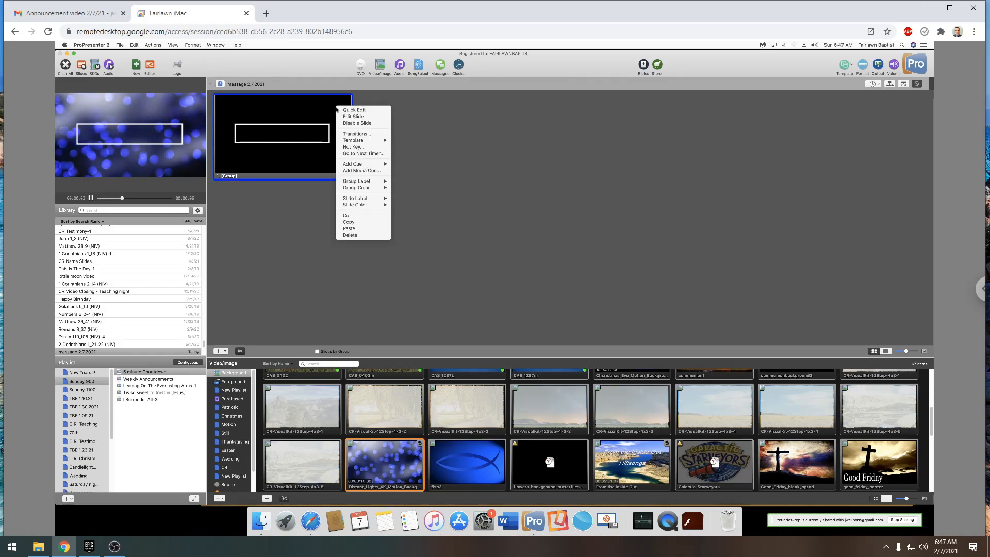
mouse_move(373, 164)
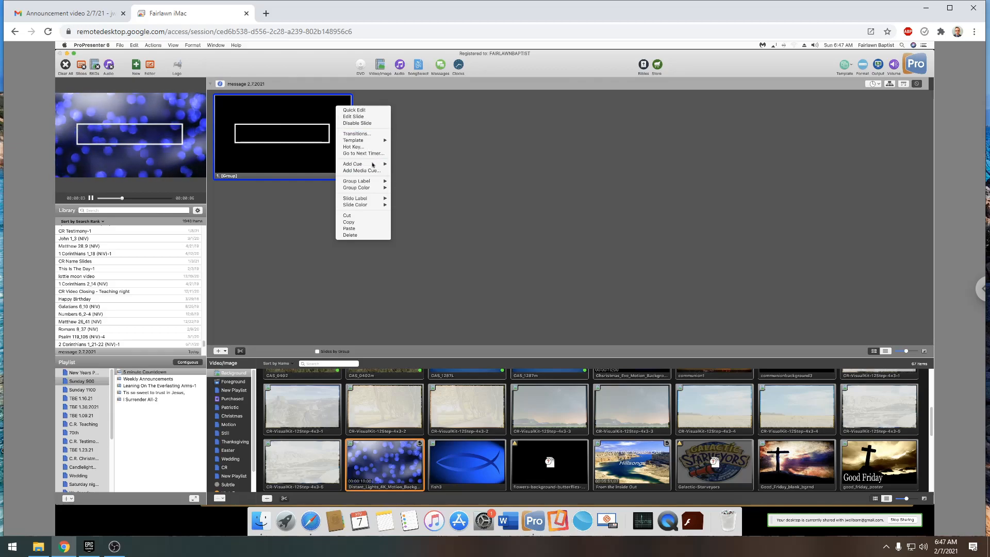
mouse_move(438, 164)
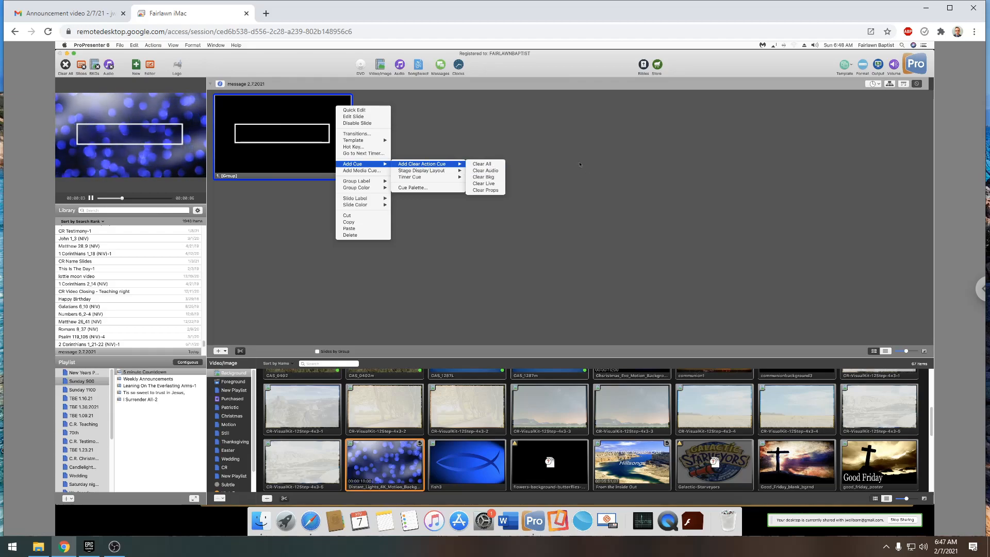
left_click(485, 171)
left_click(227, 144)
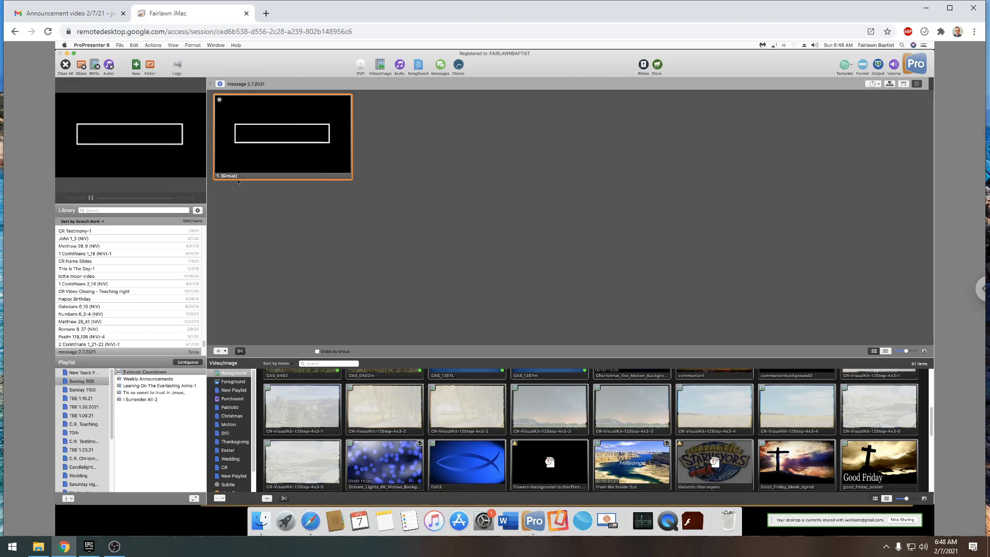
- Open the first slide of "message 2.7.2021" for editing and place the cursor in its title text box
right_click(269, 135)
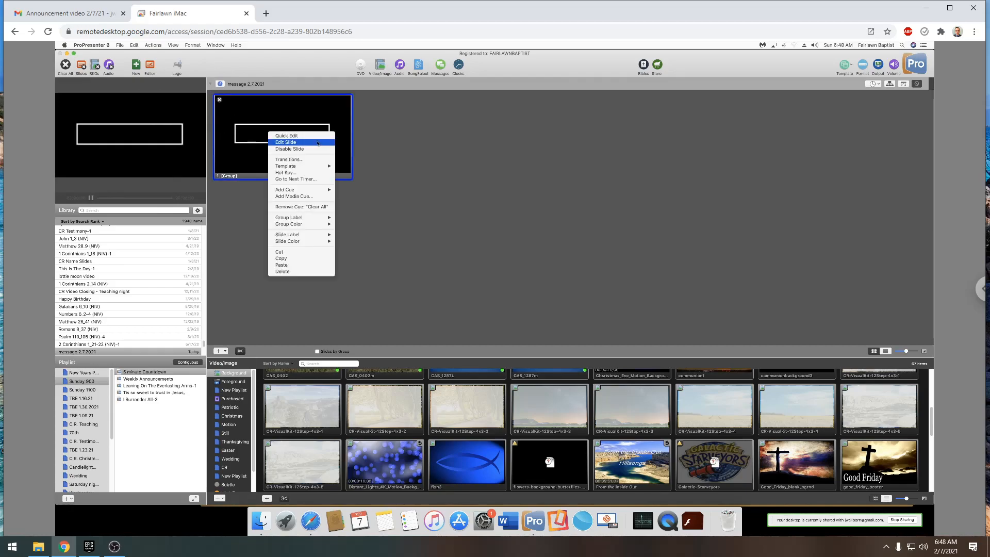
left_click(302, 142)
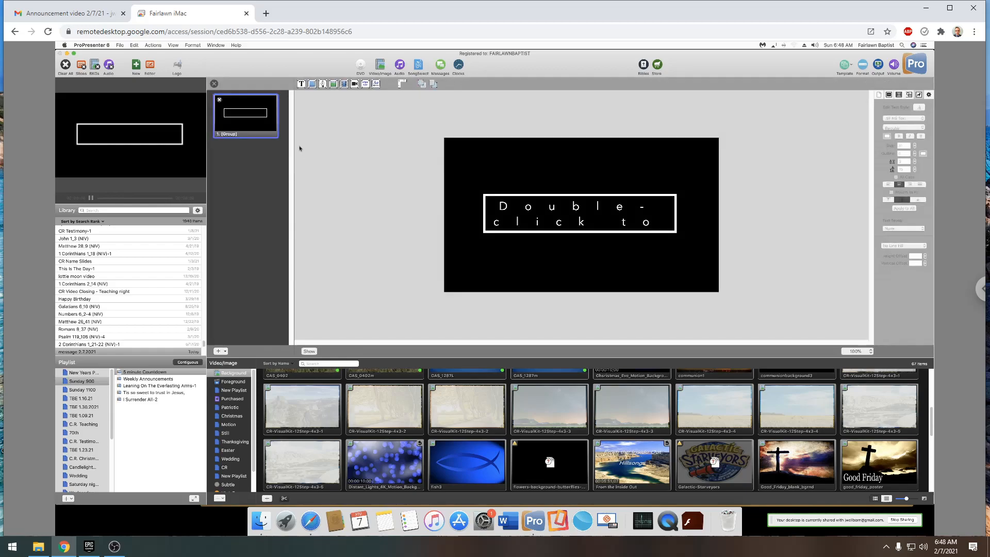
left_click(569, 206)
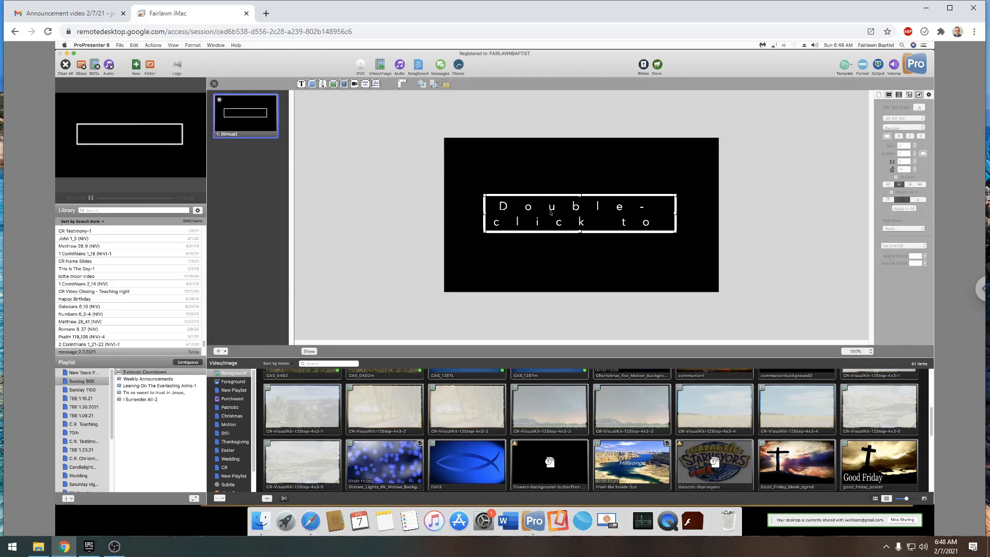
double_click(550, 212)
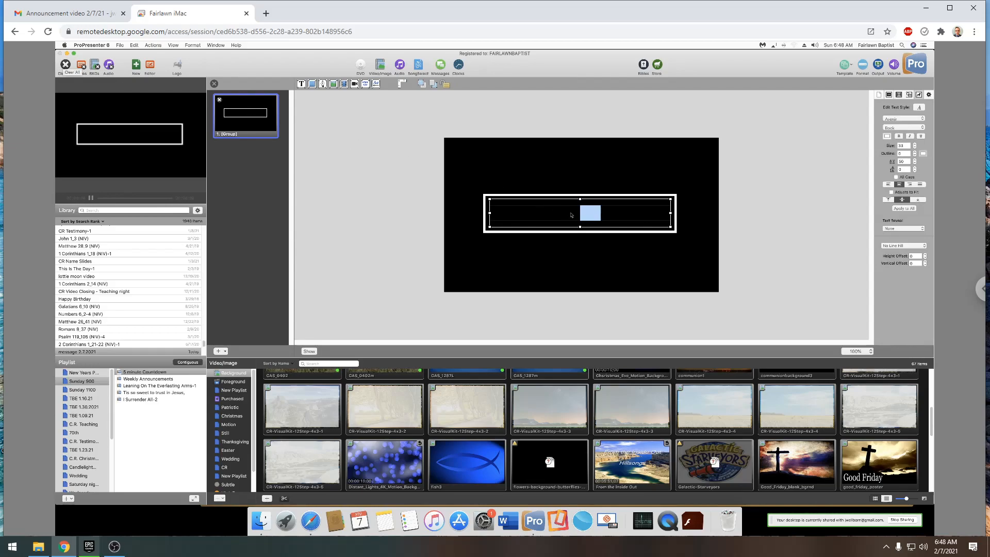
left_click(578, 211)
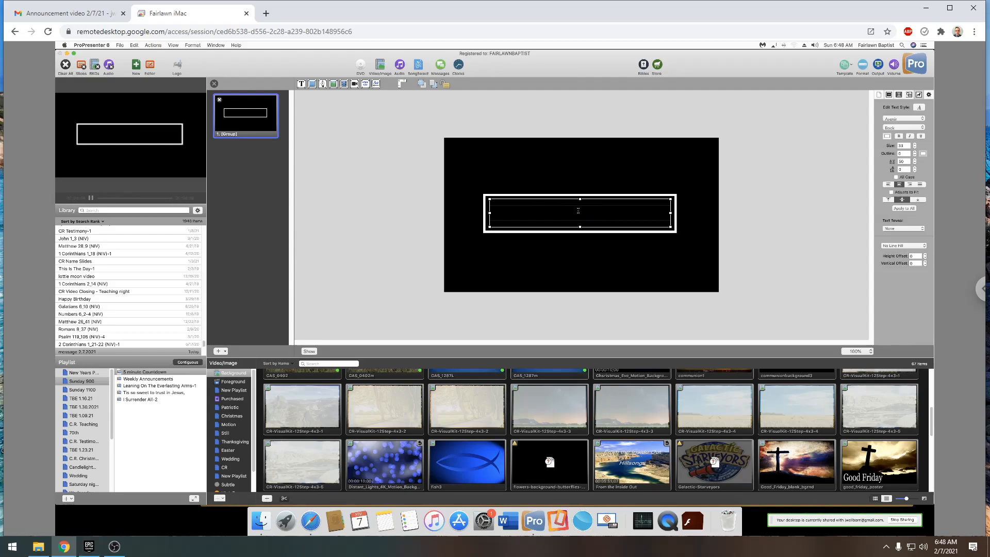
- Paste the copied sermon title into the title box with its source formatting, and undo the paste
right_click(583, 212)
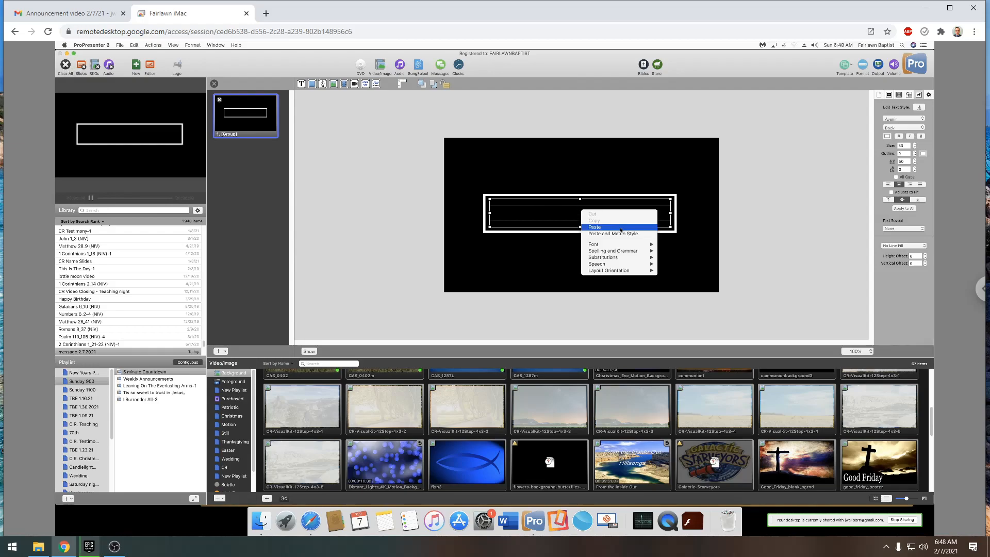
key("Return")
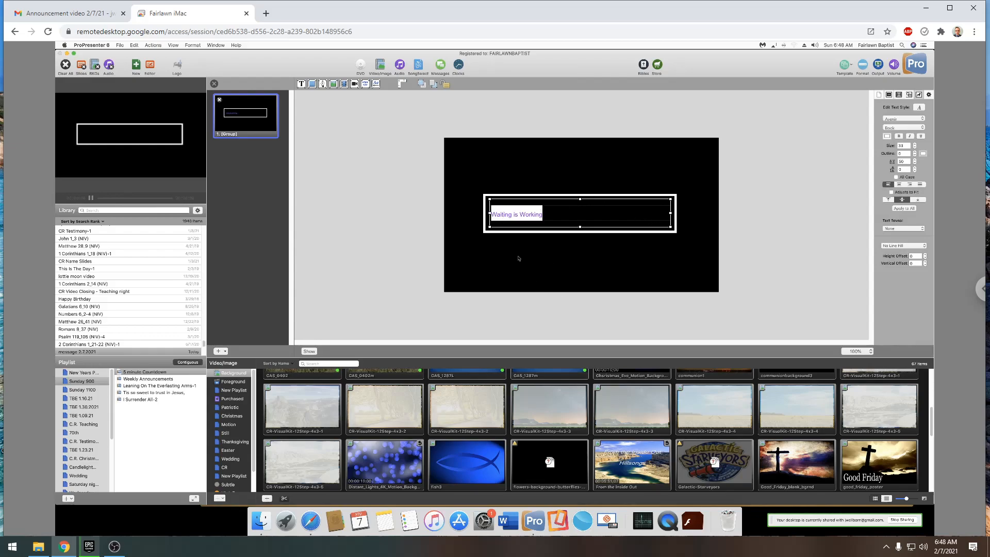
left_click(612, 263)
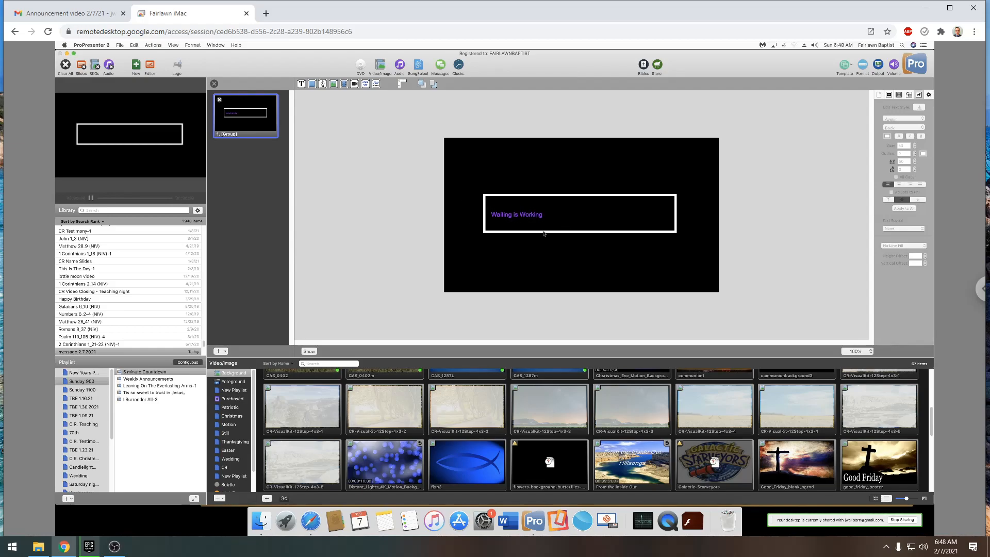
left_click(134, 45)
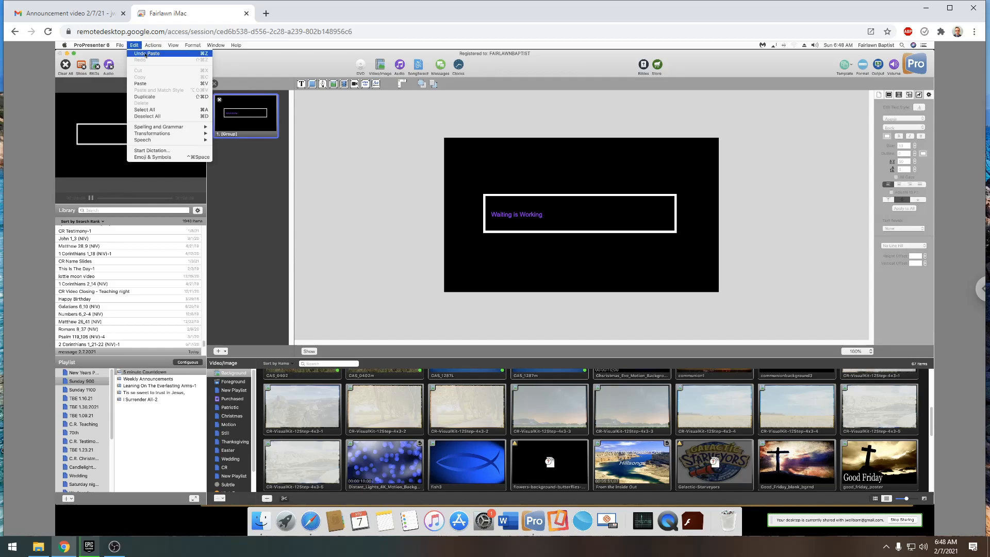
left_click(147, 53)
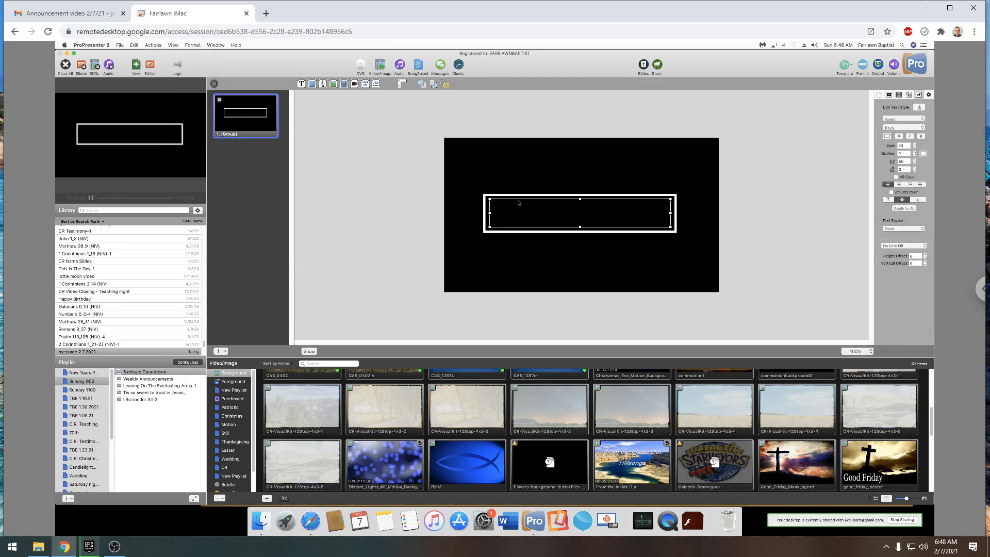
- Paste "Waiting is Working" into the title box, matching the slide's text style
double_click(560, 211)
right_click(561, 211)
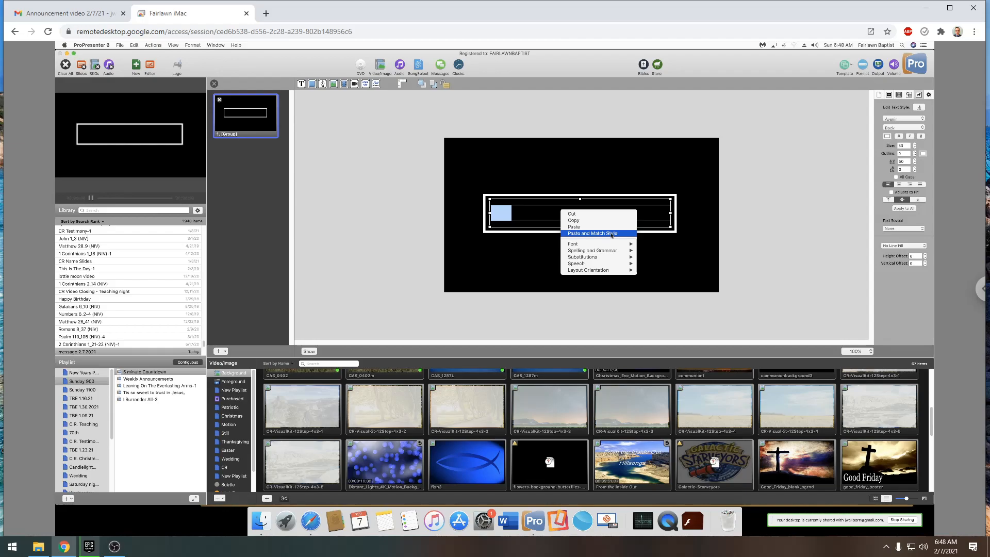
left_click(593, 234)
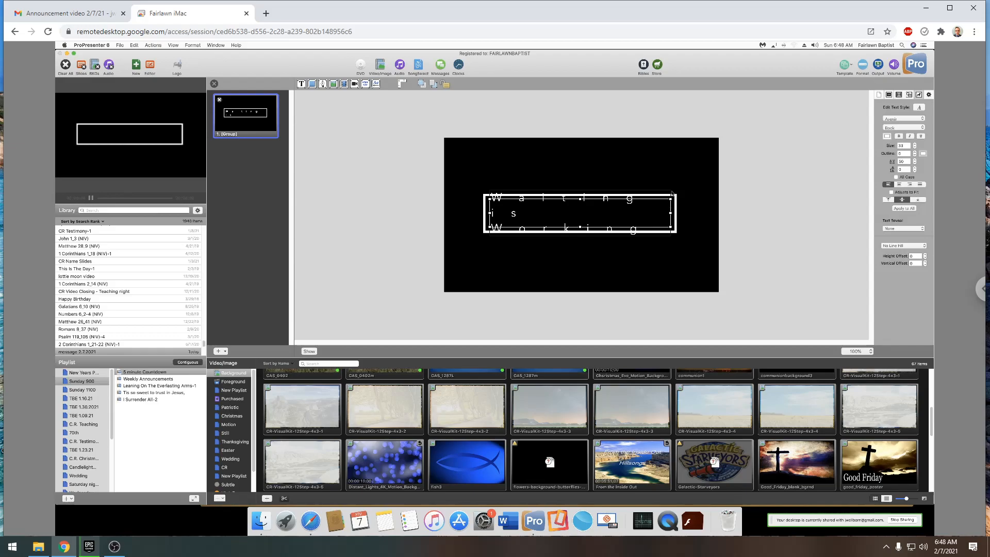
key("BackSpace")
- Reduce the character spacing of the whole "Waiting is Working" title to 7
left_click_drag(544, 204, 674, 236)
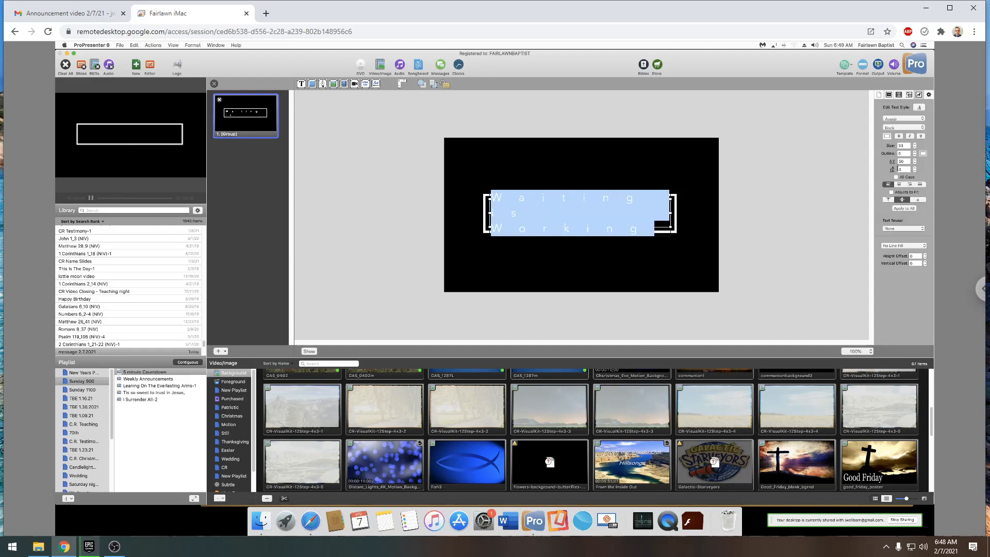
left_click(915, 165)
left_click(915, 165)
left_click(914, 165)
left_click(915, 165)
left_click(915, 165)
left_click(915, 165)
left_click(915, 165)
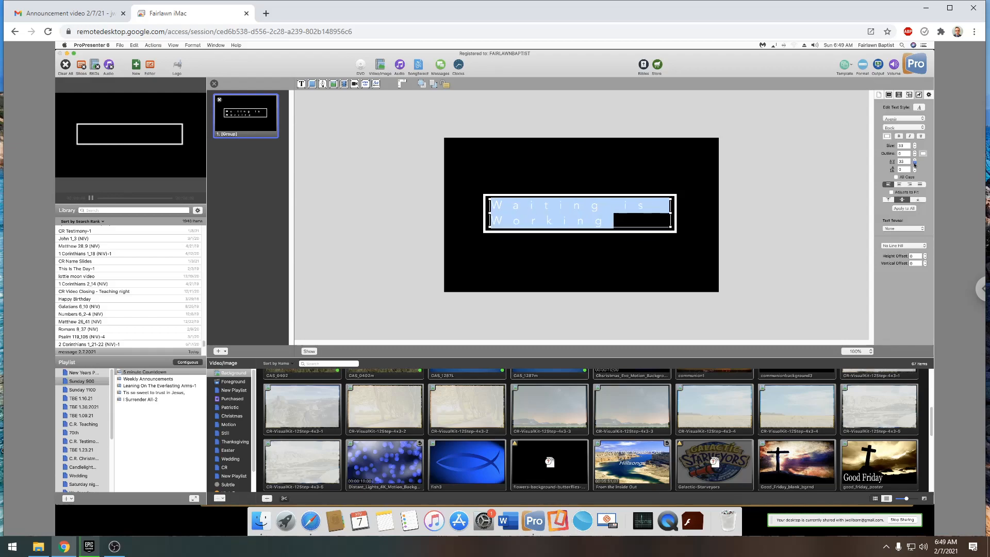
left_click(915, 165)
left_click(915, 165)
left_click(915, 165)
left_click(915, 165)
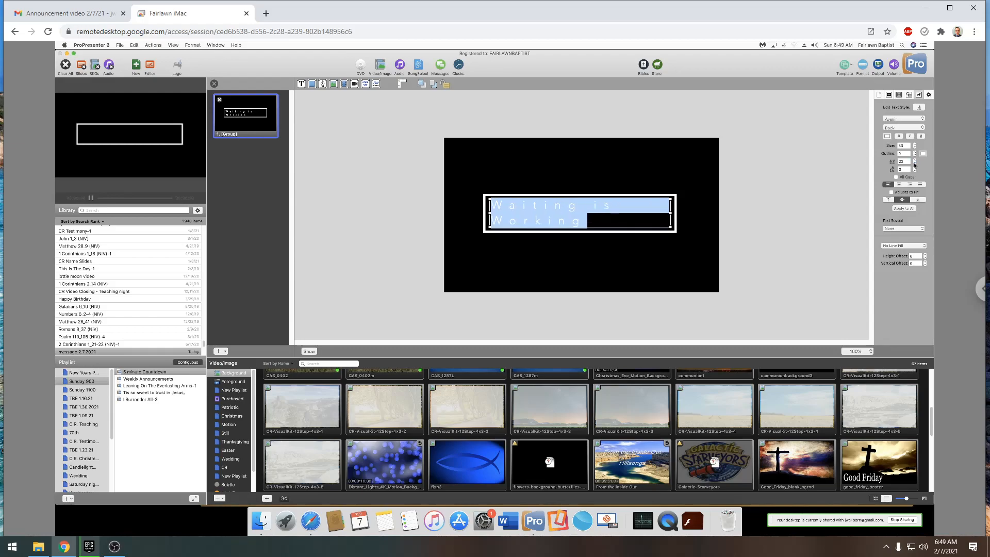
left_click(915, 165)
left_click(914, 165)
left_click(915, 165)
left_click(915, 165)
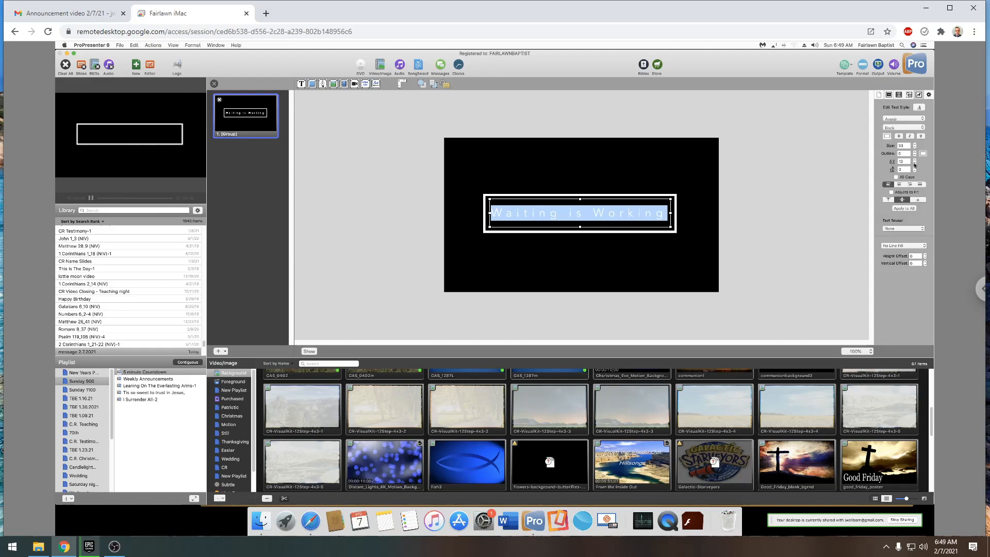
left_click(915, 165)
left_click(915, 160)
left_click(915, 164)
left_click(914, 164)
left_click(914, 164)
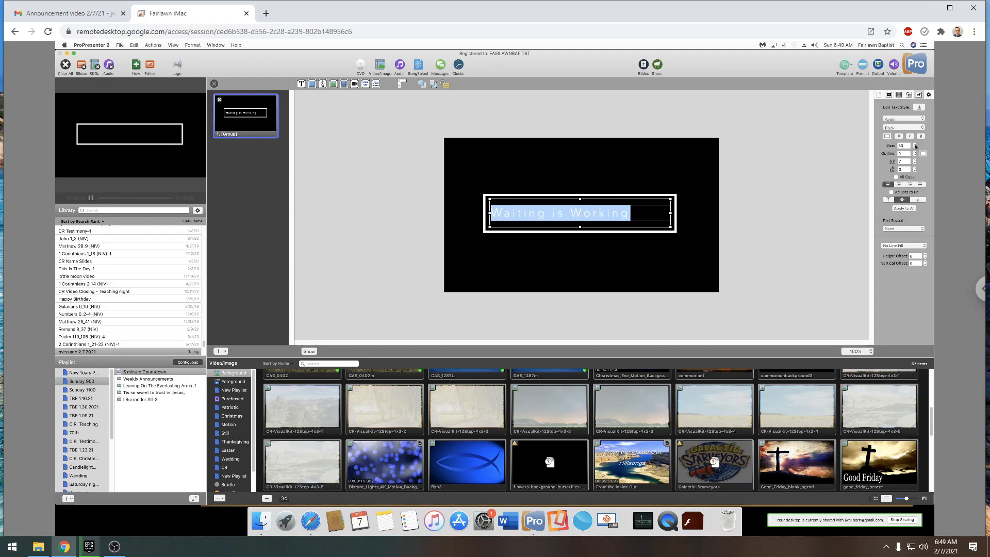
- Enlarge the "Waiting is Working" text slightly and centre it horizontally in its frame
left_click(916, 145)
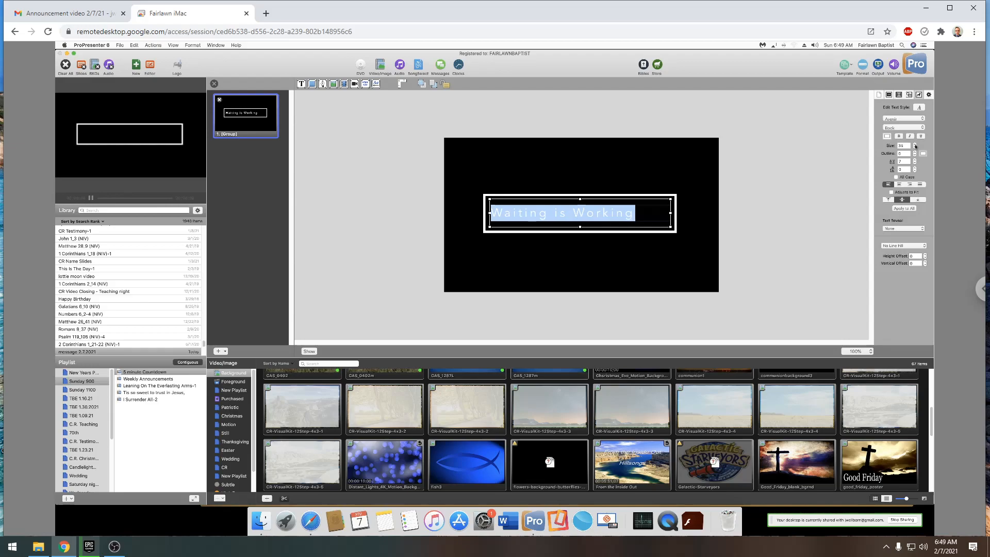
left_click(899, 184)
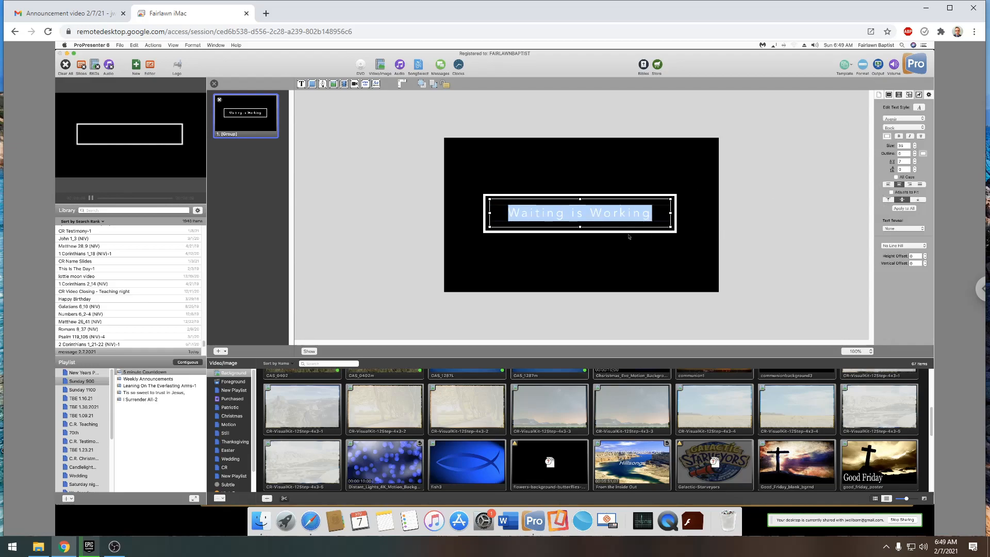
left_click(588, 297)
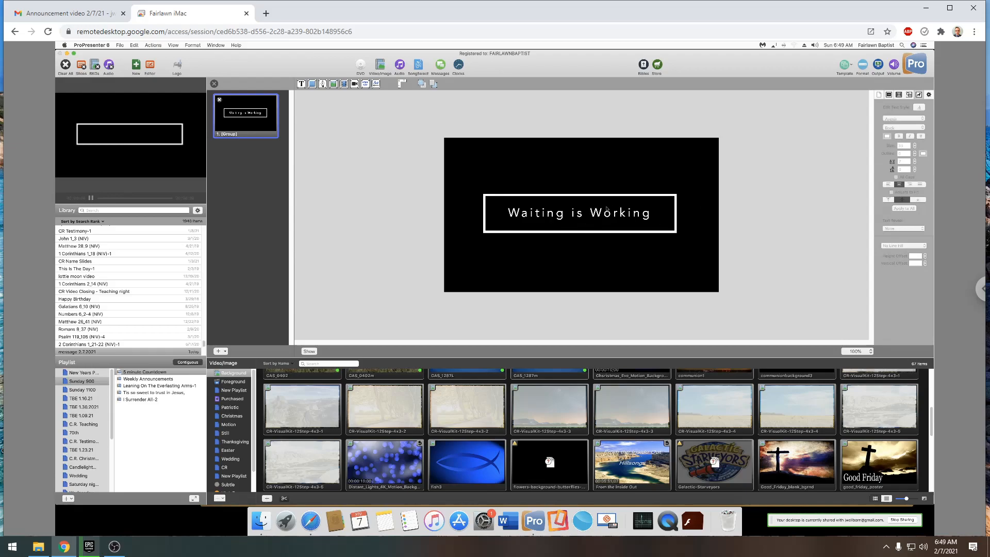
- Increase the title's font size further until the text nearly spans the width of the rectangle
left_click(660, 211)
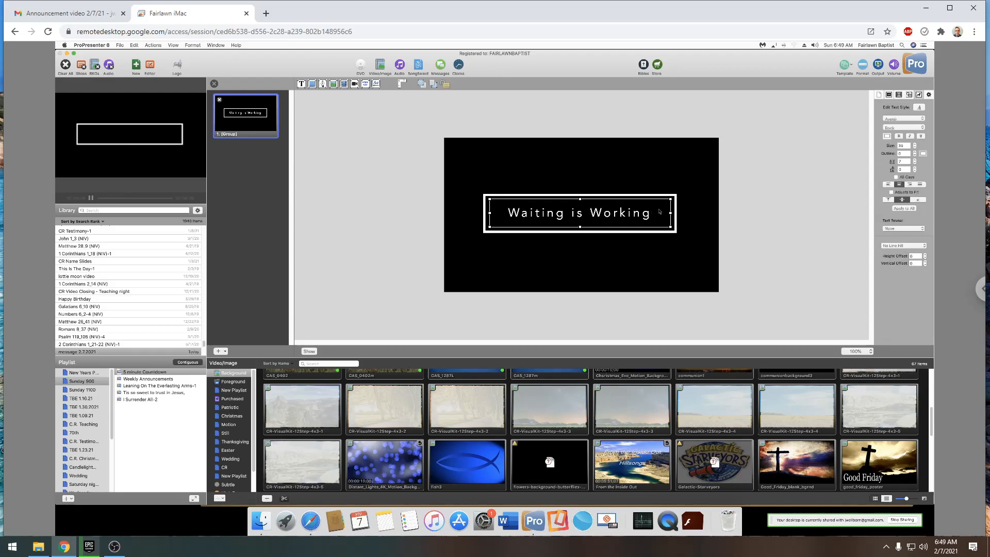
left_click(915, 145)
left_click(915, 145)
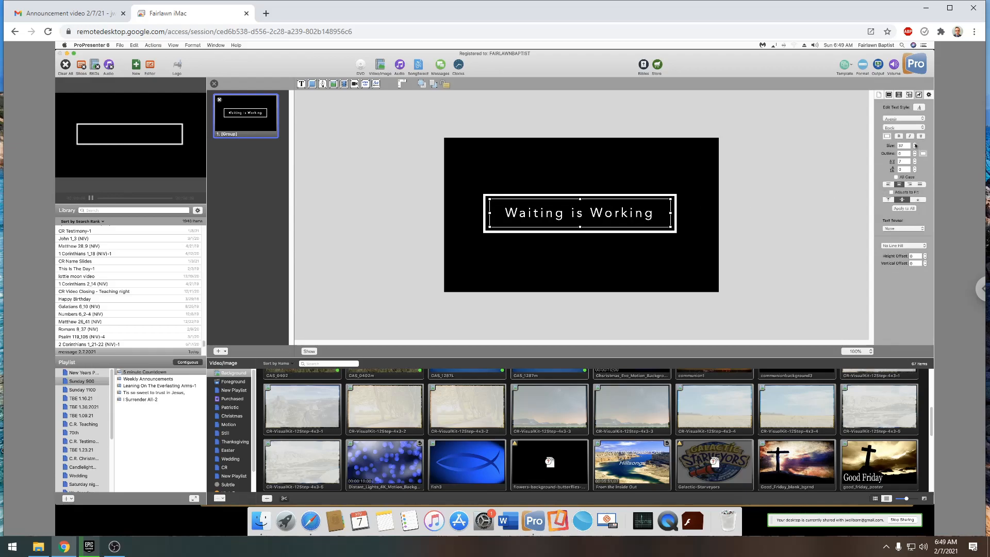
left_click(915, 145)
left_click(915, 145)
left_click(915, 145)
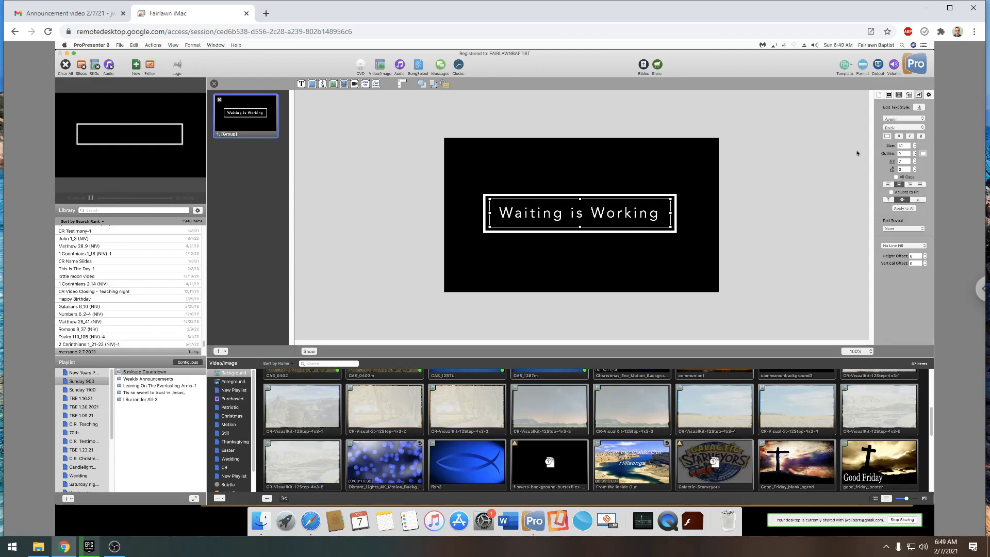
left_click(320, 187)
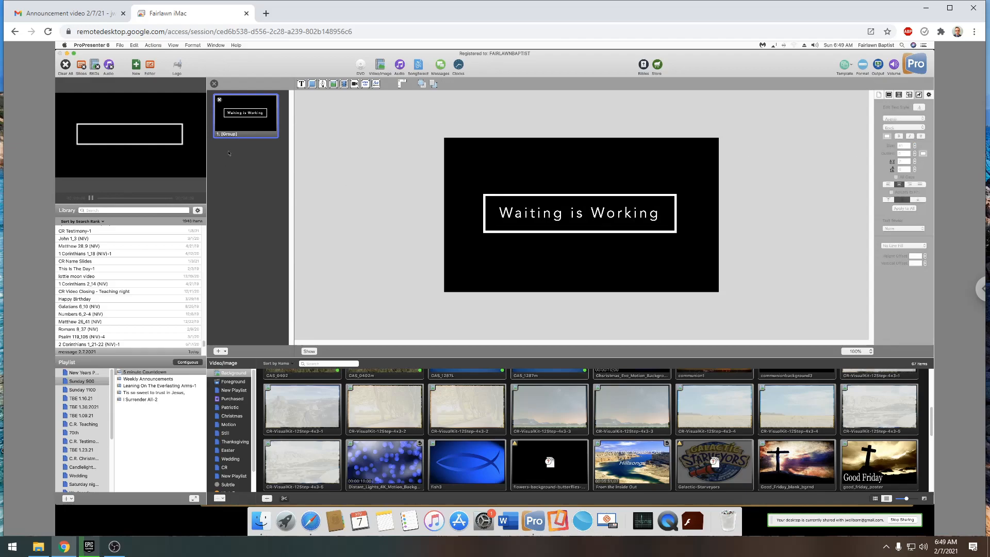
- Add a second slide with a full-frame body text box and a lower caption box from the Rectangle template group
left_click(225, 353)
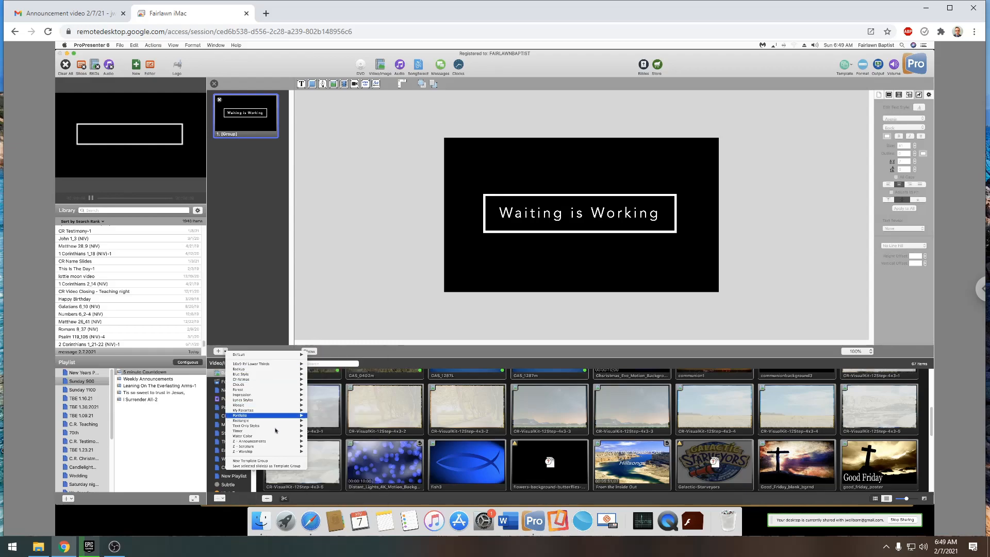
mouse_move(277, 417)
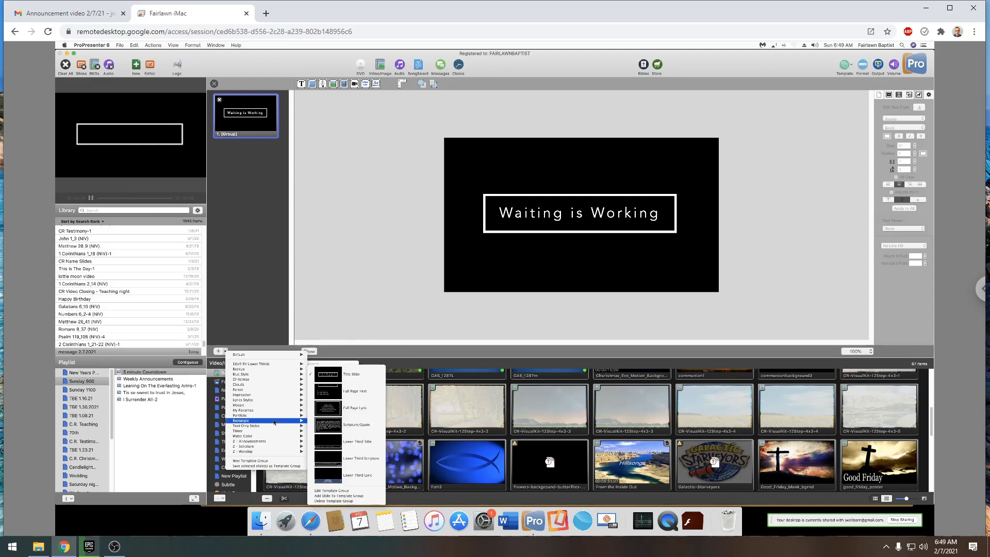
left_click(357, 407)
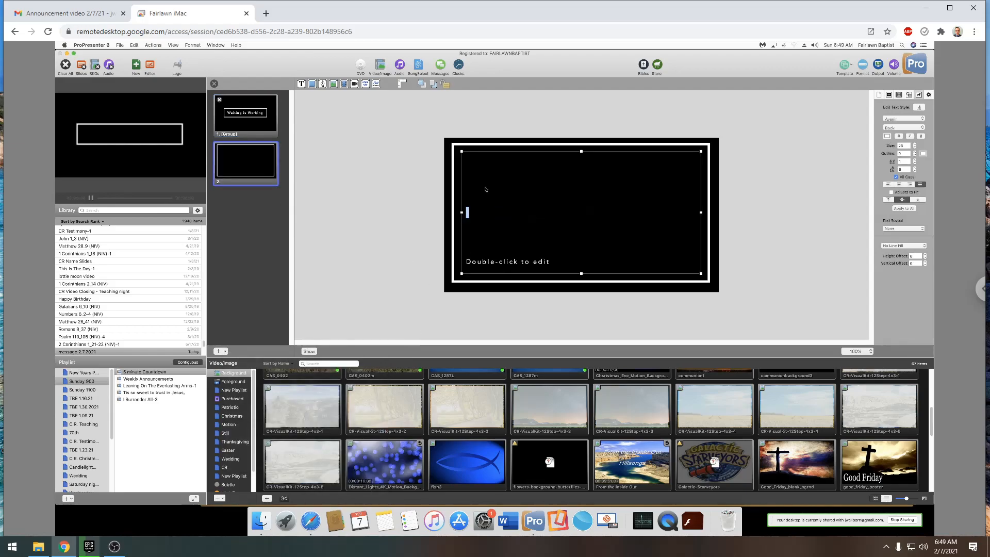
- Switch to Safari and copy the reference "Habakkuk 2:2-3" from the "Slides 2/7/21" email
left_click(320, 512)
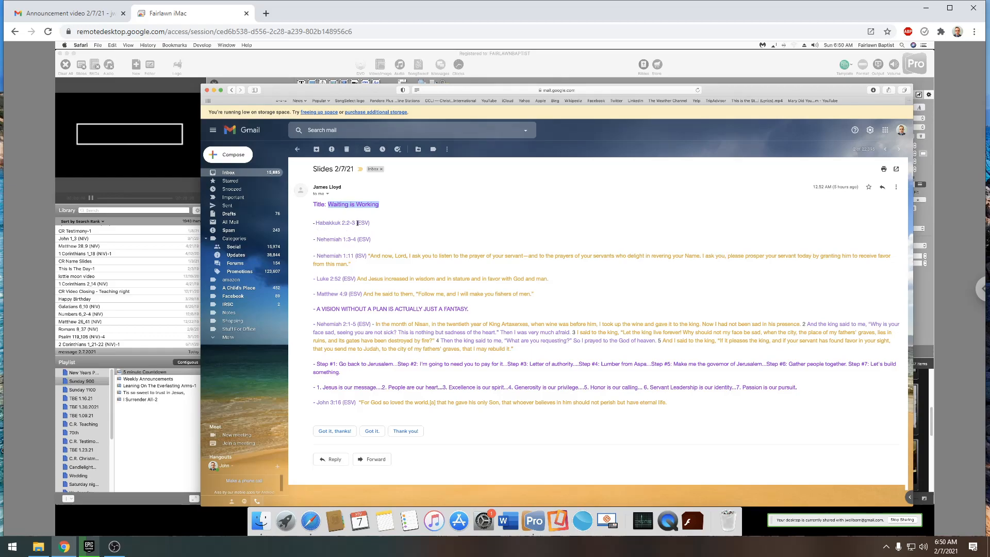
left_click_drag(356, 222, 321, 223)
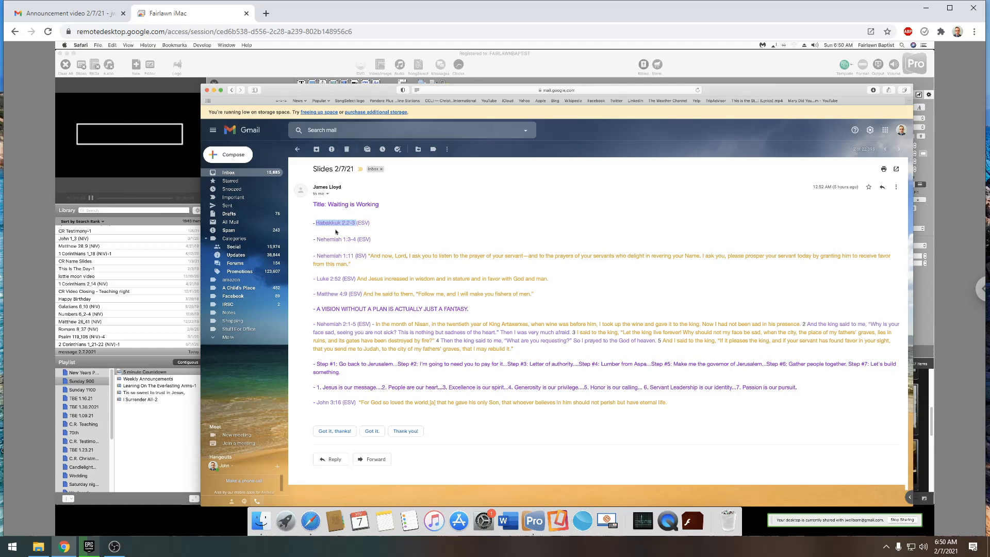
right_click(337, 232)
left_click(342, 242)
- Search Google for the copied reference "Habakkuk 2:2-3" in a new browser tab
left_click(909, 102)
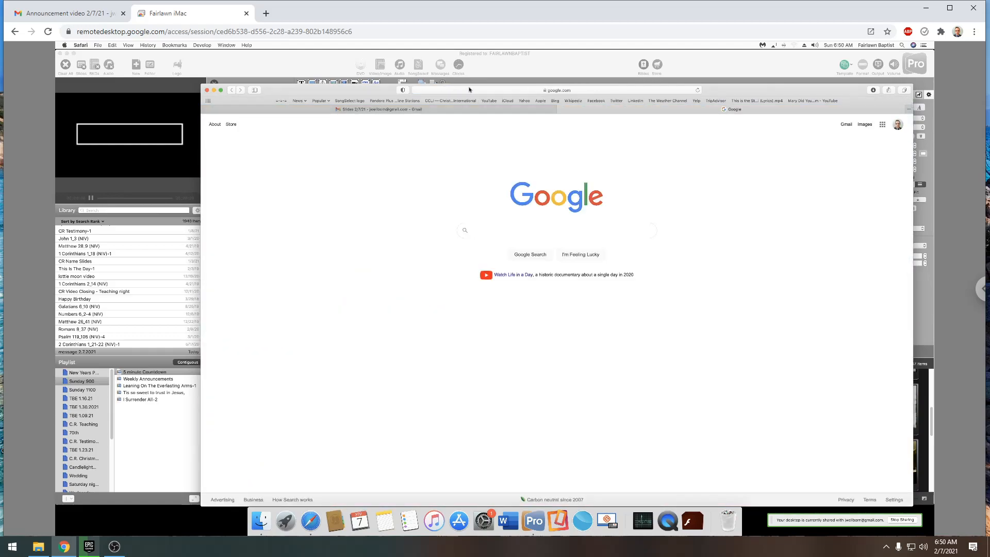
left_click(488, 229)
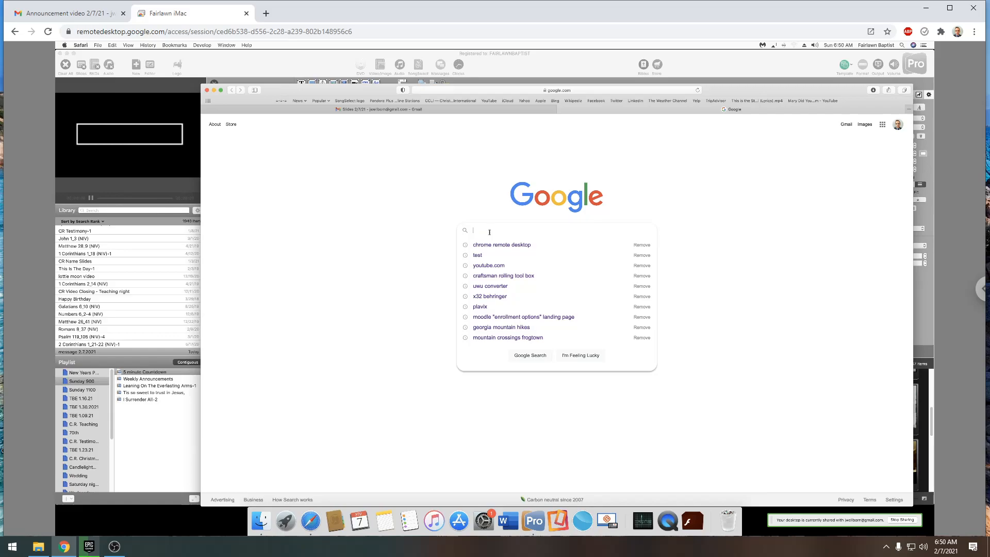
right_click(495, 234)
left_click(518, 248)
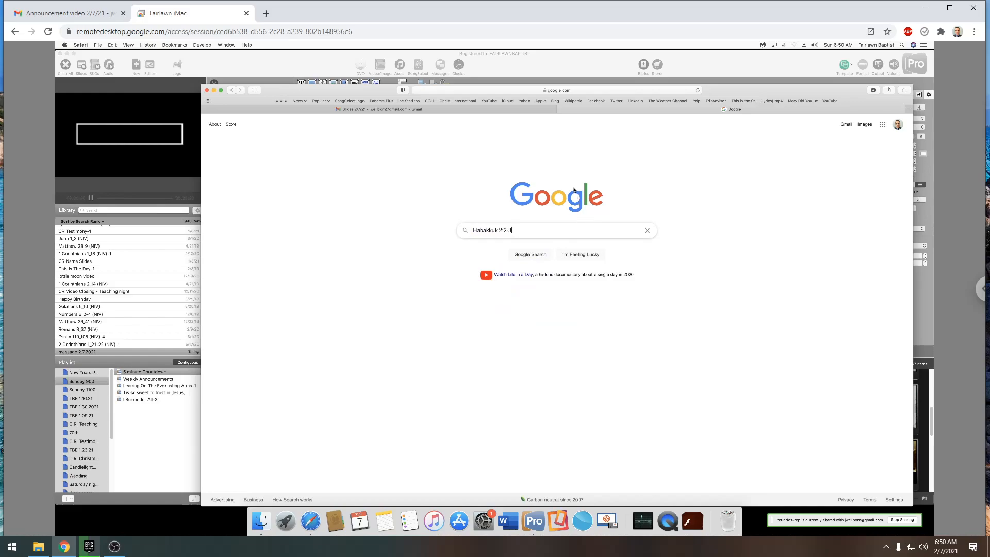
key("Return")
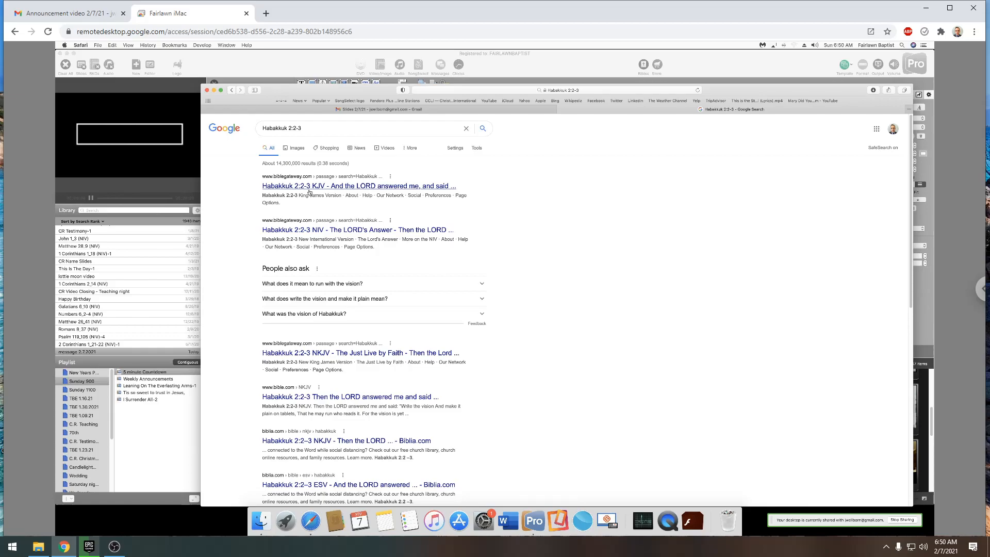
- Open the Bible Gateway KJV result for Habakkuk 2:2-3, and return to the "Slides 2/7/21" email to check the requested translation
left_click(309, 188)
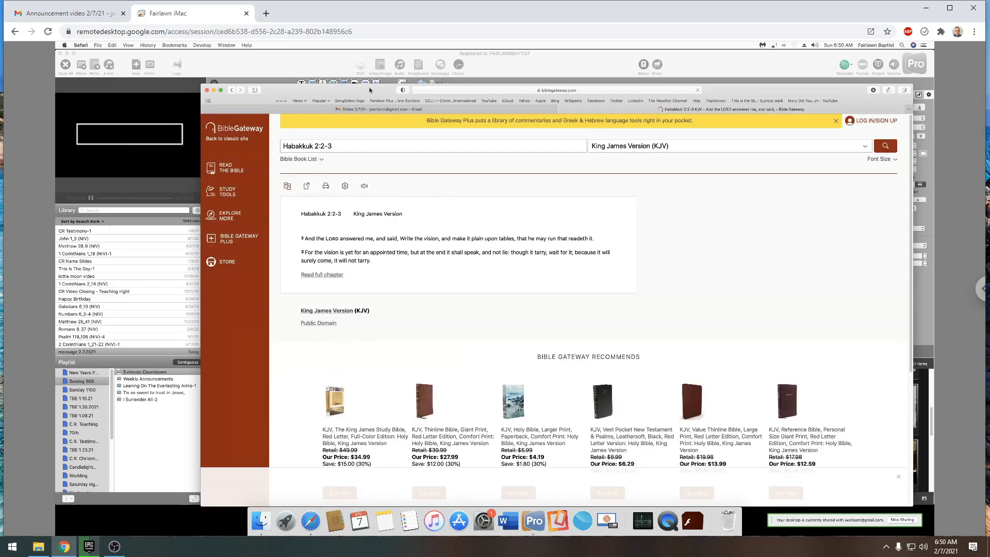
left_click(534, 112)
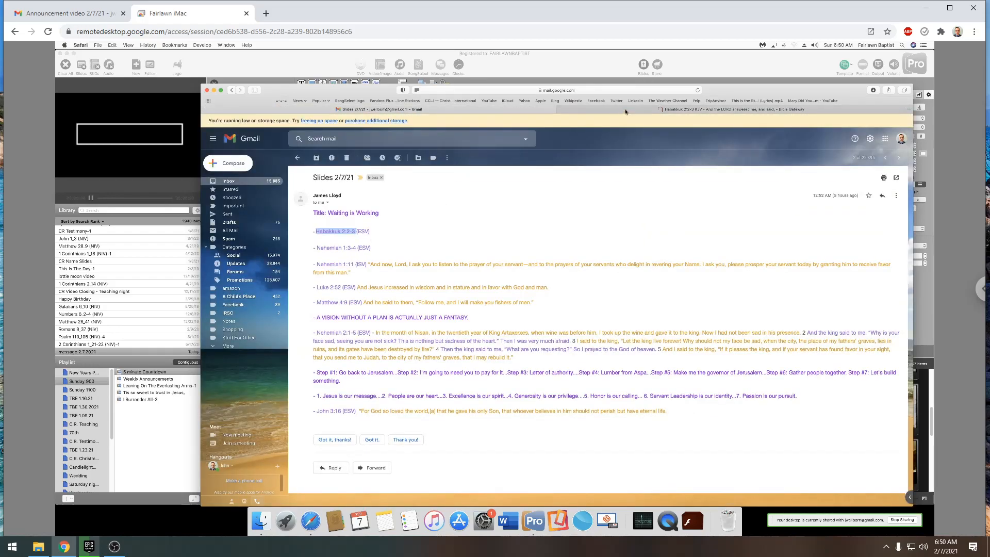
- Show Habakkuk 2:2-3 on the open Bible Gateway page in the English Standard Version (ESV)
left_click(577, 110)
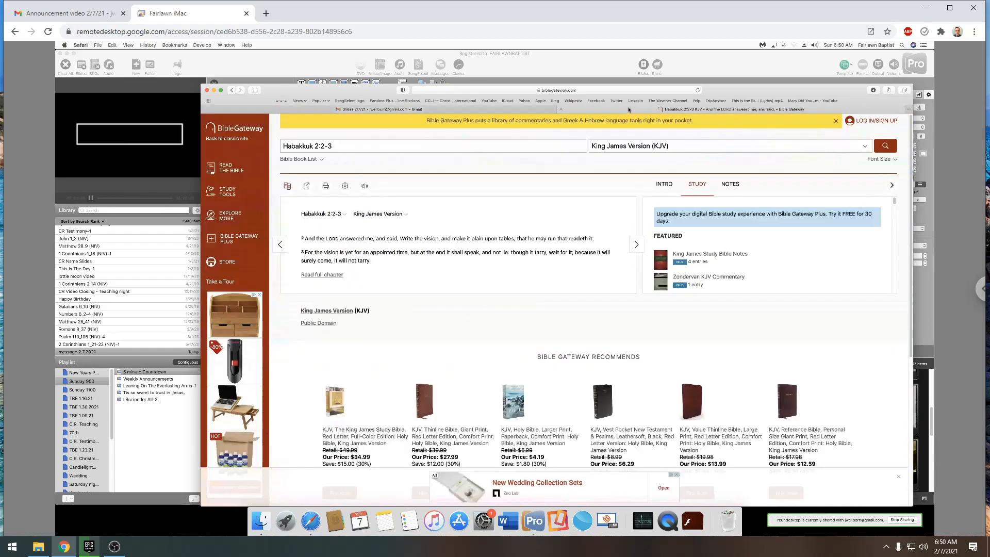
left_click(866, 146)
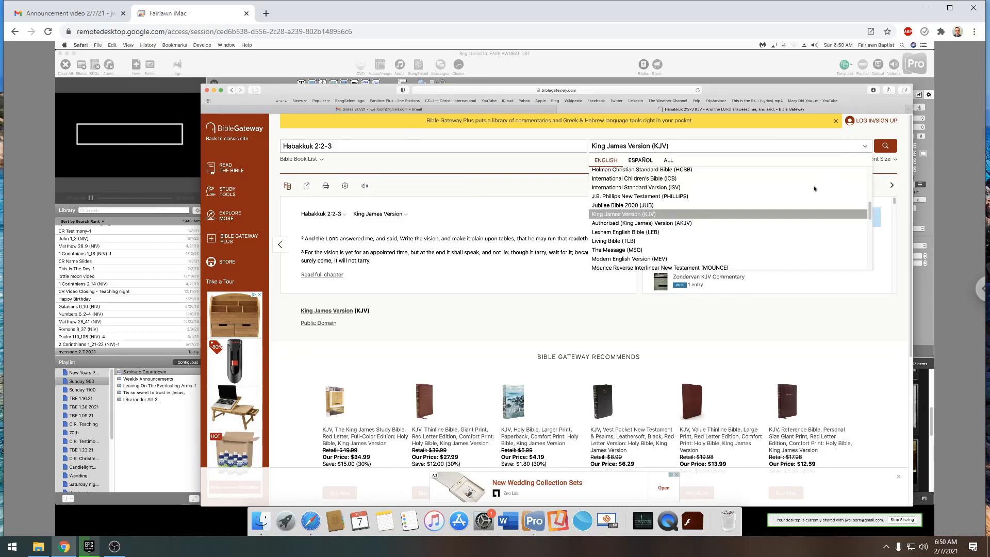
scroll(780, 211, "down", 2)
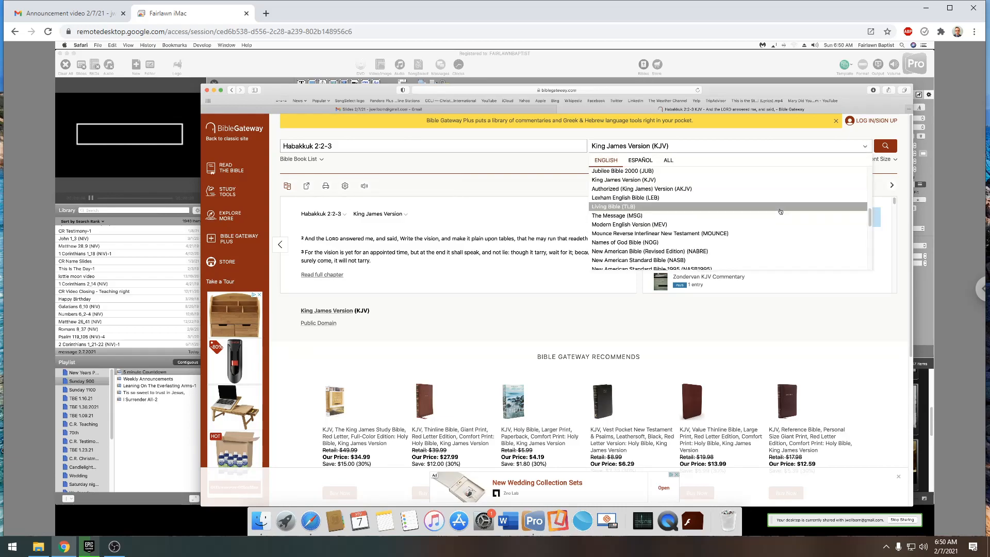
scroll(780, 211, "down", 2)
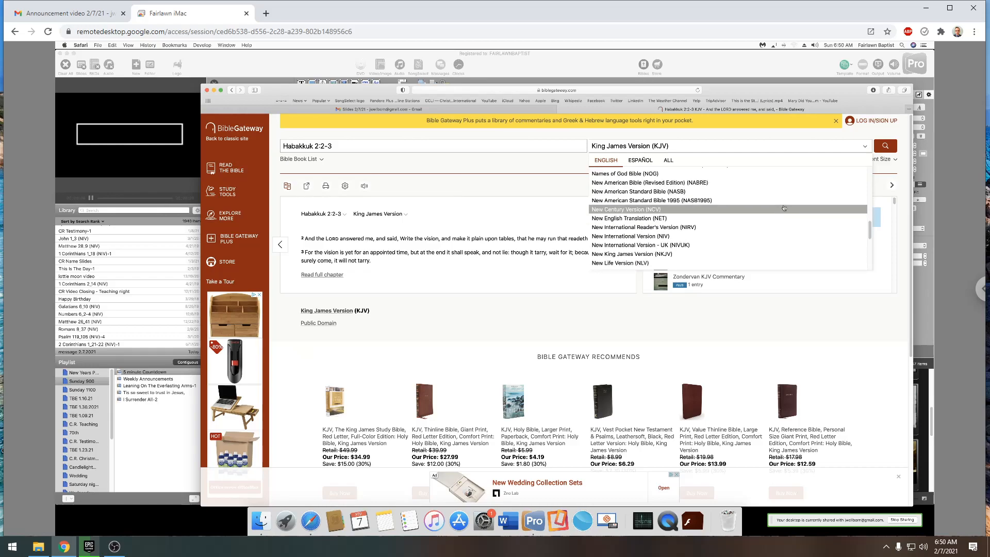
scroll(781, 210, "down", 4)
scroll(783, 208, "down", 2)
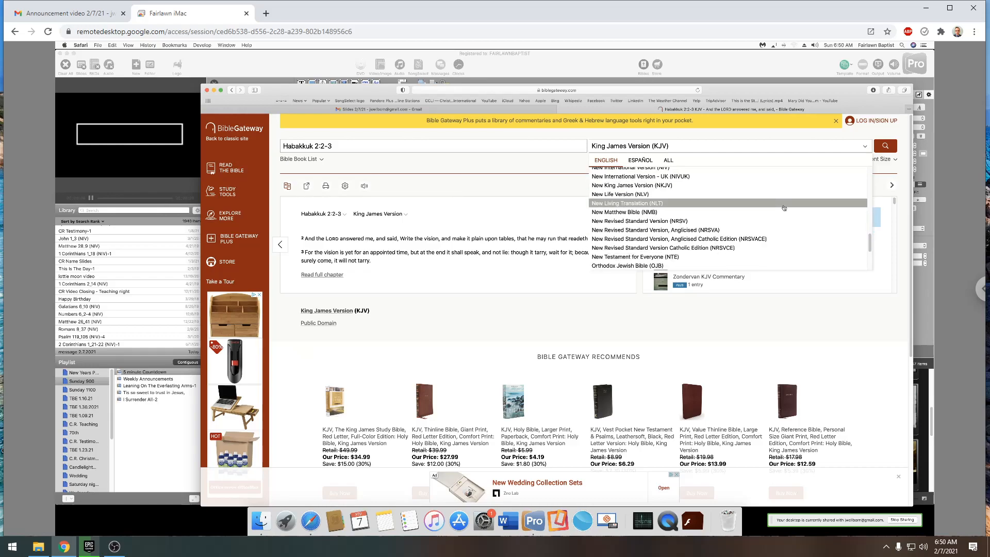
scroll(784, 208, "down", 2)
scroll(786, 204, "down", 2)
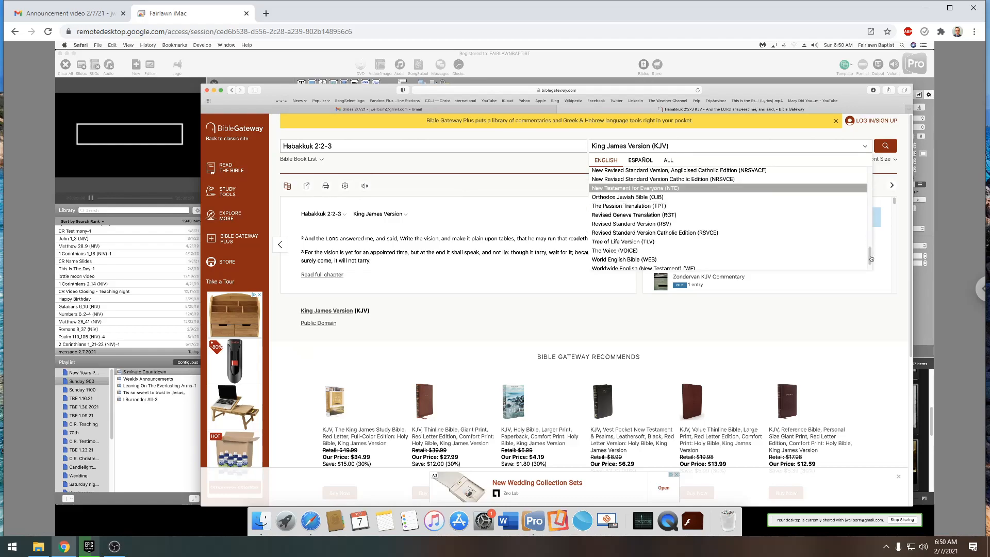
left_click_drag(872, 255, 872, 200)
scroll(640, 195, "up", 2)
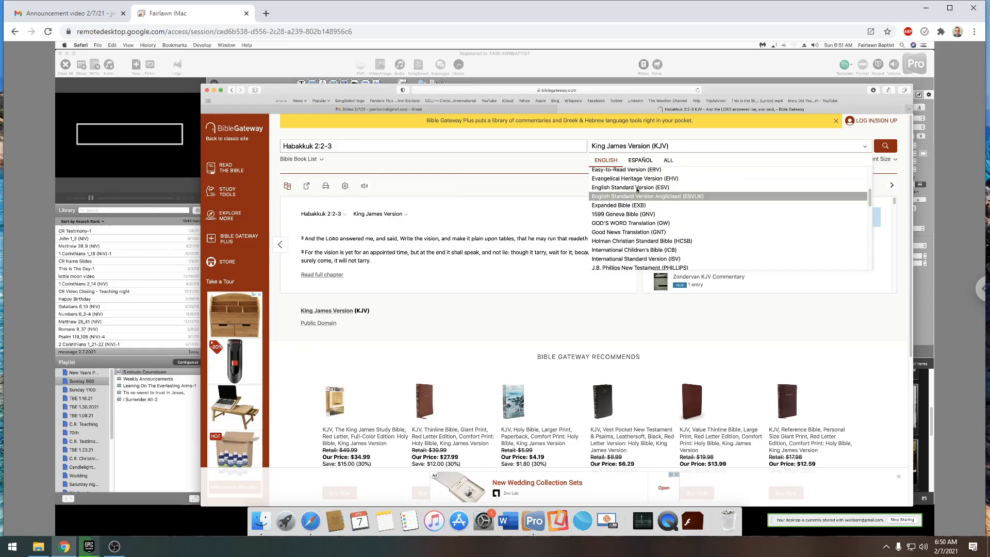
left_click(640, 188)
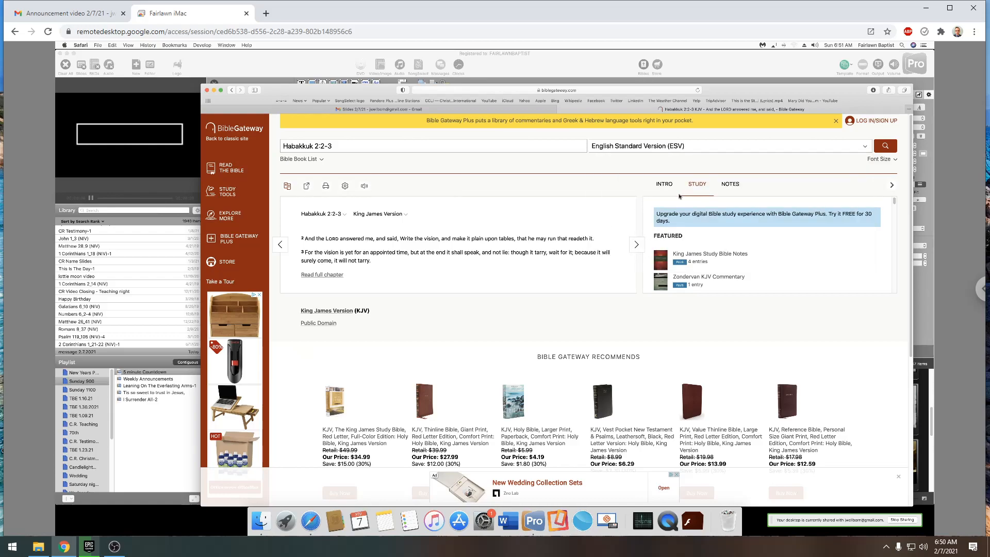
left_click(889, 147)
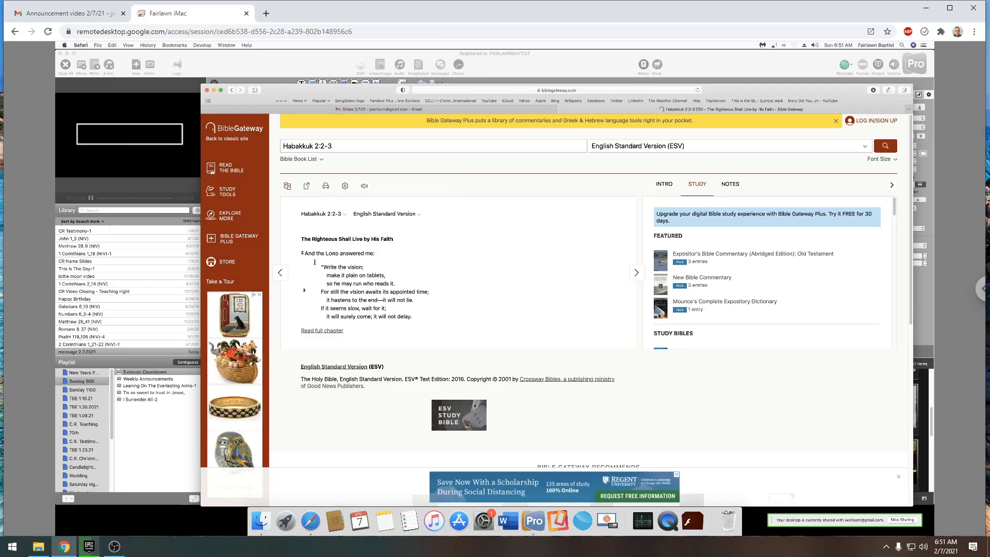
- Copy the ESV text of Habakkuk 2:2-3 and paste it with matching style into the second slide's body text box in ProPresenter
left_click_drag(314, 262, 418, 317)
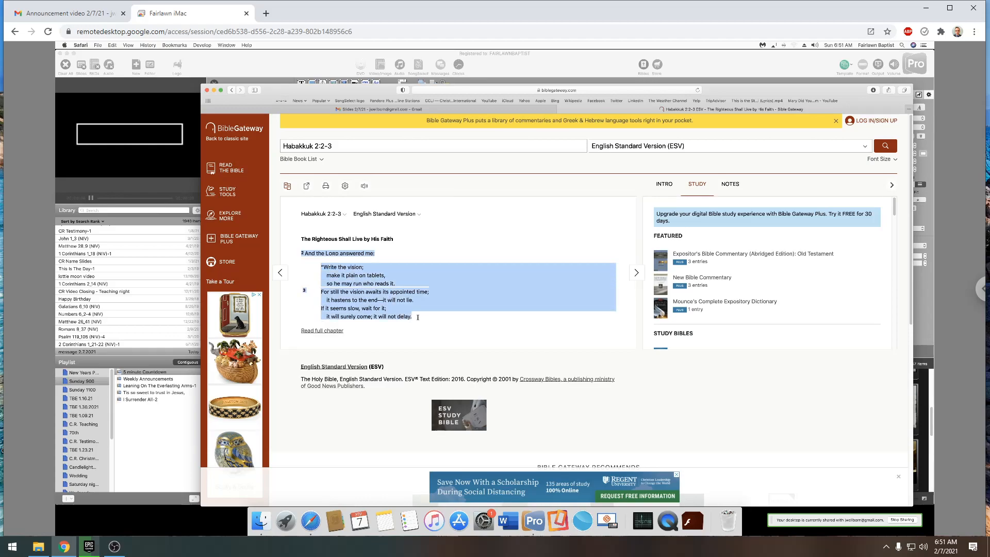
right_click(349, 279)
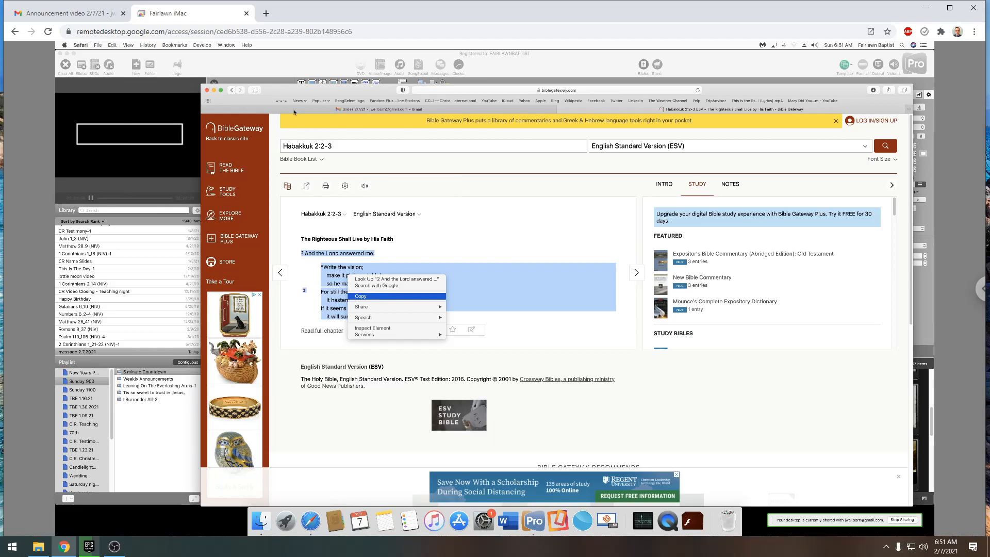
left_click(267, 64)
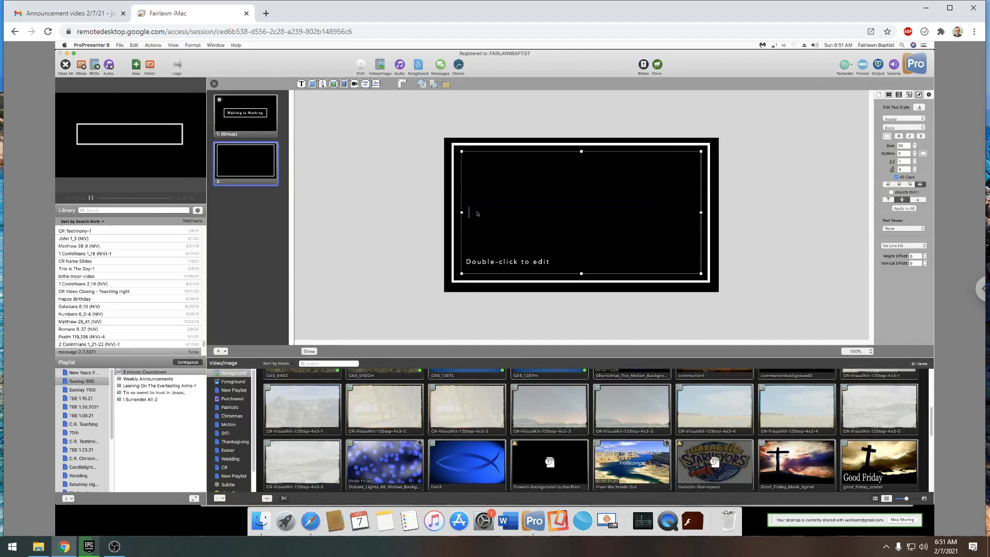
right_click(477, 213)
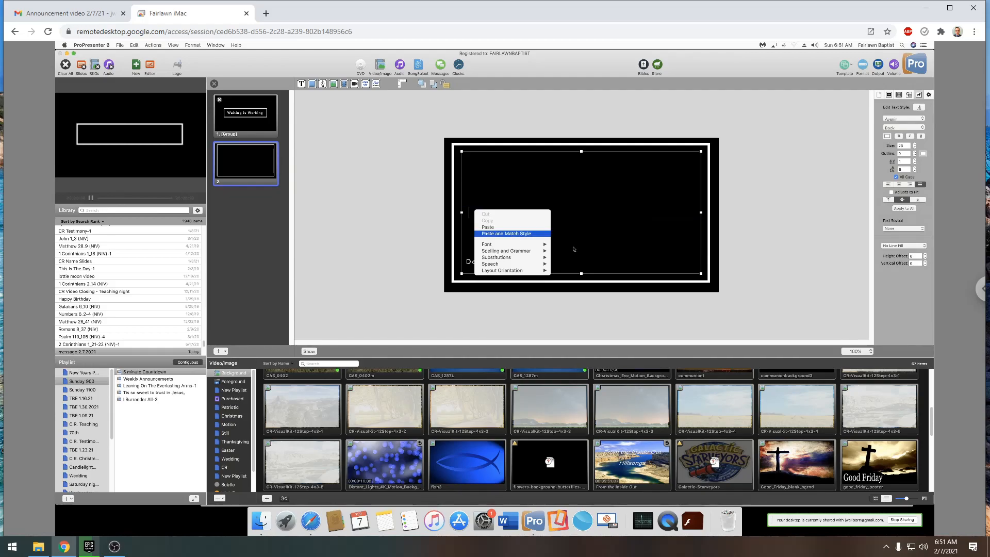
left_click(506, 234)
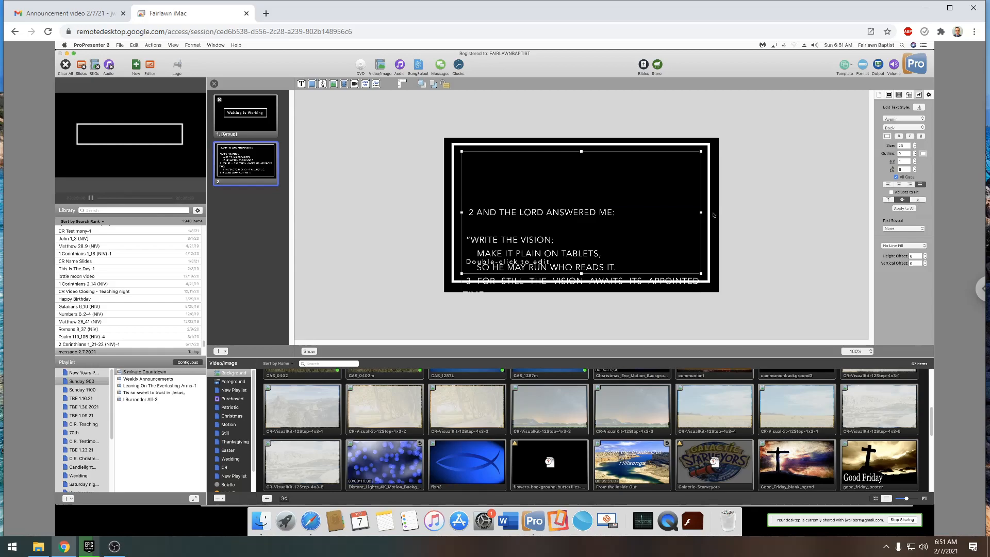
left_click(717, 213)
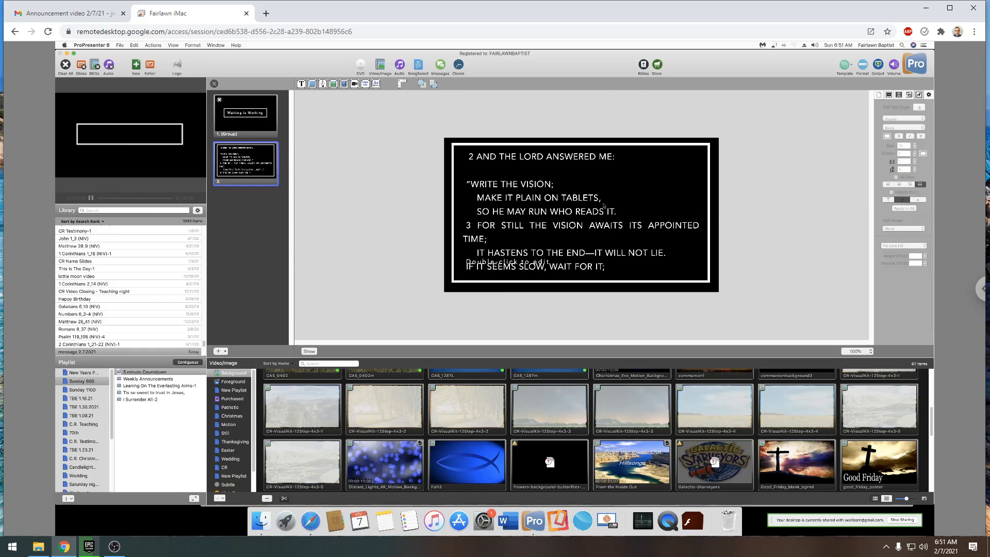
- Join the verse 2 lines in the body text into one continuous paragraph, removing the blank line and indents
left_click(470, 188)
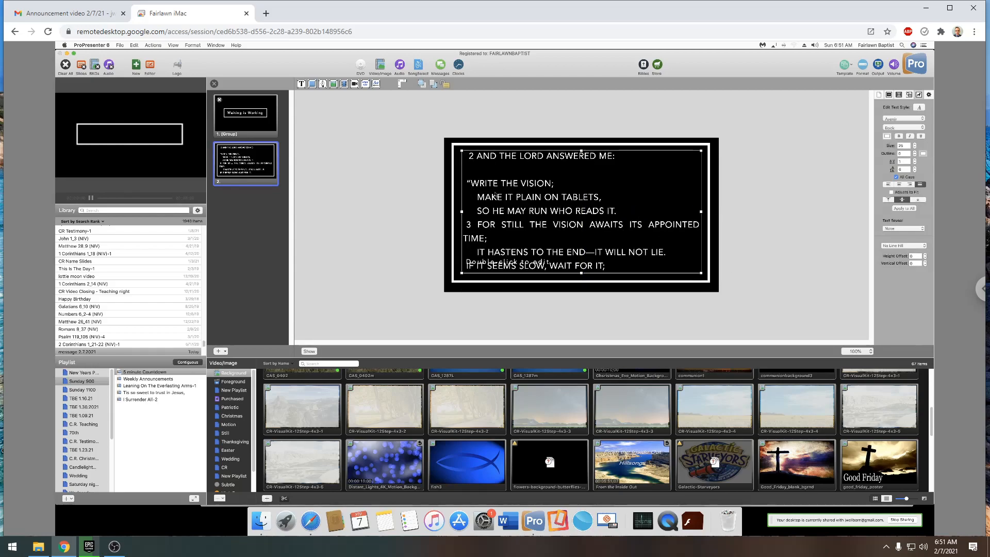
double_click(472, 189)
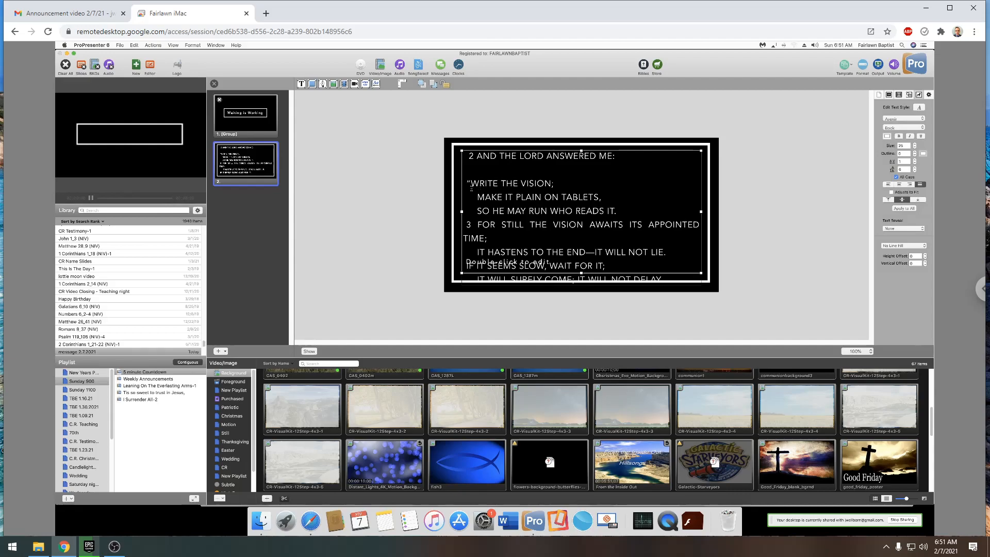
key("BackSpace")
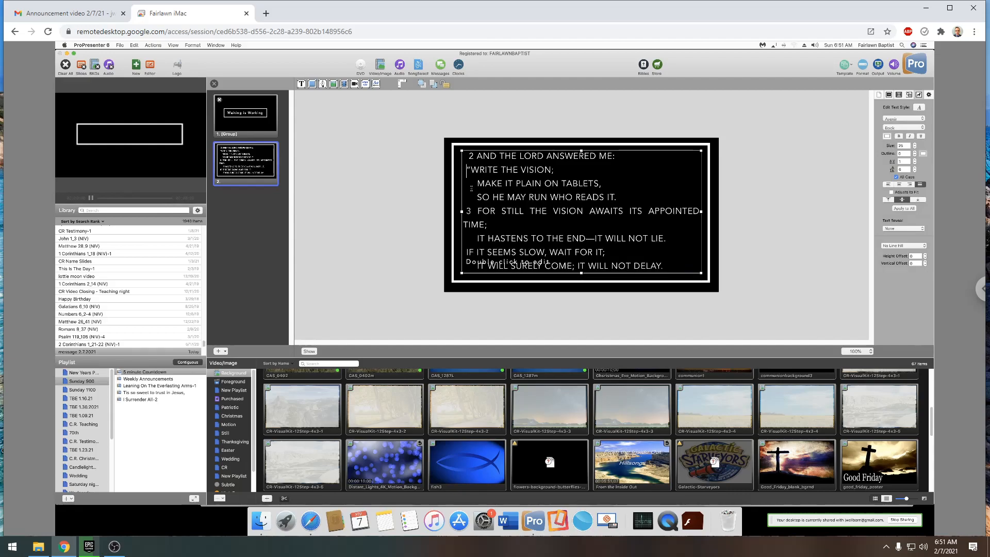
key("BackSpace")
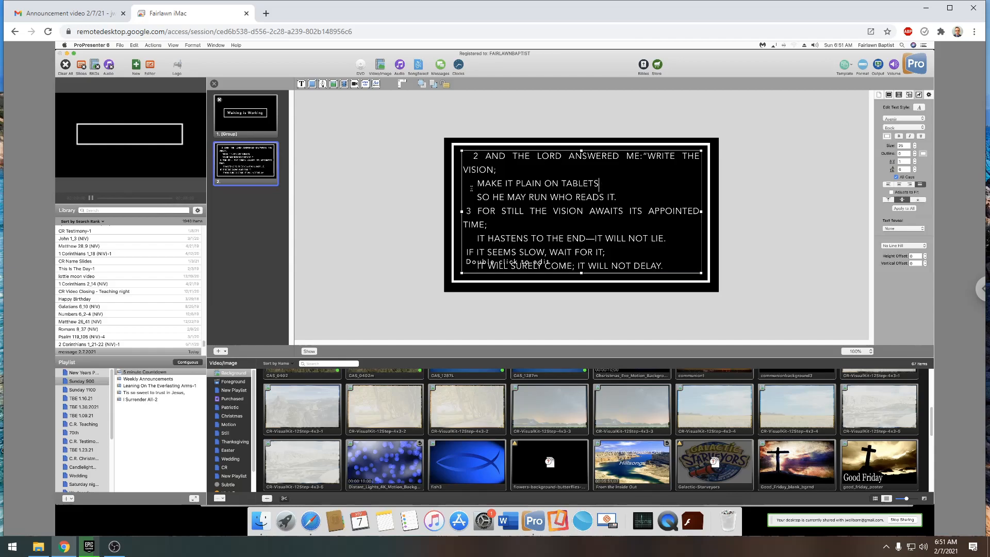
left_click(479, 183)
key("BackSpace")
key("BackSpace")
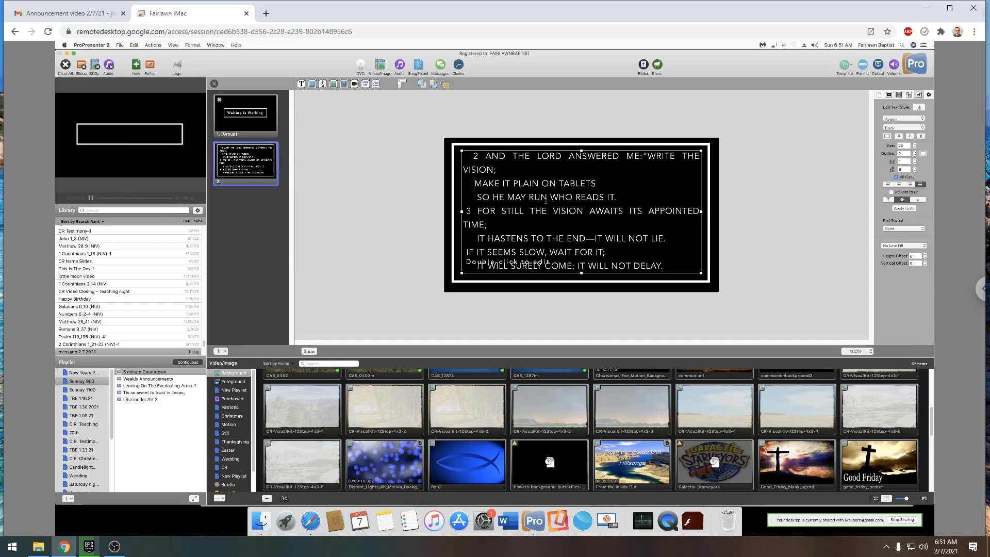
key("BackSpace")
key("BackSpace")
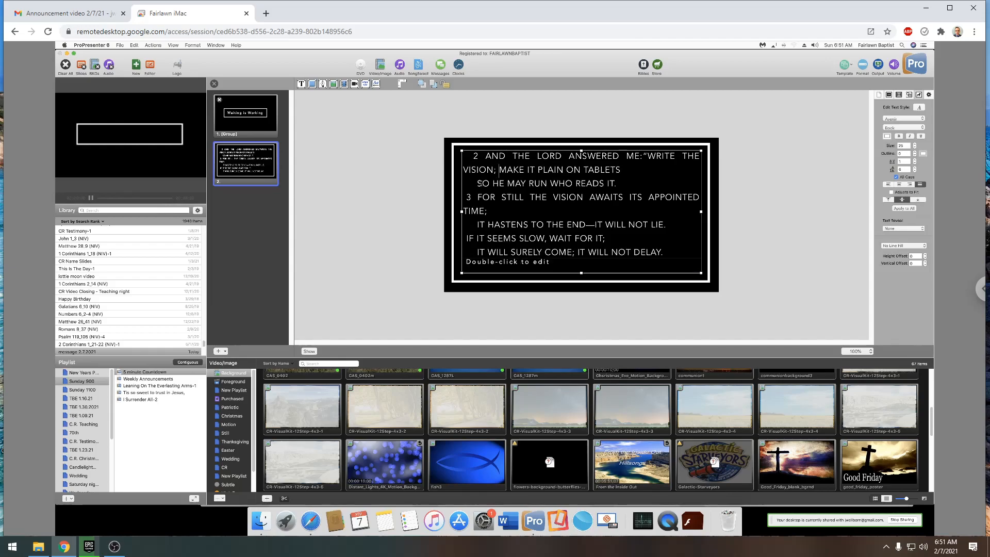
left_click(477, 183)
key("BackSpace")
key("BackSpace")
key("BackSpace")
key("BackSpace")
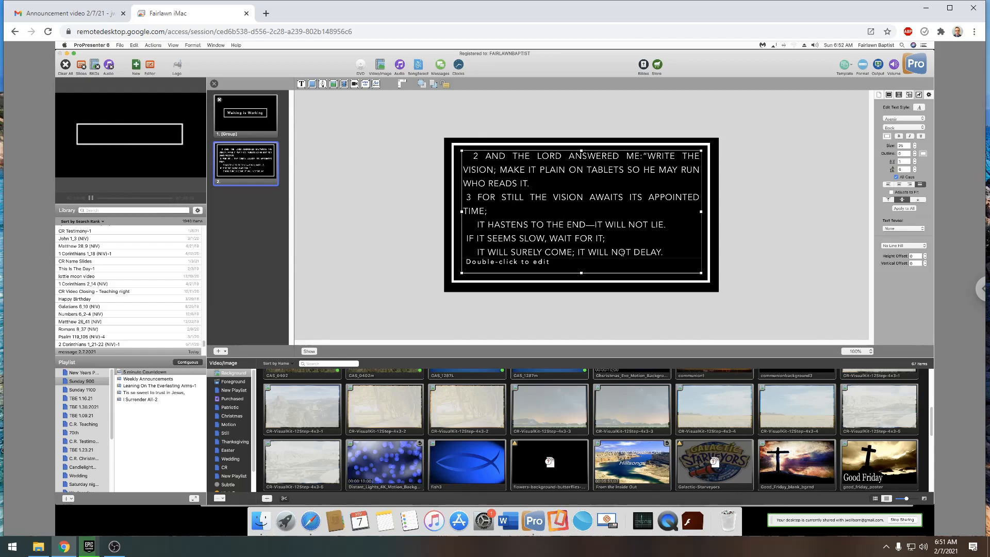
- Join the indented verse 3 lines to the lines before them, and shorten the body text box to end above the caption box
key("BackSpace")
key("BackSpace")
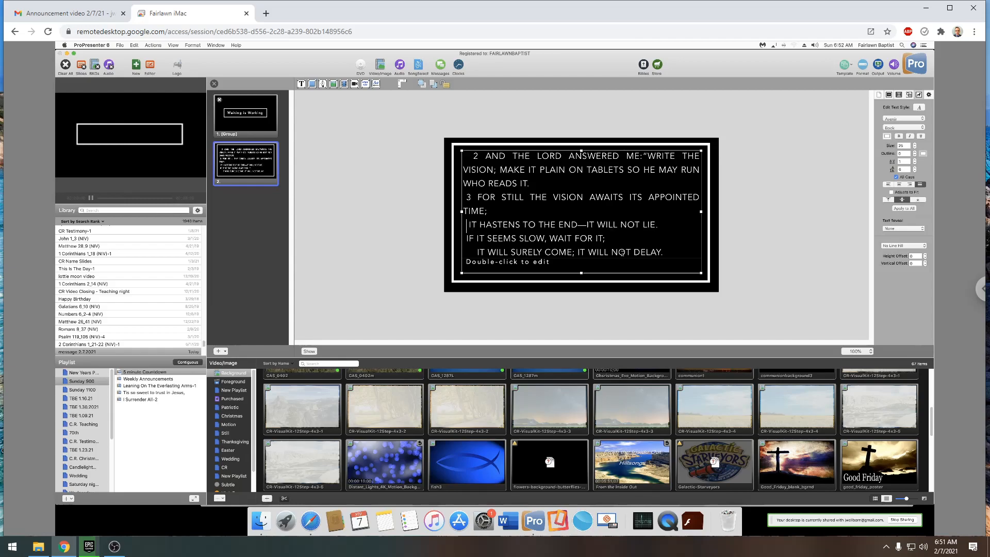
key("BackSpace")
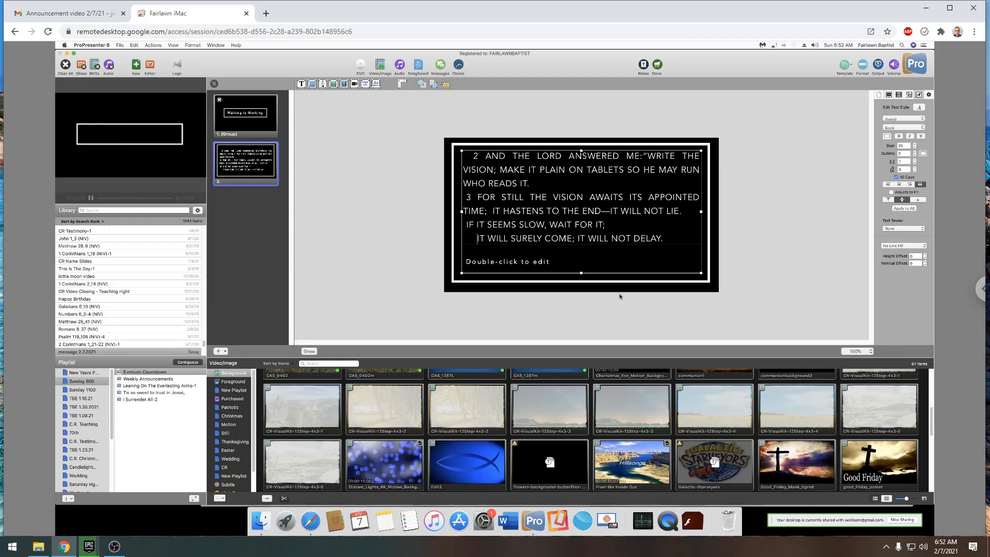
key("BackSpace")
key("BackSpace")
key("BackSpace")
key("BackSpace")
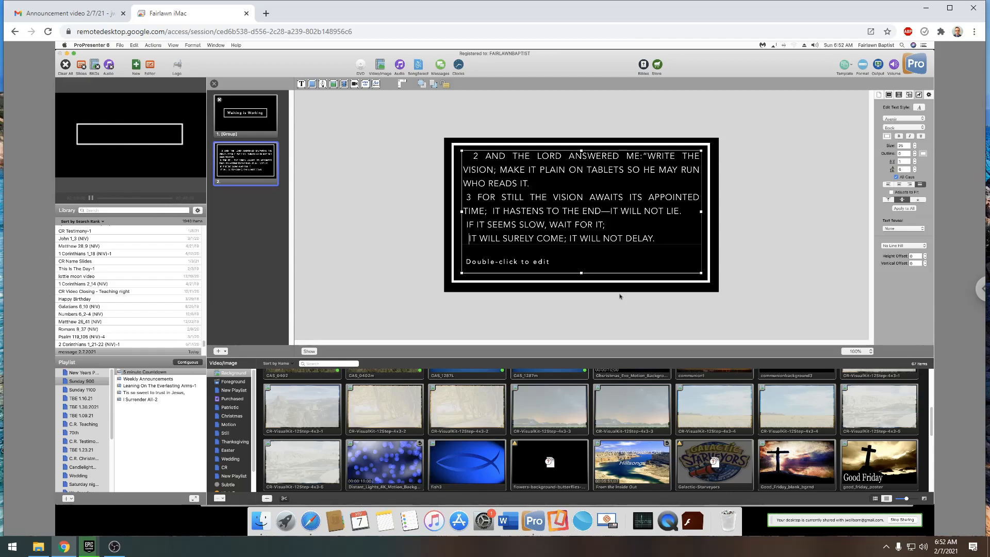
key("BackSpace")
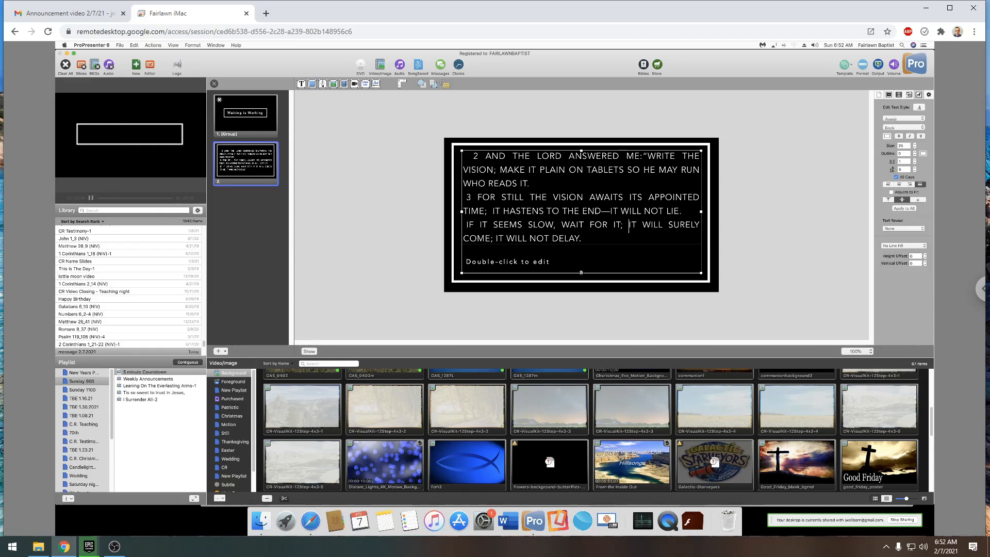
left_click_drag(581, 272, 579, 250)
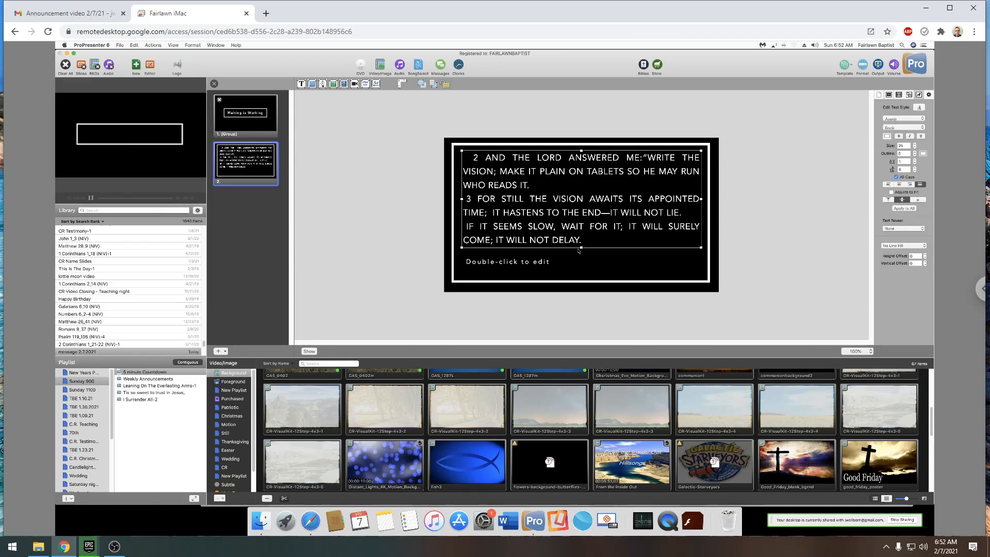
- Select the caption box, copy the reference "Habakkuk 2:2-3" from Bible Gateway's passage search field in Safari, and return to ProPresenter
left_click(521, 264)
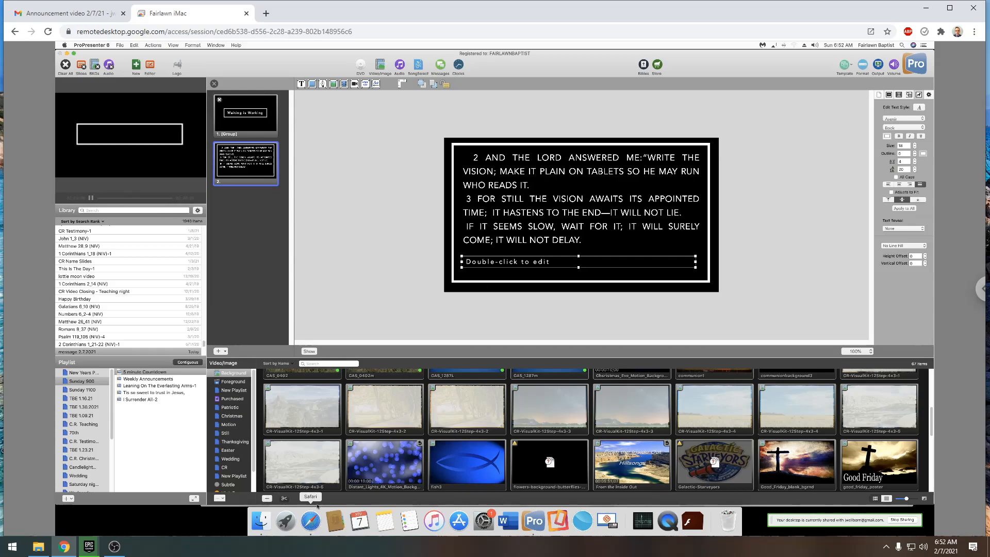
left_click(317, 507)
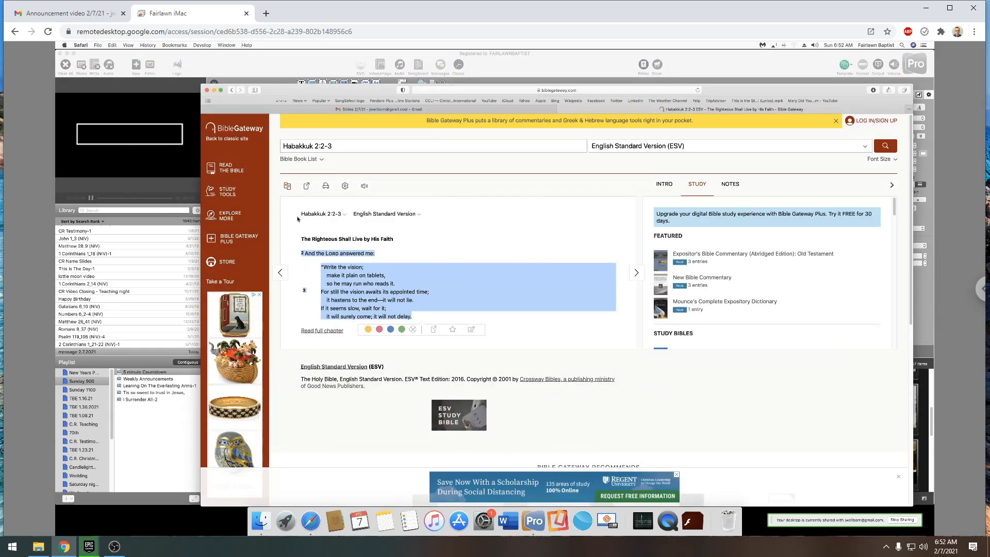
left_click(301, 145)
key("ctrl+c")
right_click(294, 146)
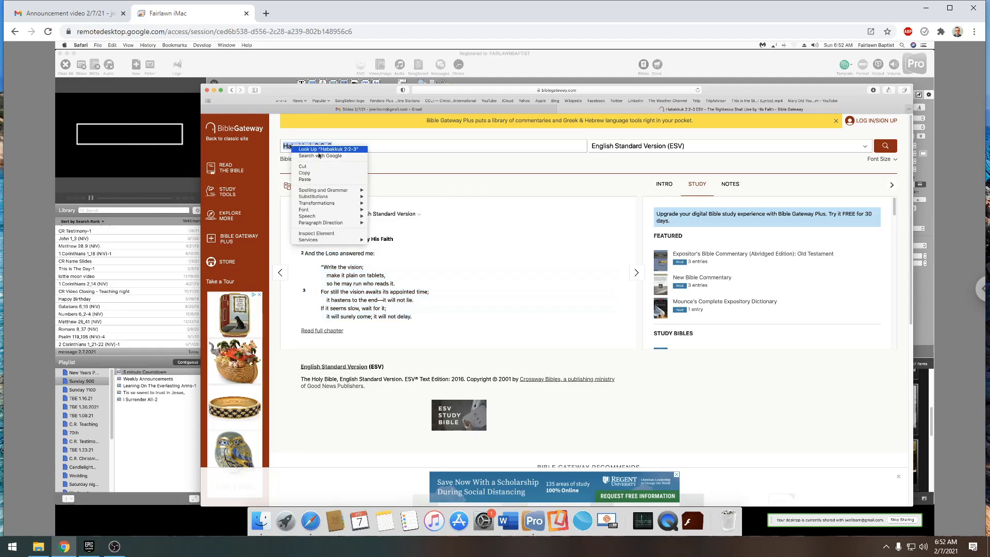
left_click(305, 173)
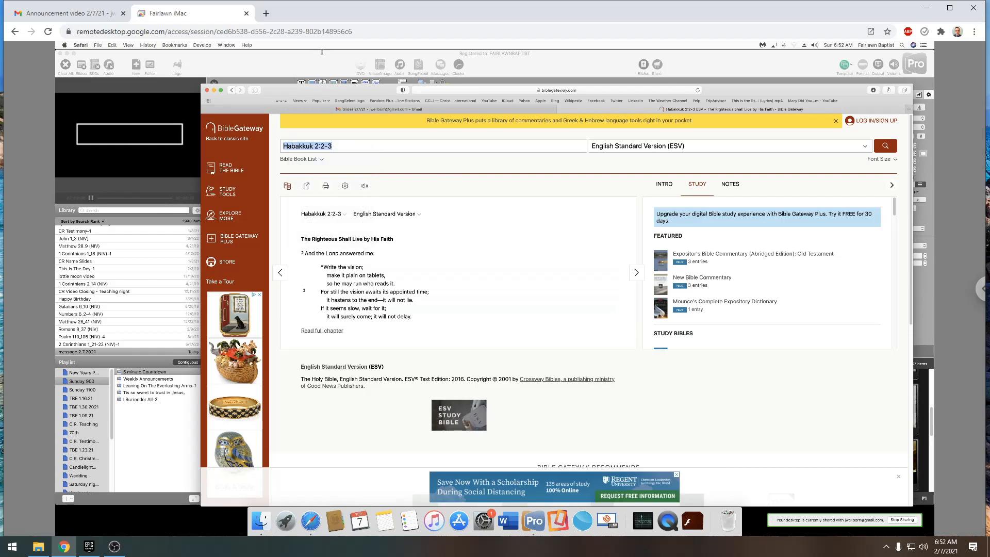
left_click(322, 51)
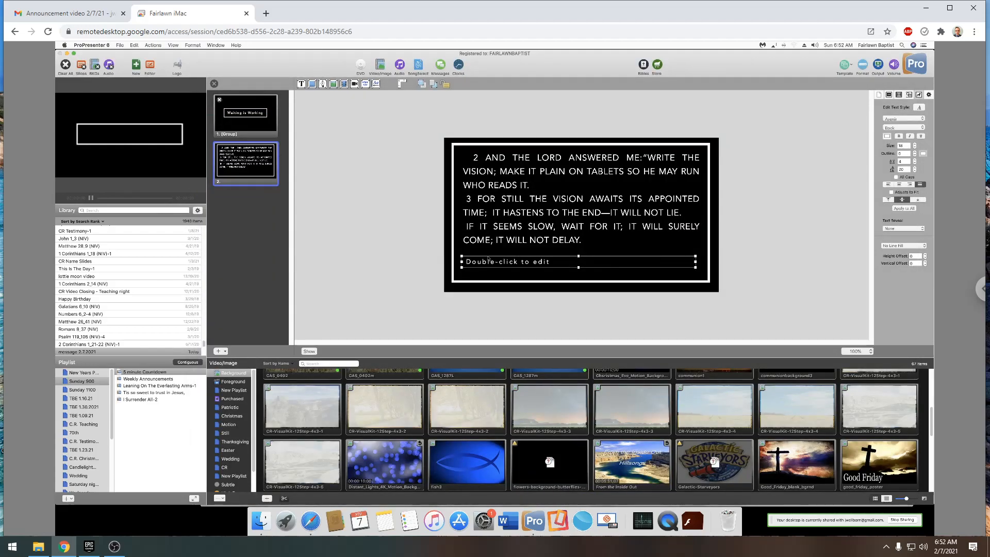
left_click_drag(508, 267, 503, 265)
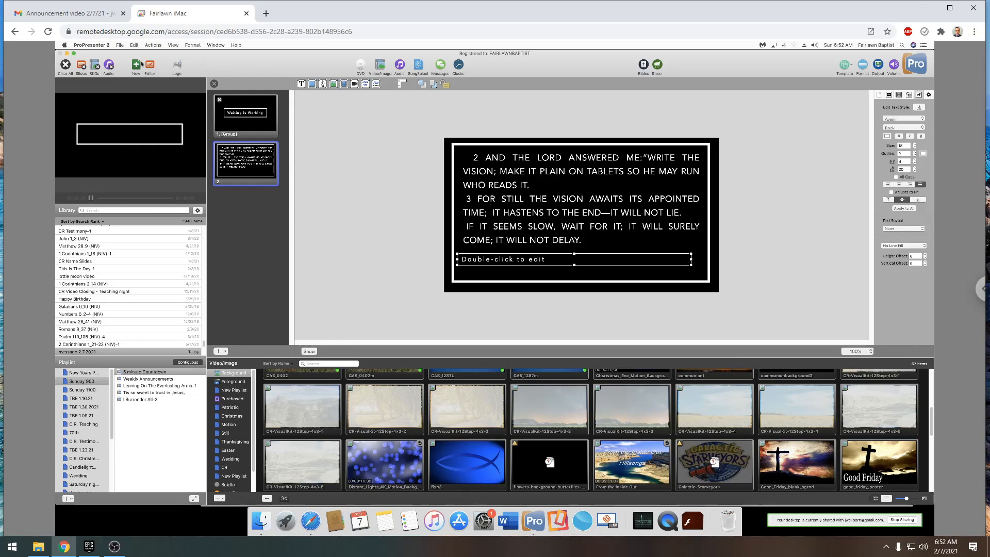
left_click(134, 44)
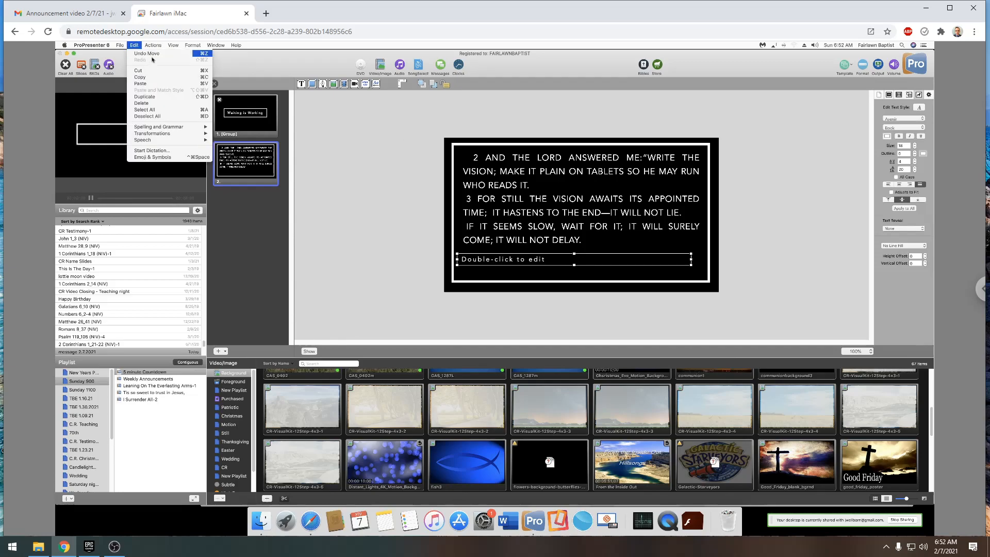
left_click(147, 53)
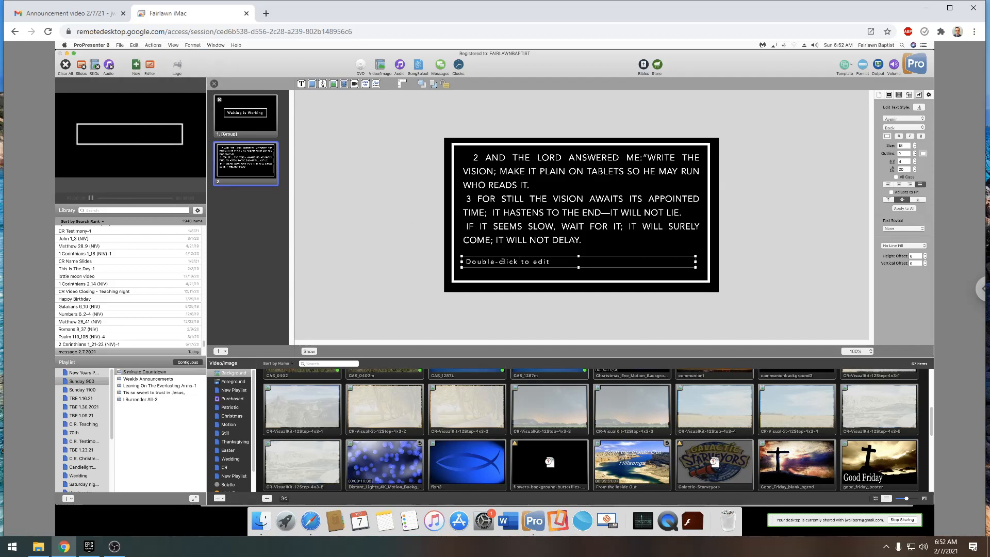
- Paste the reference "Habakkuk 2:2-3" into the second slide's caption box and add "(ESV)" after it
double_click(502, 261)
right_click(507, 264)
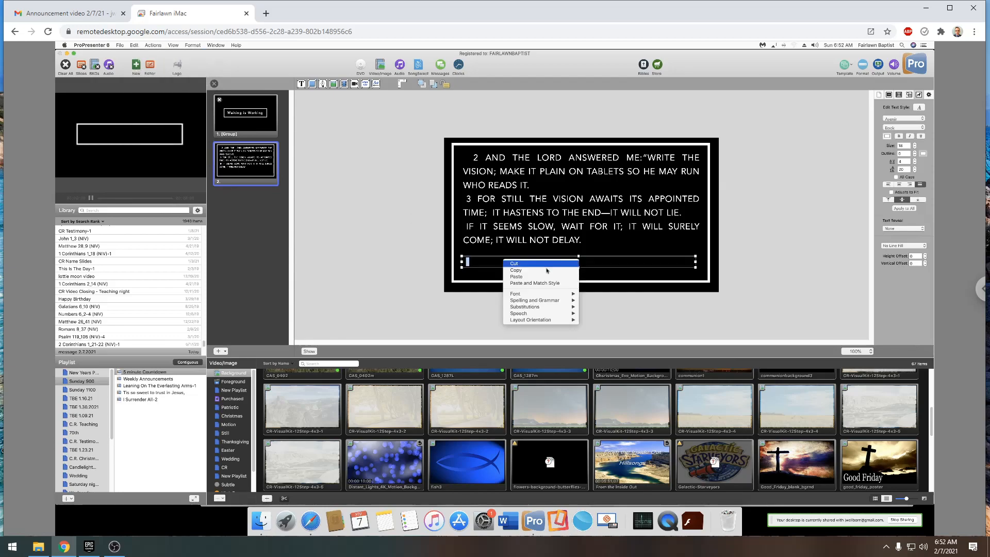
left_click(608, 256)
key("ctrl+v")
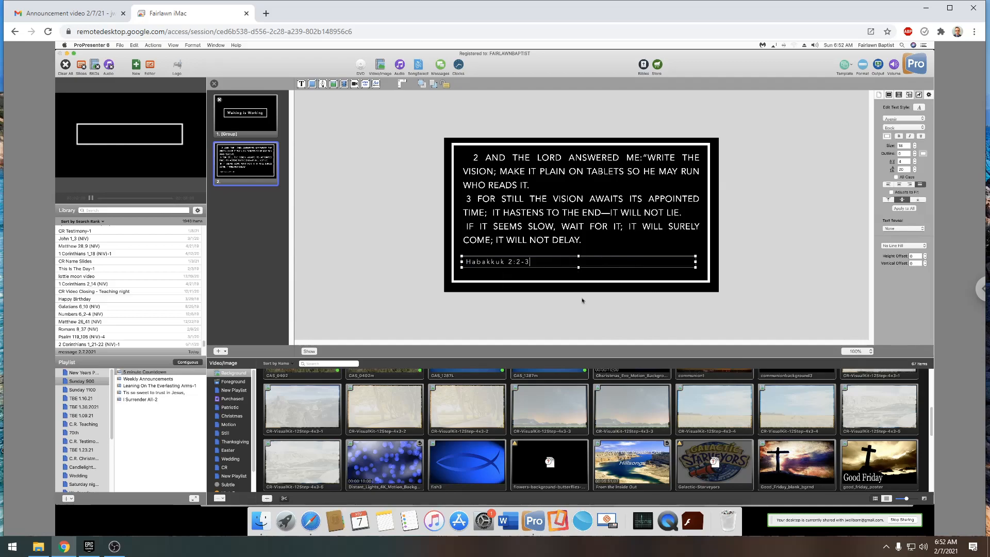
type("(ESV")
- Remove an extra space before verse 2 at the start of the second slide's body text
left_click(480, 162)
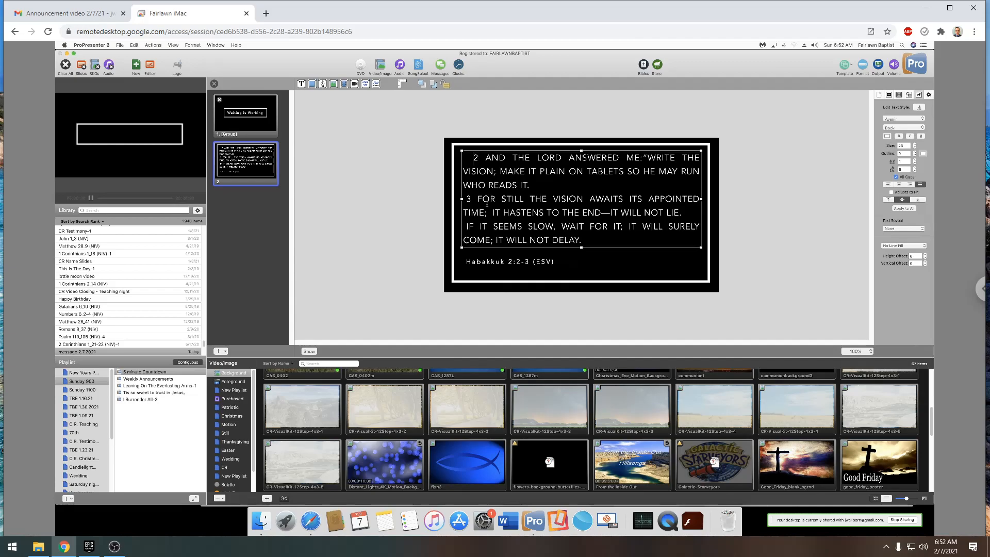
key("BackSpace")
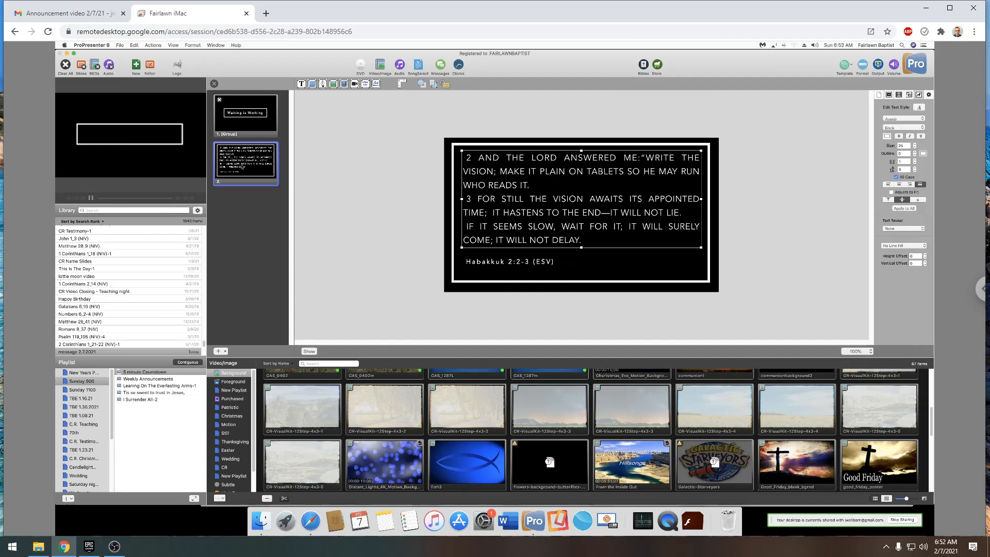
left_click(242, 166)
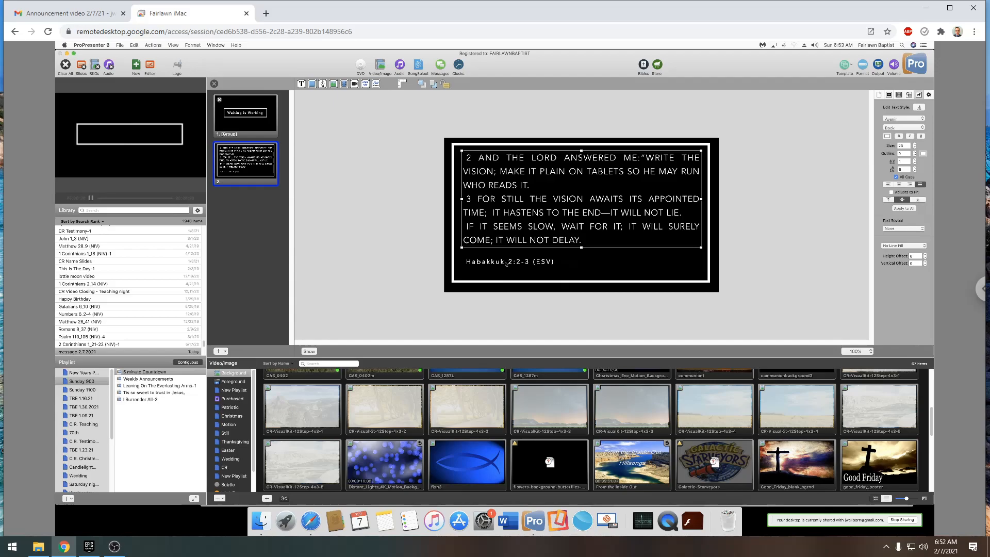
left_click(506, 263)
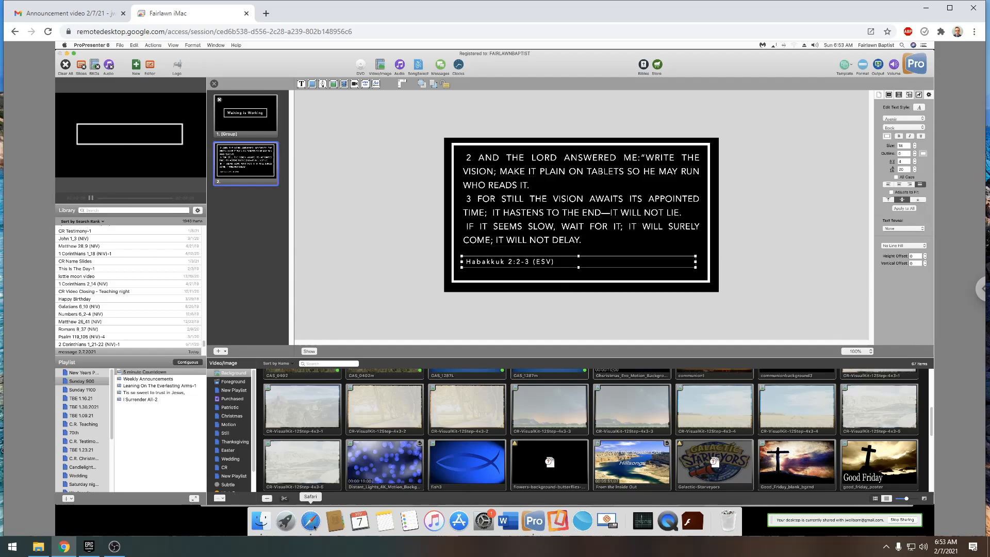
- Switch to Safari and copy the reference "Nehemiah 1:3-4" from the "Slides 2/7/21" email in Gmail
left_click(310, 521)
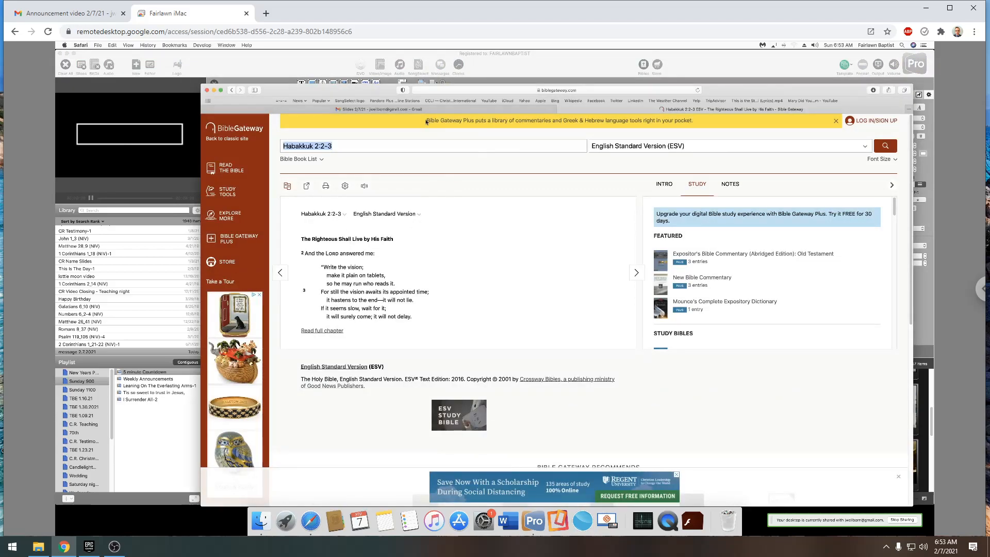
left_click(456, 110)
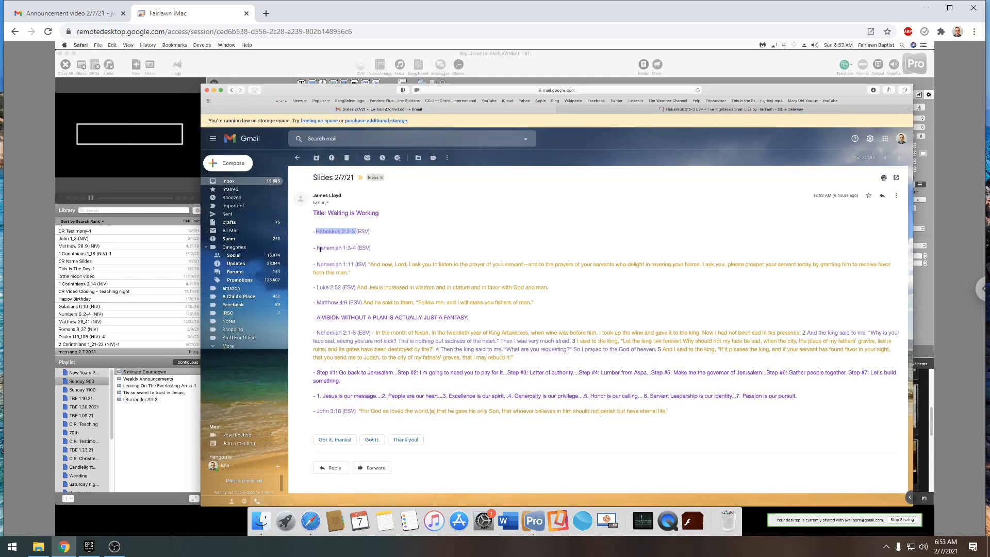
left_click_drag(316, 248, 355, 248)
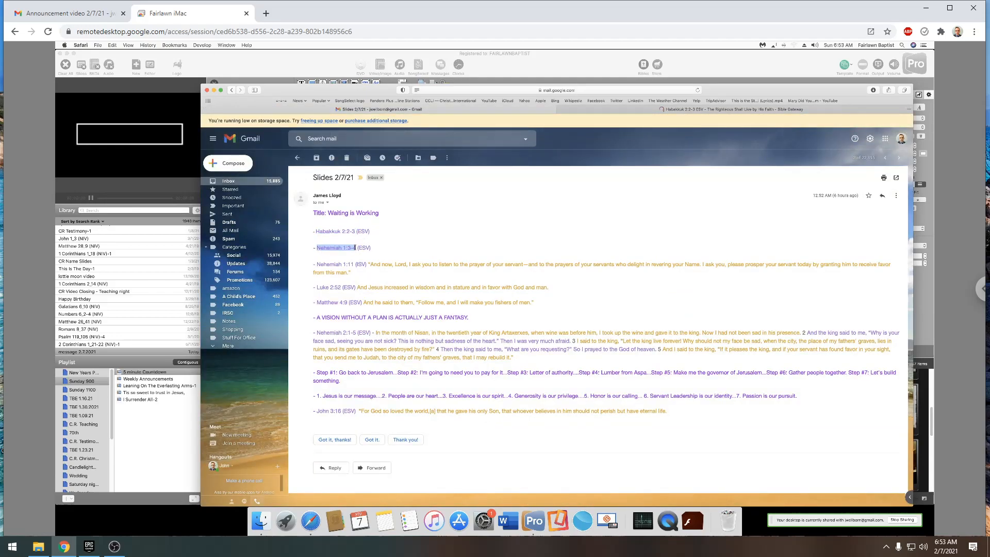
right_click(348, 246)
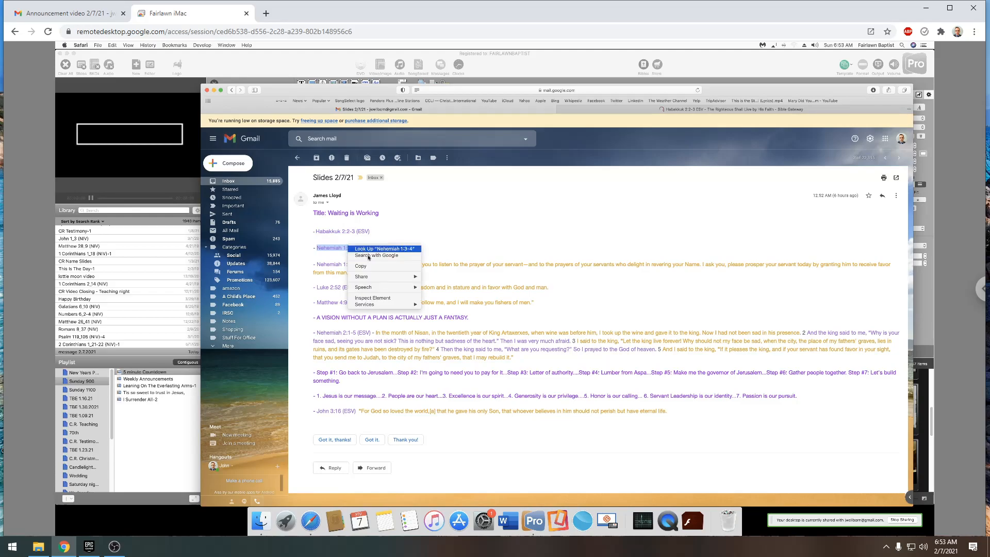
left_click(374, 267)
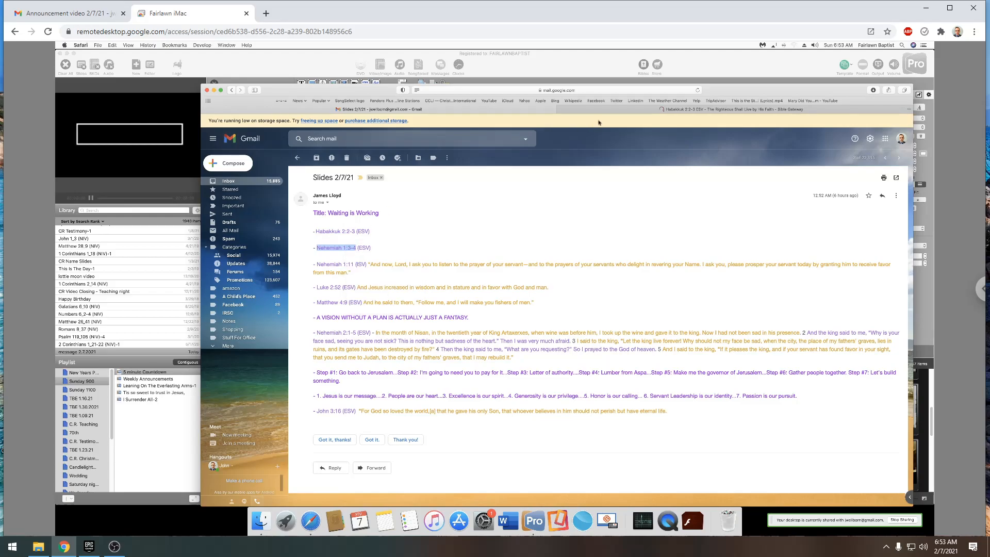
- Replace the Bible Gateway passage search with "Nehemiah 1:3-4" and look it up in the English Standard Version
left_click(629, 110)
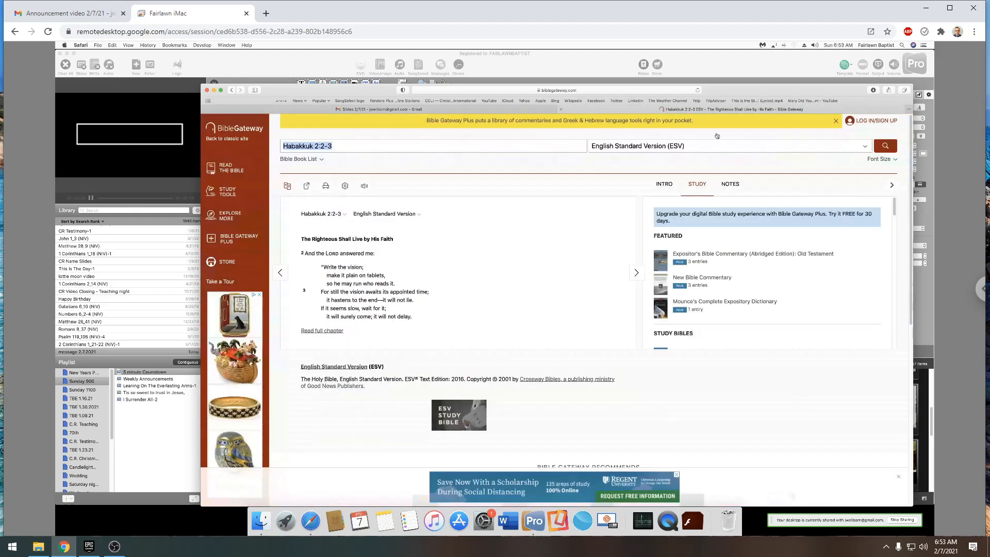
right_click(326, 139)
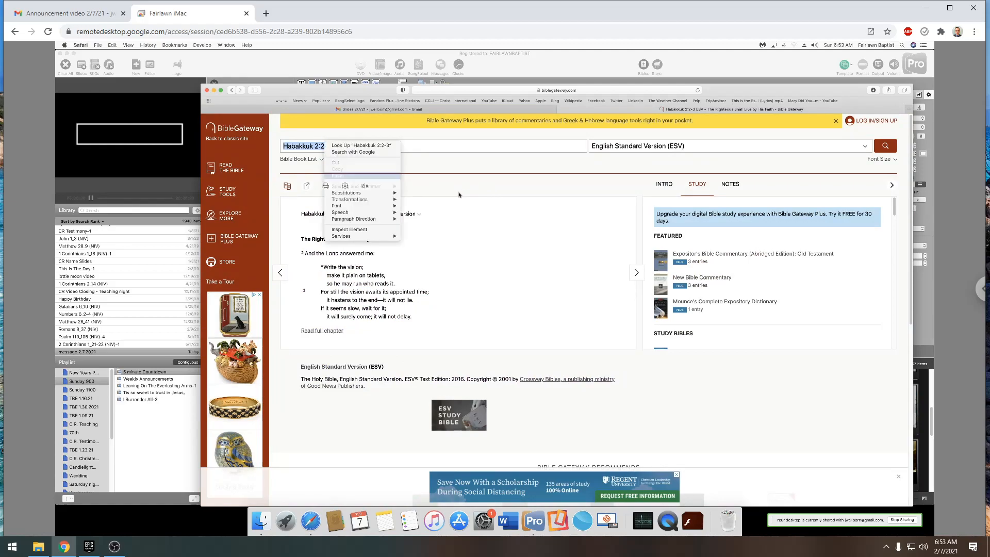
left_click(886, 147)
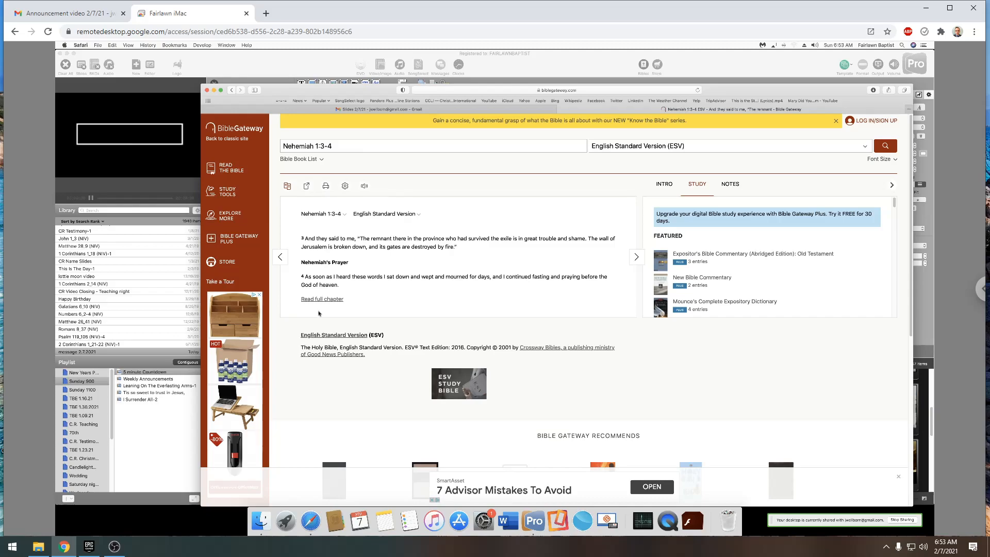
- Return to ProPresenter, copy the Habakkuk scripture slide, and paste it as the third slide
left_click(309, 61)
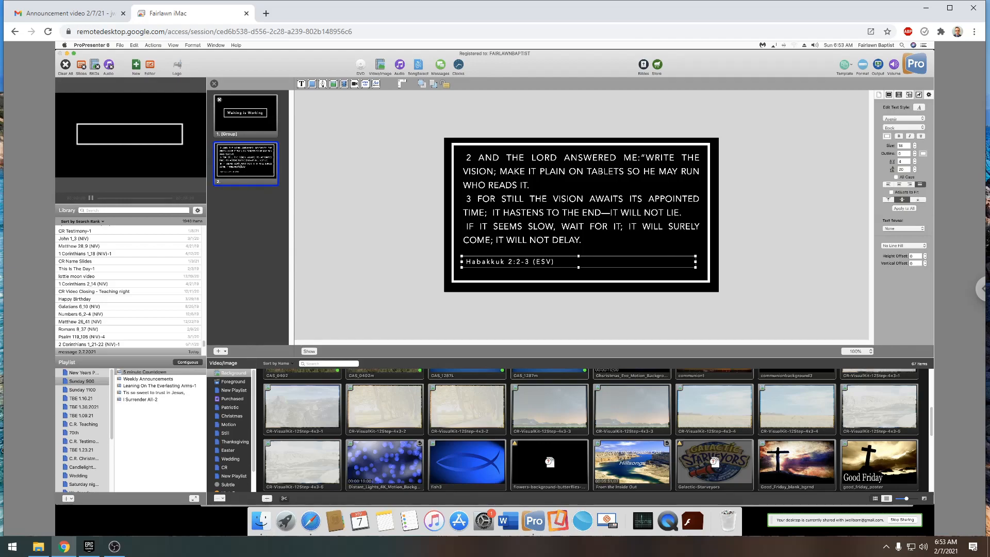
right_click(239, 164)
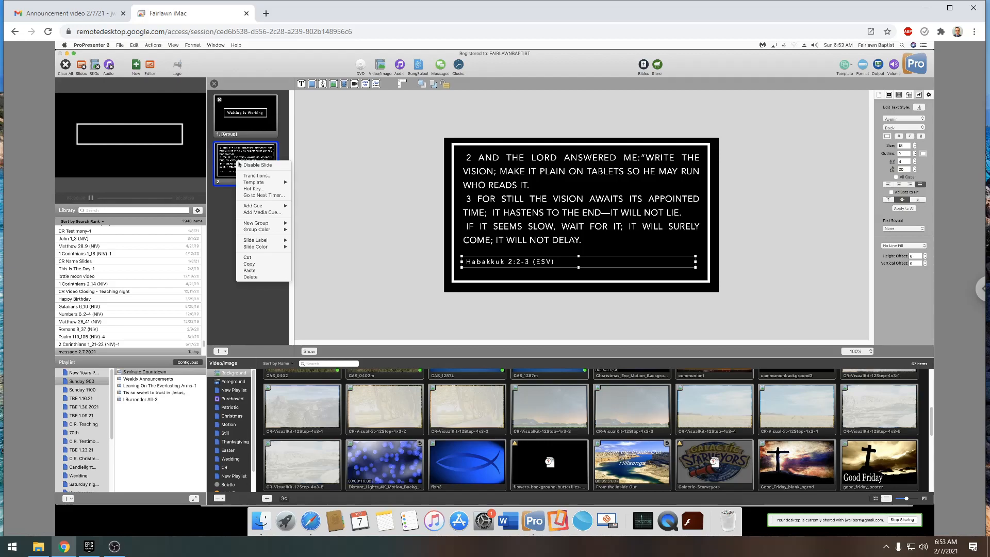
left_click(251, 264)
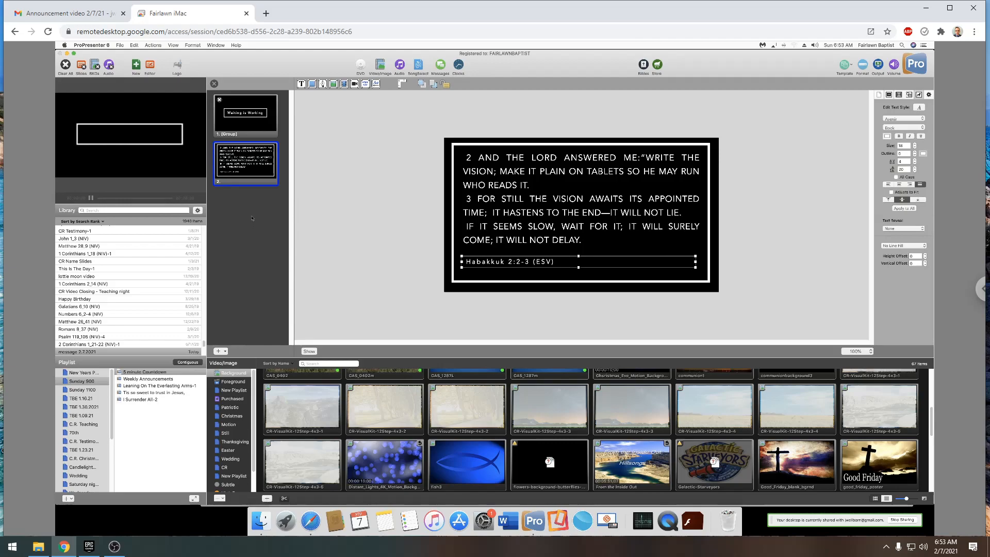
left_click(251, 193)
right_click(251, 182)
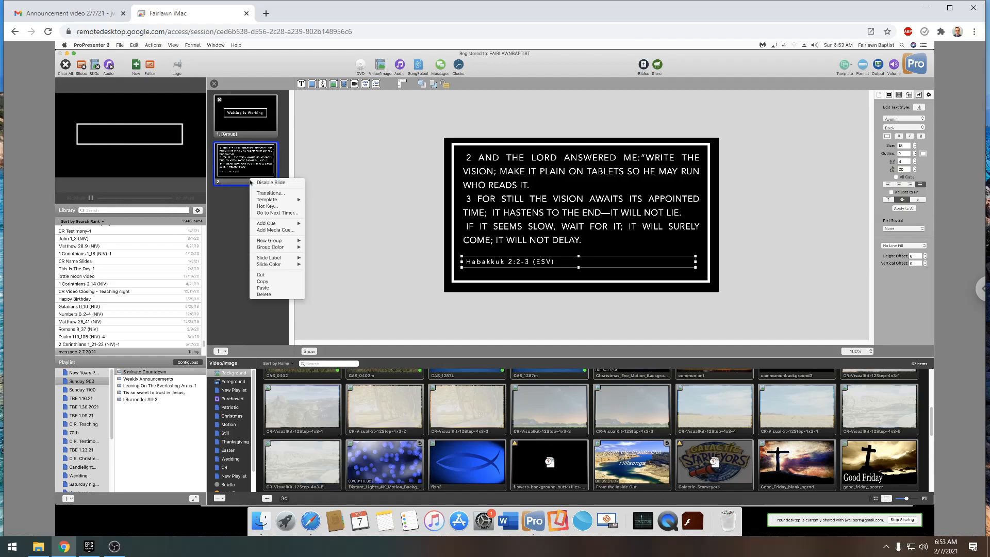
left_click(278, 287)
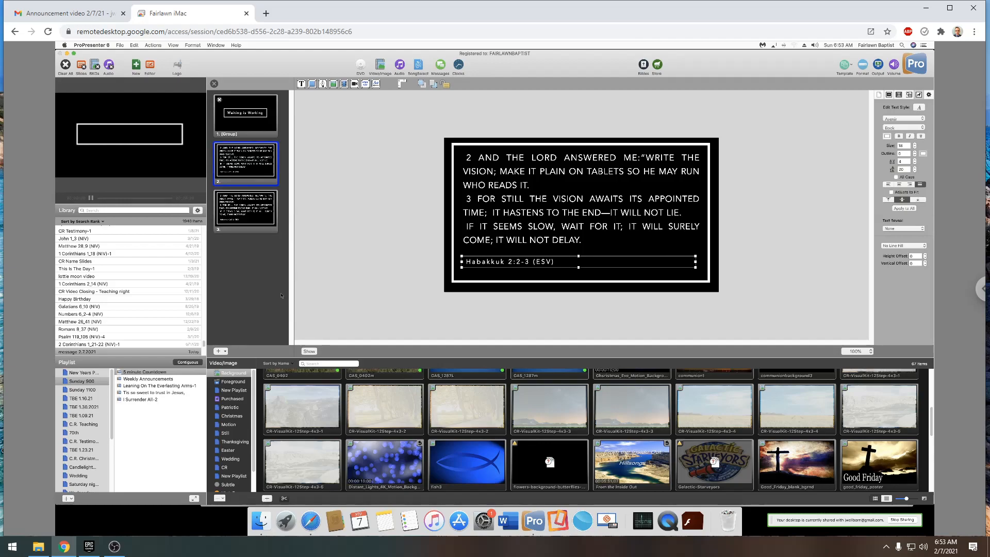
- Duplicate the third slide to add a fourth scripture slide
left_click(246, 218)
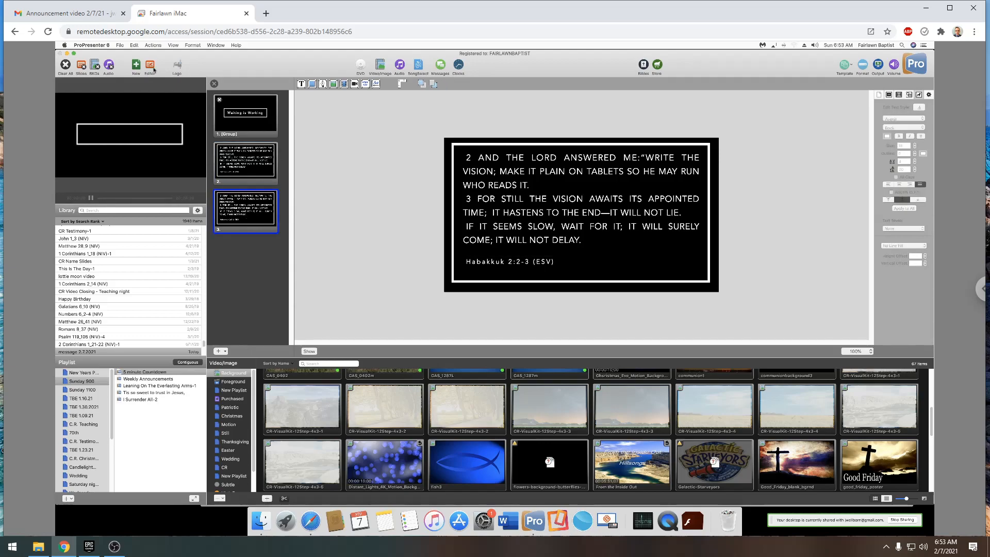
left_click(135, 46)
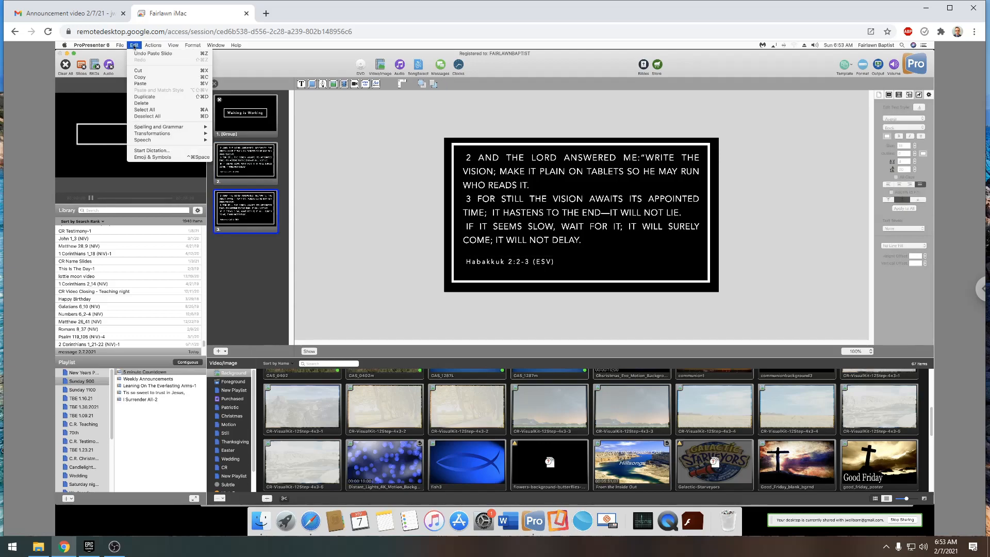
left_click(145, 97)
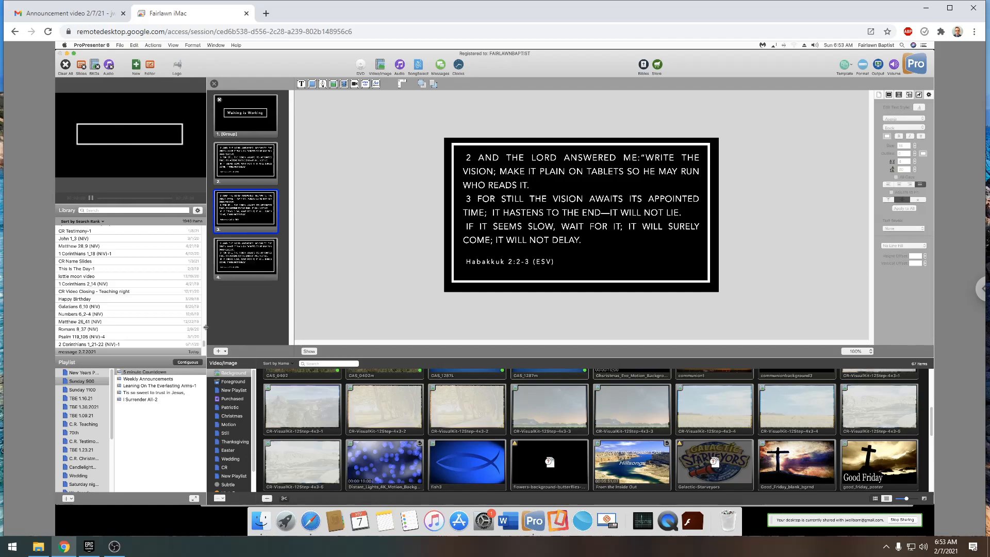
left_click(248, 170)
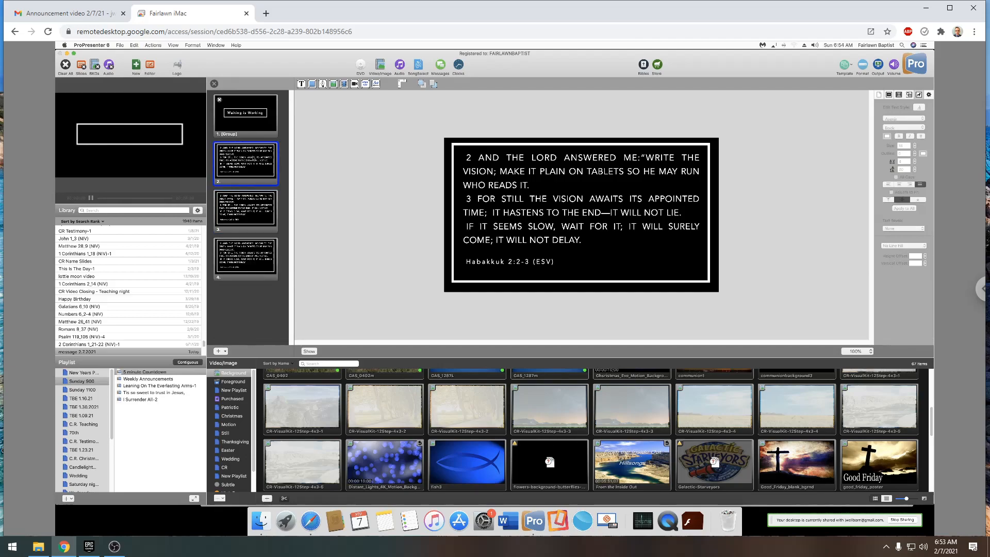
- Select the third slide, copy the ESV text of Nehemiah 1:3-4 from Bible Gateway in Safari, and return to ProPresenter
left_click(260, 209)
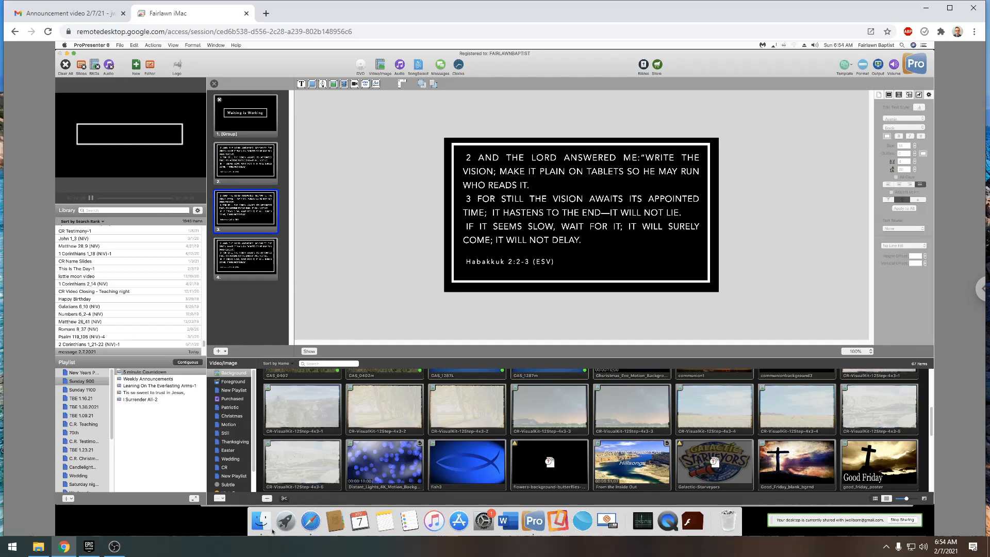
left_click(311, 522)
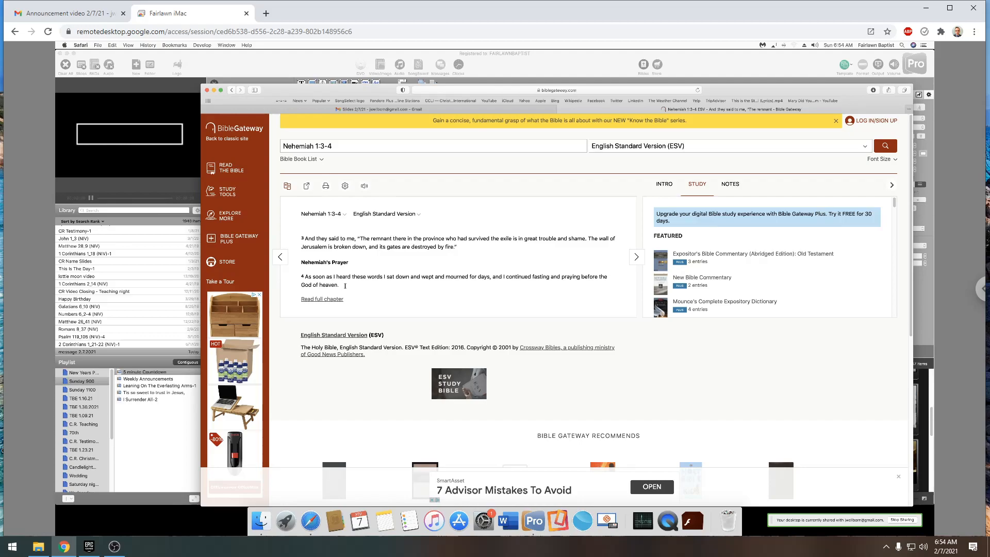
left_click_drag(339, 285, 299, 238)
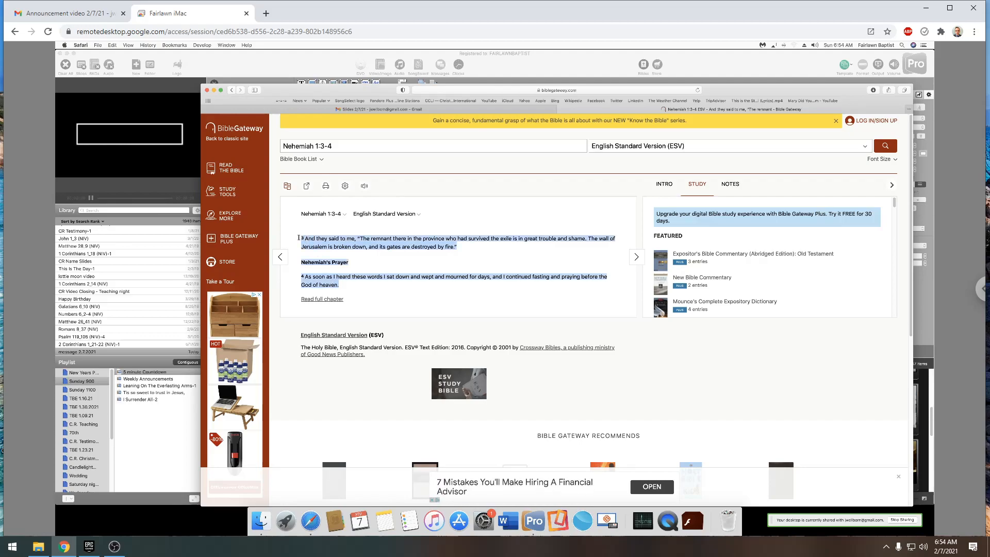
right_click(325, 241)
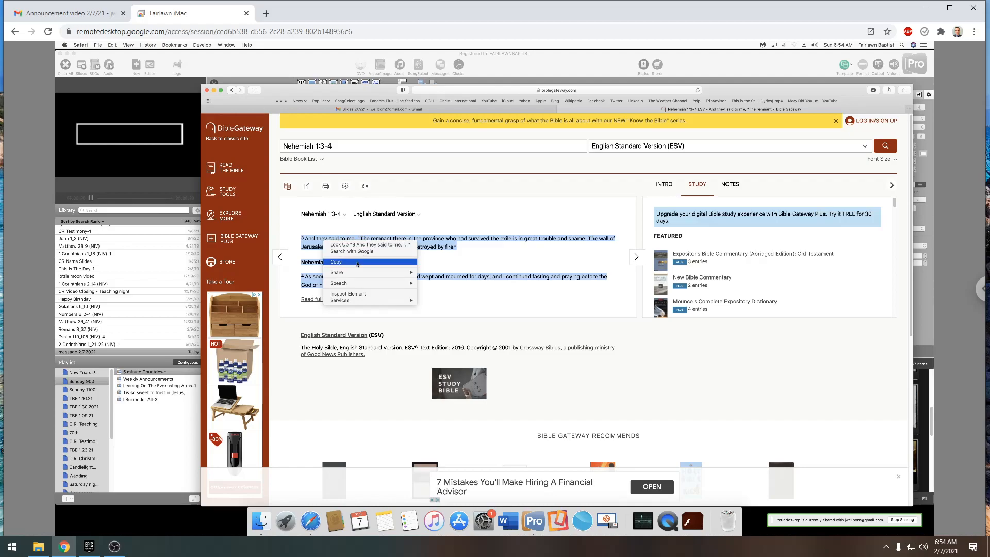
left_click(357, 263)
left_click(358, 79)
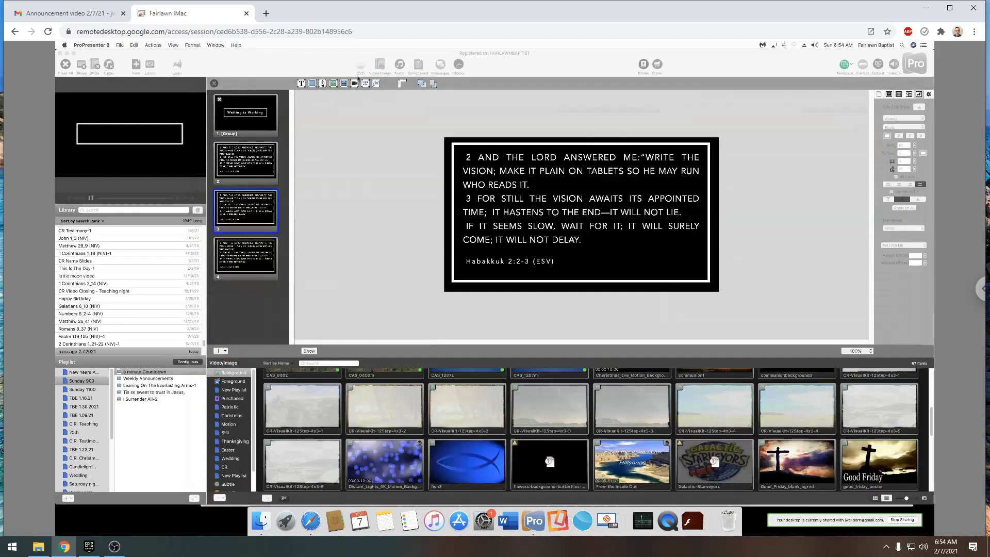
- Replace all of the third slide's body text with the copied Nehemiah 1:3-4 passage, pasted with matching style
double_click(590, 238)
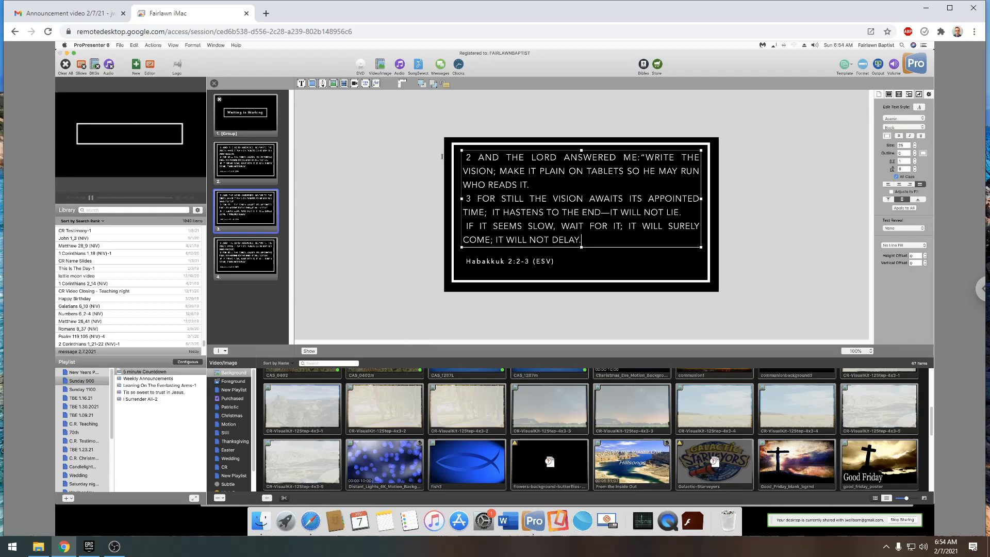
key("ctrl+a")
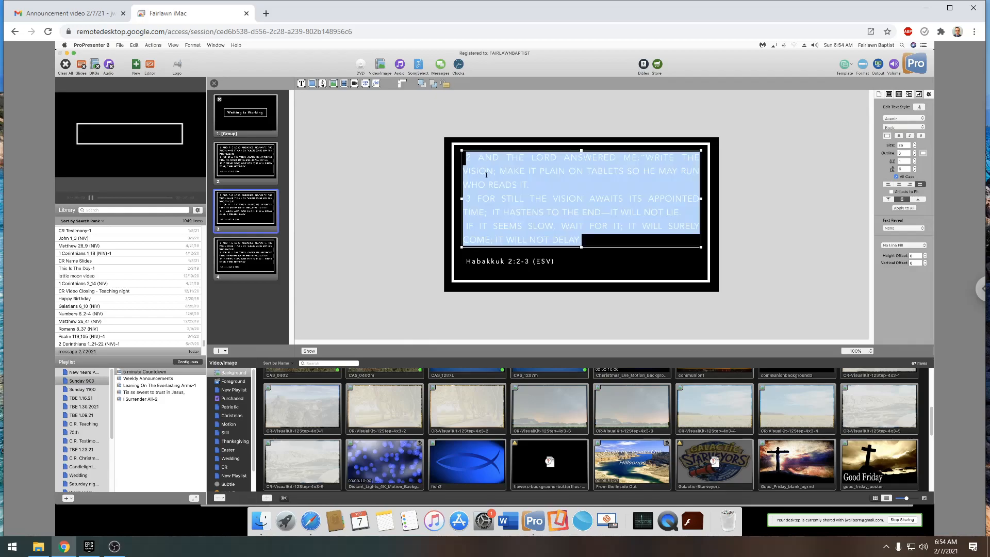
right_click(519, 177)
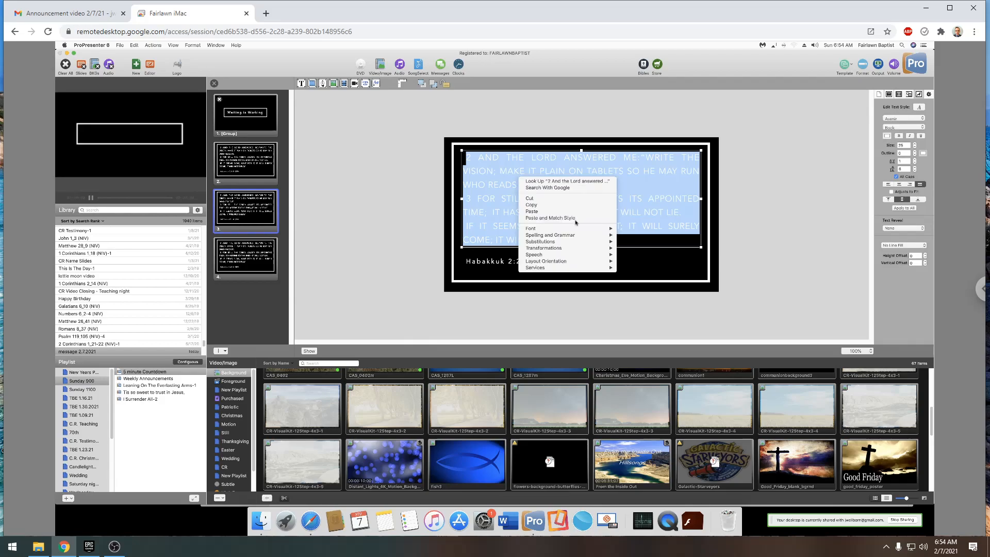
left_click(611, 218)
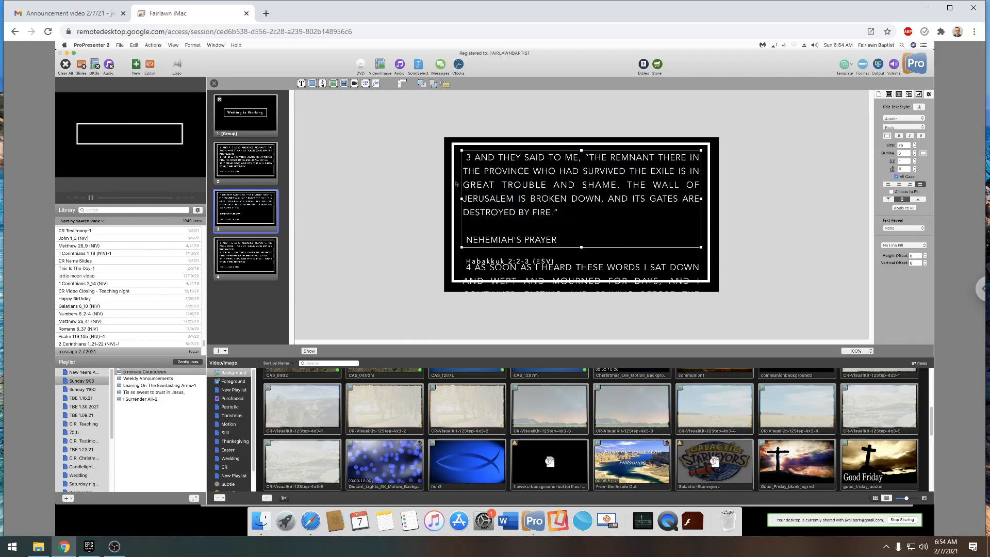
- Delete the heading "Nehemiah's Prayer" between verses 3 and 4 along with its extra line breaks
left_click(562, 239)
left_click_drag(473, 242, 466, 240)
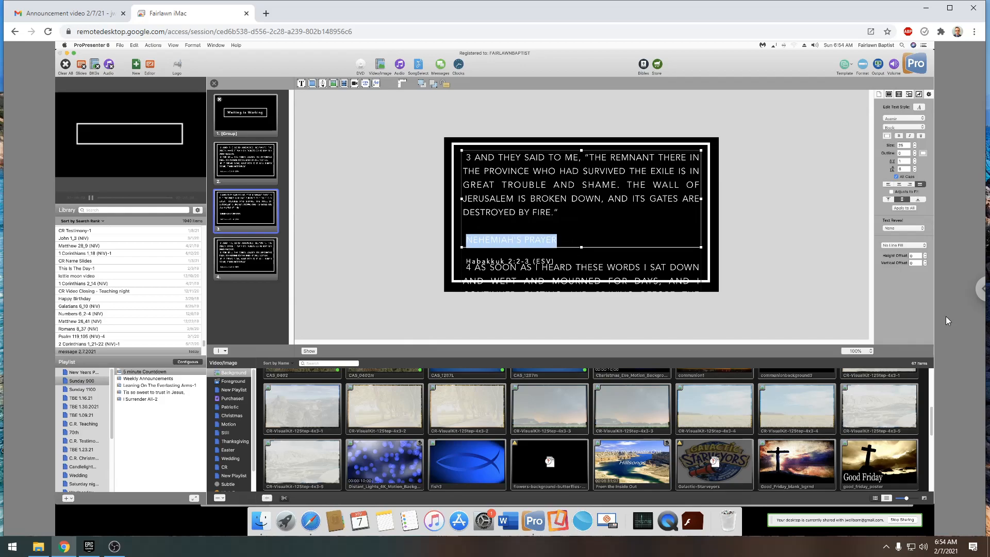
key("BackSpace")
key("BackSpace")
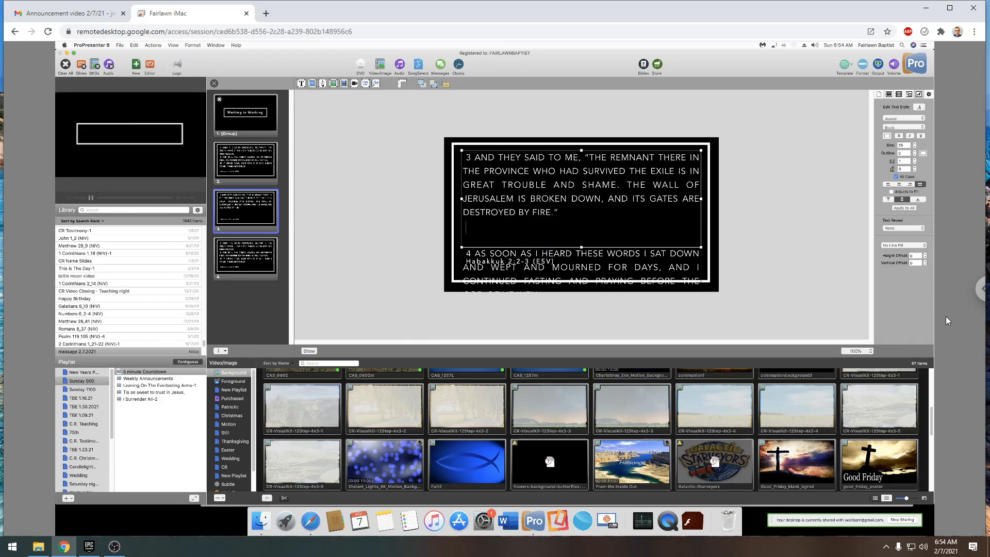
key("BackSpace")
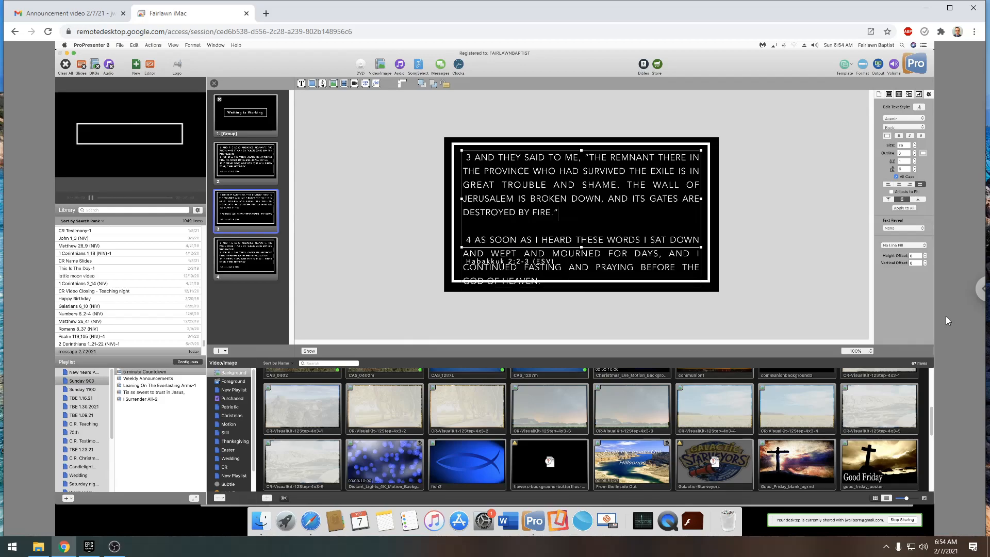
- Remove the remaining line breaks between verses 3 and 4 in the third slide's body text so the verses run together
key("BackSpace")
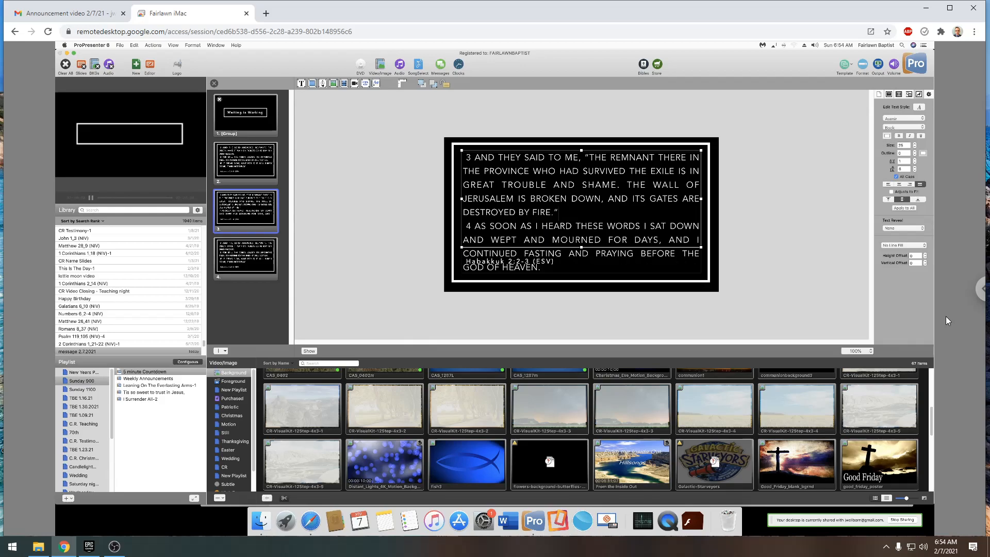
key("BackSpace")
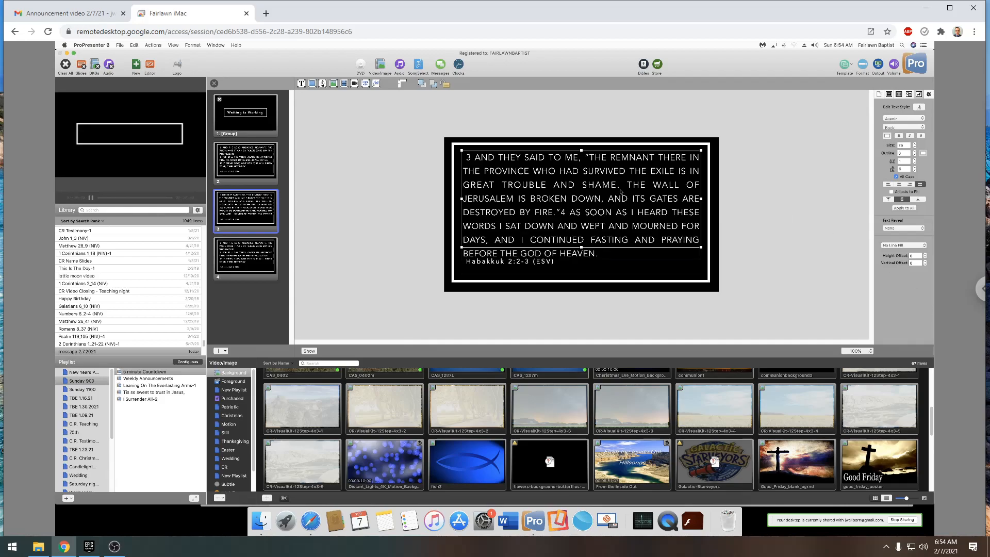
- Move the third slide's reference caption down toward the frame's lower border and extend the body text box downward to fit the whole passage
left_click(510, 268)
left_click(587, 236)
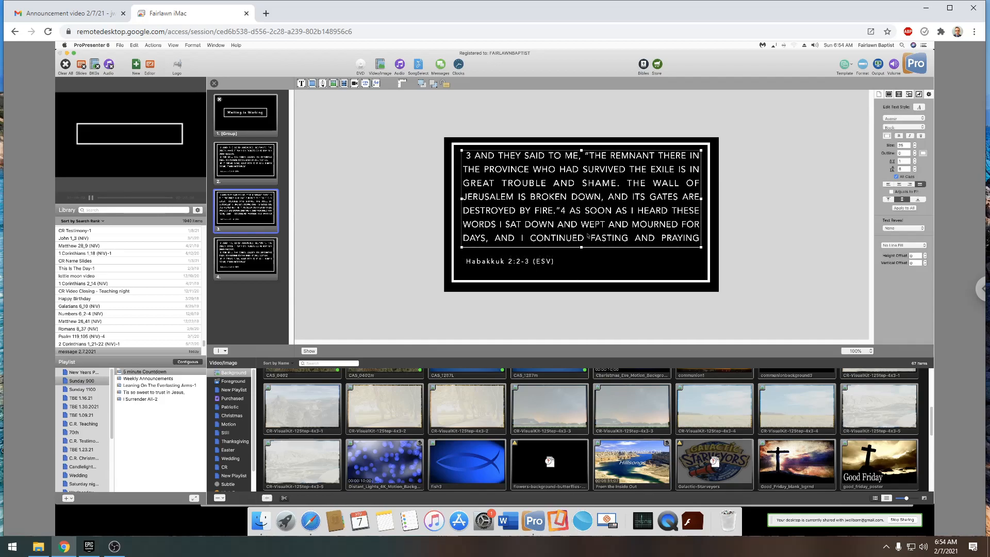
left_click(596, 224)
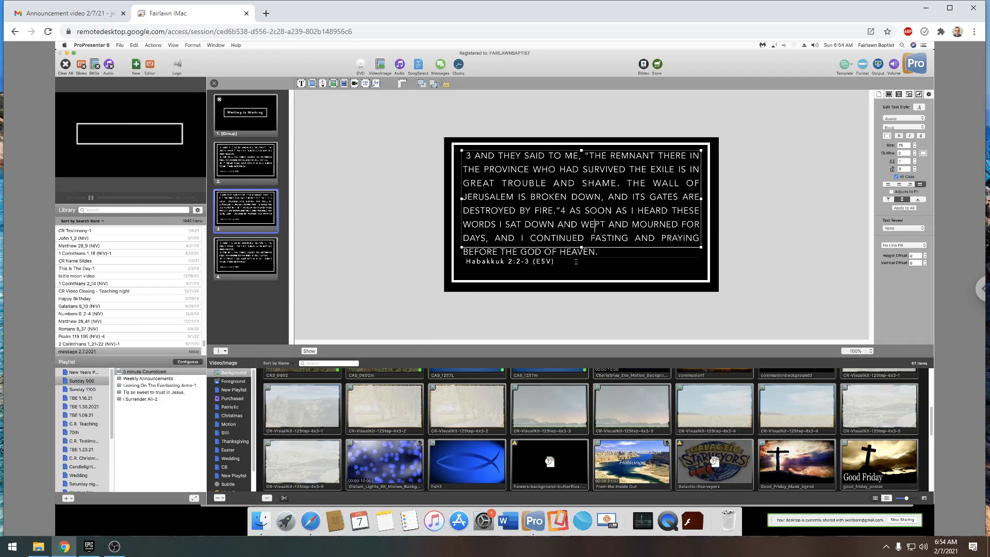
left_click(564, 263)
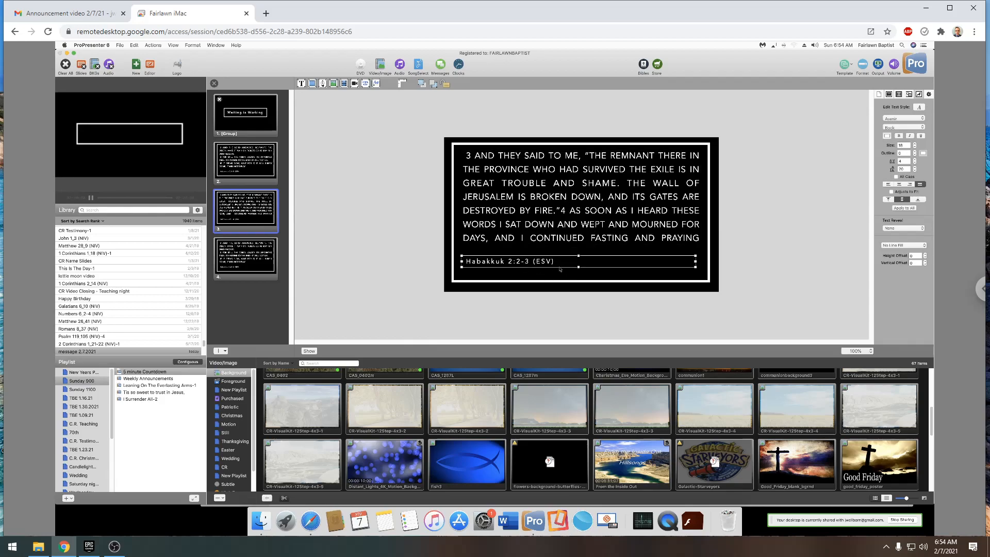
left_click_drag(557, 268, 560, 279)
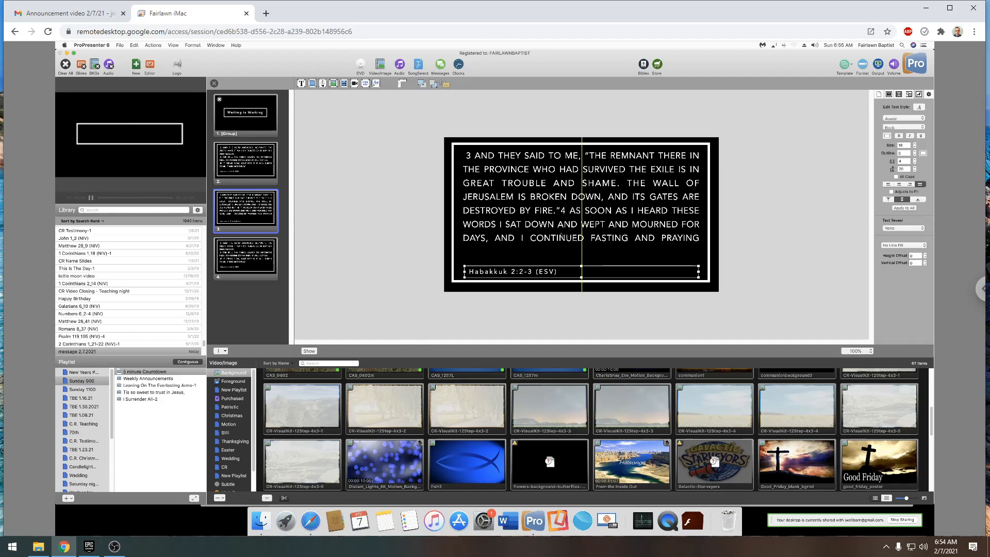
left_click(596, 240)
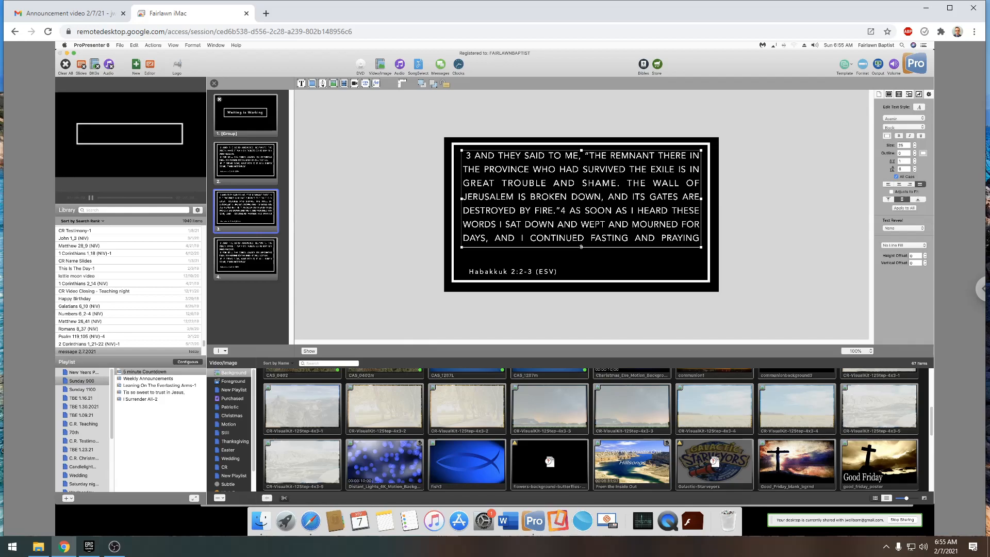
left_click_drag(579, 249, 579, 261)
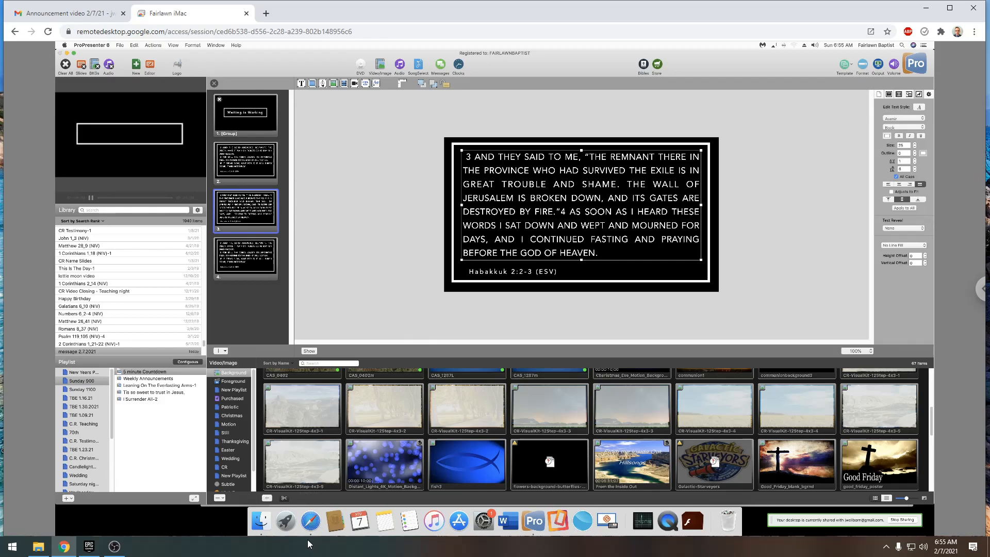
- Switch to Safari, copy the reference "Nehemiah 1:3-4" from the Bible Gateway passage search, and return to ProPresenter
left_click(311, 522)
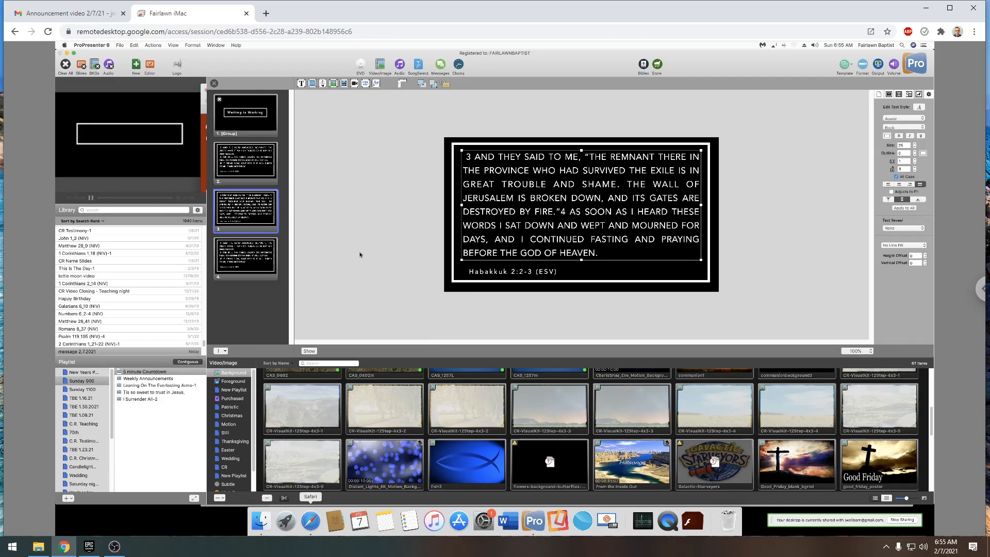
left_click(351, 148)
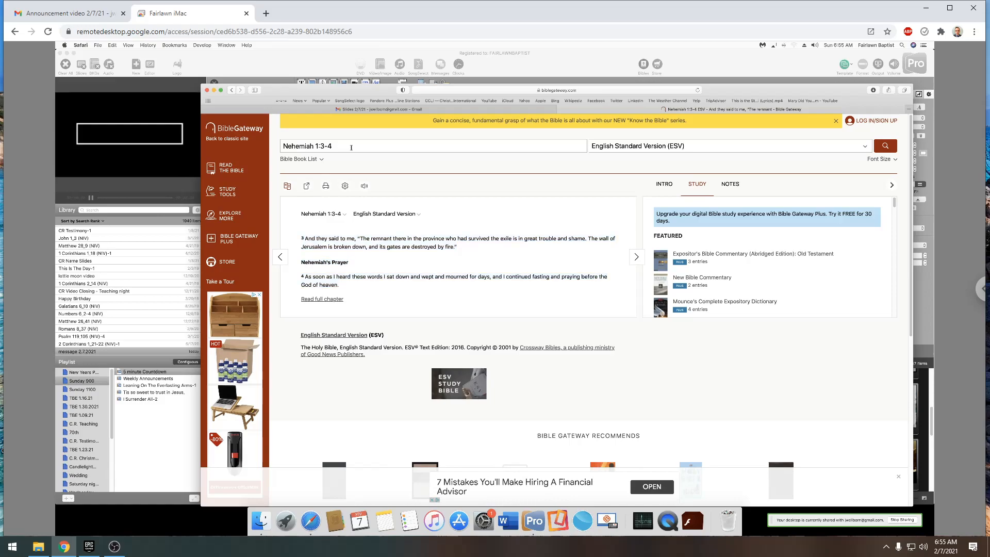
left_click_drag(351, 148, 275, 149)
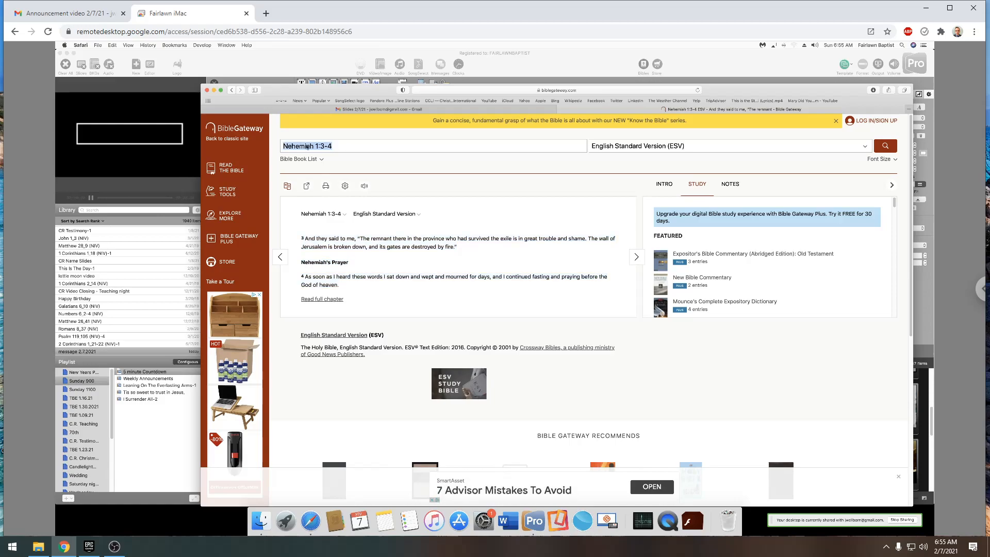
right_click(354, 155)
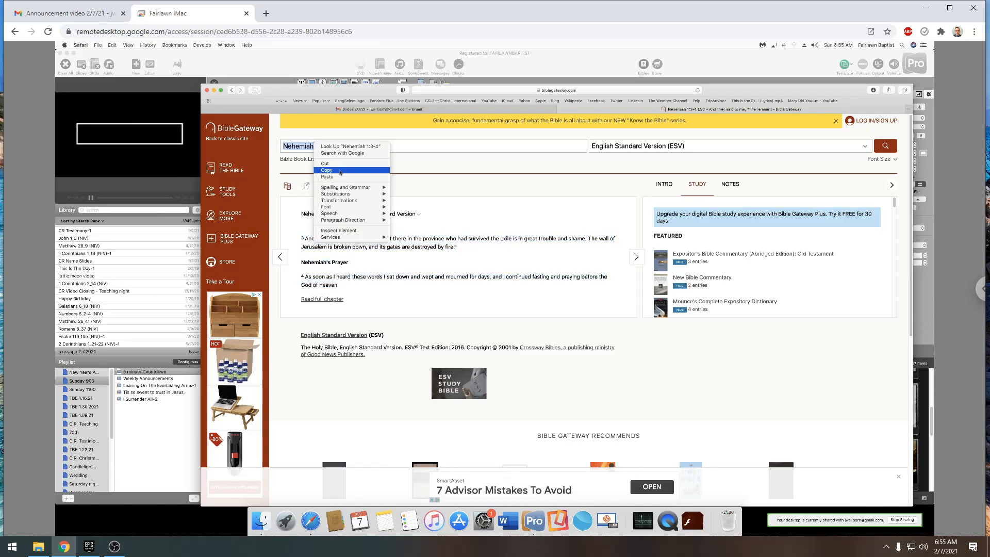
left_click(344, 172)
left_click(302, 62)
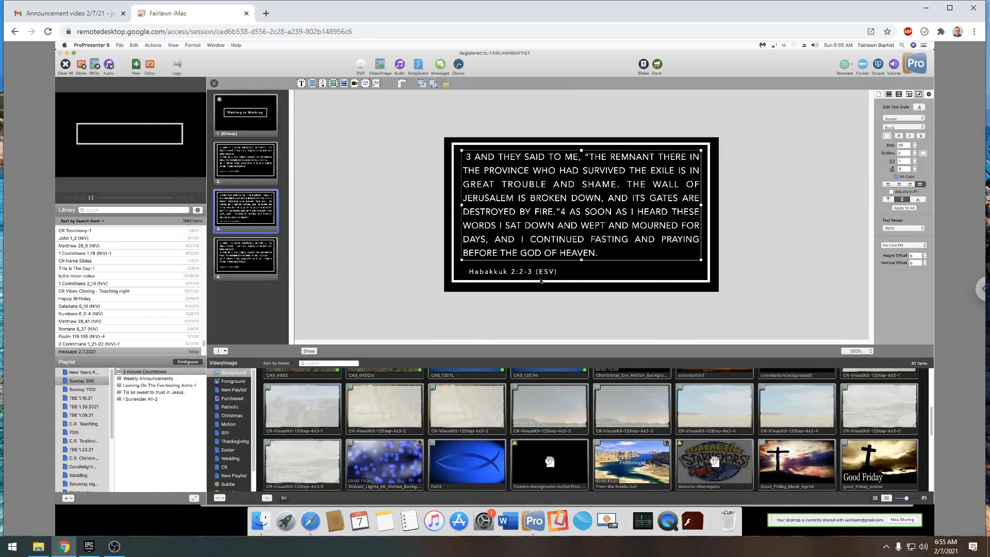
- Replace "Habakkuk 2:2-3" in the third slide's caption with the copied "Nehemiah 1:3-4" in matching style, keeping "(ESV)"
left_click(534, 272)
double_click(534, 271)
left_click(534, 271)
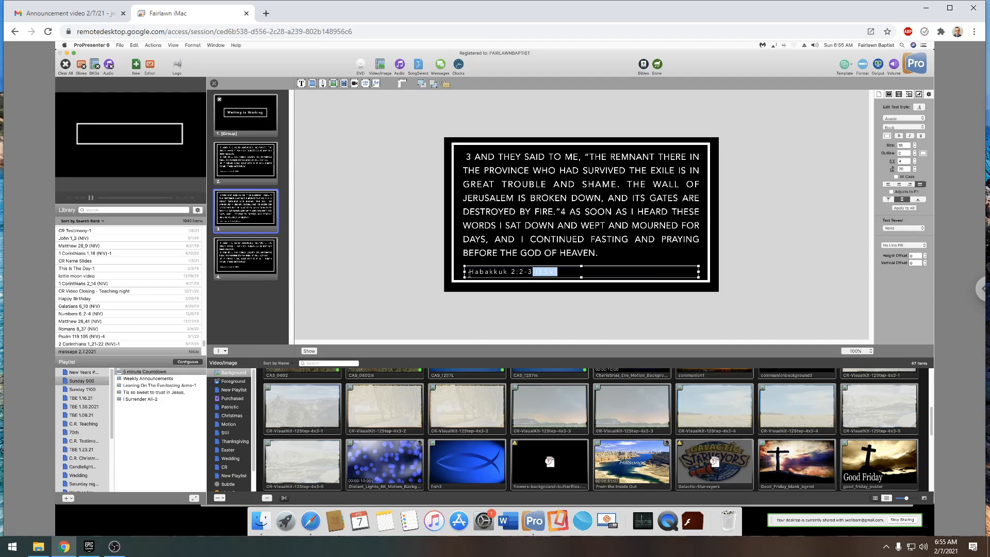
left_click(466, 271, "shift")
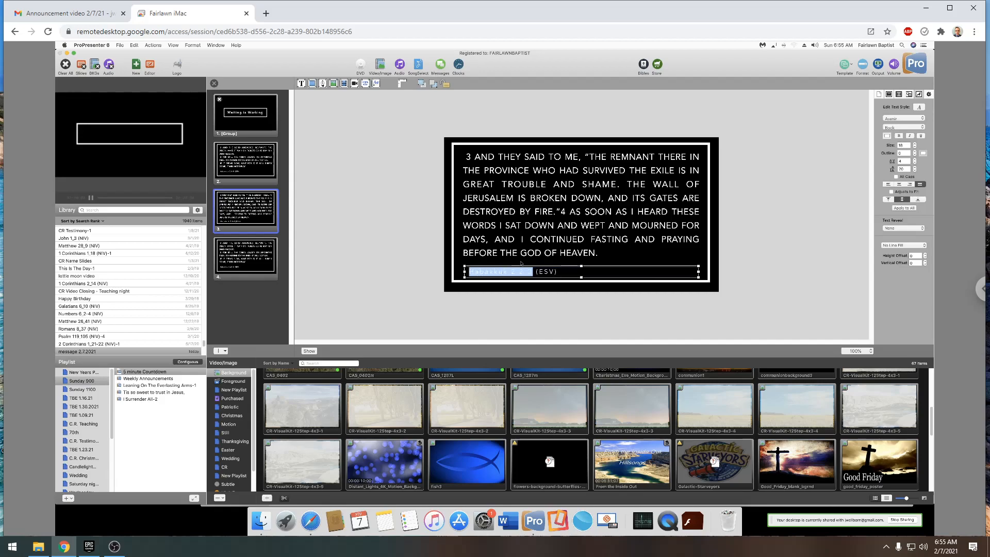
right_click(491, 269)
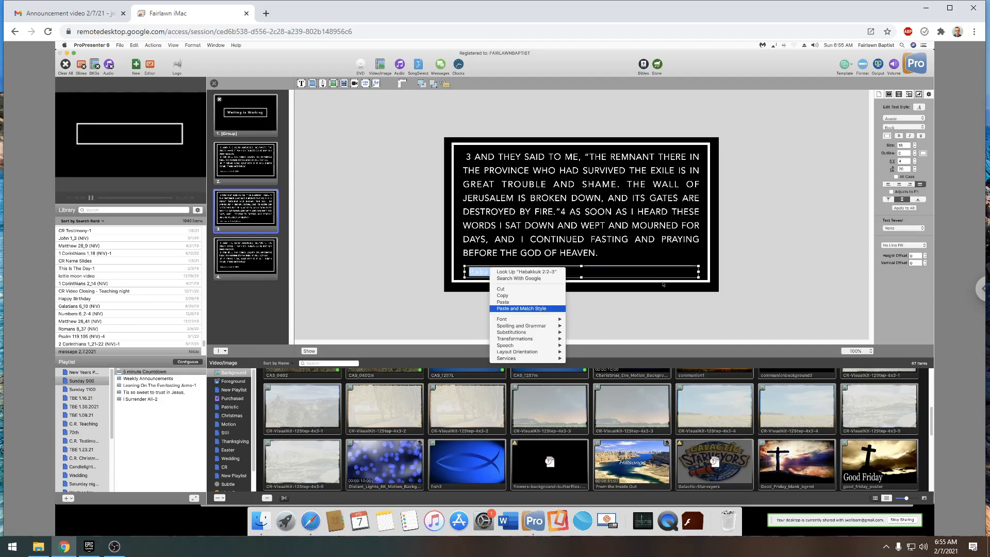
left_click(521, 308)
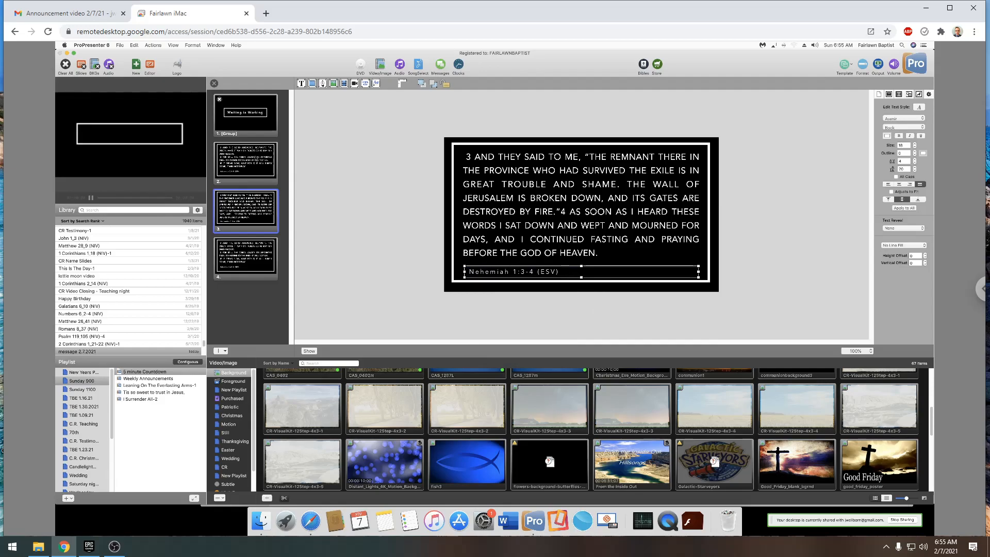
- Select the fourth slide, copy the Nehemiah 1:11 passage text from the Slides 2/7/21 email in Safari, and return to ProPresenter
left_click(260, 169)
left_click(252, 211)
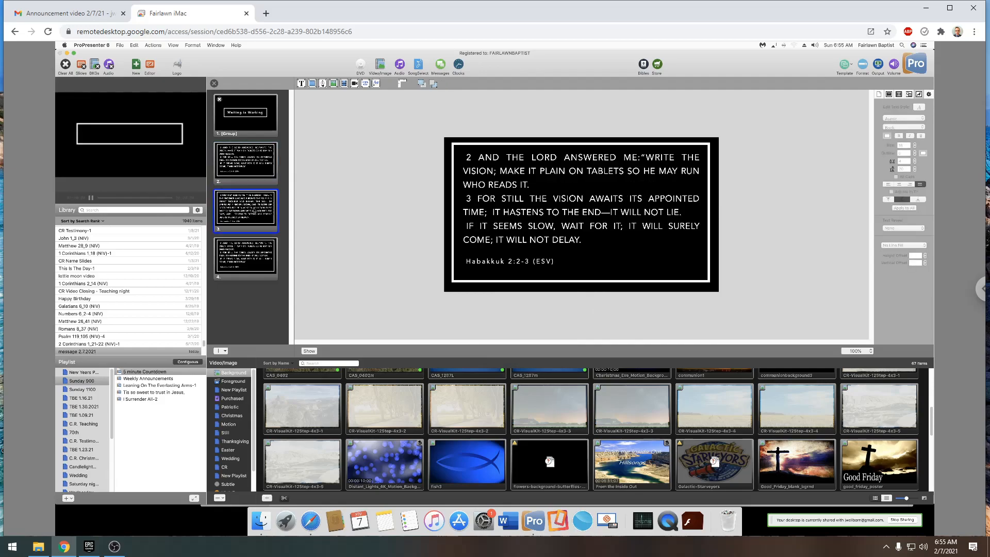
left_click(242, 265, "shift")
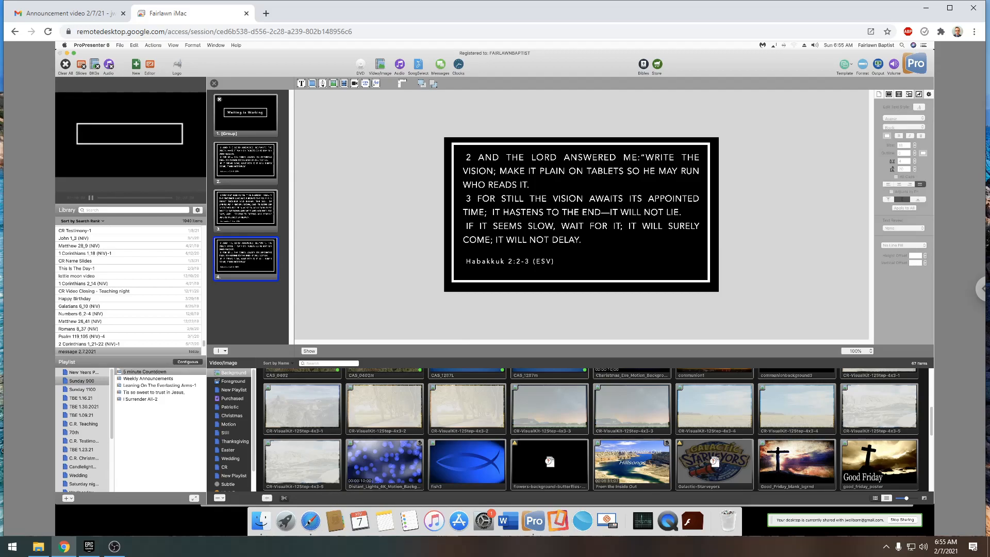
left_click(310, 521)
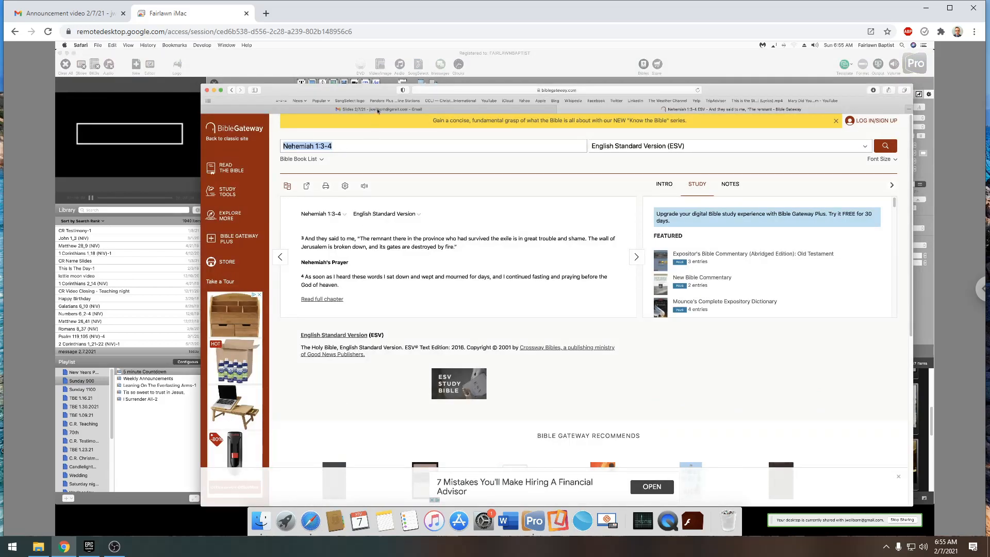
left_click(378, 110)
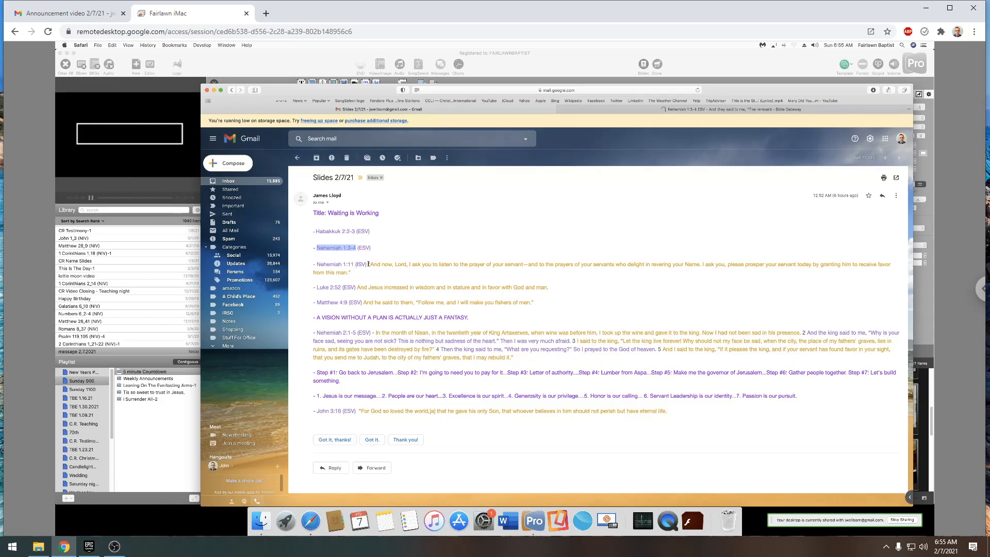
mouse_move(368, 264)
left_mouse_down()
mouse_move(379, 265)
mouse_move(361, 272)
left_mouse_up()
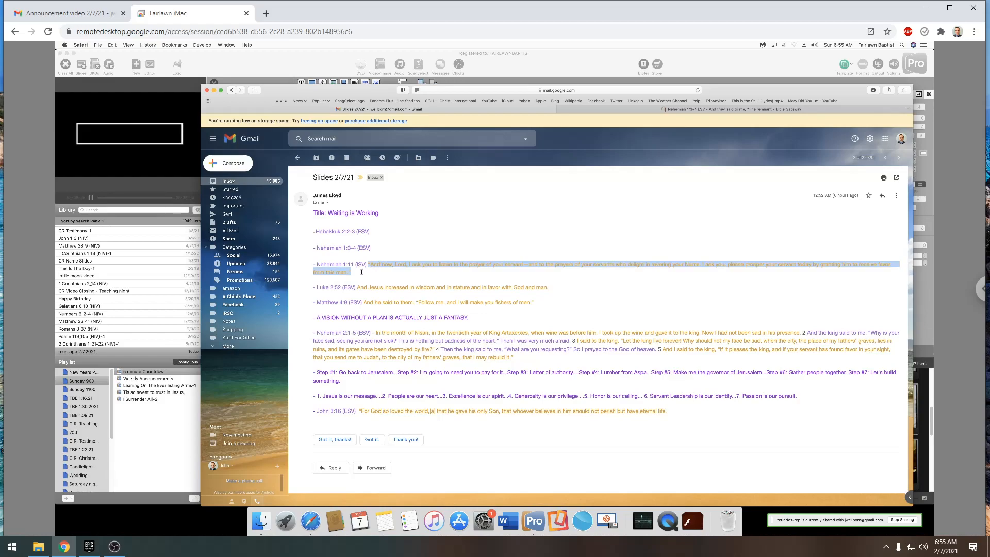
right_click(422, 262)
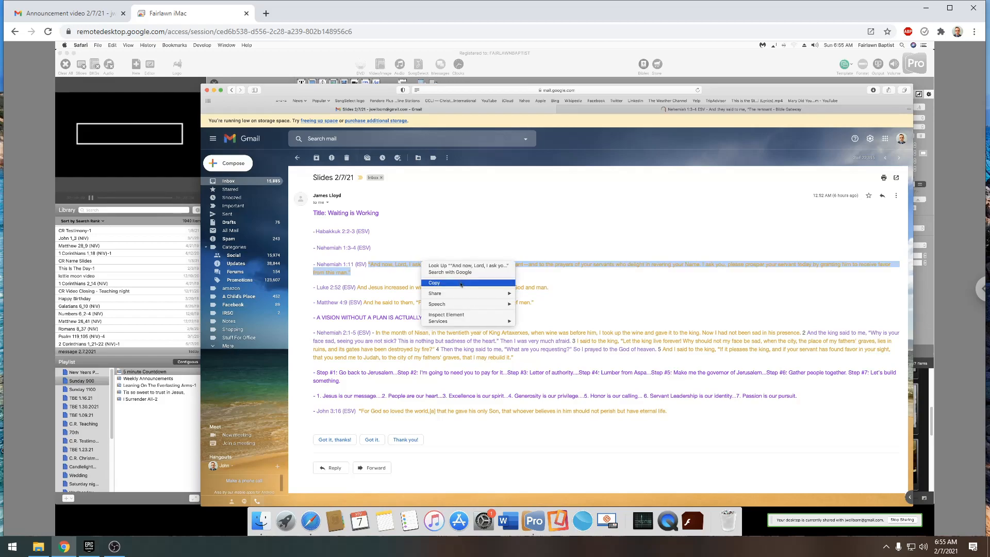
left_click(495, 283)
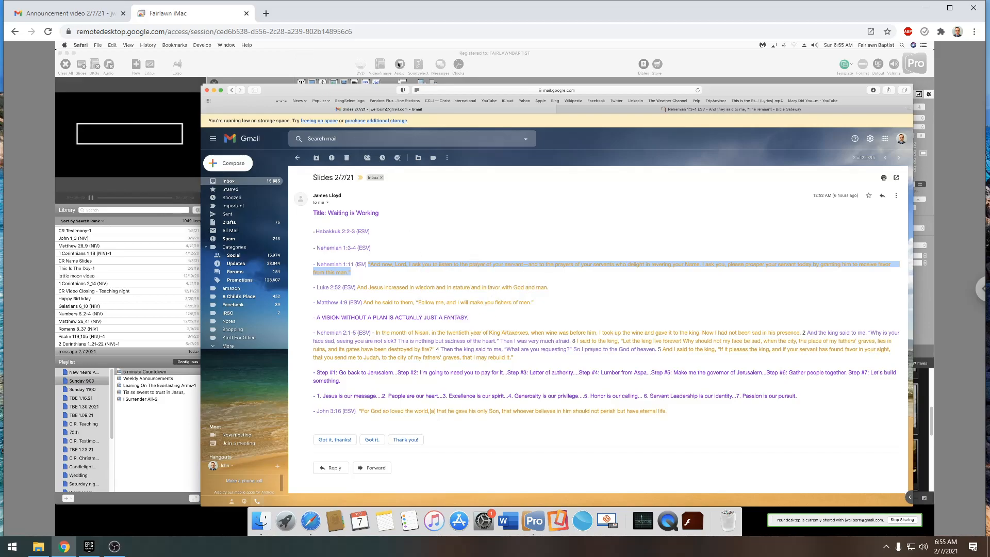
left_click(199, 186)
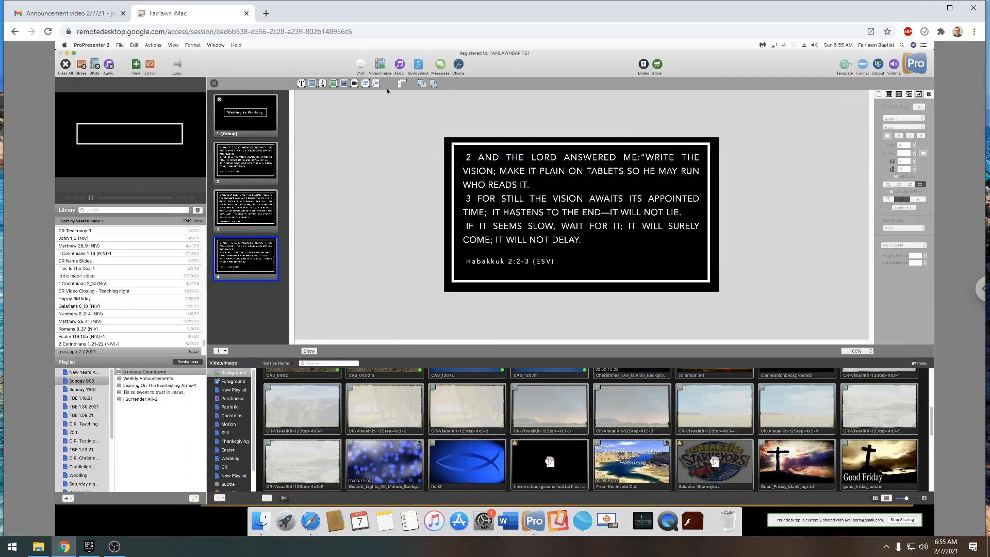
- Replace all of the fourth slide's body text with the copied Nehemiah 1:11 passage, pasted with matching style
double_click(597, 238)
key("ctrl+a")
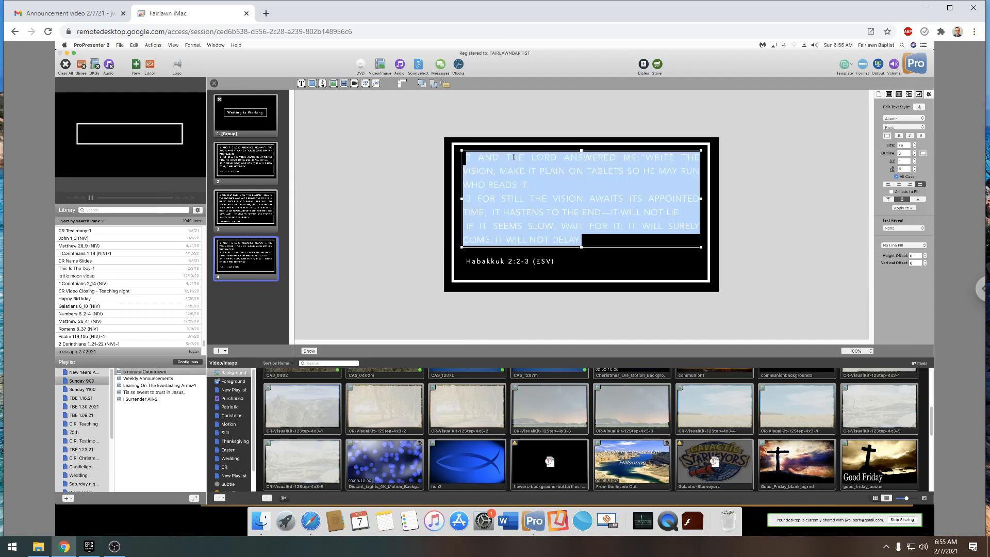
right_click(518, 158)
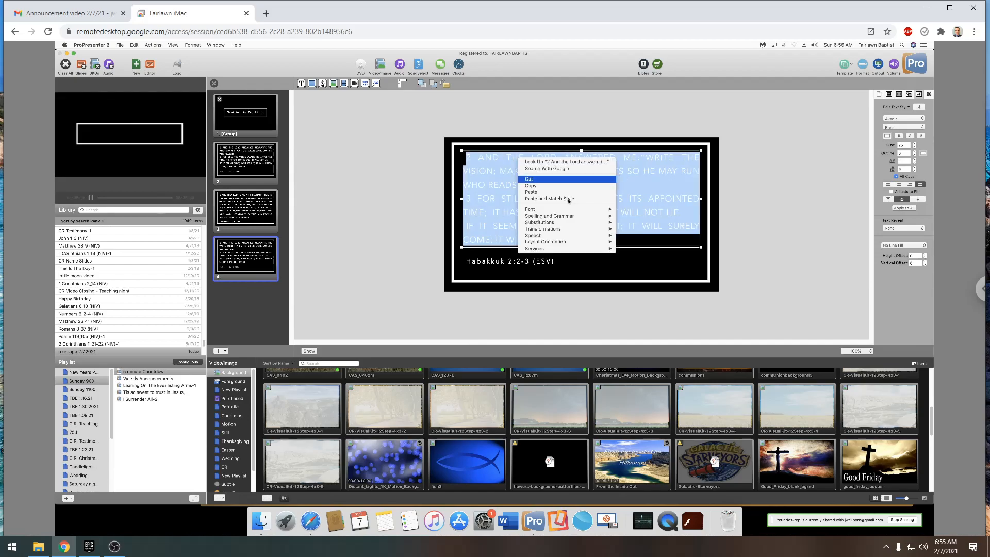
left_click(549, 199)
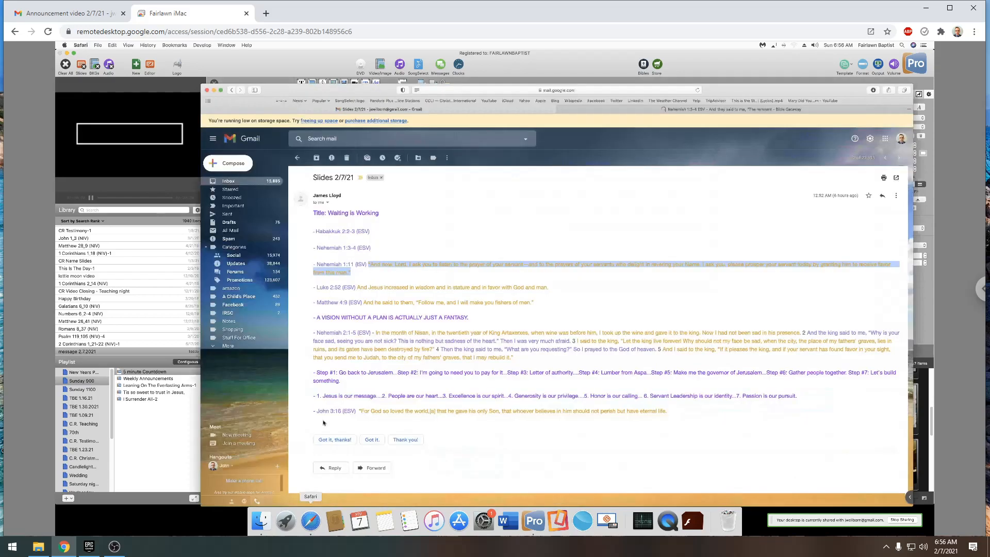
- Copy the reference "Nehemiah 1:11 (ESV)" from the Slides 2/7/21 email in Safari and return to ProPresenter
left_click(323, 524)
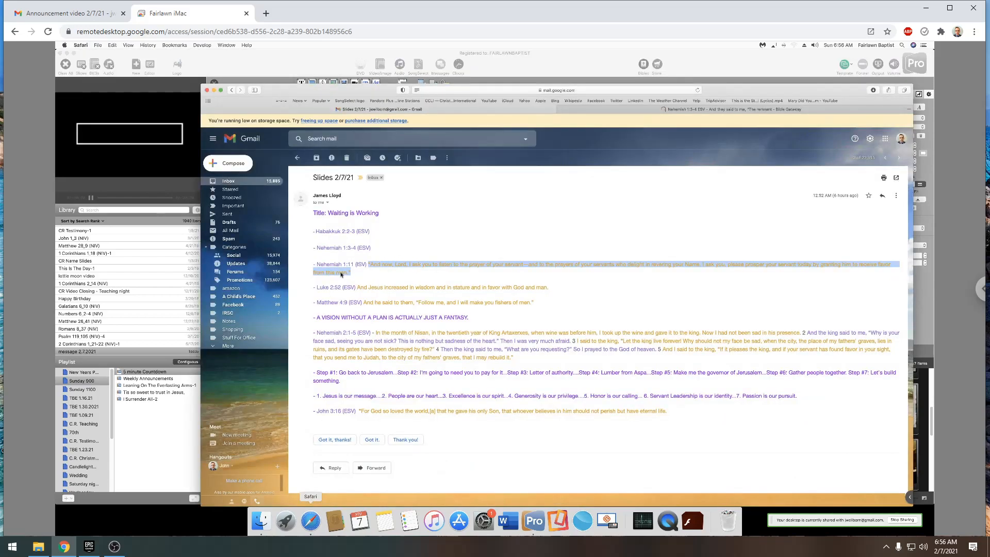
left_click_drag(318, 264, 367, 263)
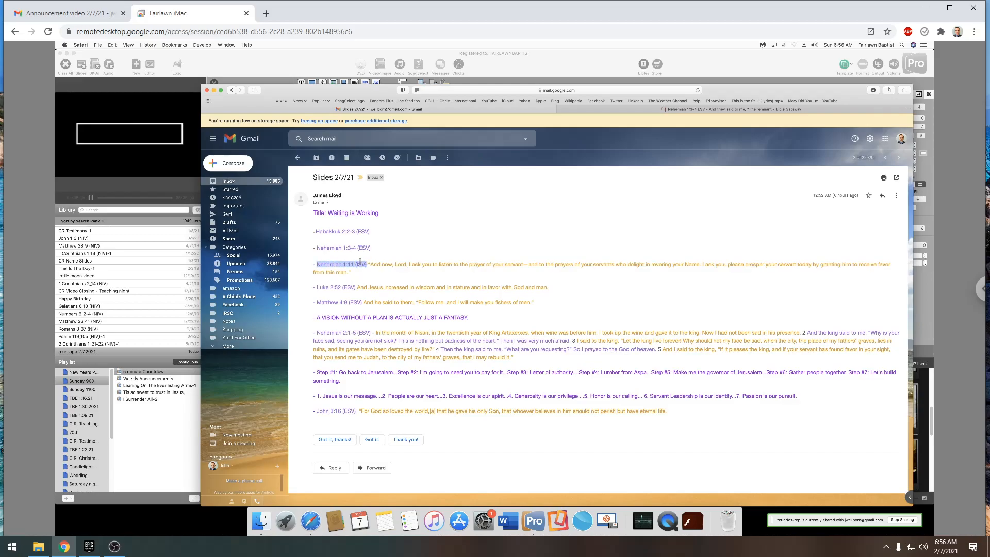
right_click(369, 268)
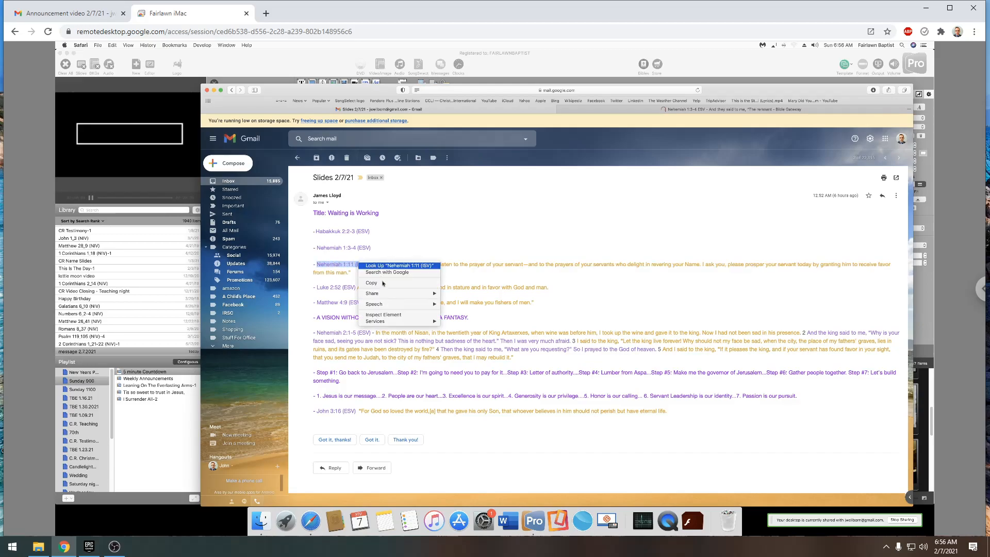
left_click(383, 283)
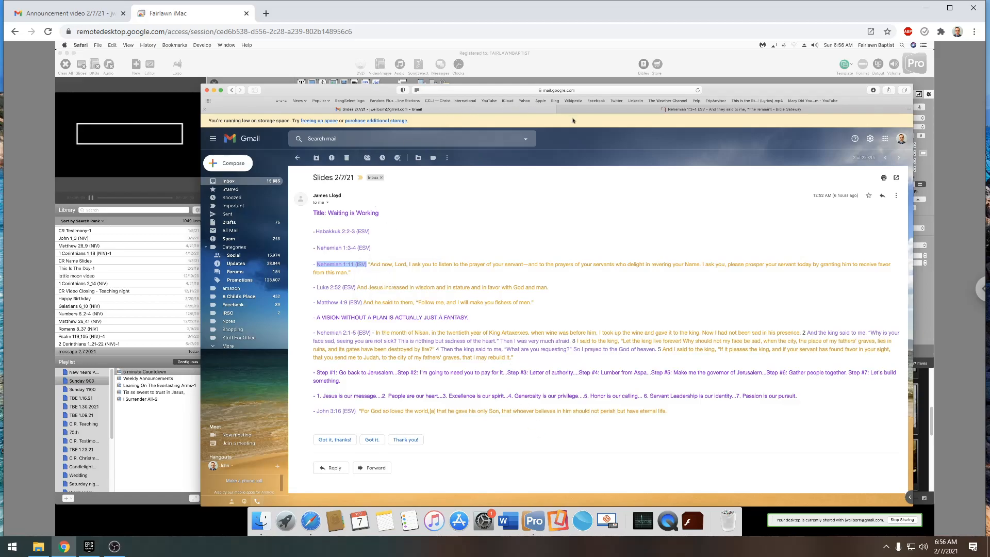
left_click(614, 111)
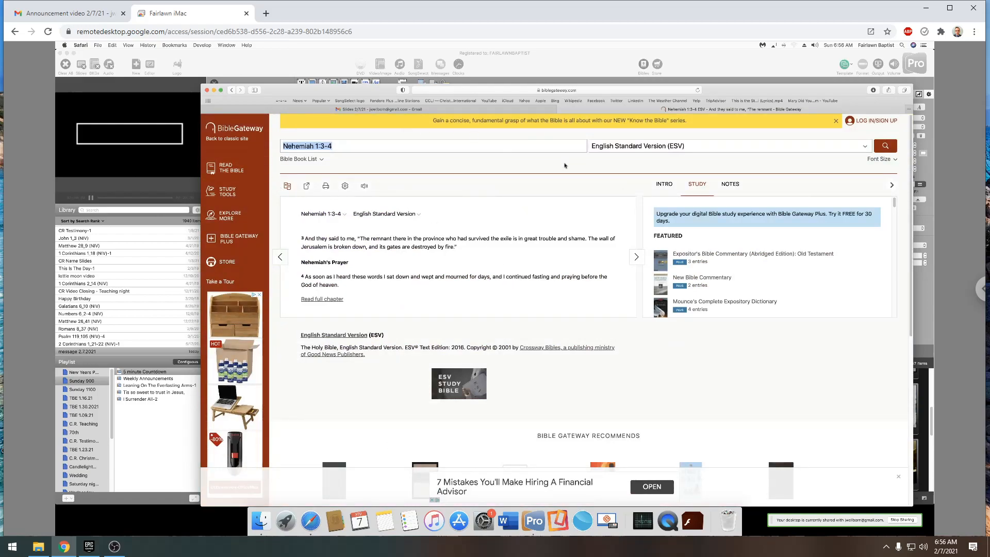
left_click(391, 111)
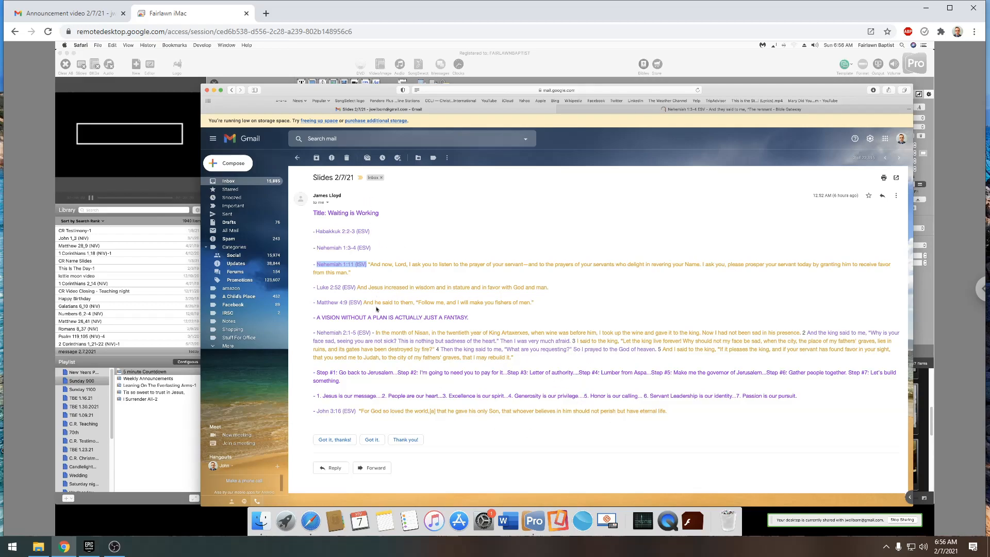
left_click(316, 60)
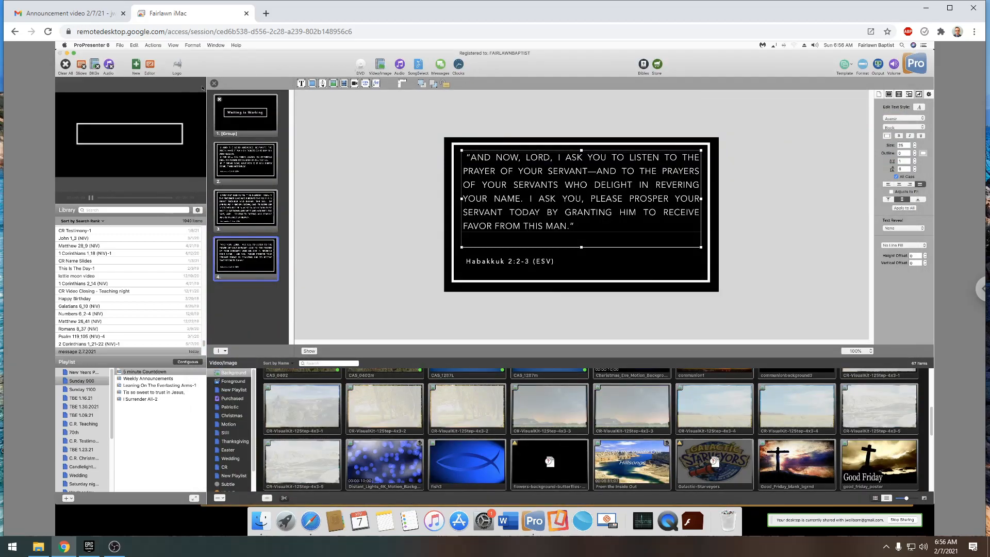
- Check which Bible translations the Bibles module offers and return to the slide editor
left_click(644, 67)
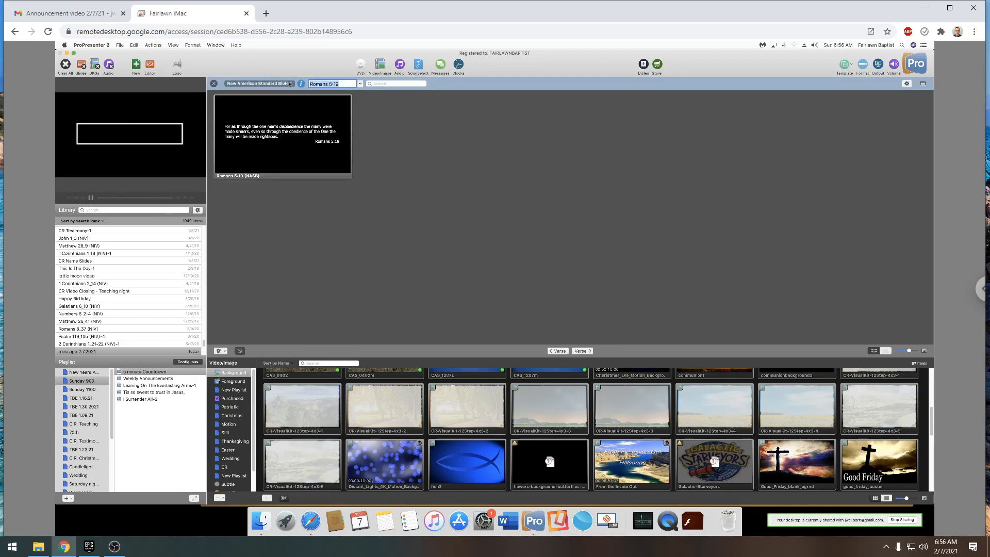
left_click(290, 84)
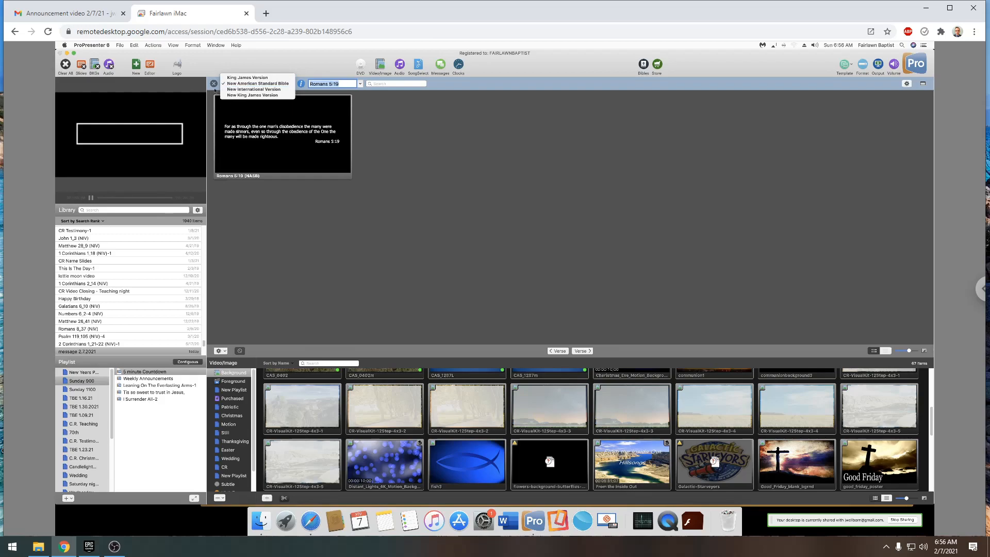
left_click(213, 84)
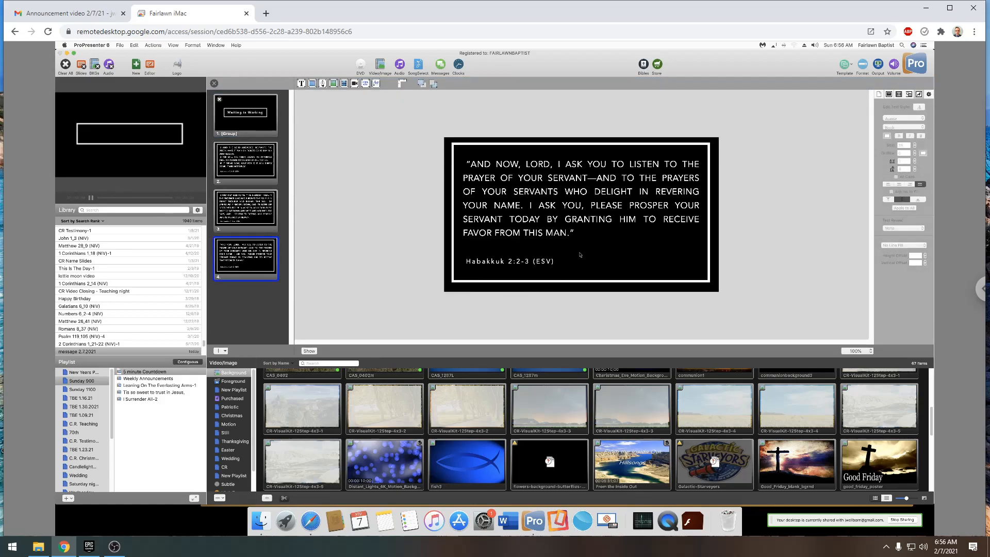
double_click(571, 229)
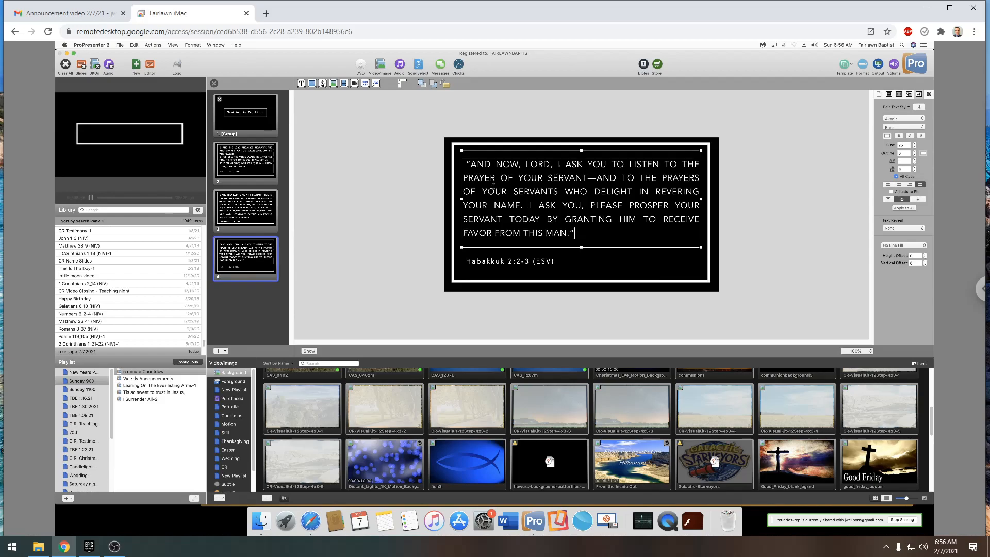
left_click_drag(572, 233, 408, 148)
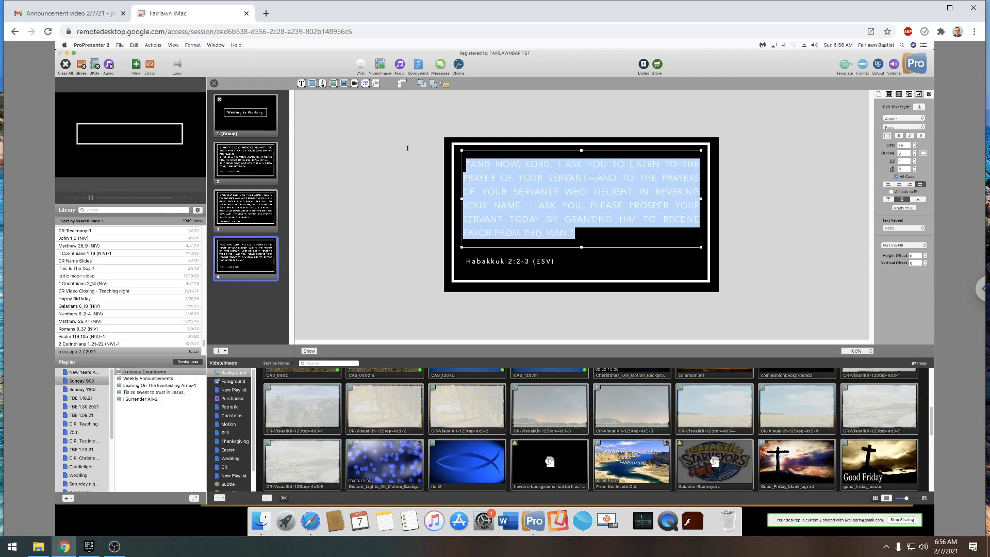
right_click(493, 166)
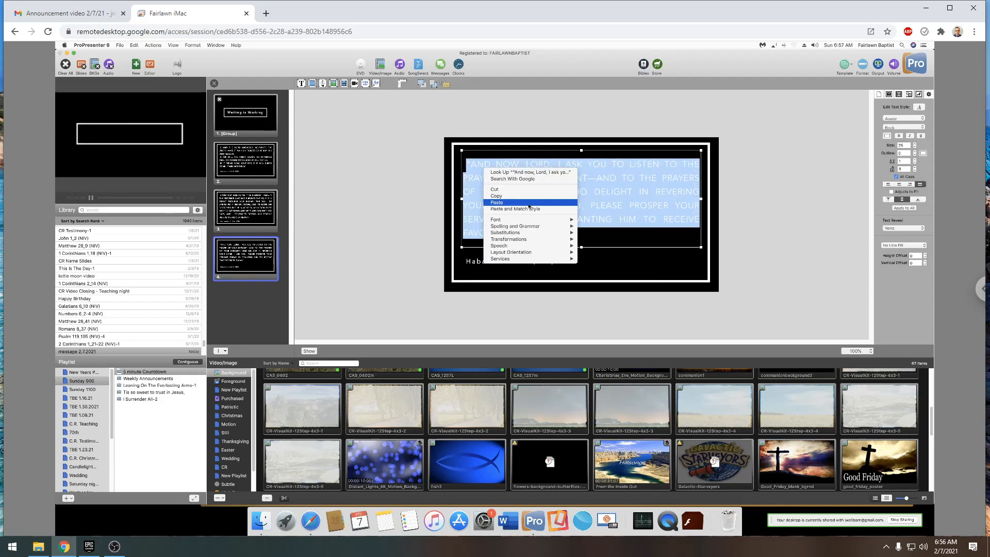
left_click(602, 260)
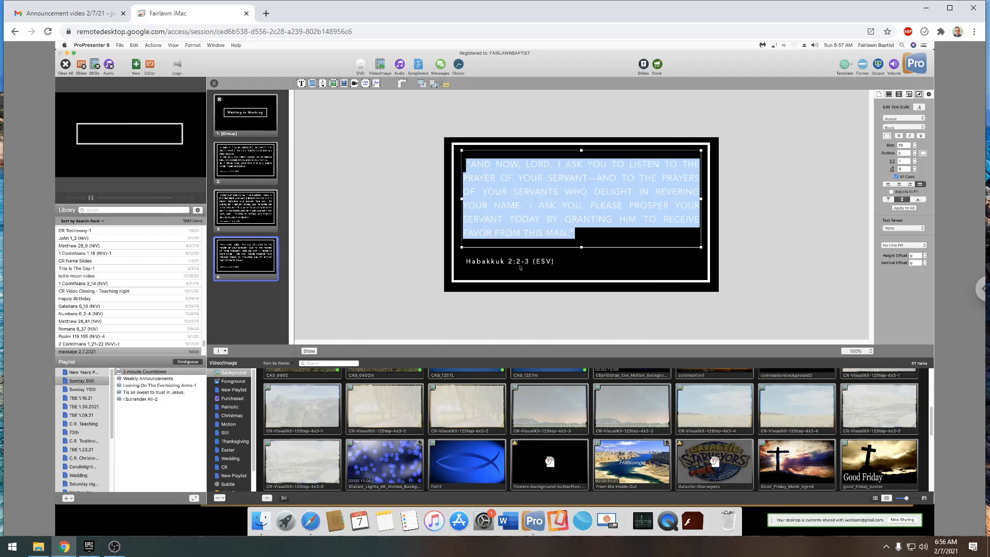
- Replace the fourth slide's caption with the copied "Nehemiah 1:11 (ISV)" in matching style and delete the leftover "(ESV)"
left_click(528, 263)
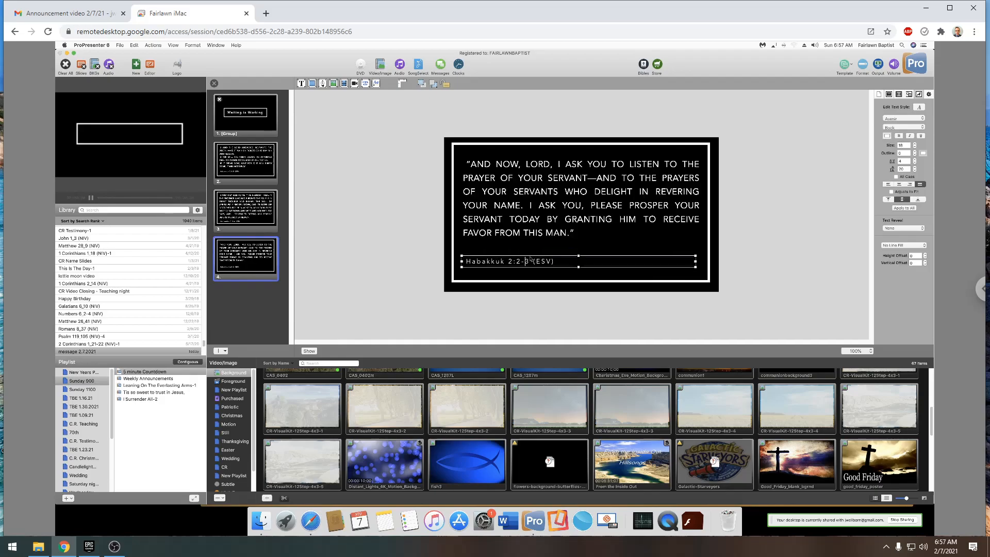
left_click_drag(529, 262, 461, 259)
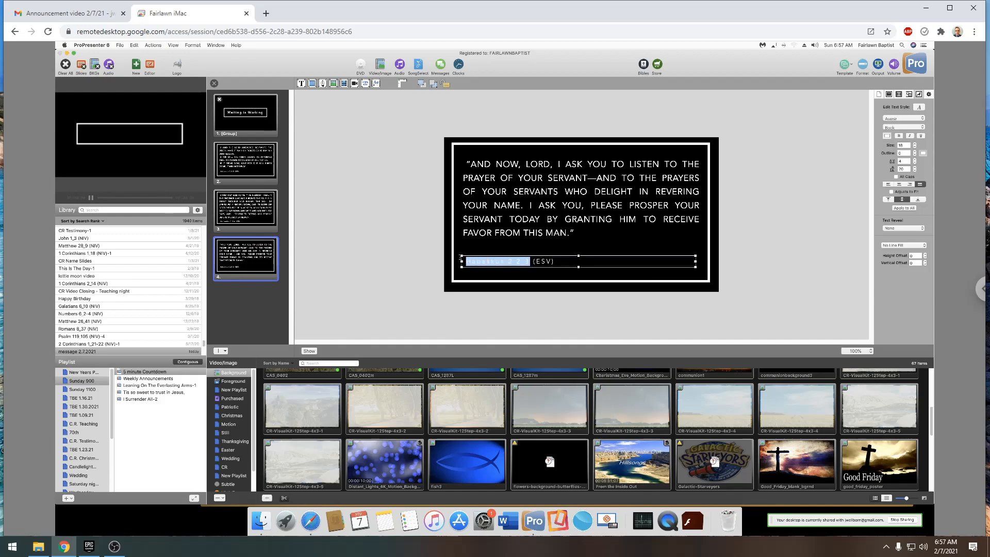
right_click(510, 264)
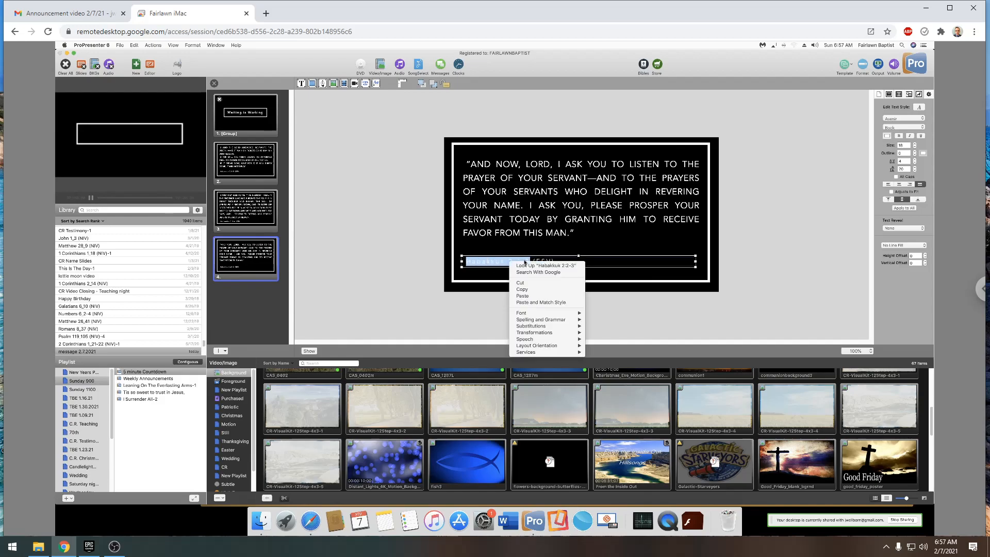
left_click(540, 303)
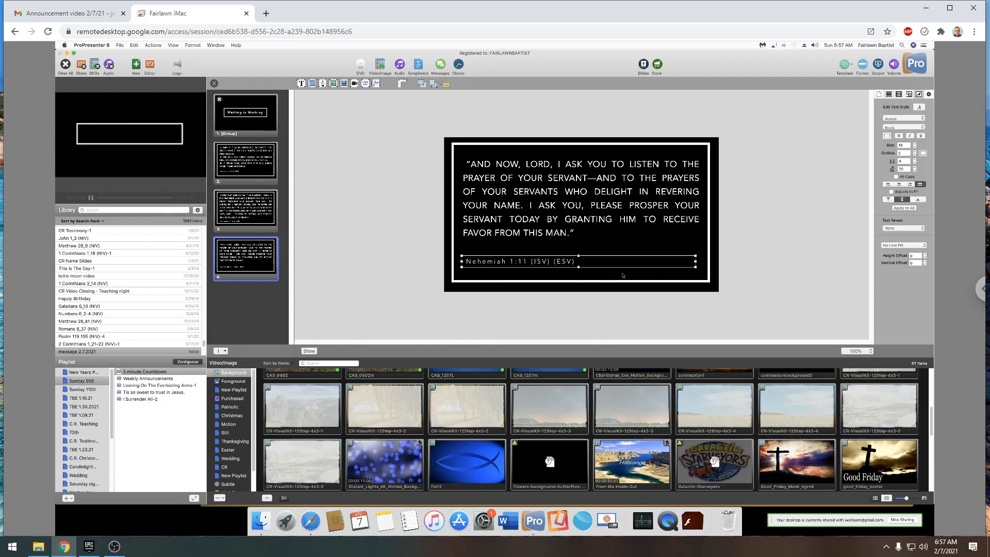
key("Delete")
key("Delete")
key("Delete")
key("Delete")
key("Delete")
- Duplicate the fourth slide, with the Nehemiah 1:11 passage, to create a fifth slide
left_click(256, 275)
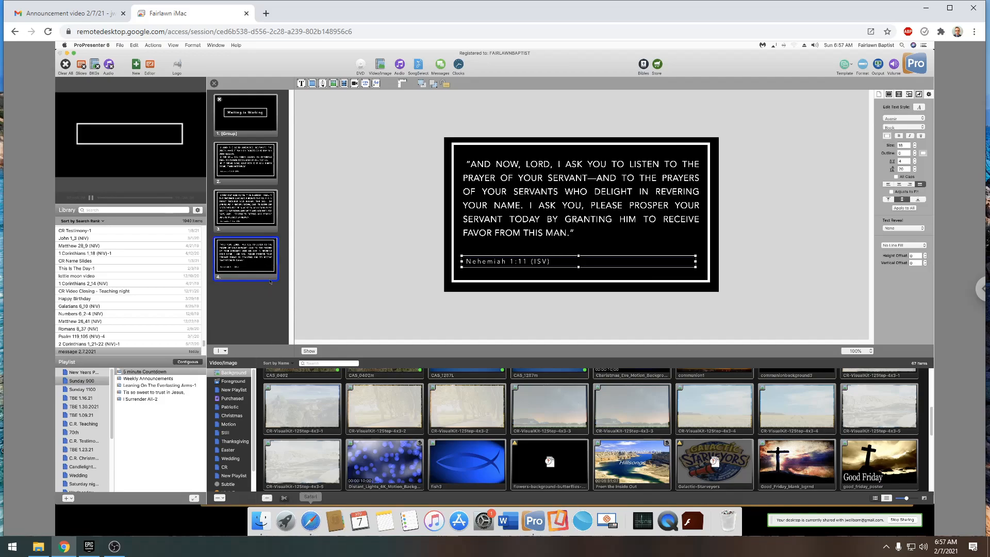
left_click(134, 46)
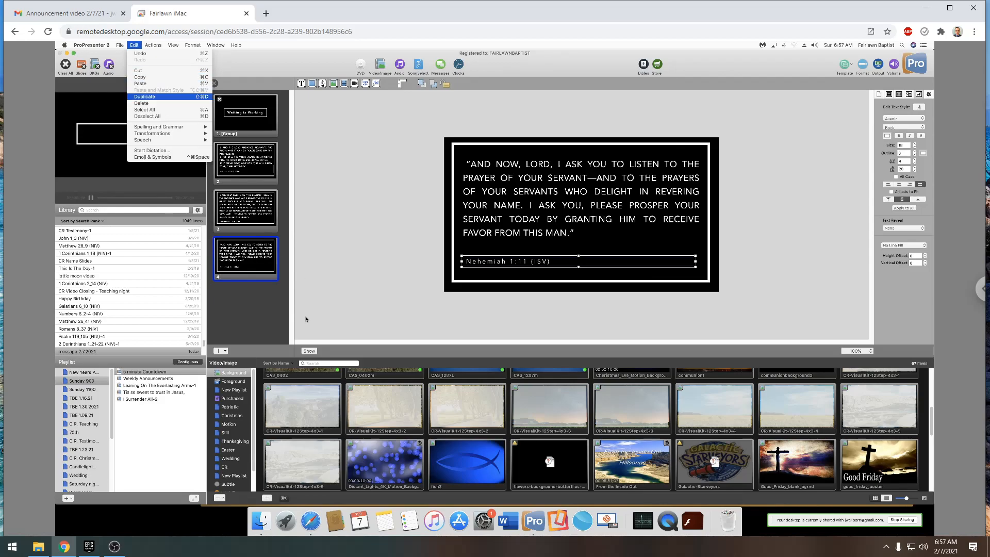
left_click(147, 97)
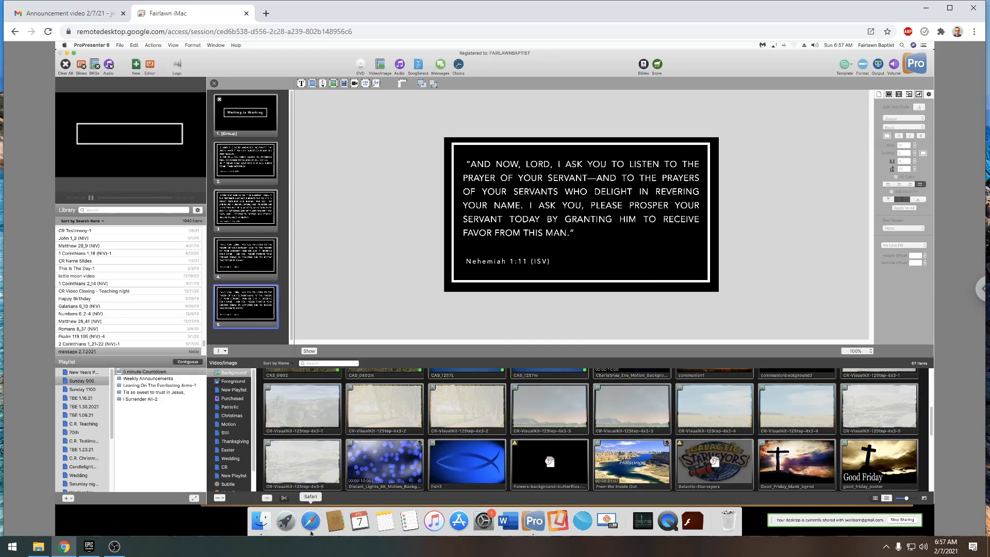
- Copy the Luke 2:52 passage text, without its reference, from the Slides 2/7/21 email in Safari and return to ProPresenter
left_click(311, 531)
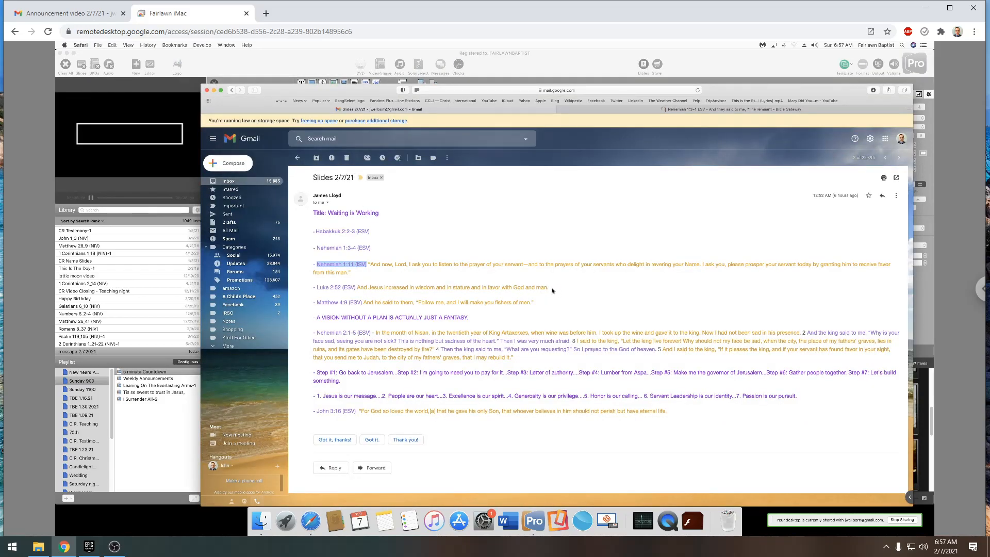
left_click_drag(553, 287, 424, 292)
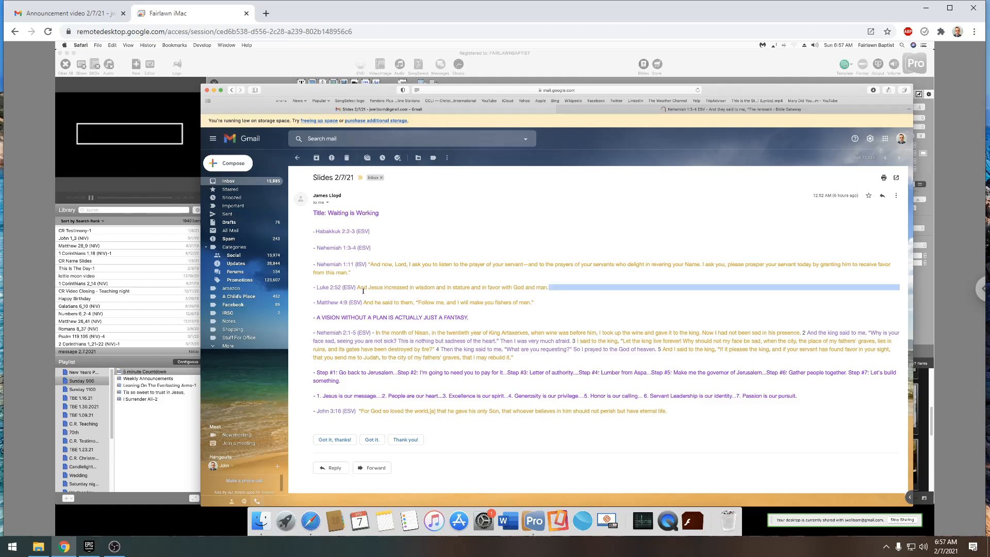
left_click_drag(363, 291, 357, 290)
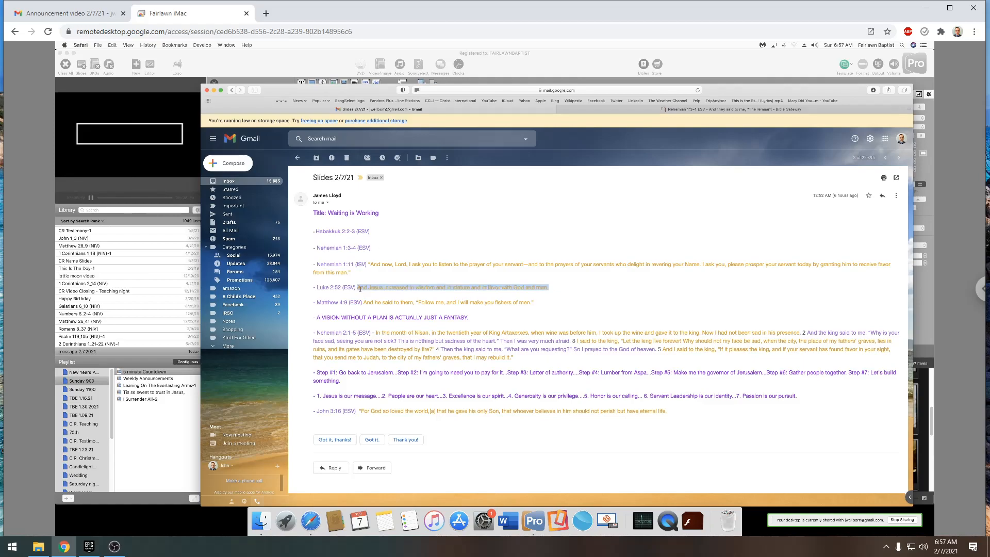
right_click(377, 291)
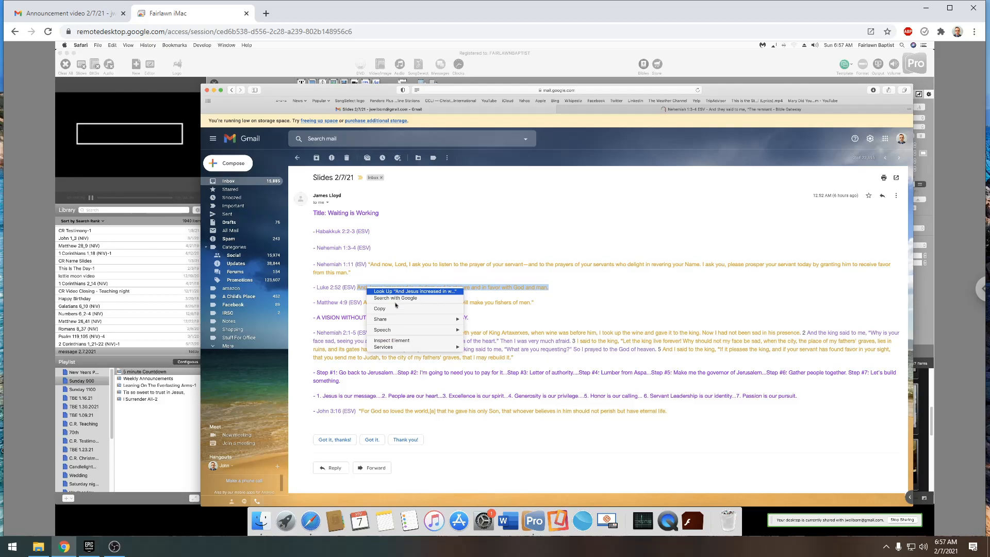
left_click(394, 309)
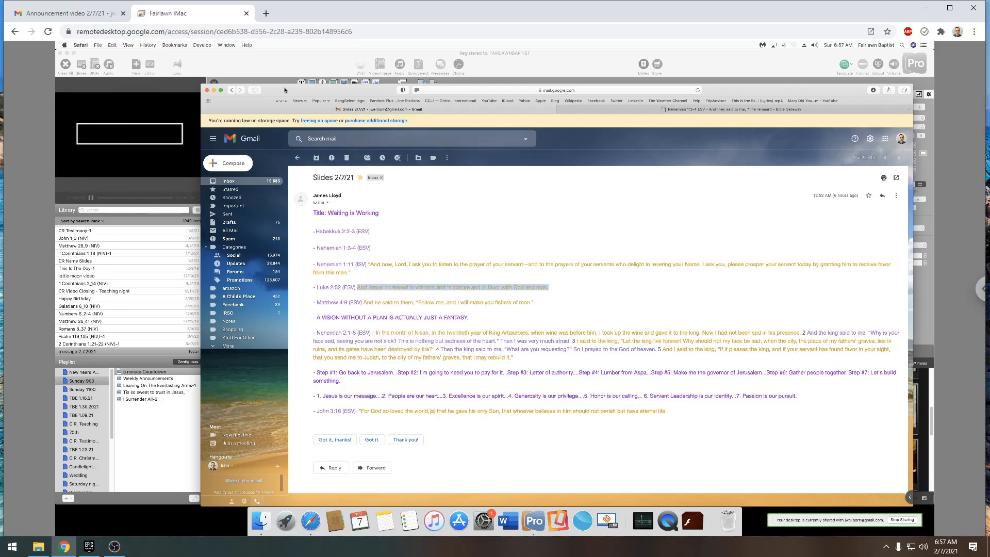
left_click(276, 72)
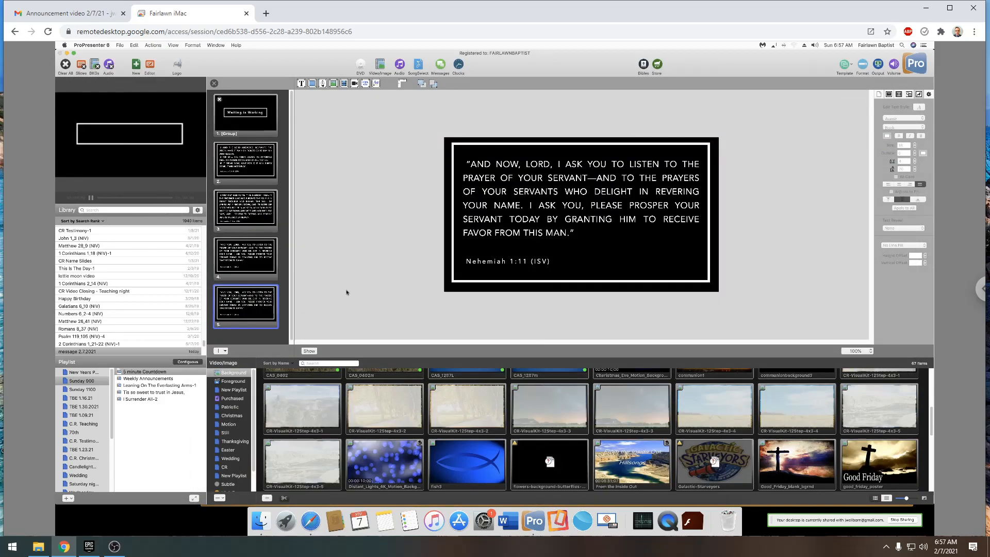
- Replace all of the fifth slide's body text with the copied Luke 2:52 passage, pasted with matching style
double_click(572, 233)
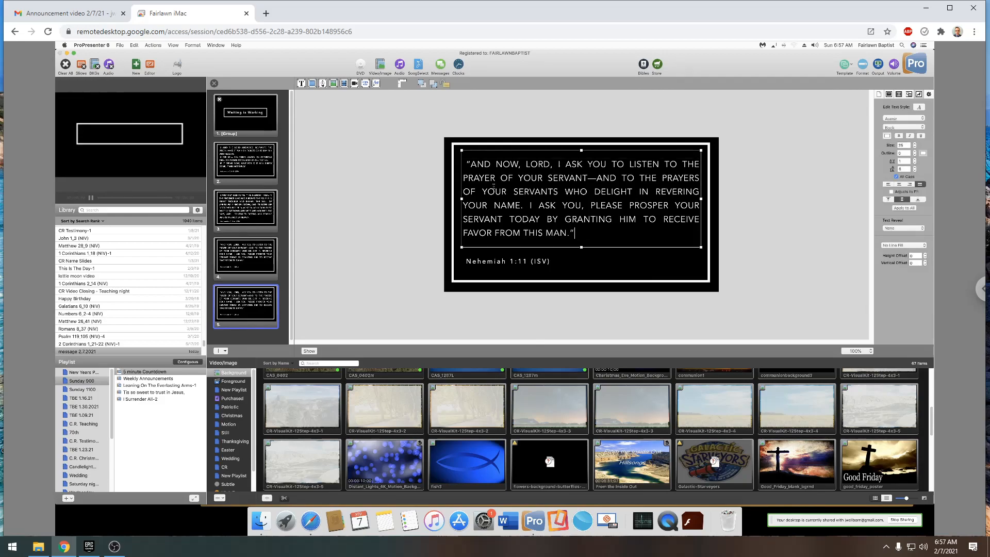
left_click_drag(572, 233, 439, 157)
right_click(555, 189)
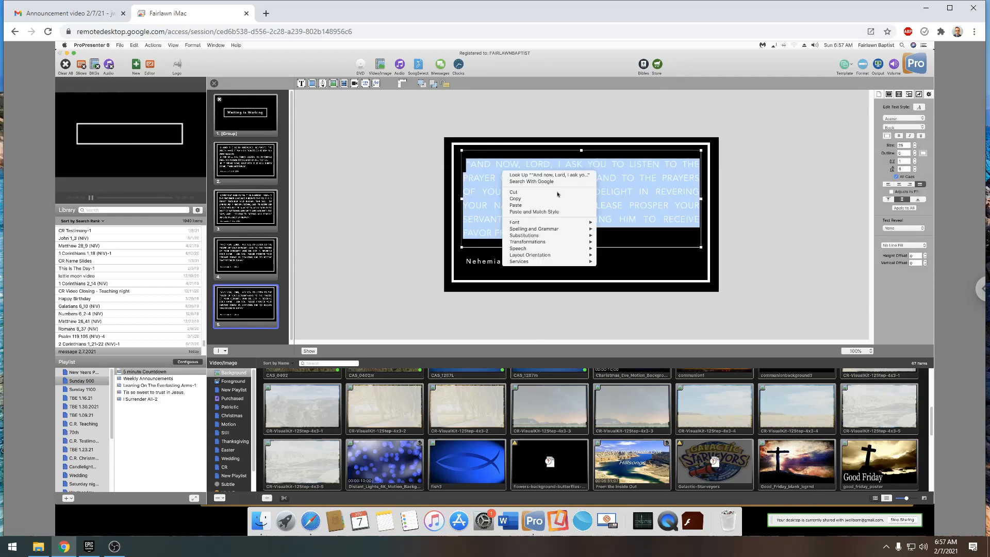
left_click(534, 211)
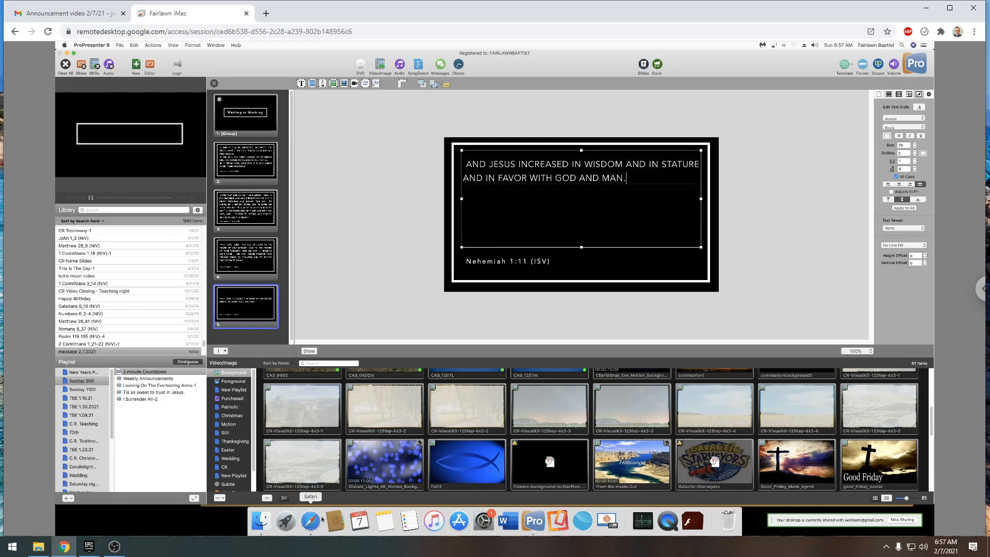
- Copy the reference "Luke 2:52 (ESV)" from the Slides 2/7/21 email in Safari and return to ProPresenter
left_click(308, 522)
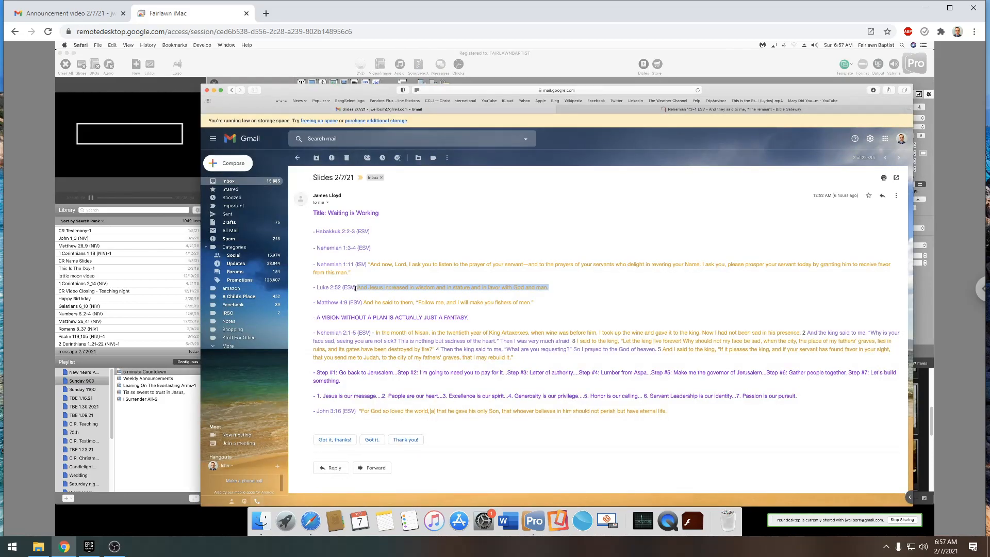
left_click_drag(356, 288, 317, 287)
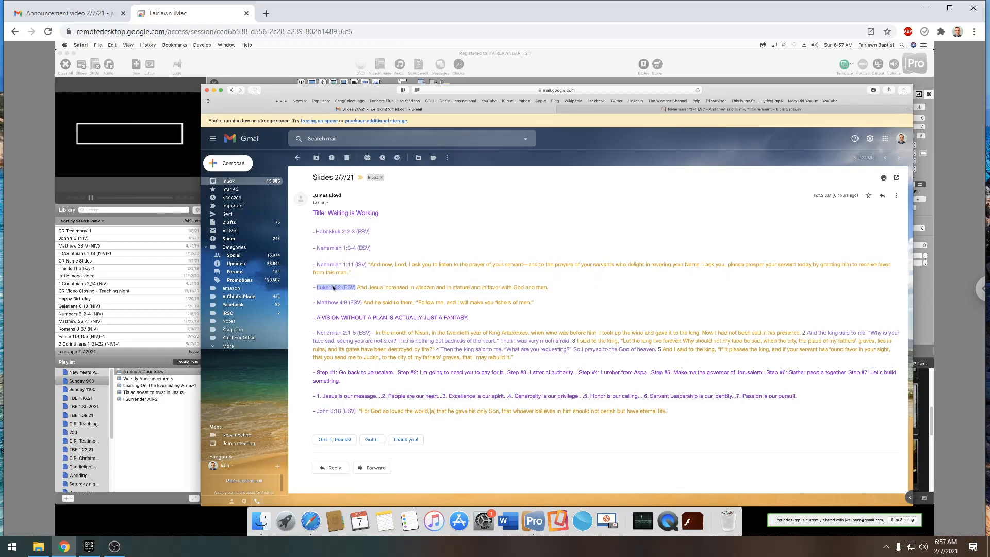
right_click(332, 286)
left_click(346, 305)
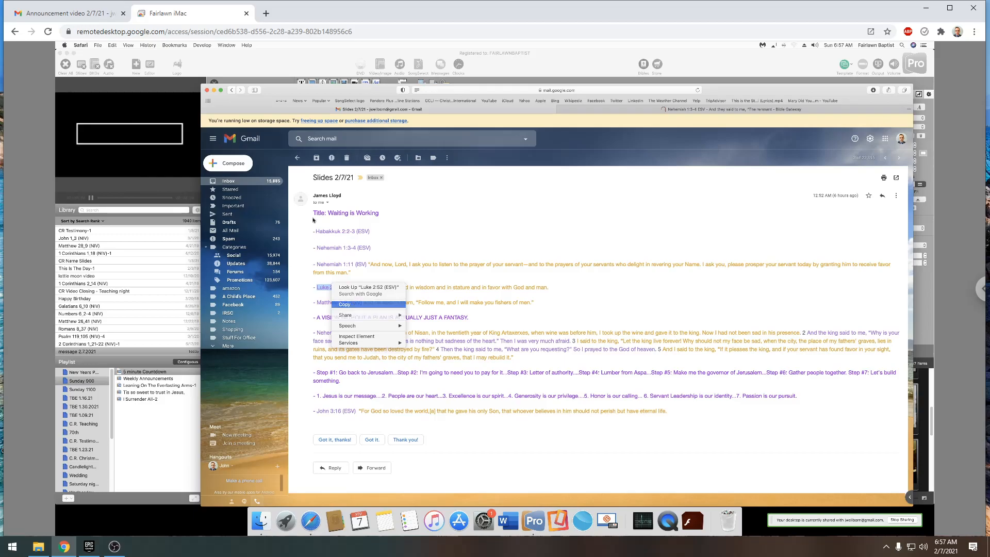
left_click(304, 75)
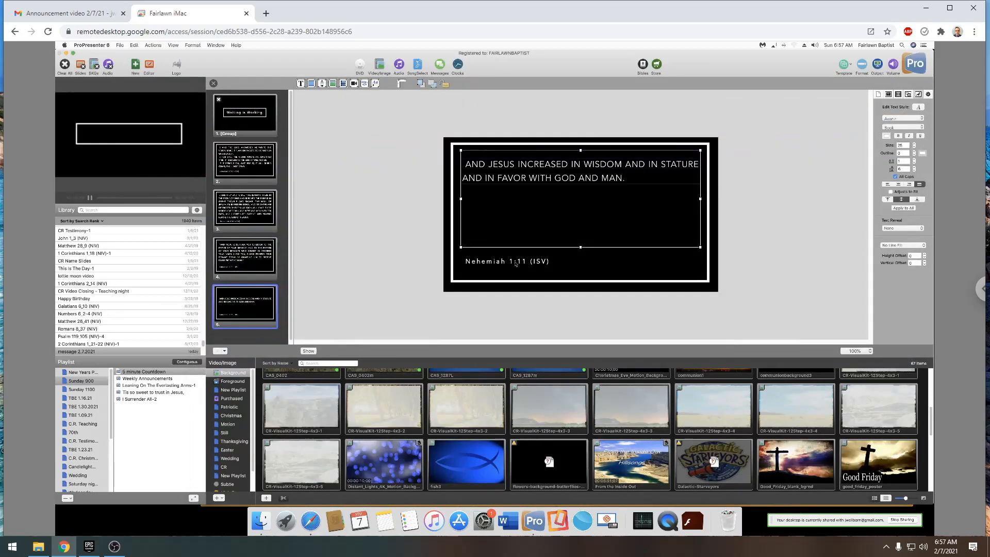
- Replace the fifth slide's whole caption with the copied "Luke 2:52 (ESV)", pasted with matching style
left_click(562, 270)
left_click(594, 270)
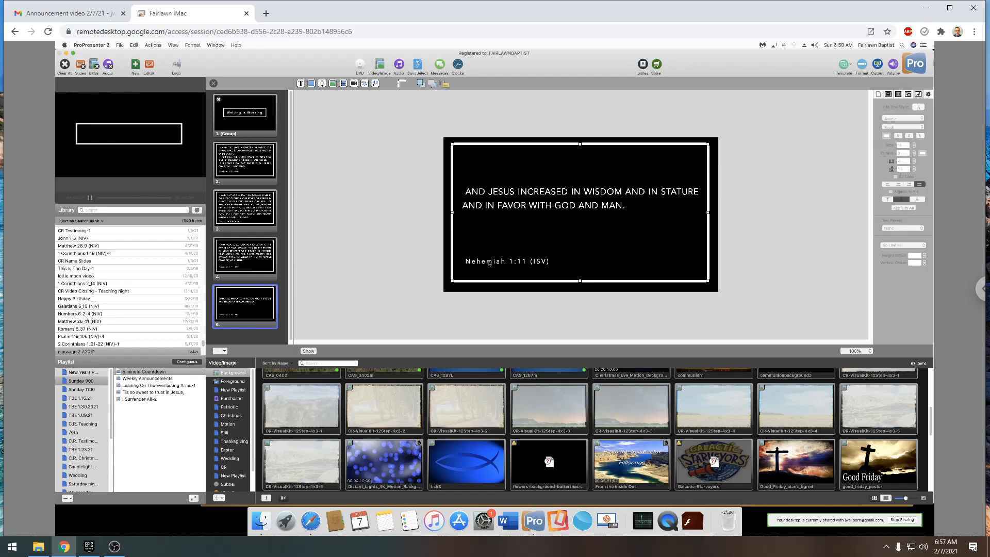
double_click(489, 261)
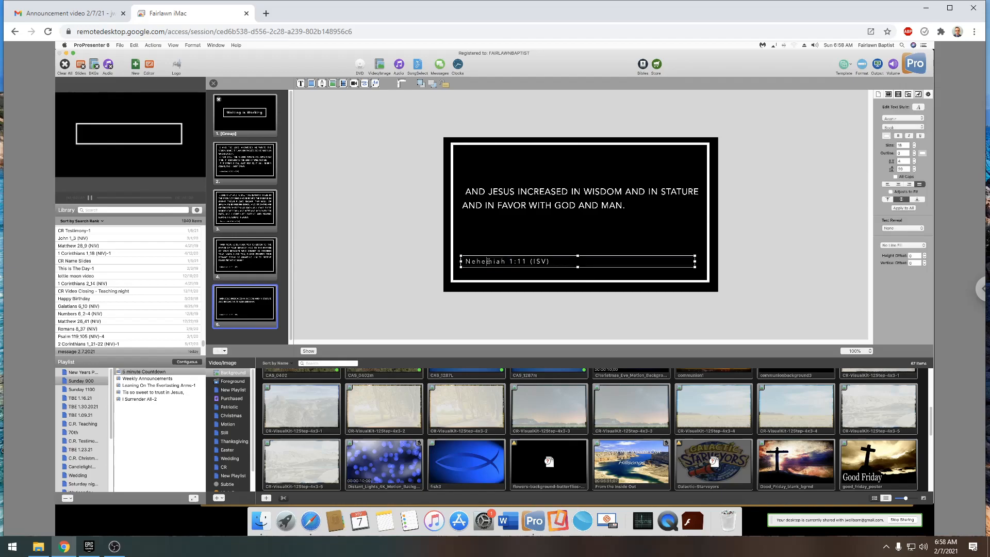
triple_click(496, 262)
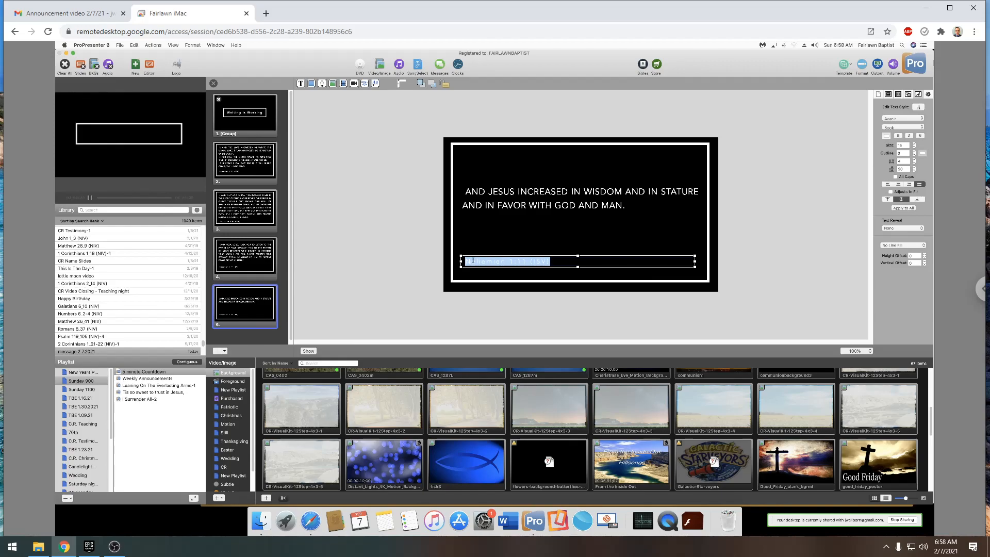
right_click(515, 262)
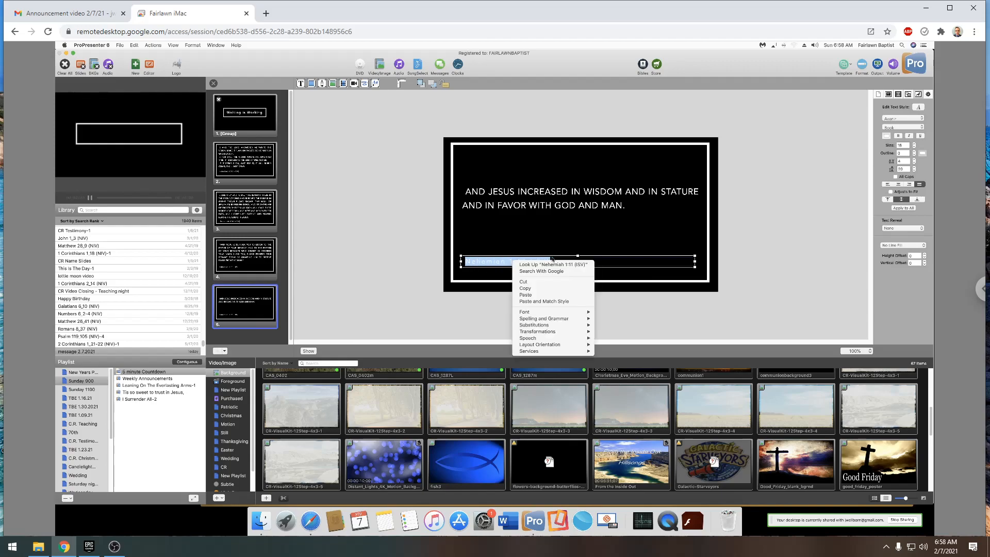
left_click(563, 301)
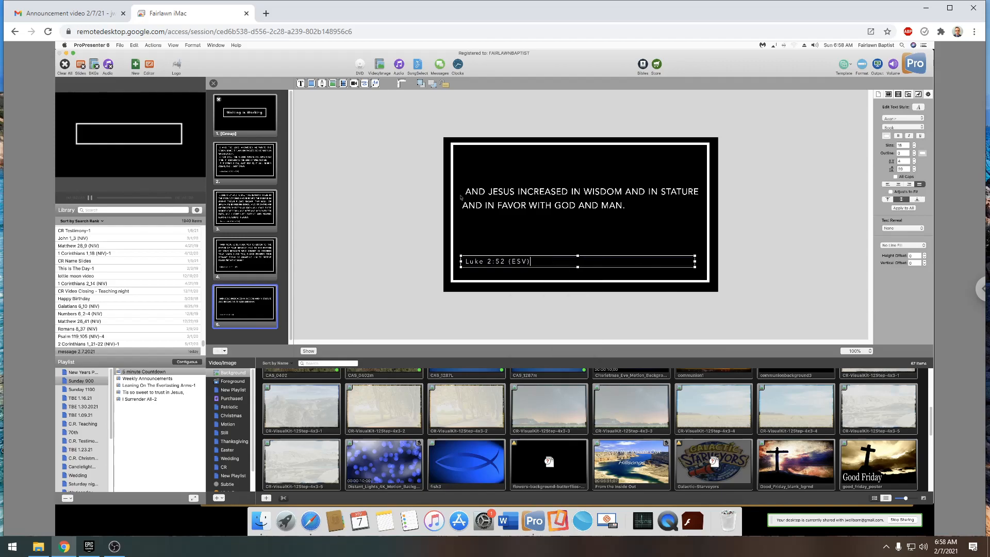
left_click(381, 260)
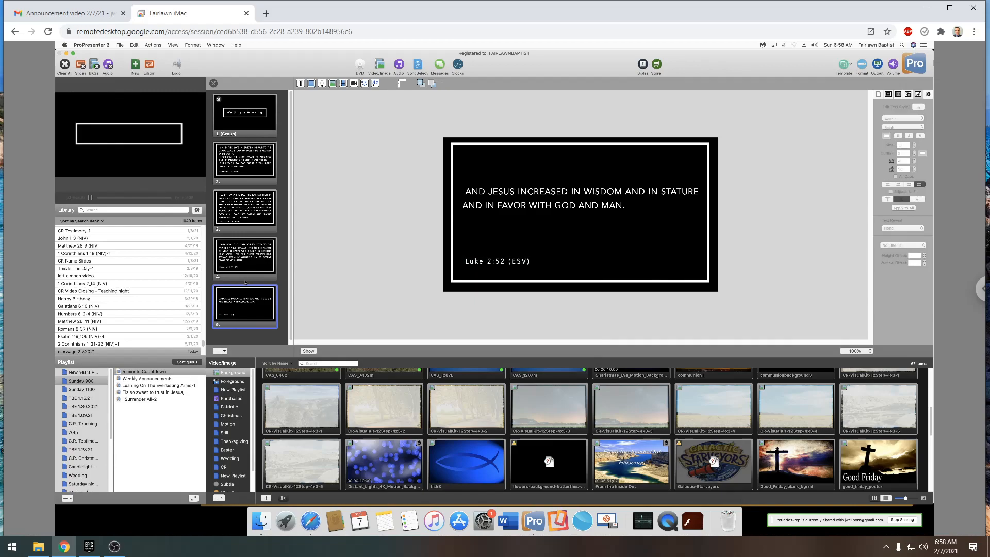
- Duplicate the fifth slide, with the Luke 2:52 passage, to create a sixth slide
left_click(244, 263)
left_click(245, 301)
left_click(134, 45)
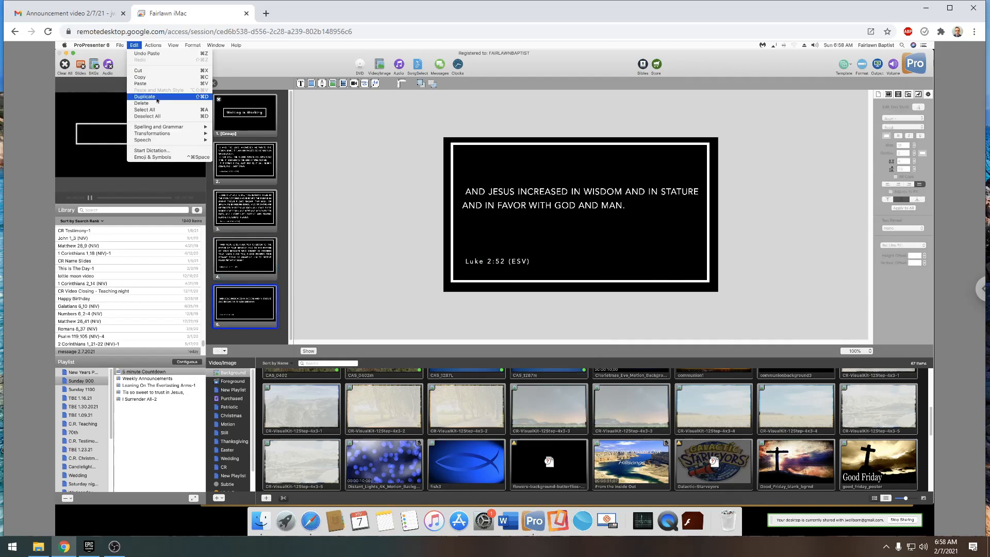
left_click(158, 98)
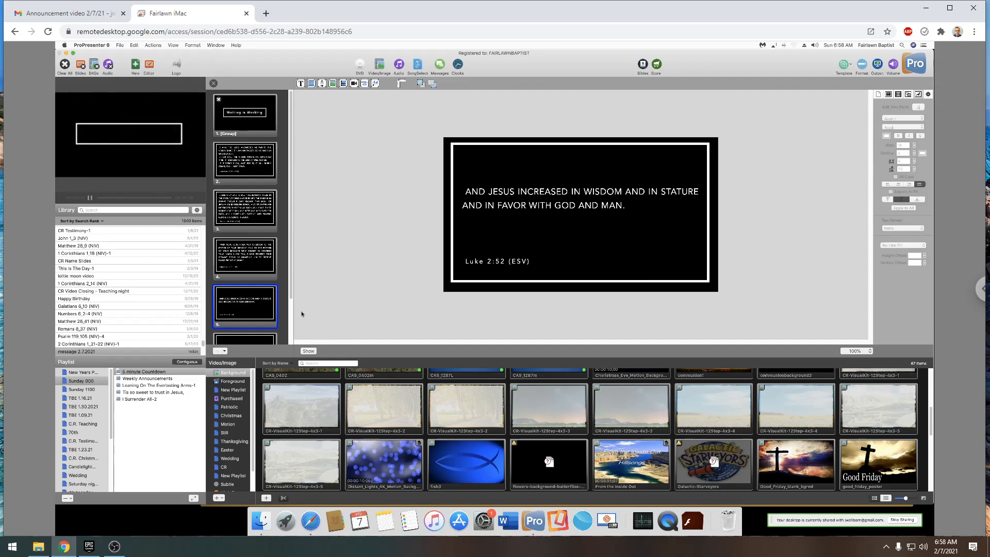
- Switch to the Slides 2/7/21 email in Safari and move its window clear of the slide list
scroll(295, 316, "down", 2)
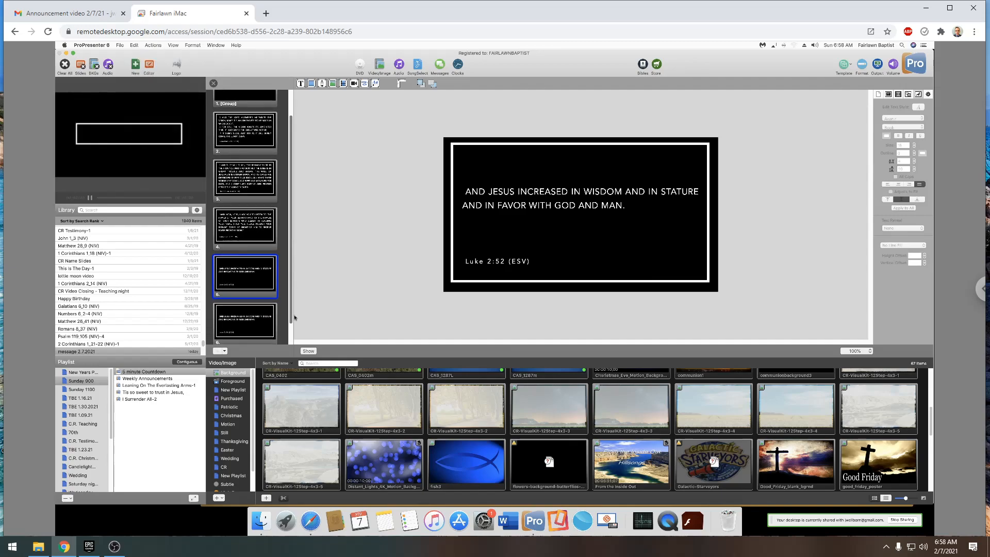
scroll(295, 316, "down", 1)
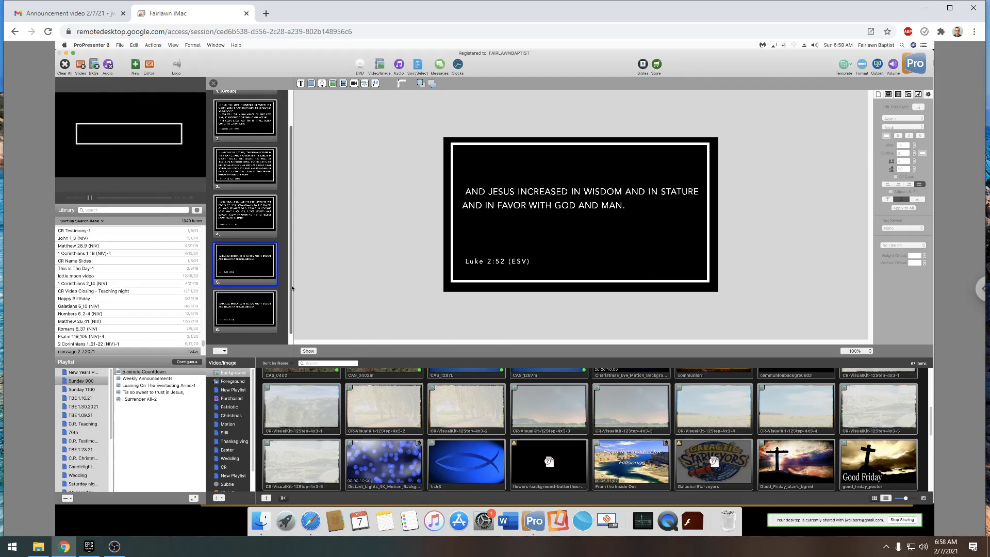
scroll(292, 278, "up", 3)
scroll(290, 308, "down", 4)
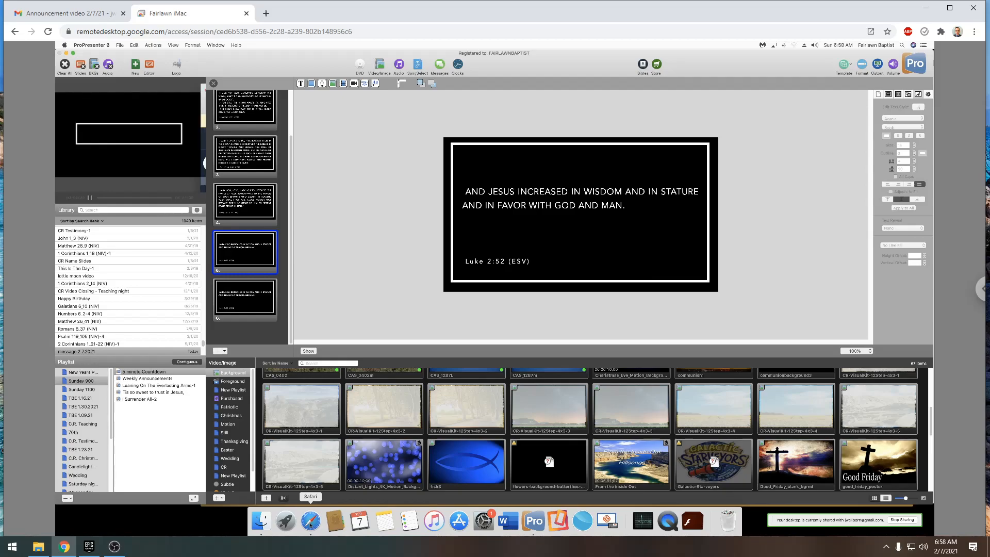
left_click(310, 521)
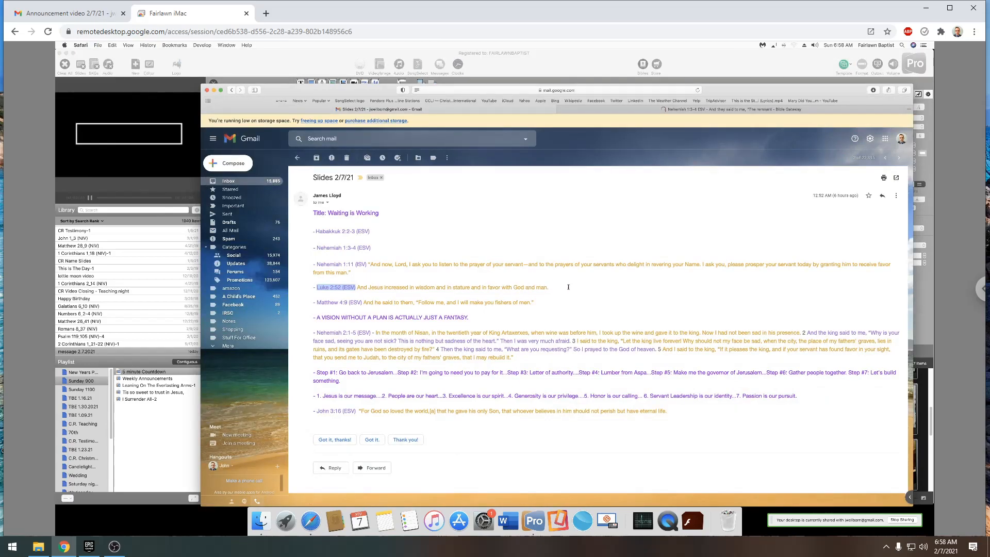
left_click_drag(552, 290, 395, 289)
left_click(395, 290)
left_click_drag(351, 90, 420, 353)
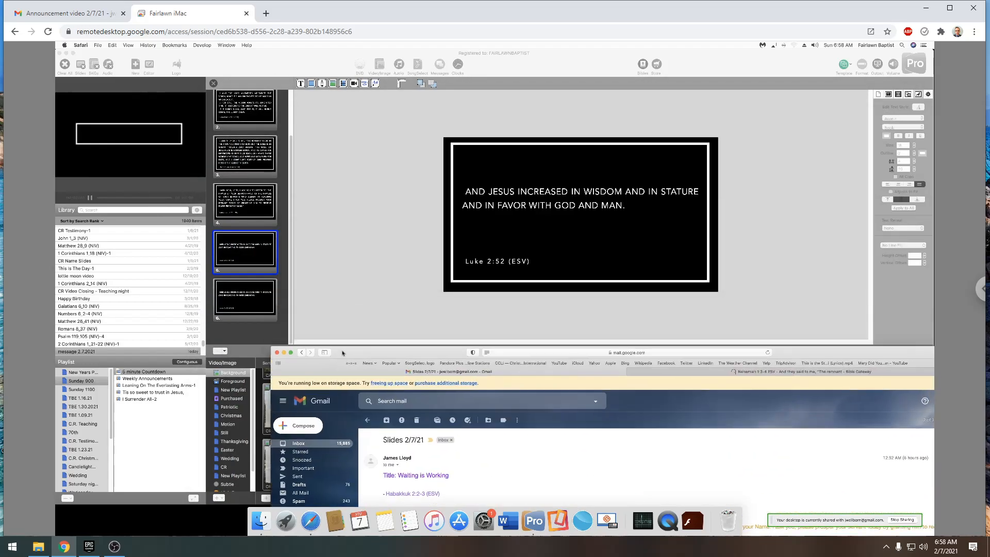
left_click_drag(354, 265, 354, 264)
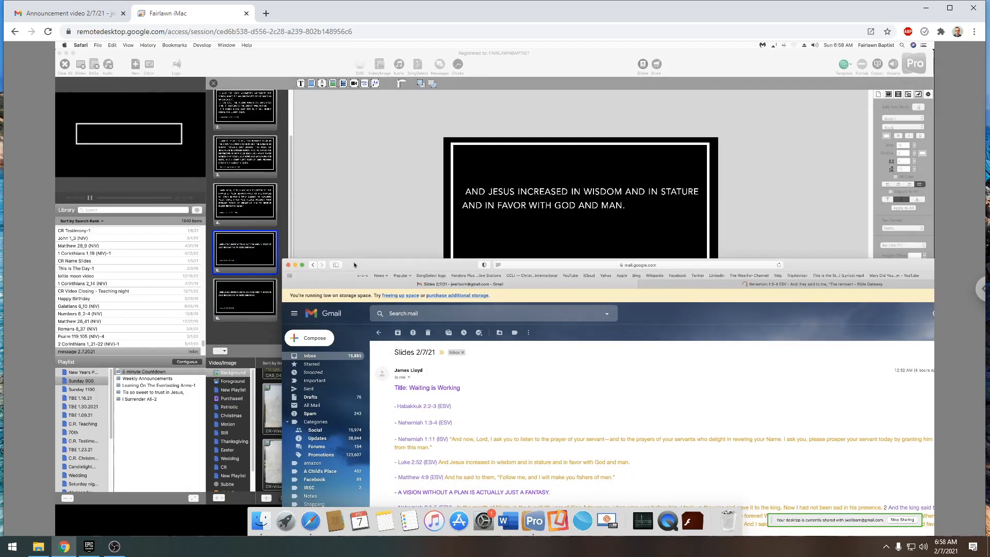
left_click_drag(354, 265, 360, 177)
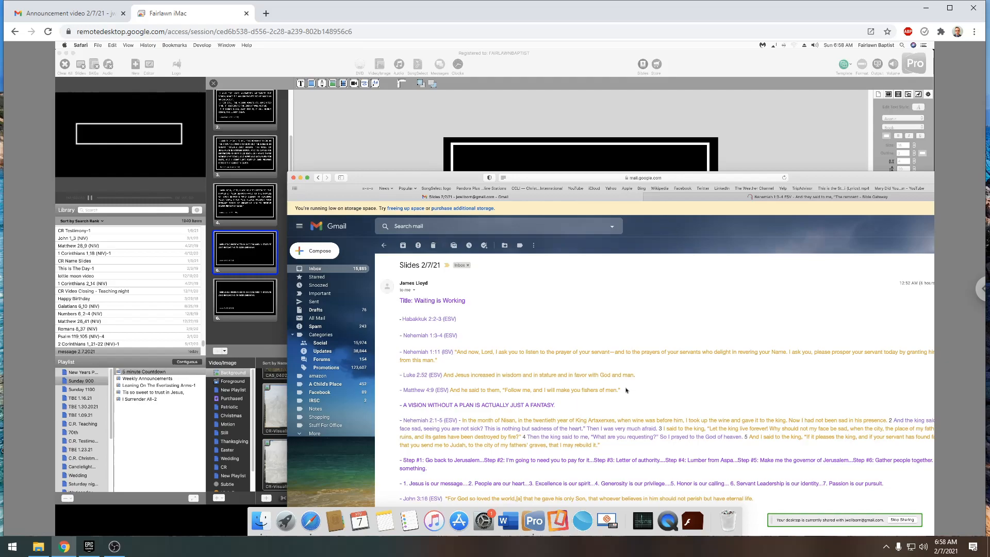
- Copy the Matthew 4:9 passage text from the Slides 2/7/21 email and return to ProPresenter
left_click_drag(616, 391, 449, 390)
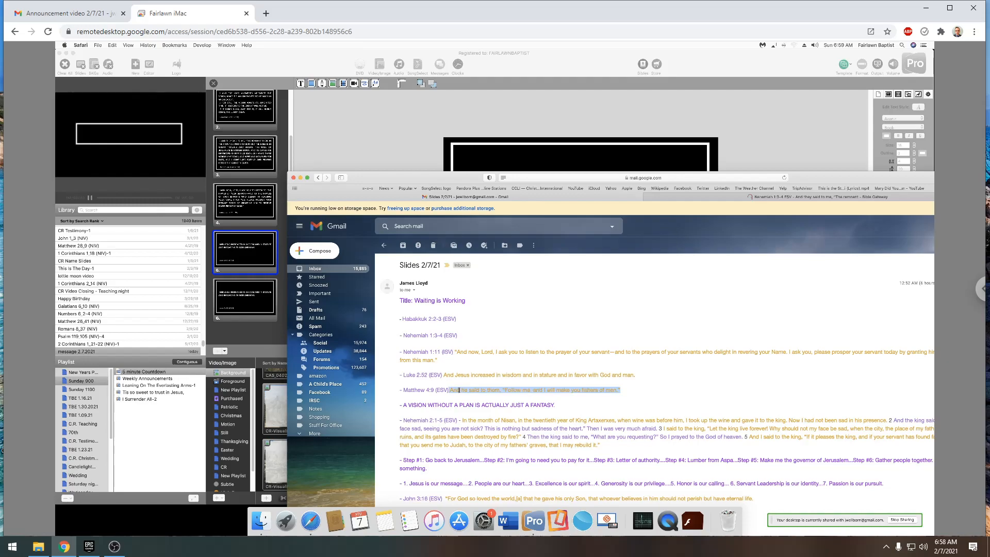
right_click(458, 390)
left_click(494, 392)
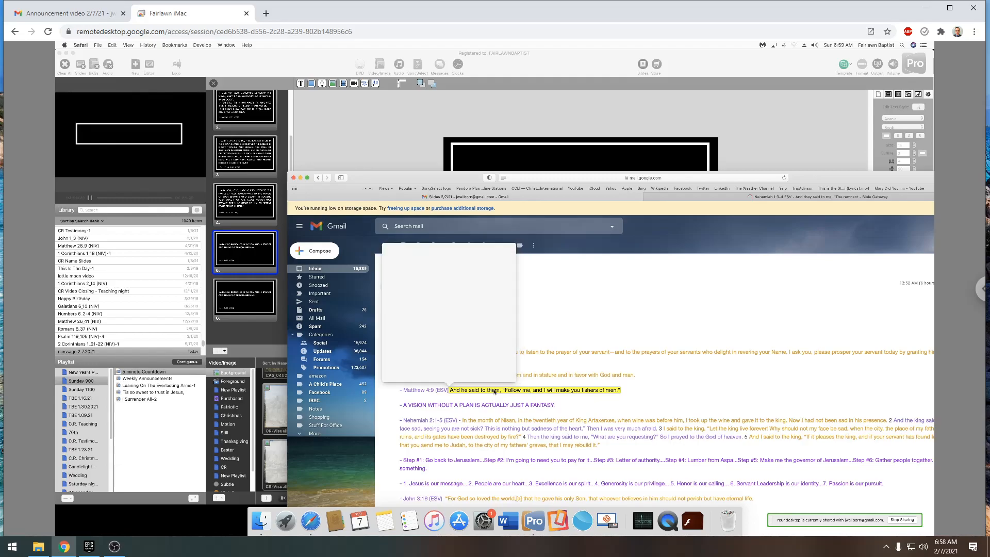
right_click(494, 392)
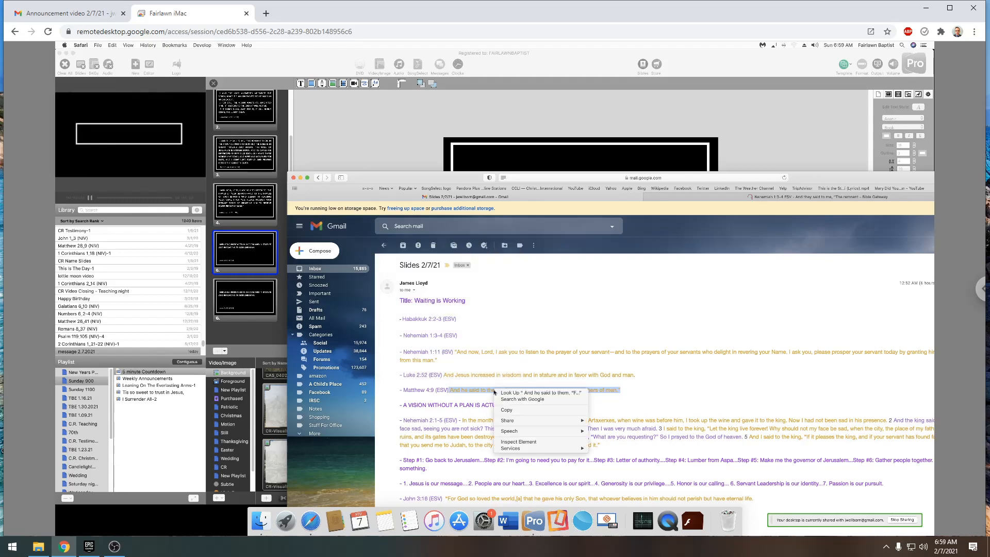
left_click(523, 411)
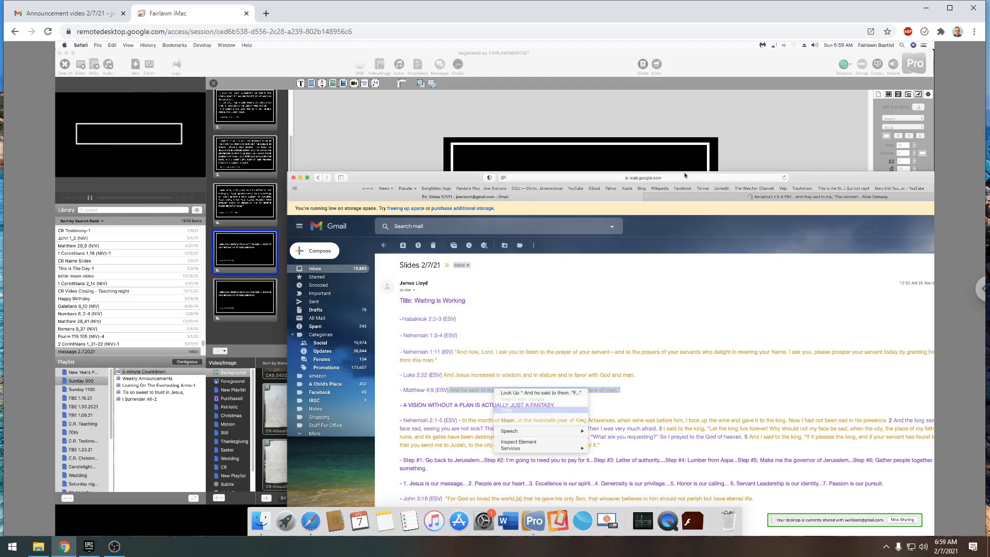
left_click(702, 52)
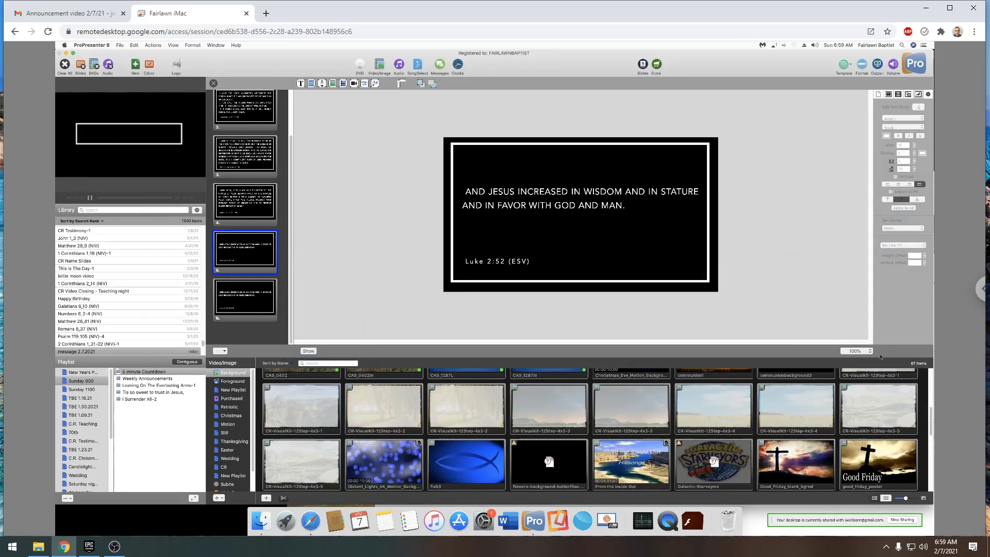
- Scale the slide editor to fit and replace the fifth slide's whole body text with the copied Matthew 4:9 passage, pasted with matching style
left_click(871, 352)
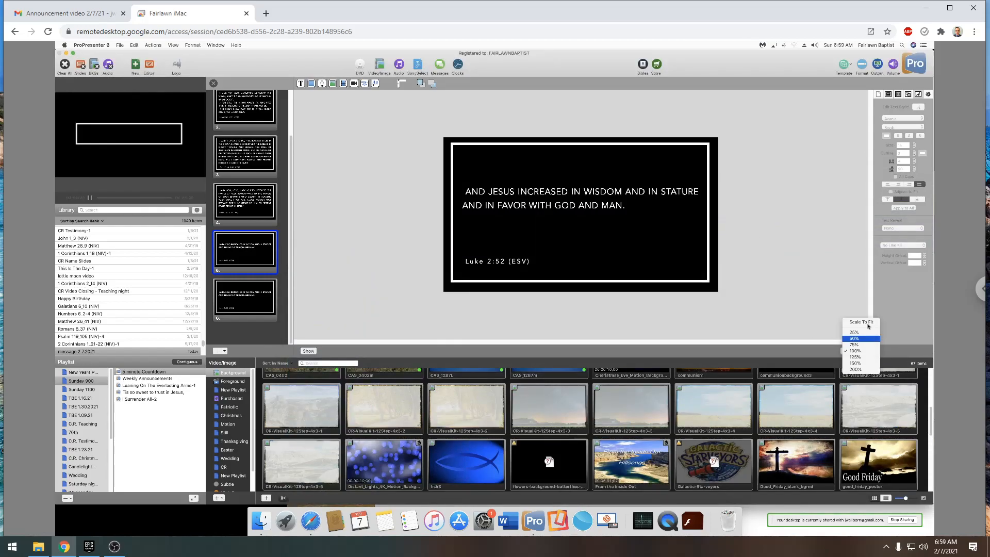
left_click(861, 321)
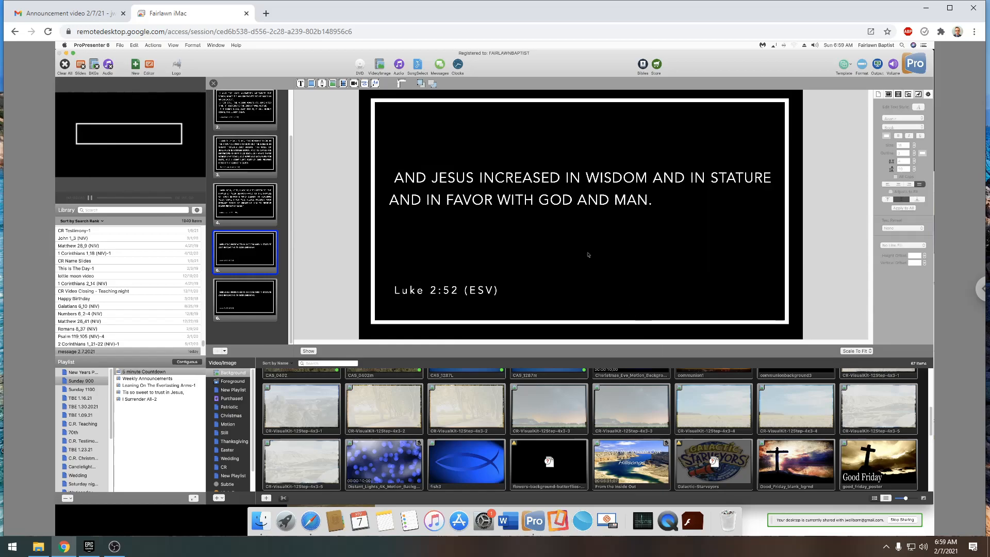
left_click(546, 194)
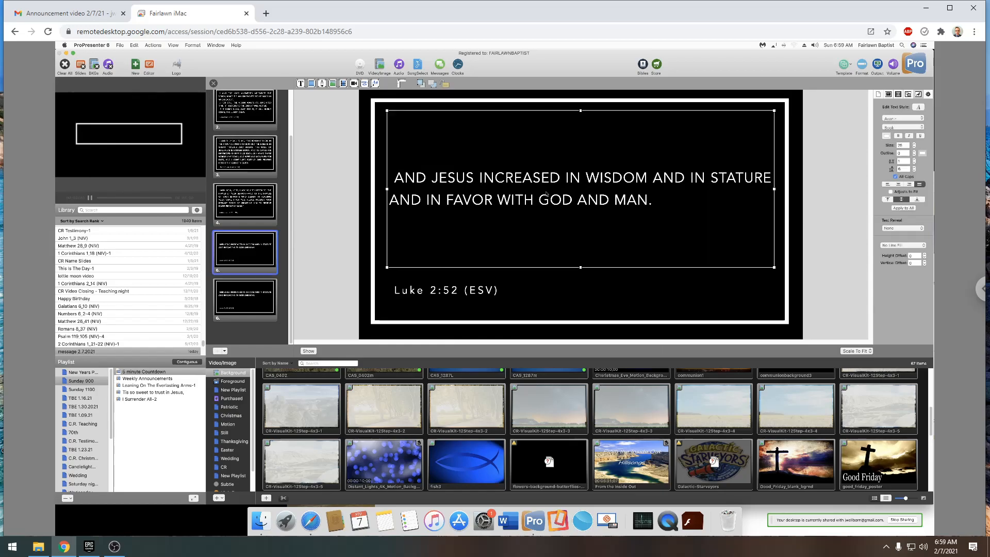
left_click(664, 204)
left_click_drag(664, 204, 390, 176)
right_click(418, 179)
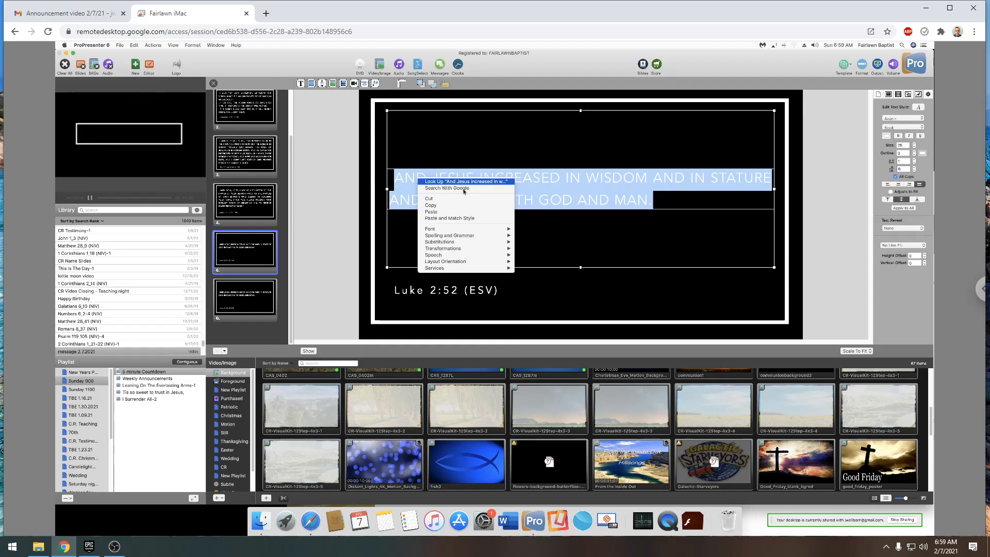
key("Return")
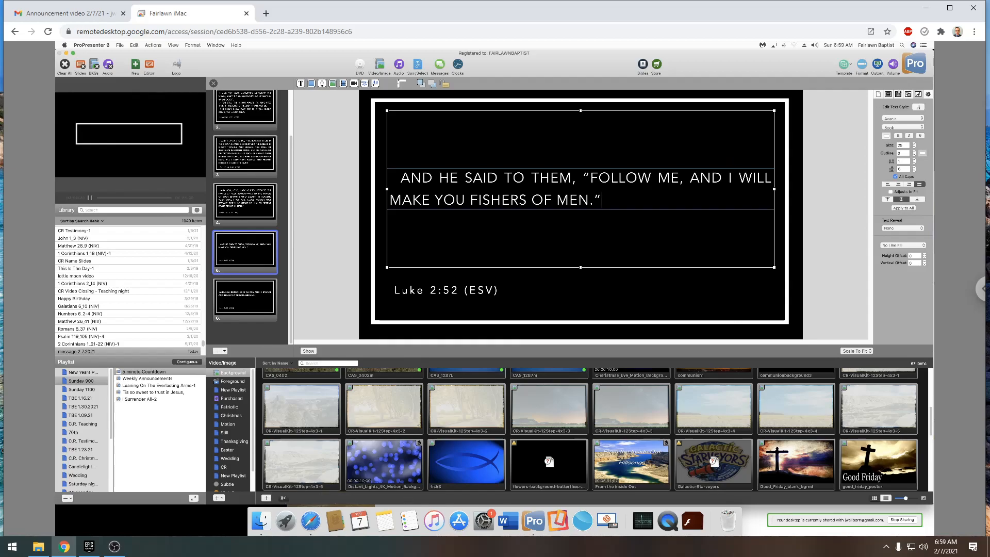
- Narrow the ProPresenter window and place the Safari email window beside it so the slide and the notes are both visible
left_click_drag(934, 155, 647, 154)
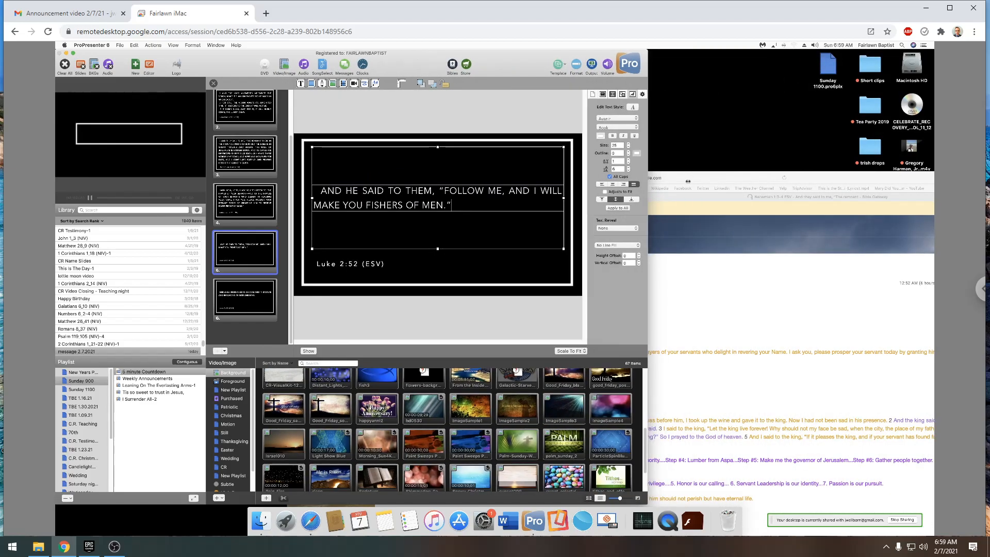
left_click(765, 188)
left_click(765, 178)
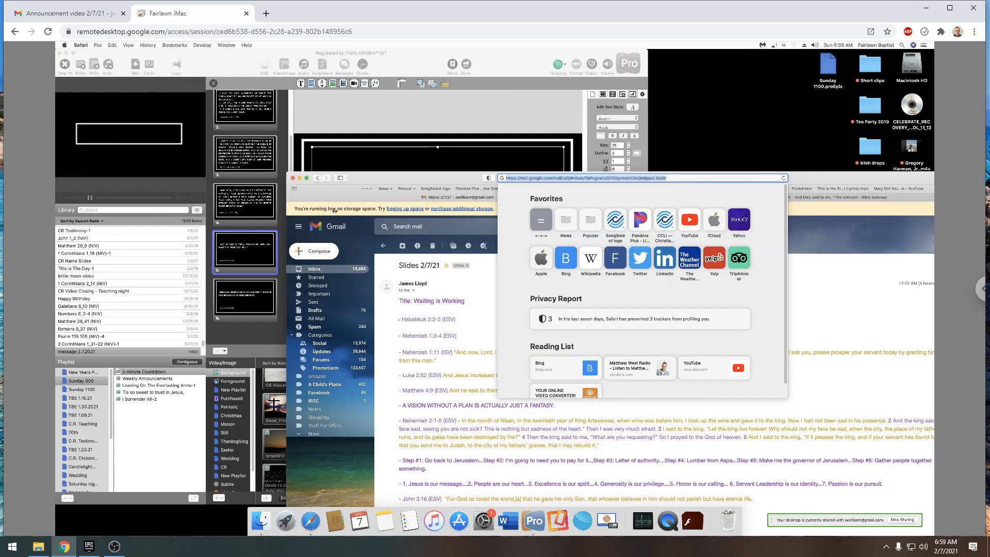
left_click_drag(334, 210, 644, 221)
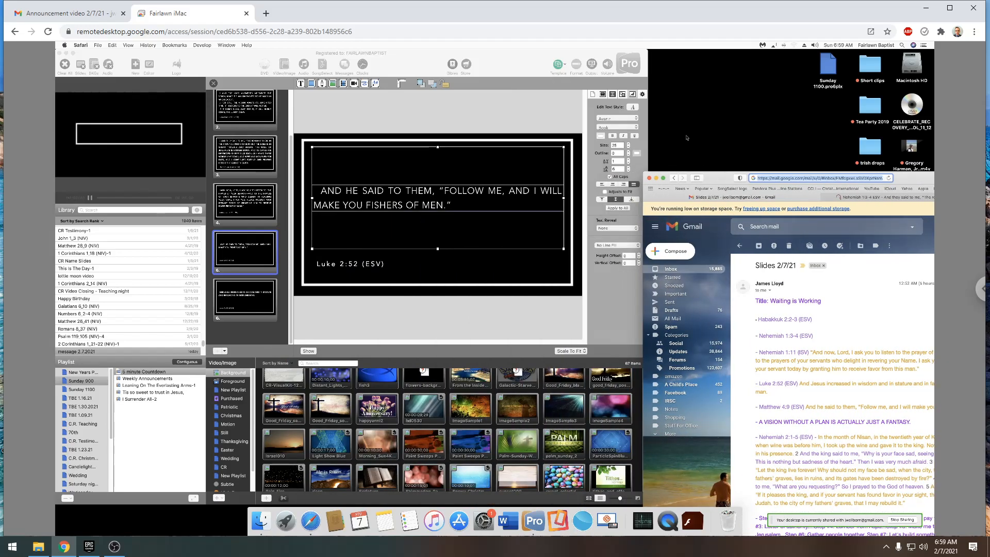
left_click_drag(721, 180, 660, 62)
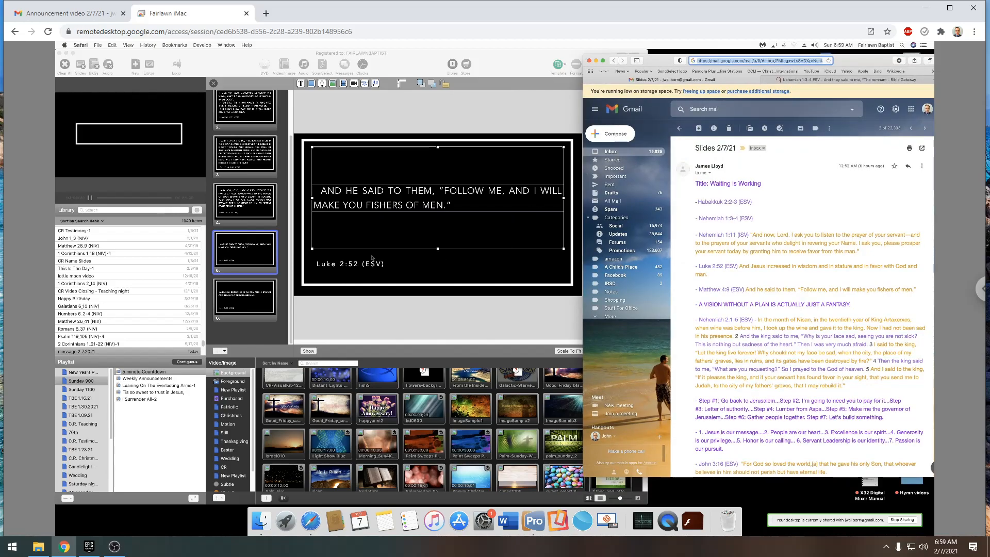
- Copy the reference "Matthew 4:9 (ESV)" from the Slides 2/7/21 email
left_click(748, 287)
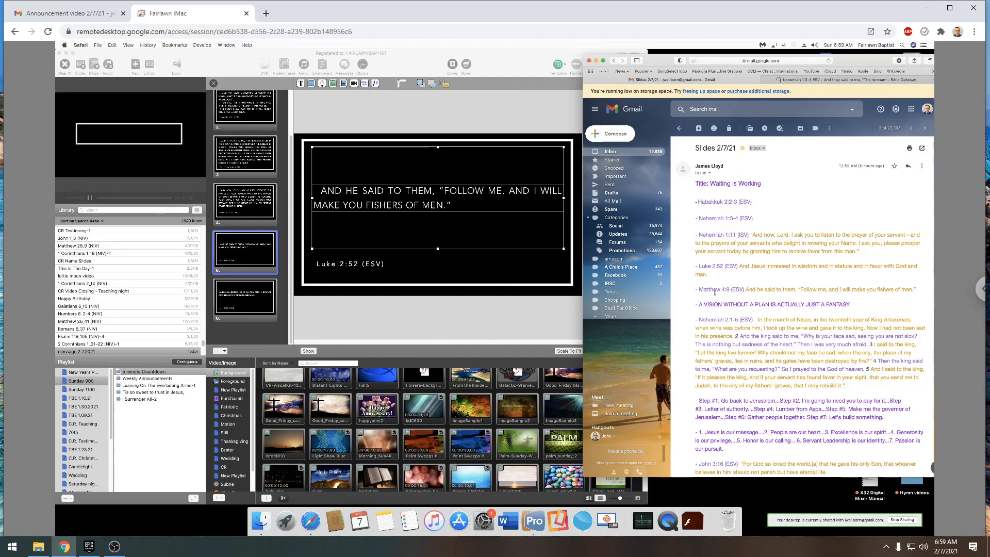
left_click_drag(744, 290, 699, 293)
right_click(726, 287)
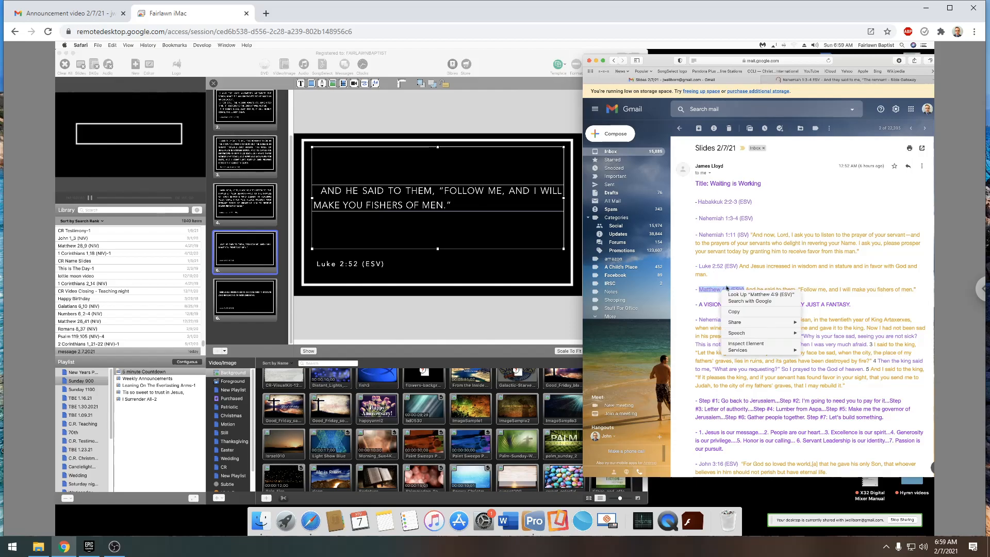
left_click(755, 311)
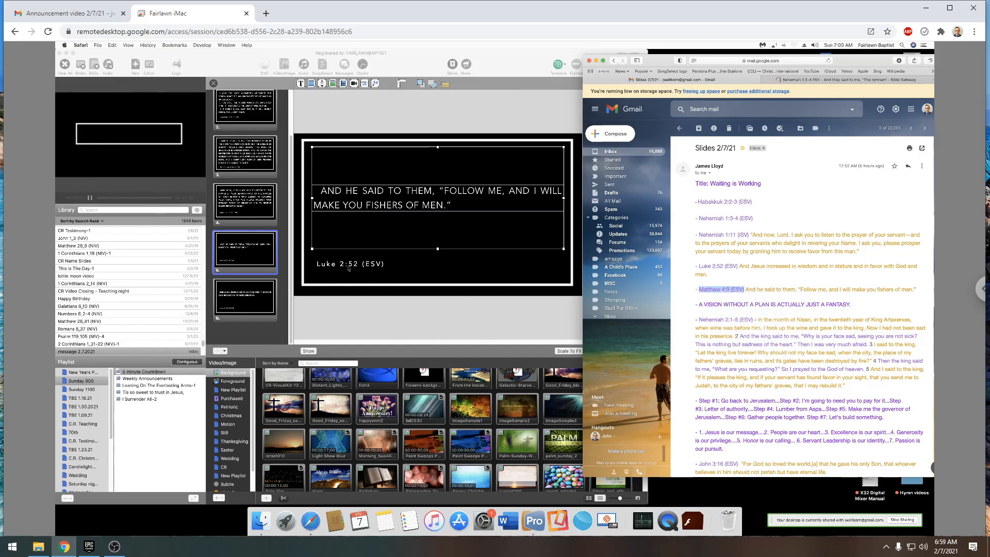
- Replace the fifth slide's whole caption with the copied "Matthew 4:9 (ESV)", pasted with matching style
left_click(349, 267)
double_click(358, 265)
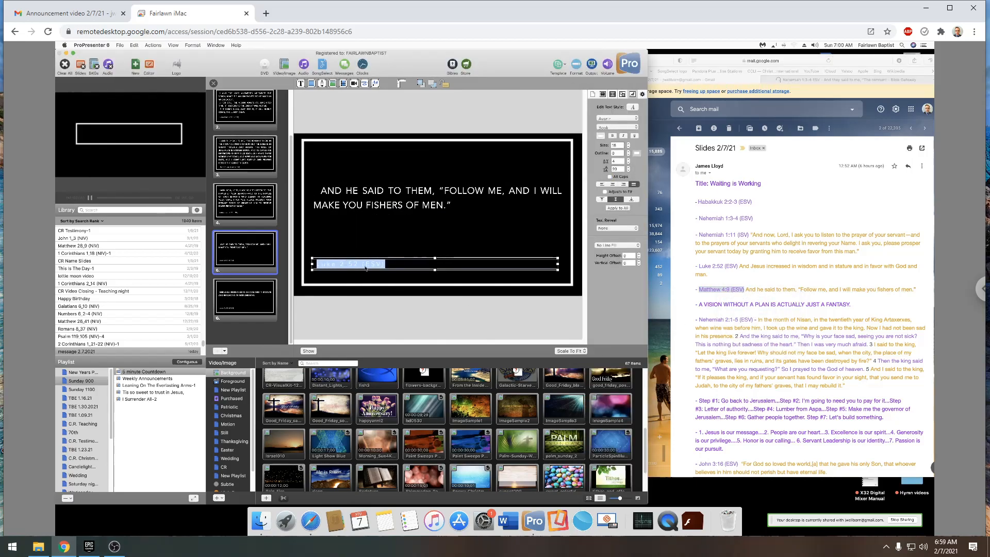
right_click(346, 263)
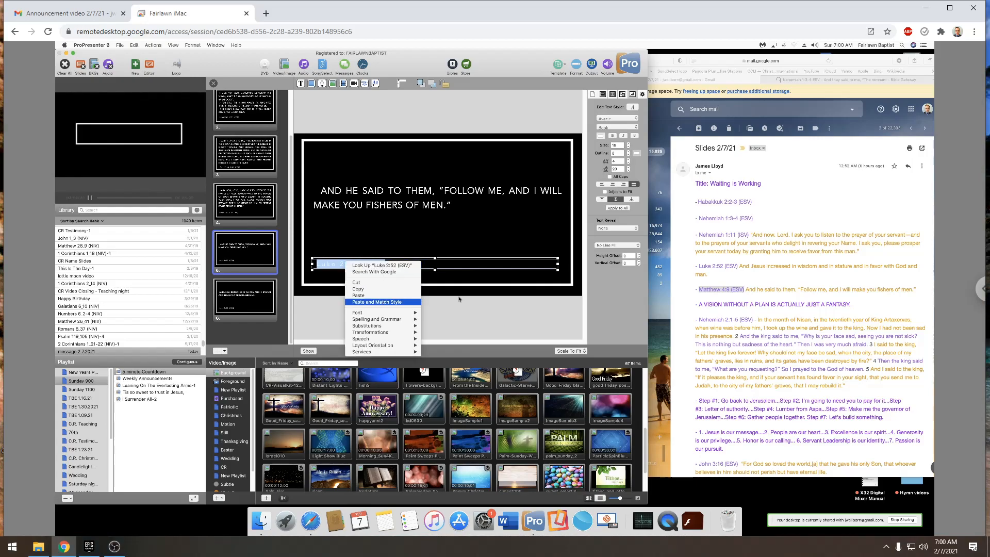
left_click(377, 302)
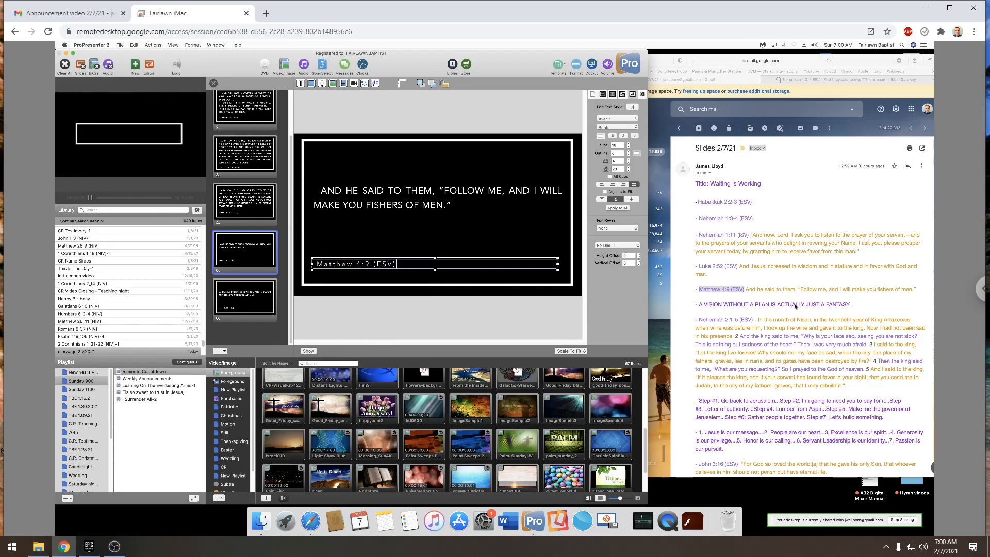
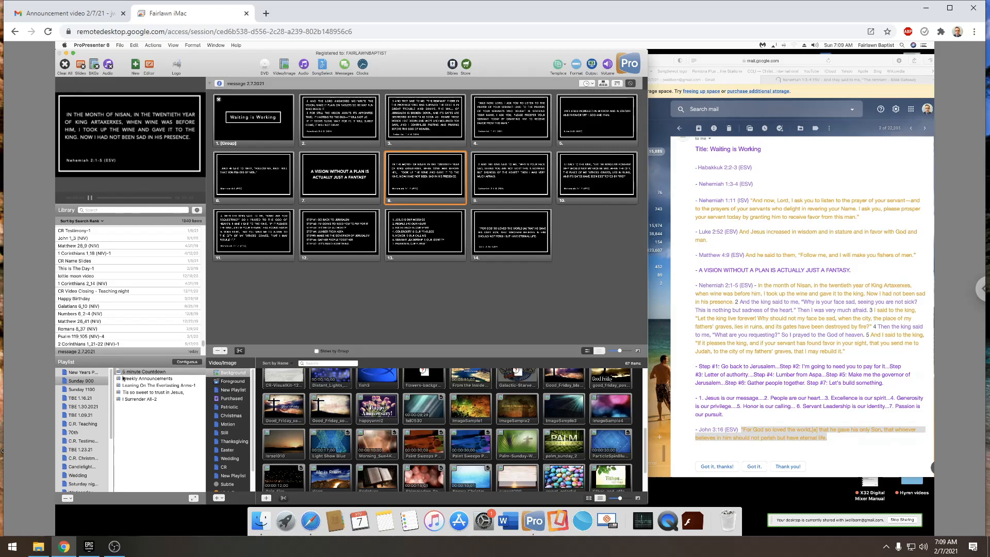
- Add "message 2.7.2021" from the library to the end of the Sunday 900 playlist and show its slides
left_click_drag(124, 351, 152, 438)
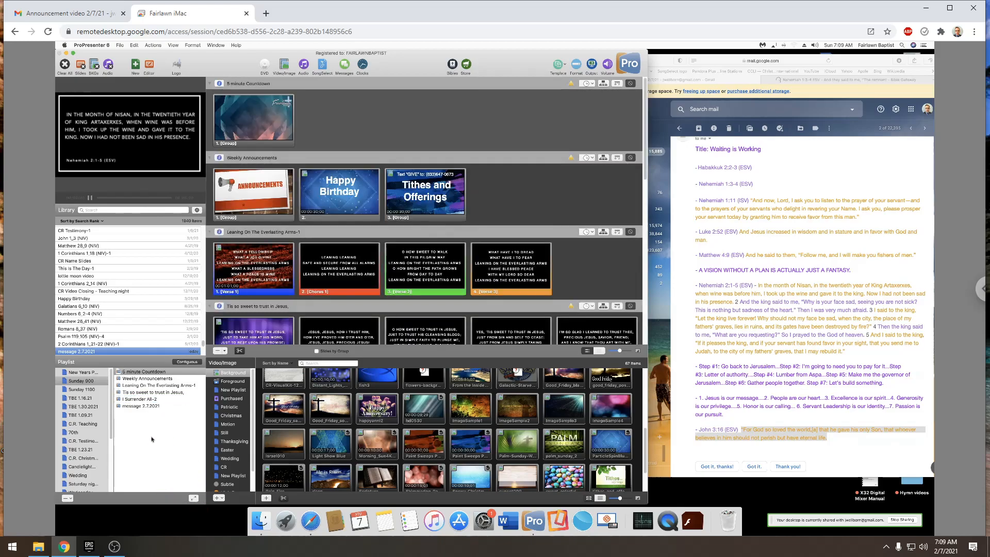
left_click(136, 407)
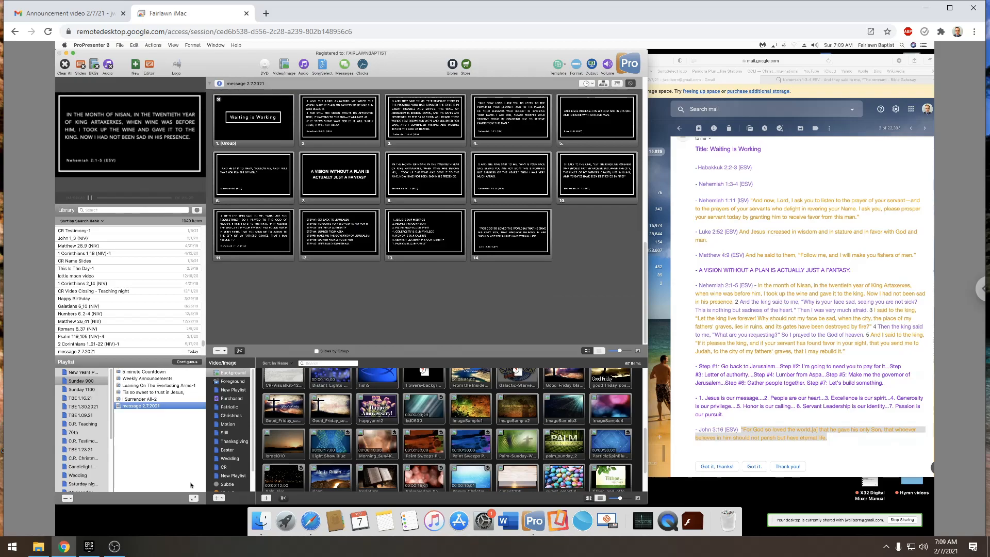
- Delete the items from "This Is Amazing Grace" through "message 1.31.2021" from the Sunday 1100 playlist, keeping the countdown and announcements
left_click(80, 389)
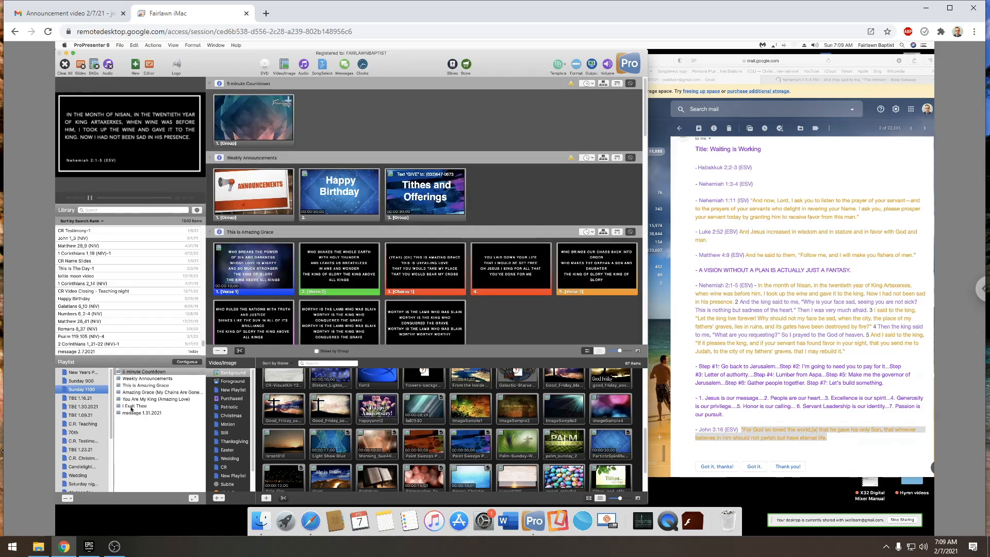
left_click(133, 385)
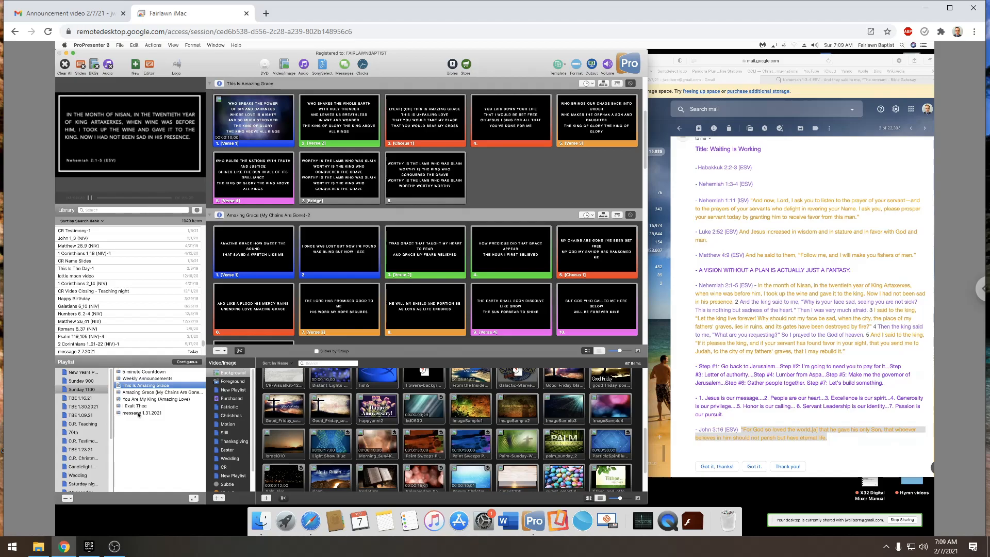
left_click(151, 414, "shift")
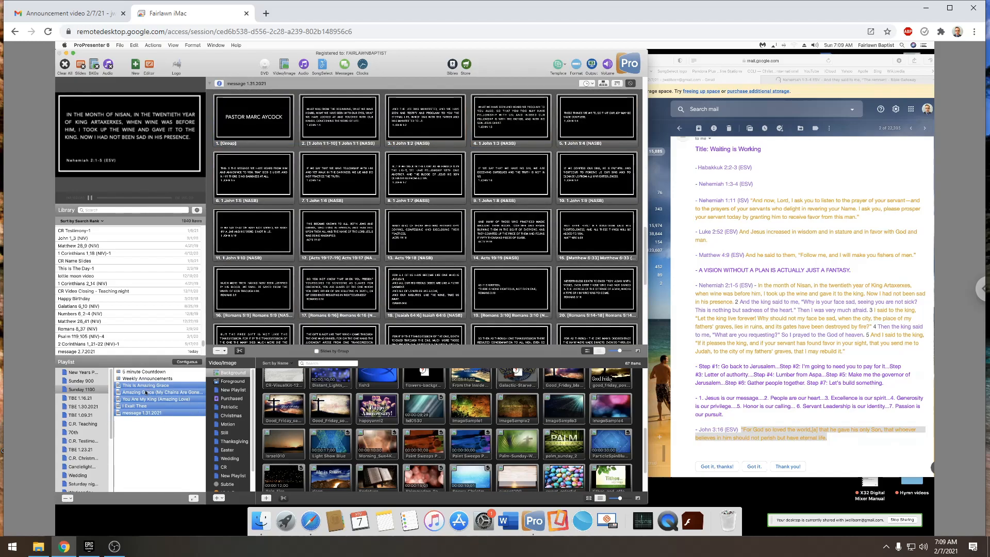
key("Delete")
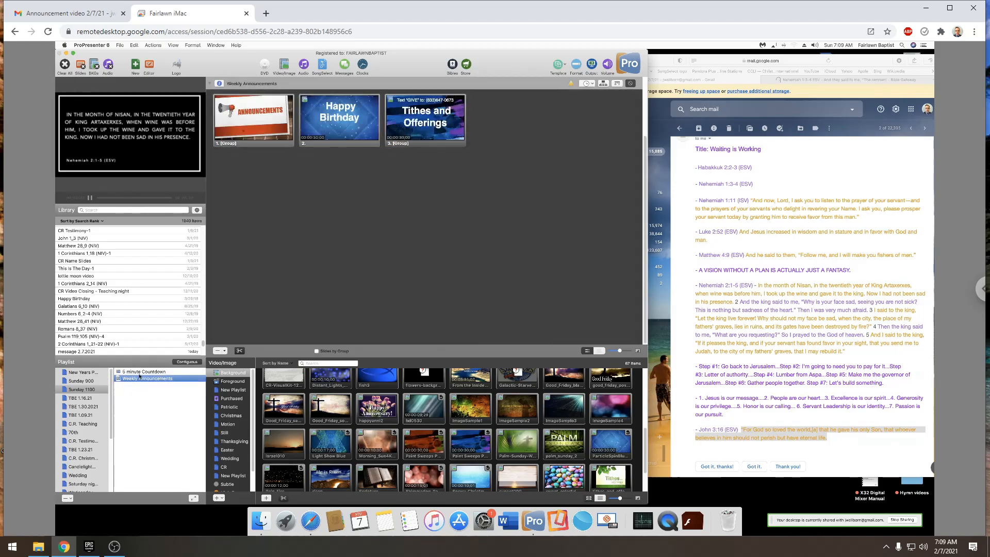
left_click(161, 372, "shift")
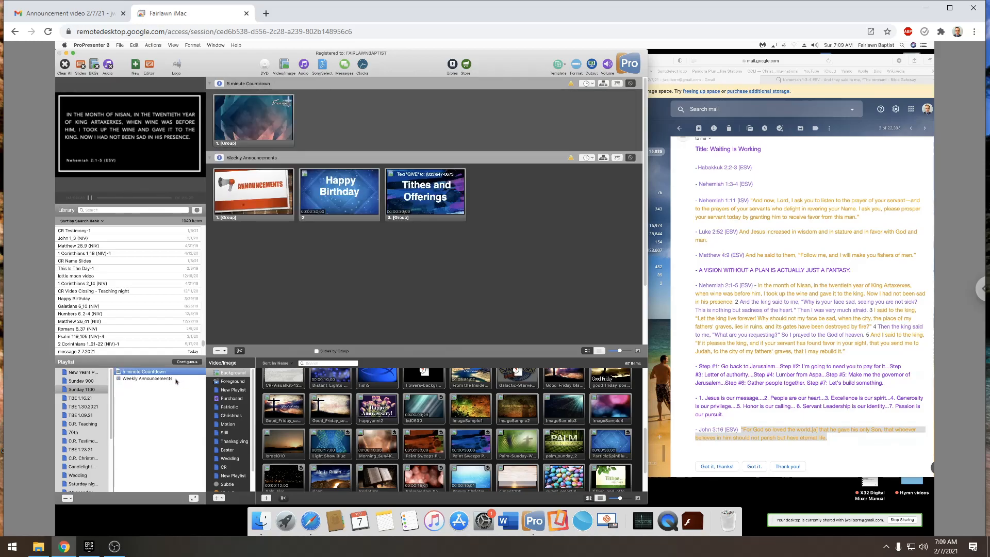
- Find "No Chains On Me" in the library and add it to the Sunday 1100 playlist after Weekly Announcements
left_click(134, 379)
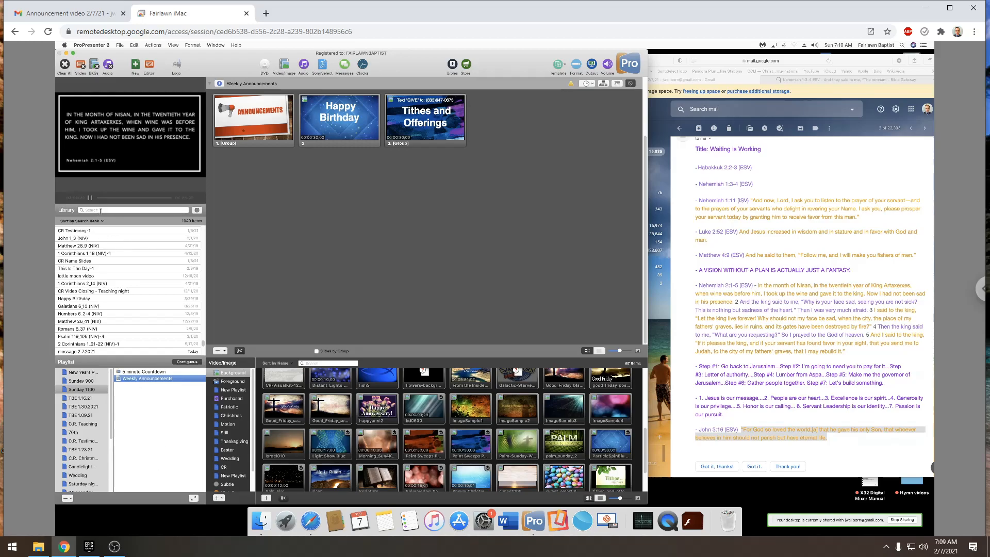
key("ctrl+f")
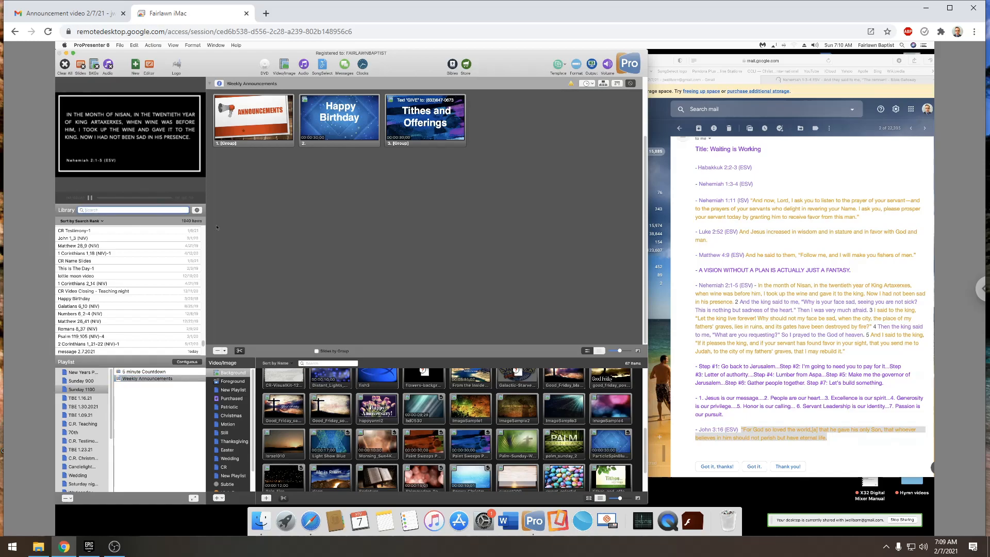
type("no chain")
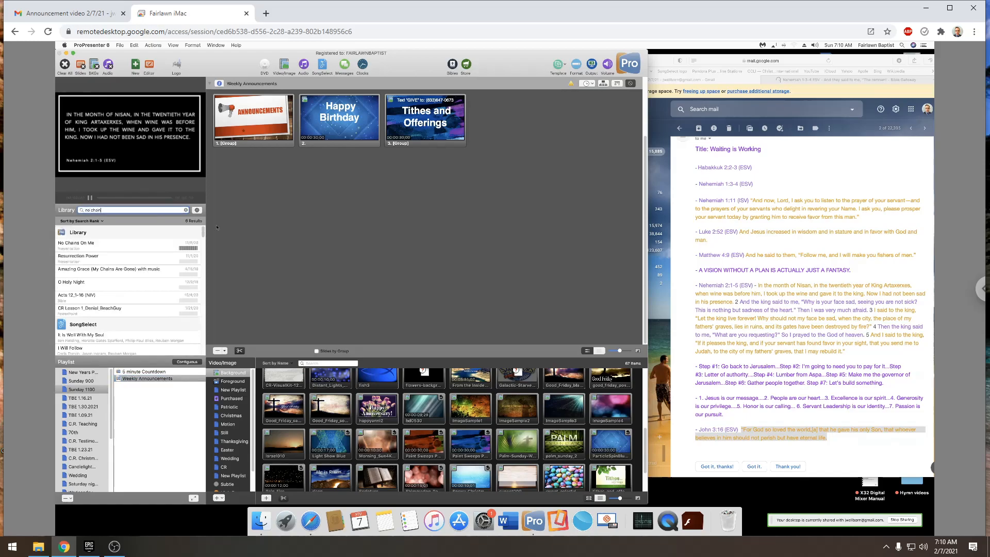
type("s on me")
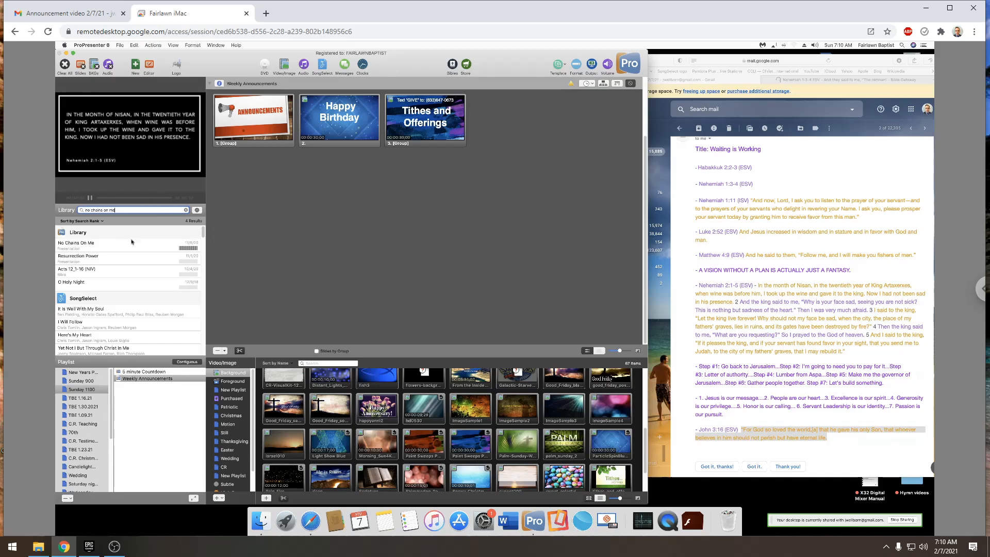
key("Down")
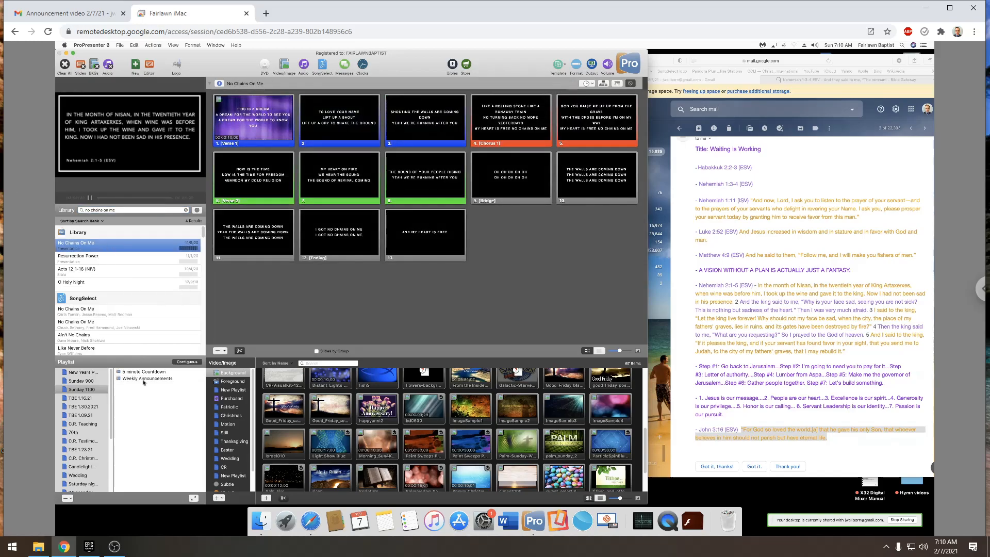
left_click_drag(144, 382, 144, 384)
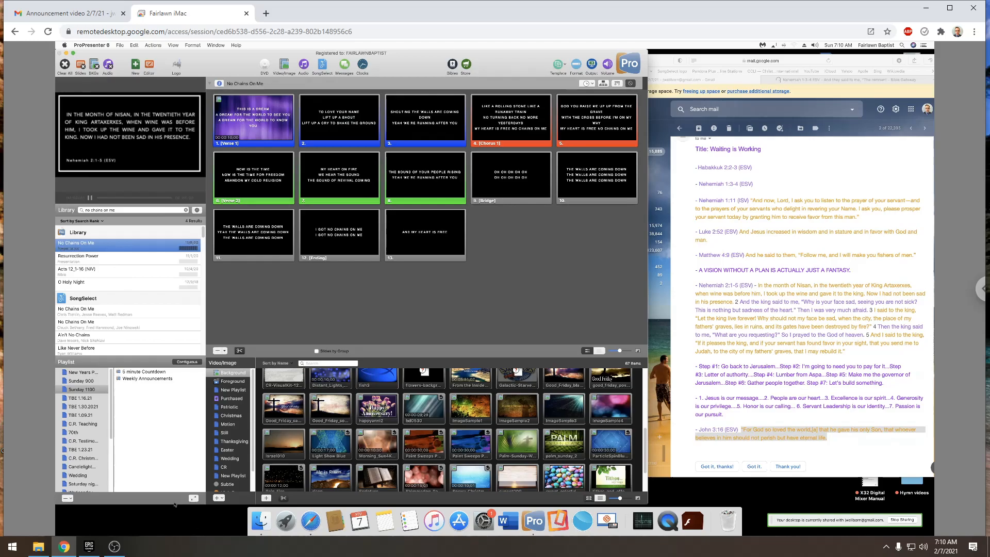
- Find "The Lion And The Lamb" in the library and add it to the end of the Sunday 1100 playlist
left_click(142, 211)
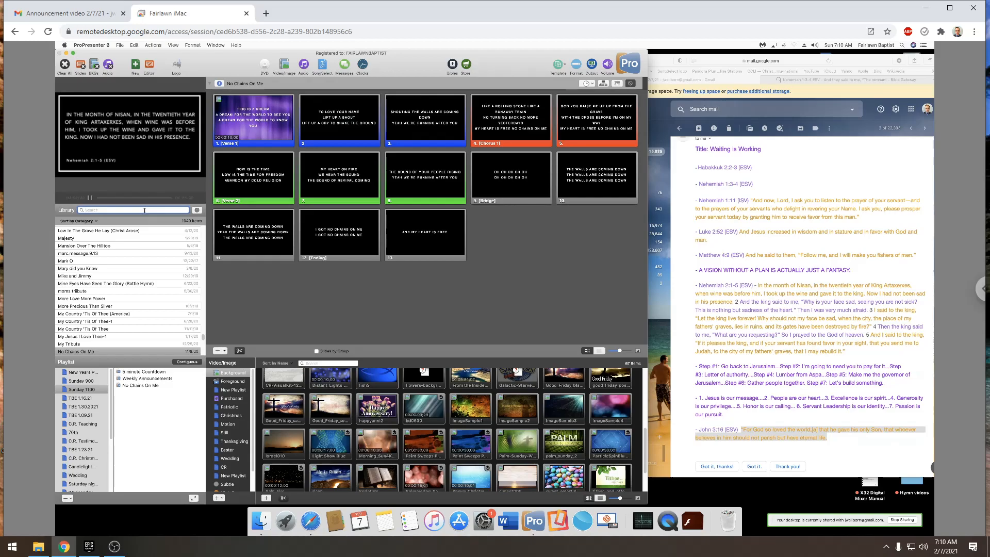
type("the l")
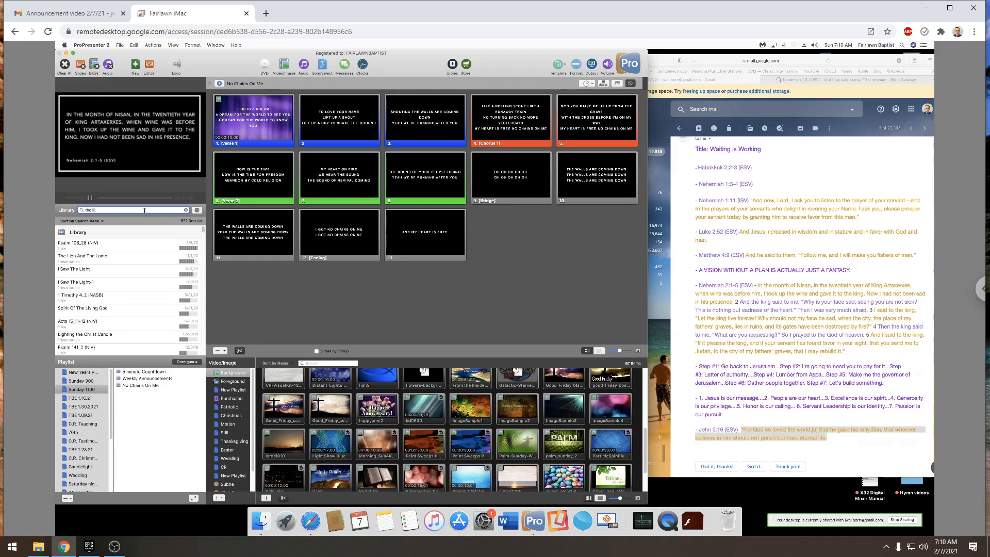
left_click(110, 258)
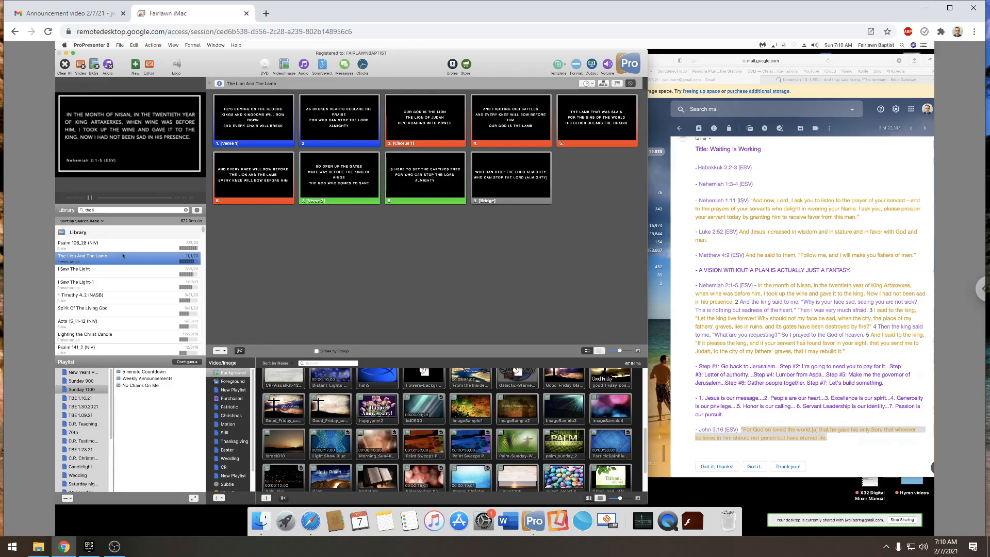
left_click_drag(146, 345, 160, 394)
left_click(159, 394)
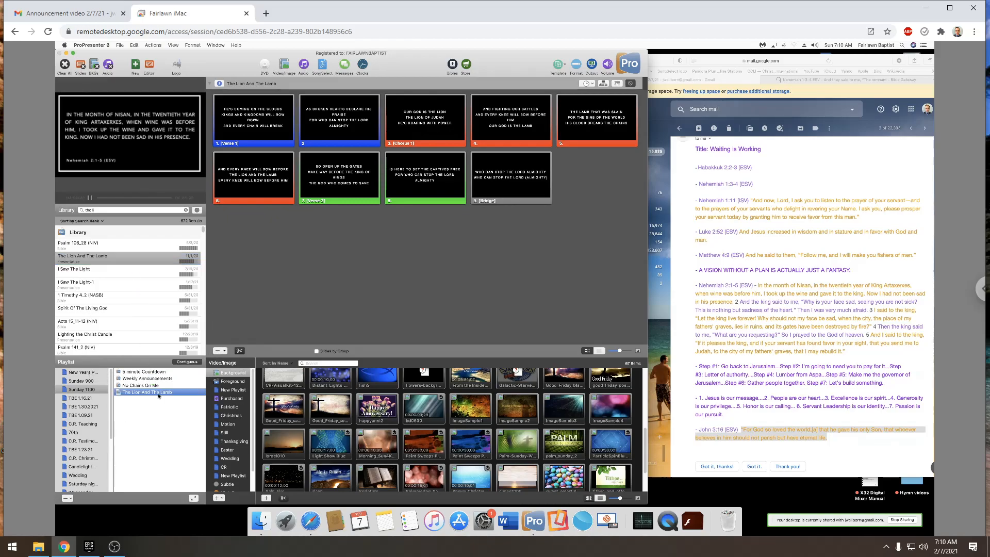
- Open the first slide of "The Lion And The Lamb" for editing and break its second line before "WILL BOW"
right_click(256, 123)
left_click(324, 167)
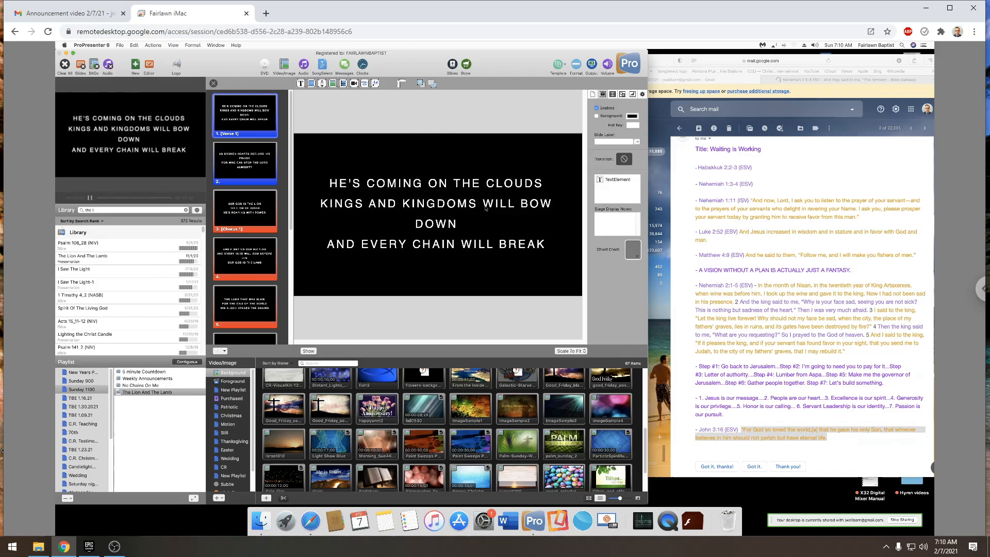
left_click(497, 214)
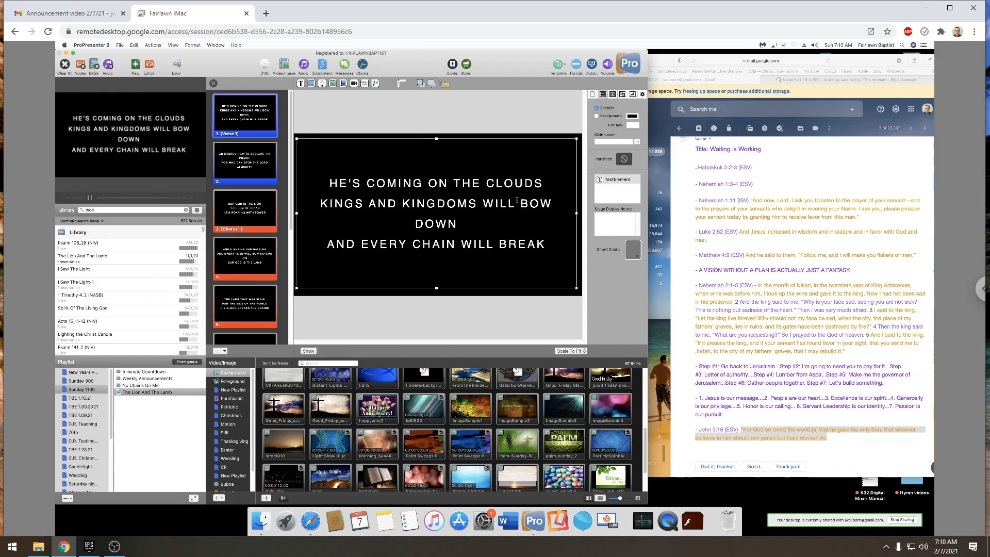
left_click(517, 200)
key("Return")
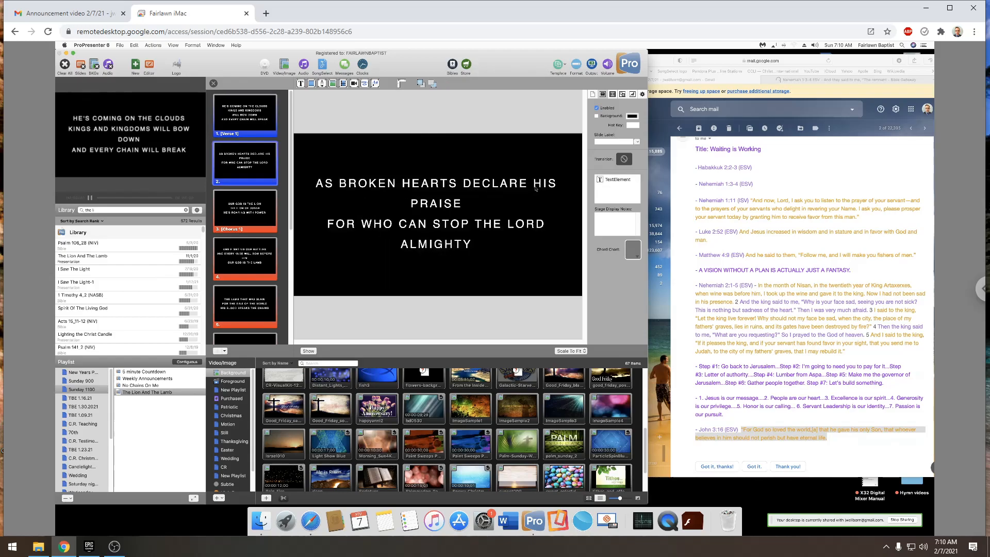
- Break the first line of the second slide's lyrics before "DECLARE HIS PRAISE"
left_click(464, 189)
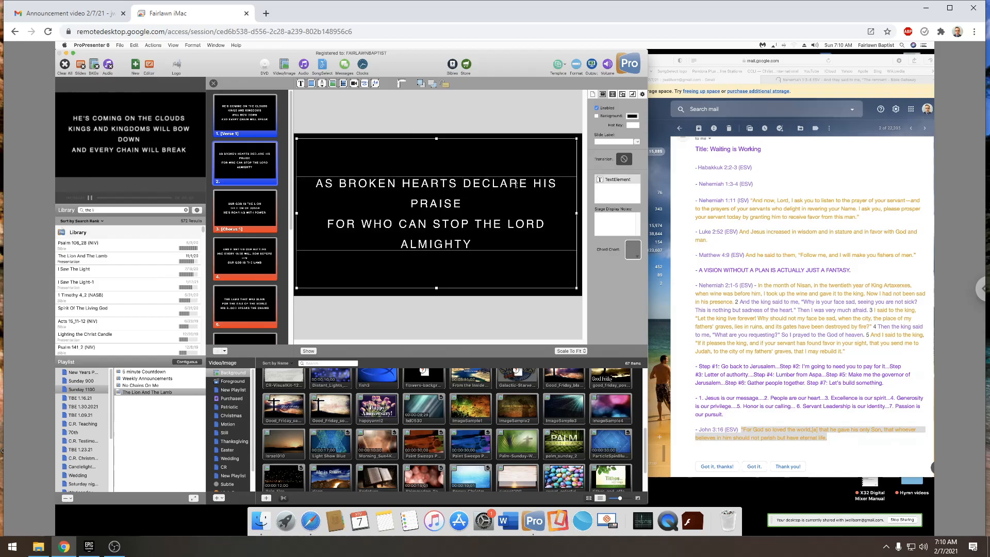
key("BackSpace")
key("Return")
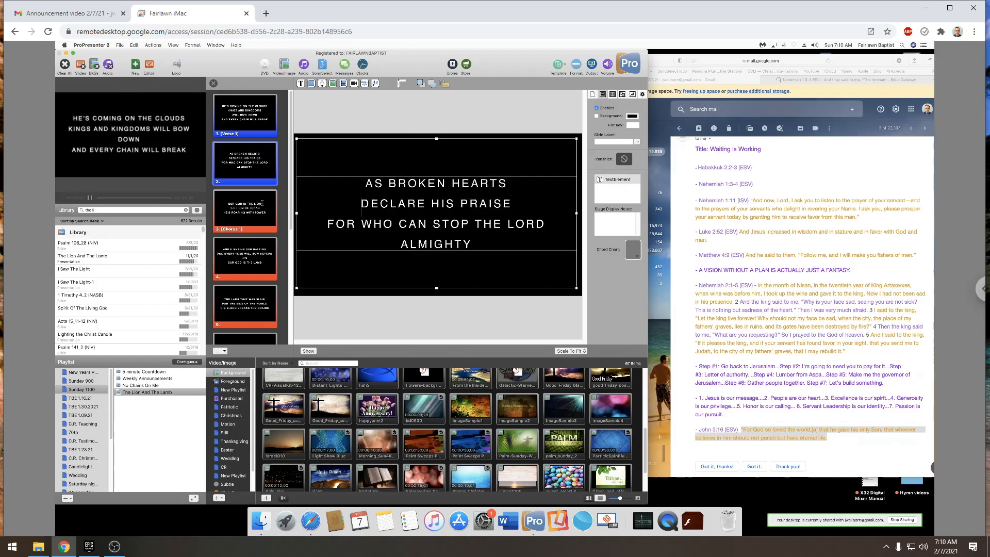
- Break the fourth slide's line "AND EVERY KNEE WILL BOW BEFORE HIM" before "BEFORE HIM"
left_click(250, 216)
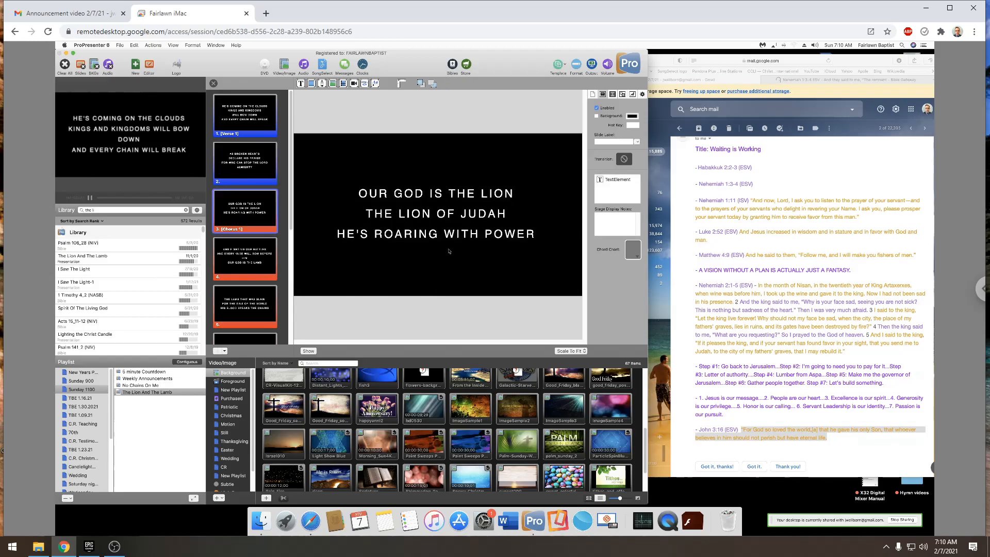
left_click(245, 258)
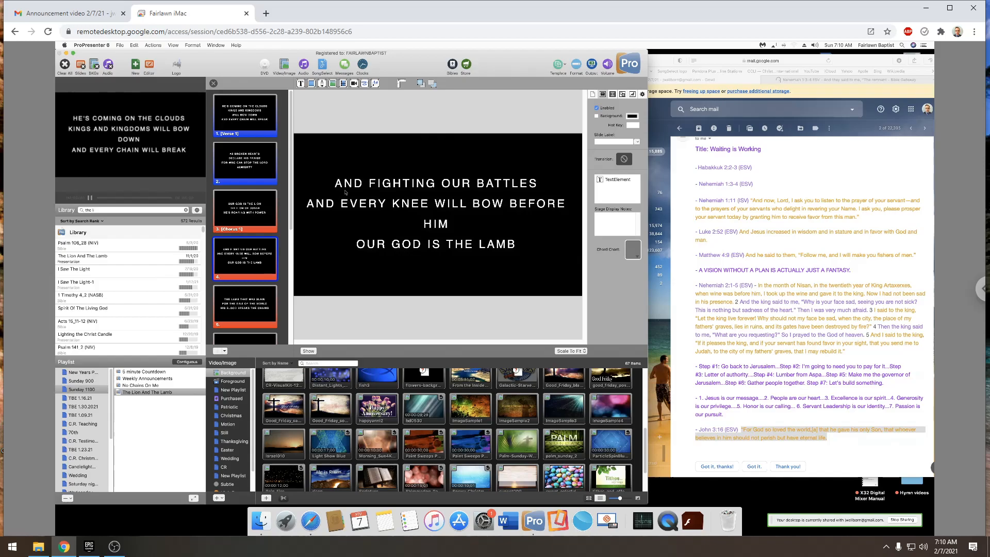
left_click(511, 206)
left_click(513, 205)
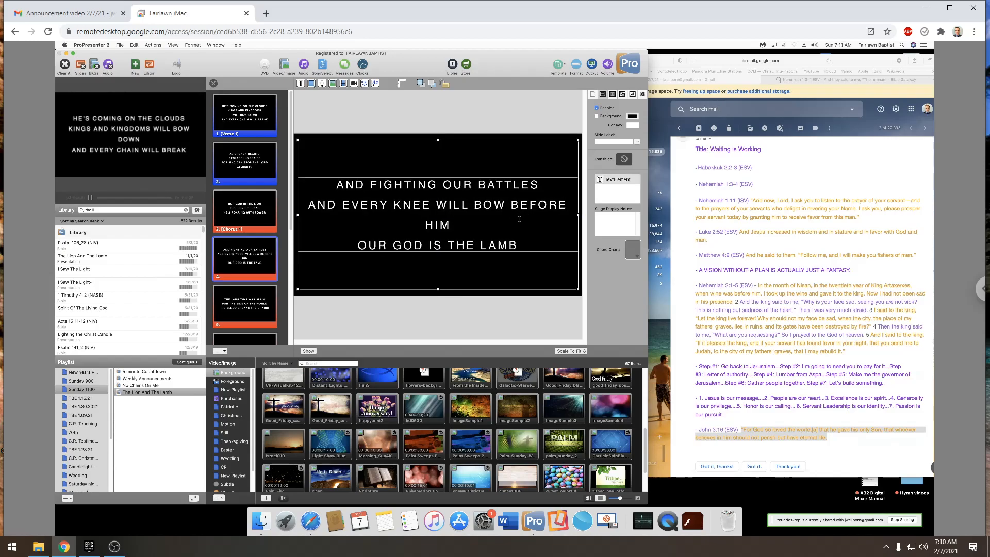
key("Return")
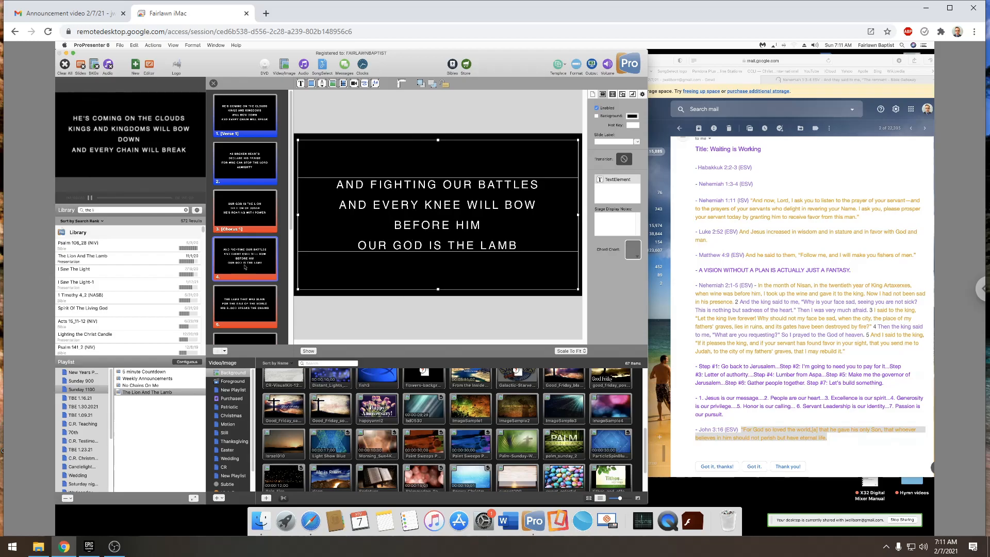
- Break the seventh slide's second line before "KING OF KINGS", check the remaining slides and close the slide editor
left_click(248, 310)
scroll(249, 312, "down", 2)
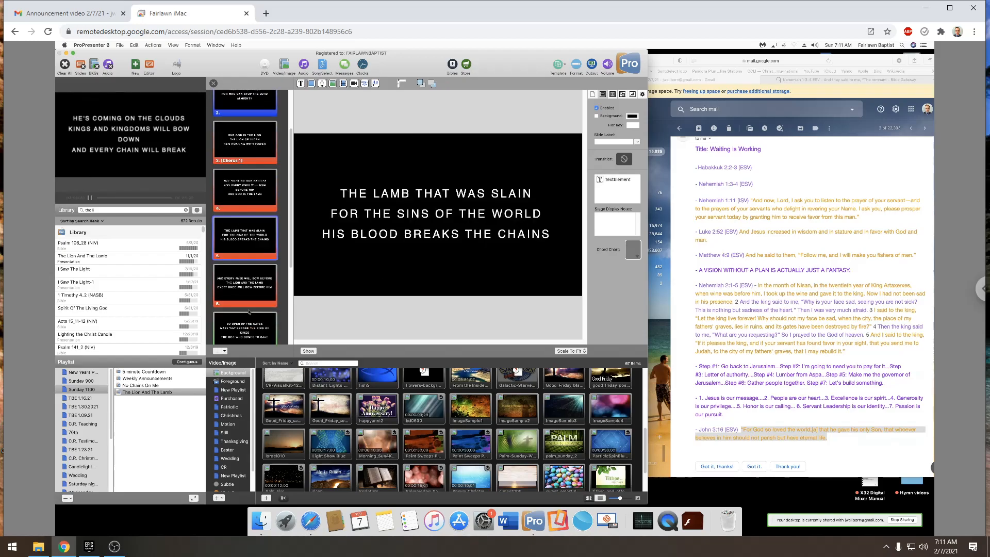
scroll(248, 312, "down", 1)
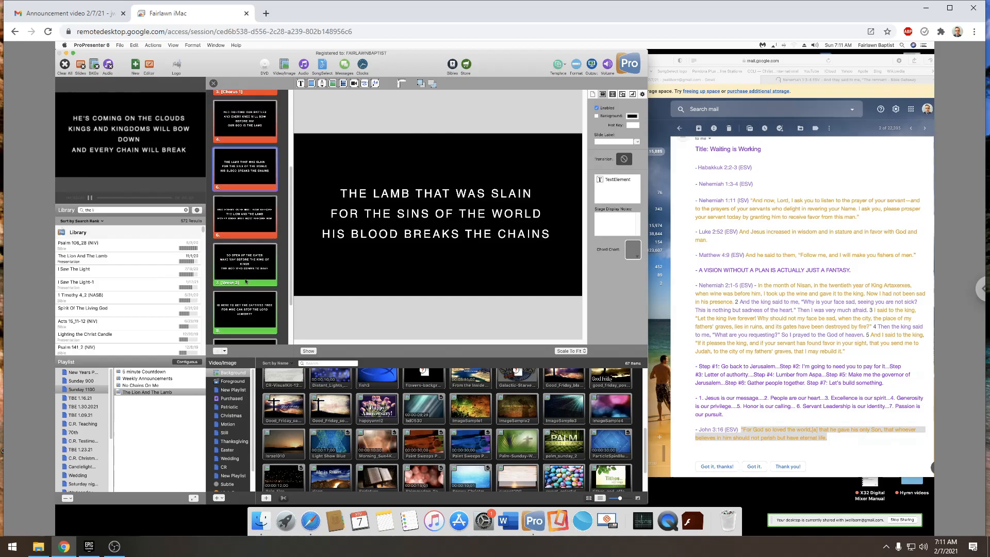
left_click(246, 281)
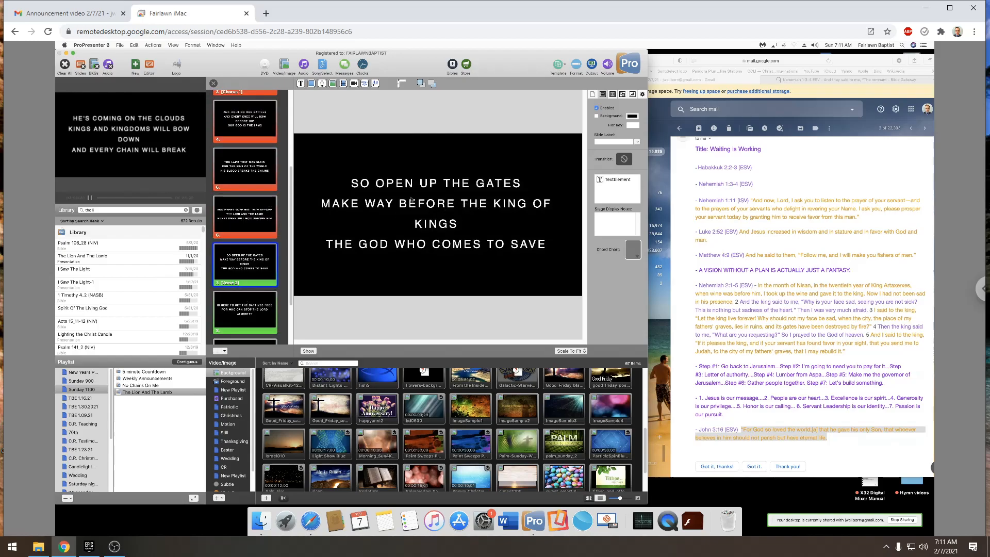
left_click(495, 205)
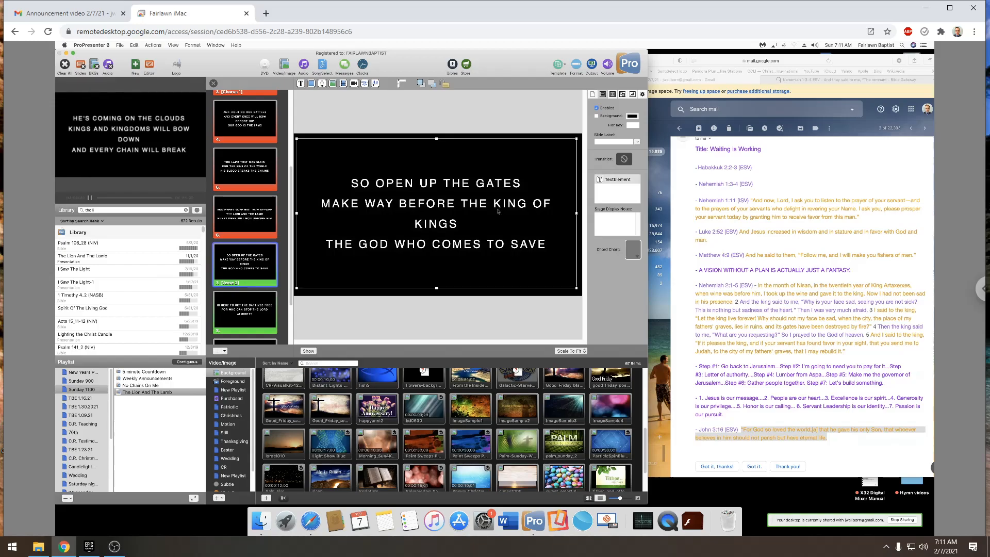
double_click(496, 207)
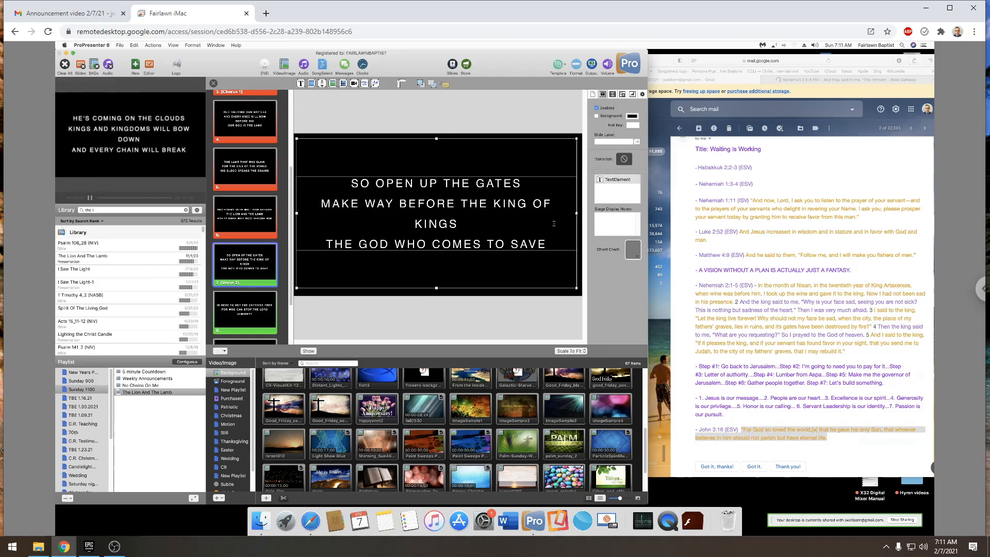
key("Return")
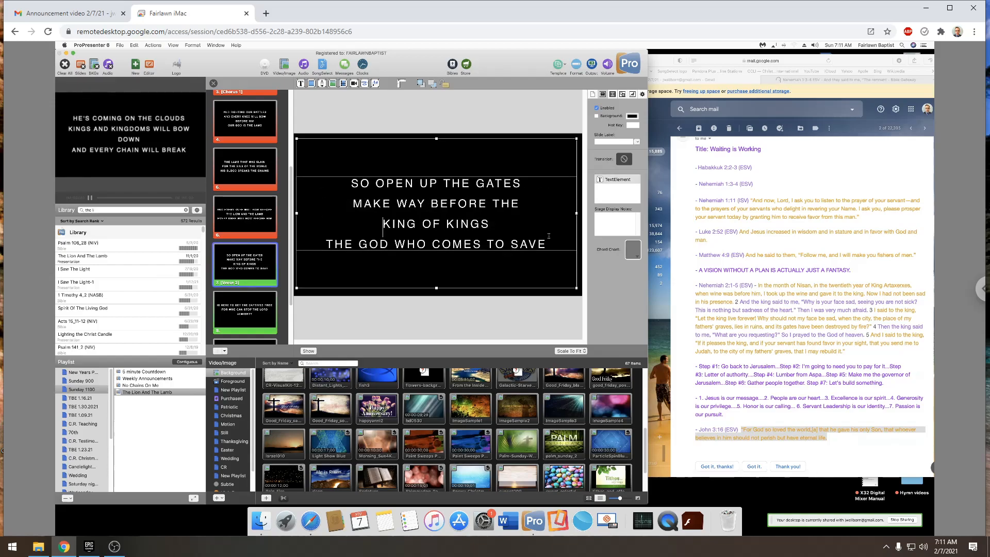
left_click(243, 314)
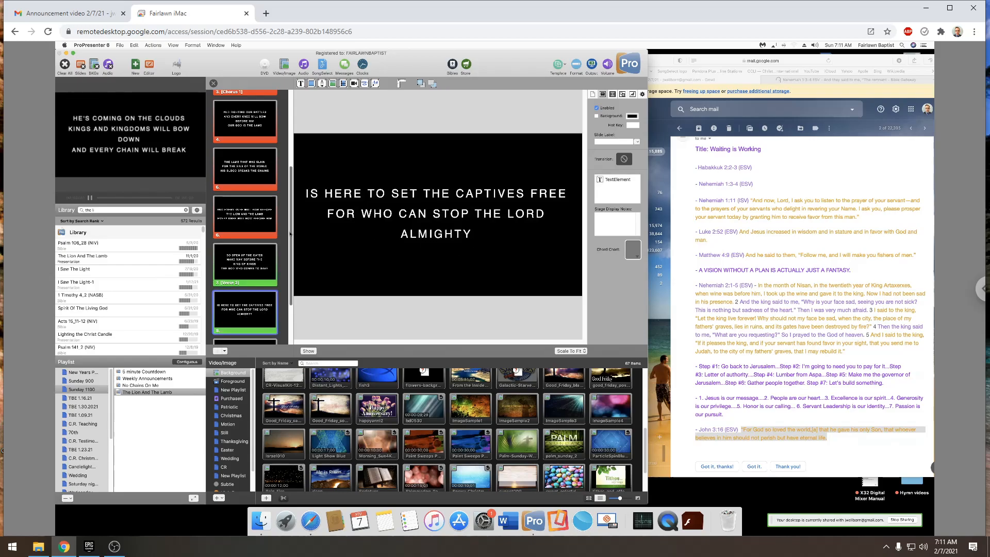
left_click_drag(288, 247, 291, 271)
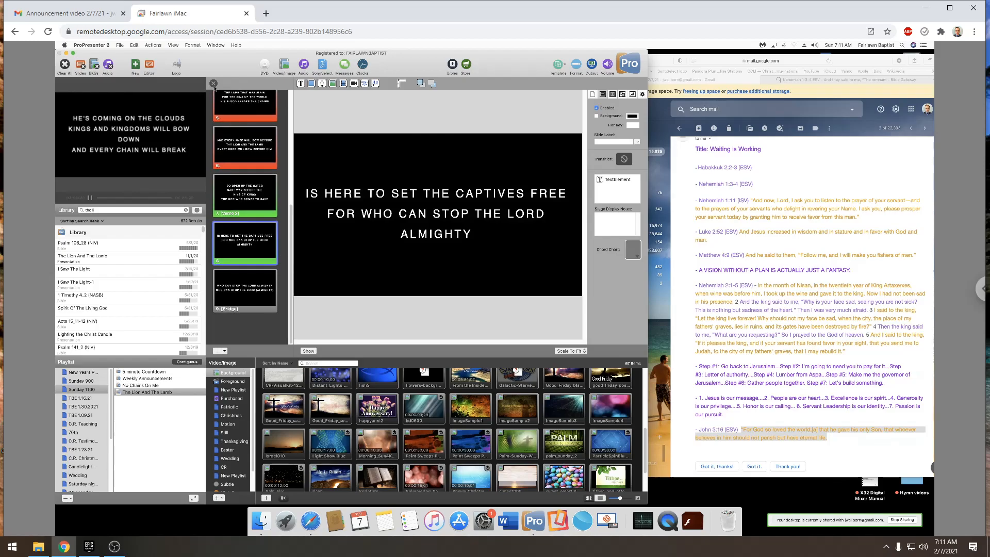
left_click(213, 84)
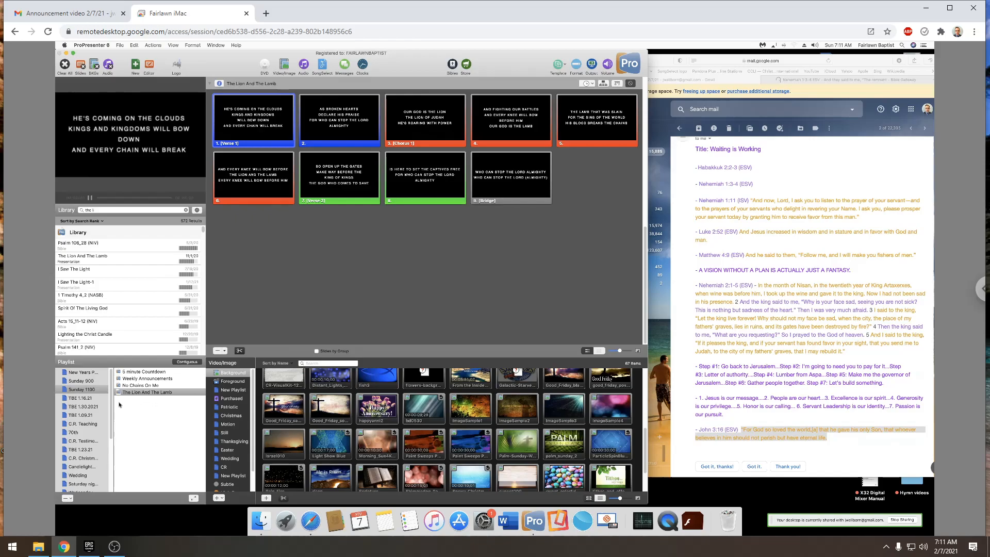
- Search the library for "king of my heart" and add "King Of My Heart-1" to the end of the Sunday 1100 playlist
left_click(115, 211)
type("king of my hea")
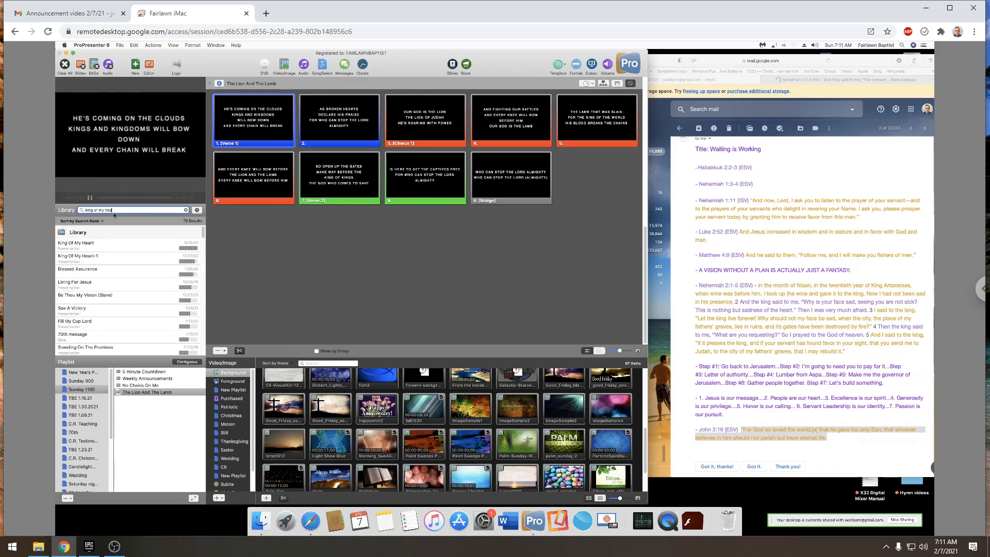
type("rt")
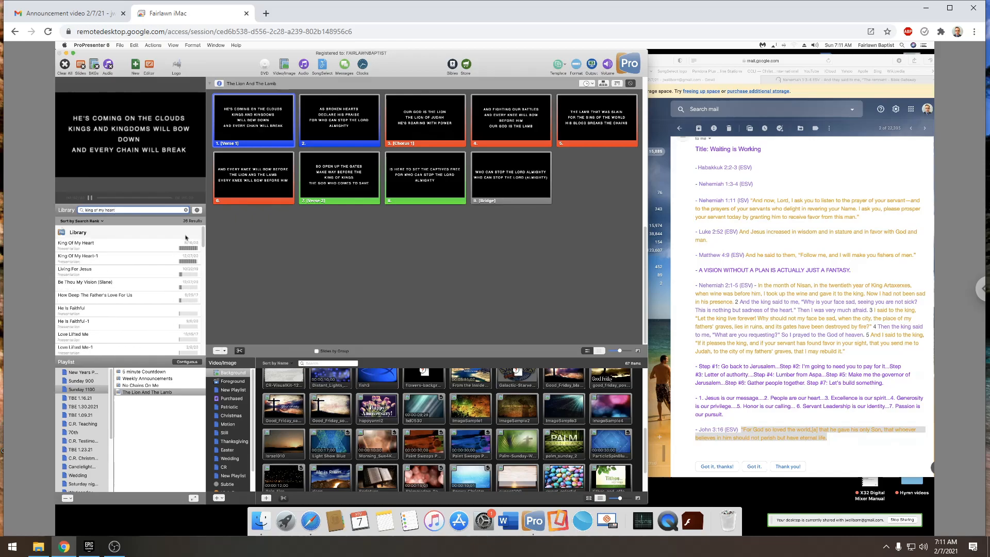
left_click(135, 258)
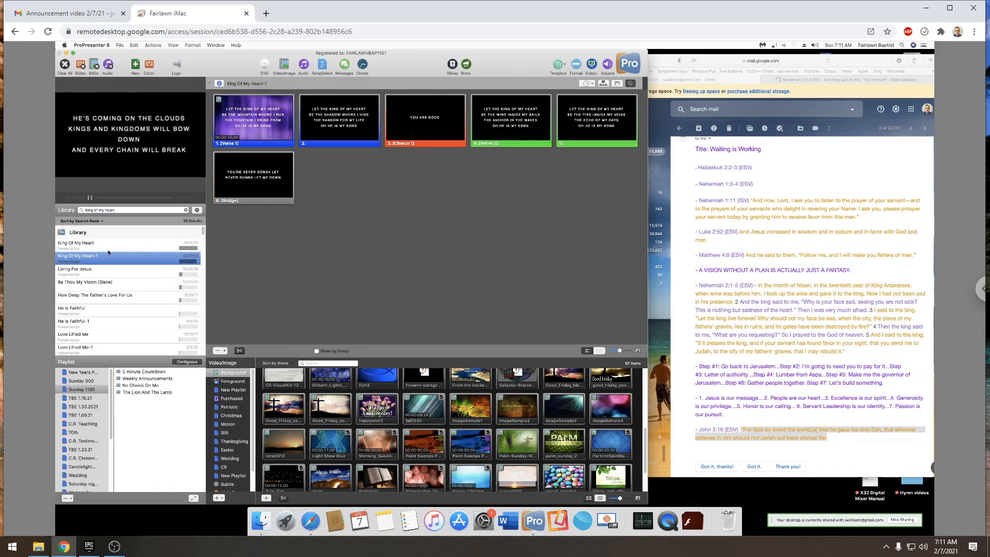
left_click_drag(120, 257, 167, 397)
- Search the web for "no chains on me chris timlon" and check the song's lyrics against the No Chains On Me slides
left_click(150, 385)
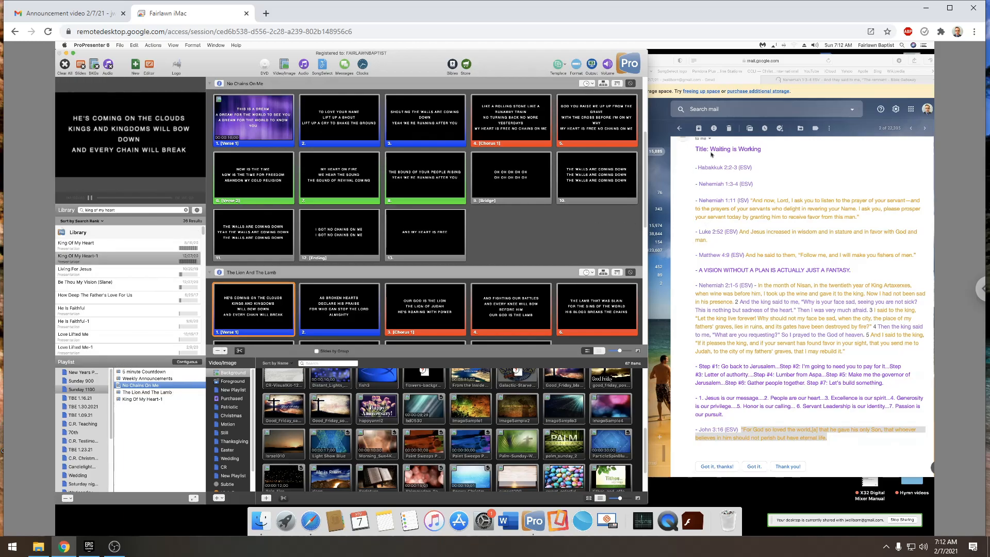
left_click(669, 66)
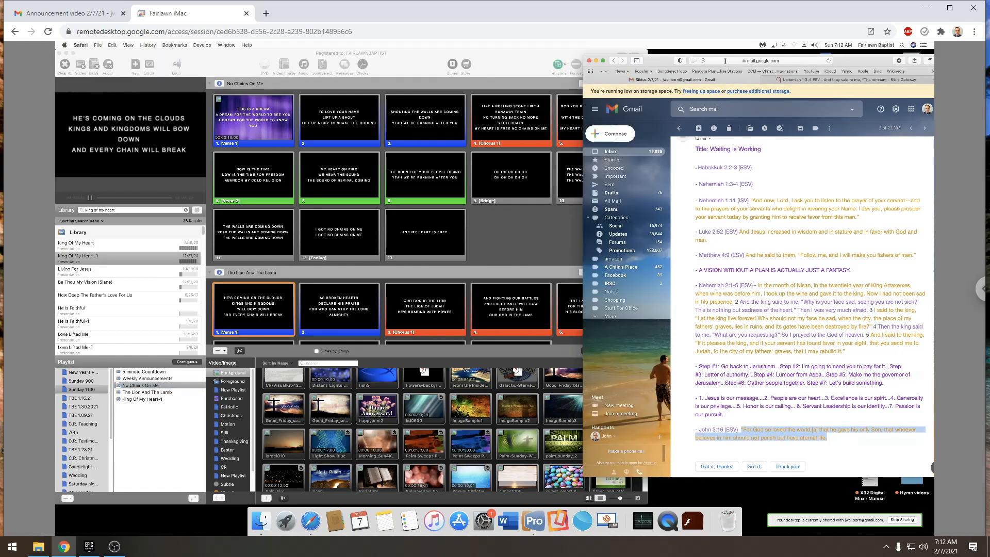
left_click(725, 62)
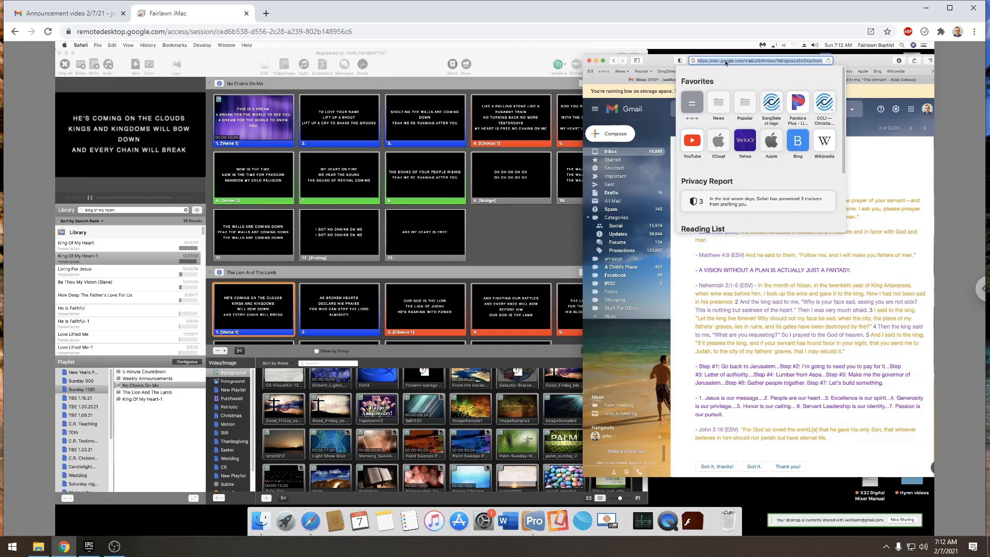
type("no chal")
type("n me ch")
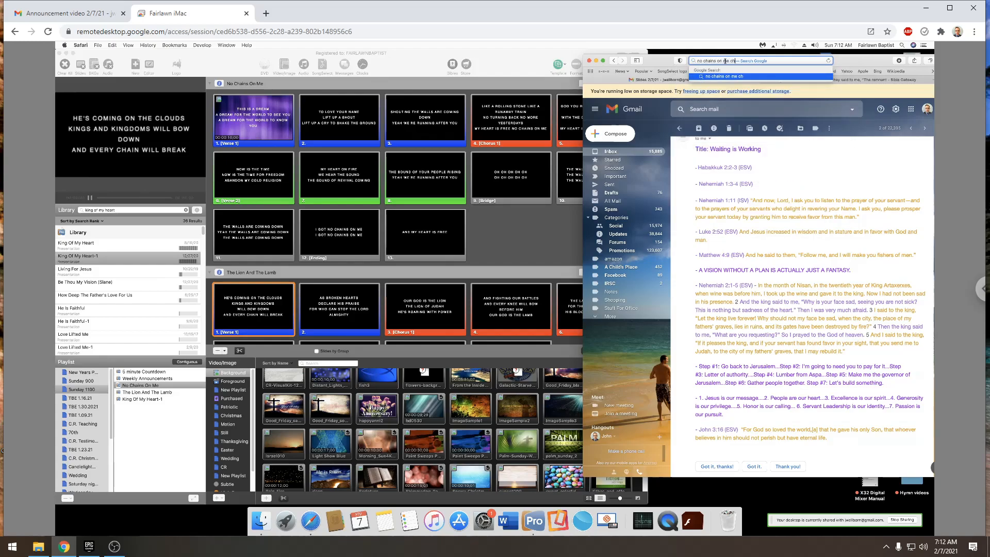
type("ris timlon")
key("Return")
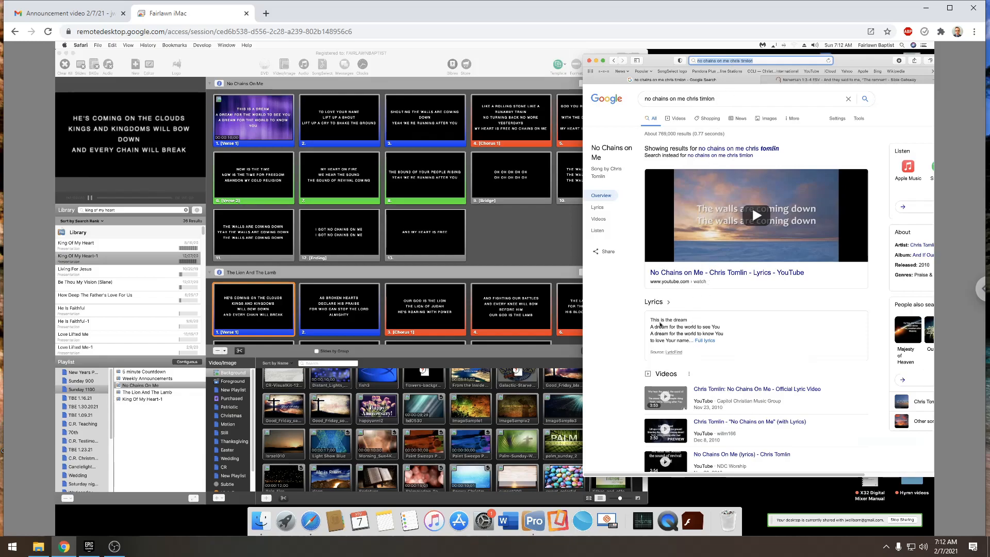
left_click_drag(651, 320, 728, 332)
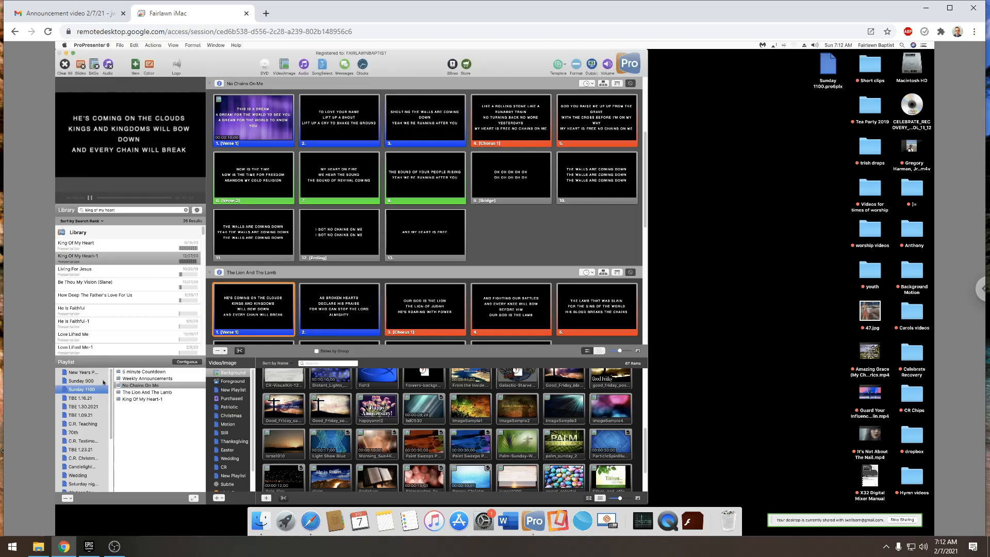
- Copy the "message 2.7.2021" presentation from the Sunday 900 playlist to the end of the Sunday 1100 playlist
left_click(96, 381)
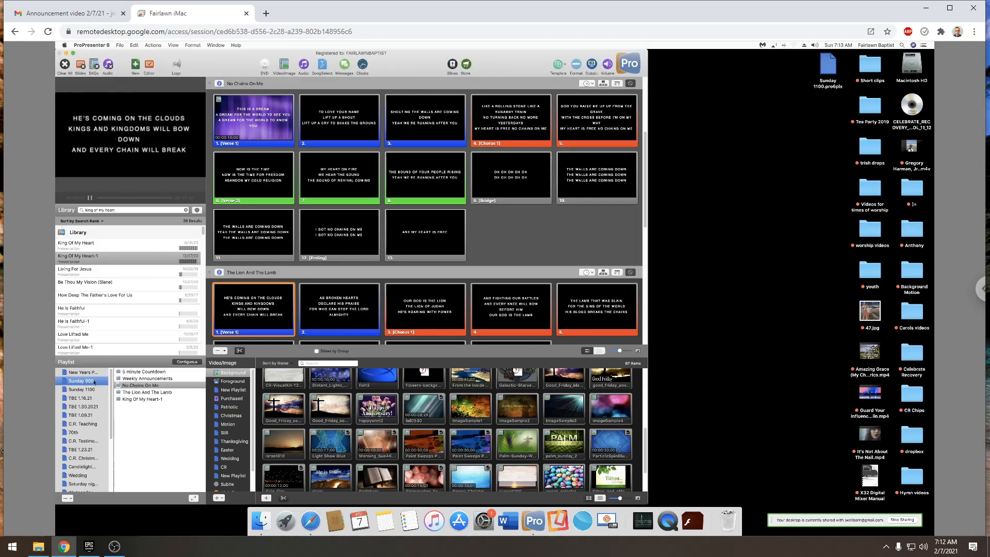
left_click(132, 406)
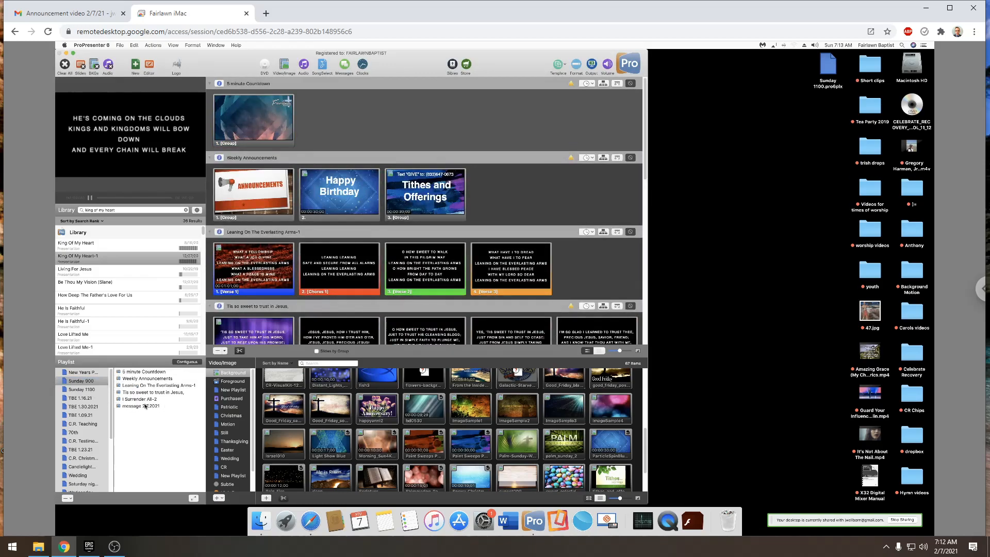
left_click(82, 382)
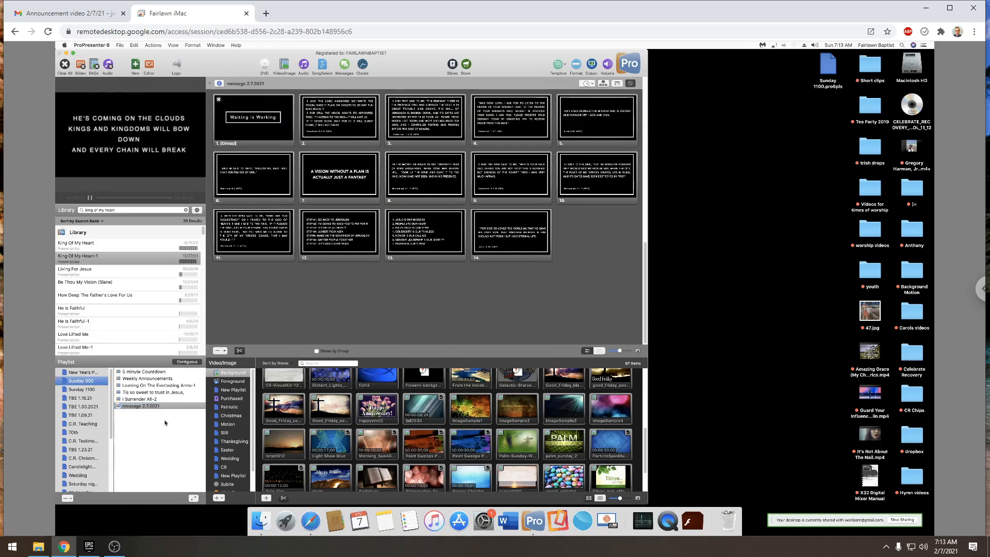
left_click(87, 390)
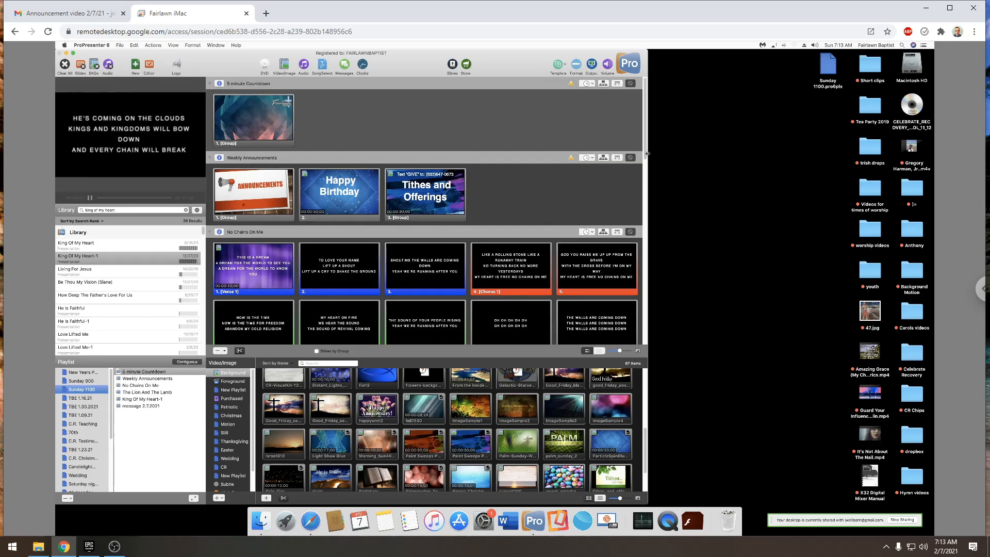
- Enlarge the slide area by widening the window across the desktop, reducing the slide thumbnails to seven per row and hiding the media bin
left_click_drag(875, 163, 923, 166)
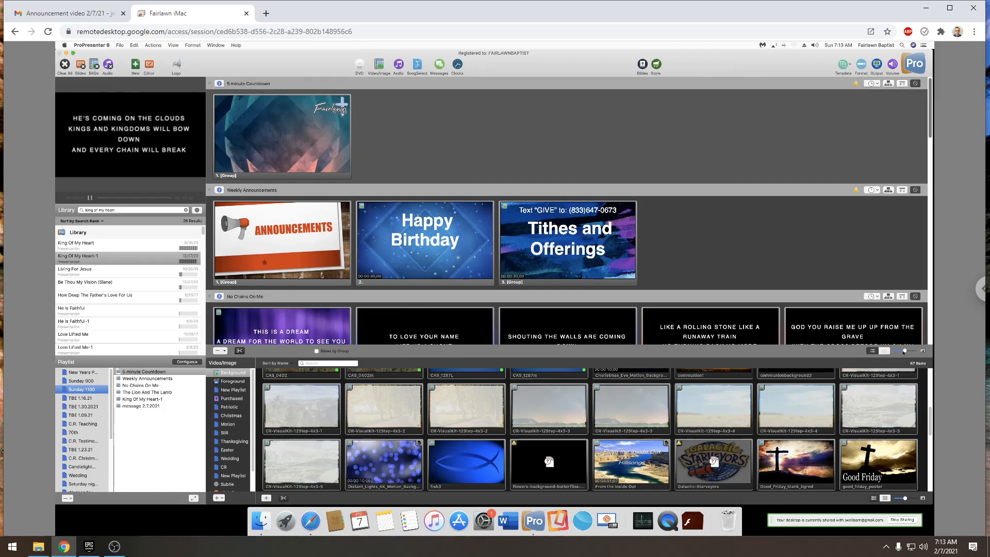
left_click_drag(904, 352, 899, 353)
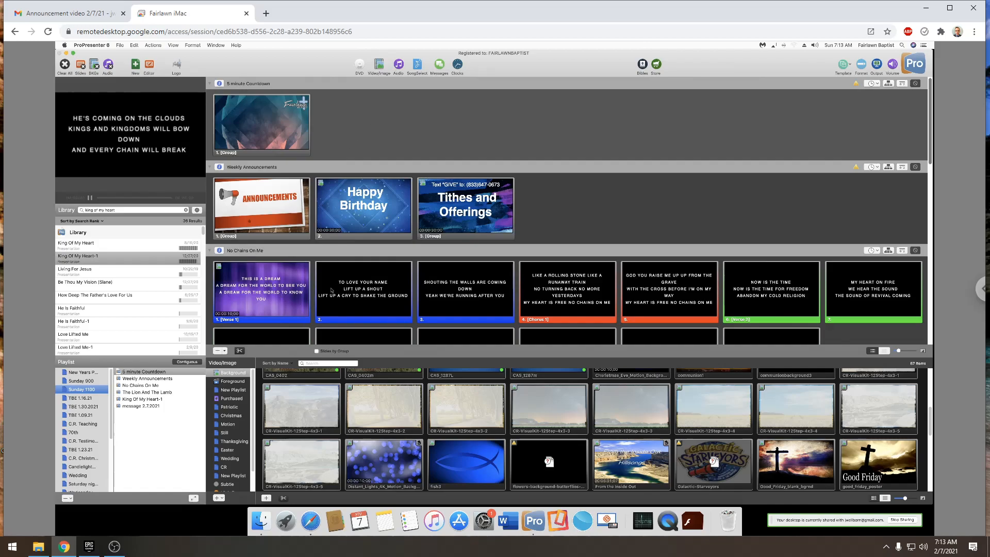
left_click(379, 64)
- Remove the "Vertical_Blur_4K_Motion_Background_Loop" cue from the first King Of My Heart-1 slide and clear all live output
scroll(297, 399, "down", 2)
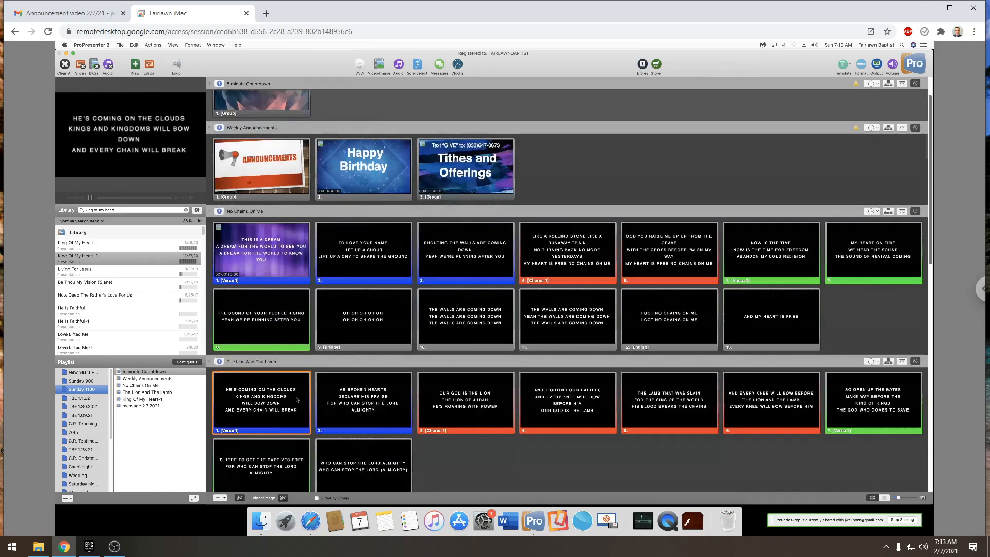
scroll(297, 400, "down", 1)
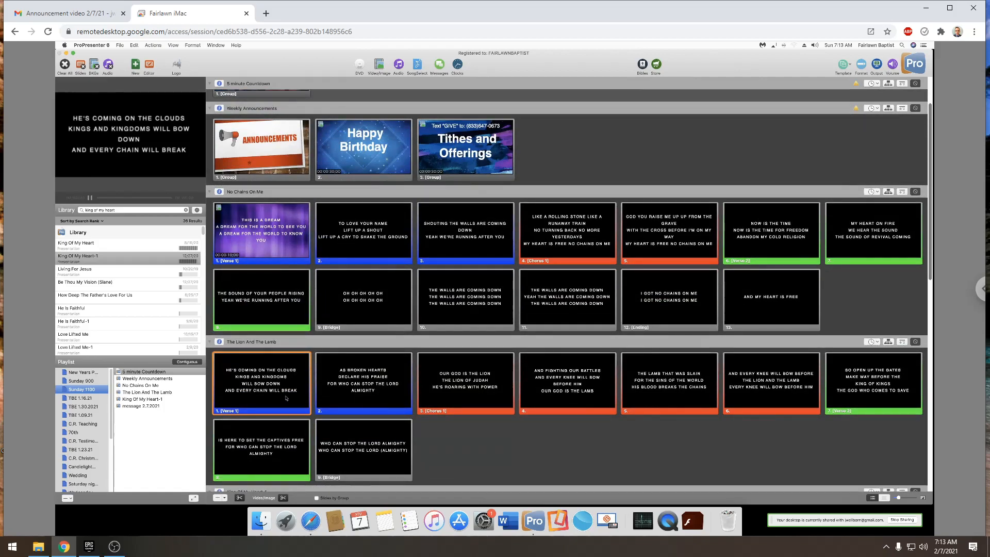
scroll(275, 401, "down", 1)
scroll(274, 401, "down", 1)
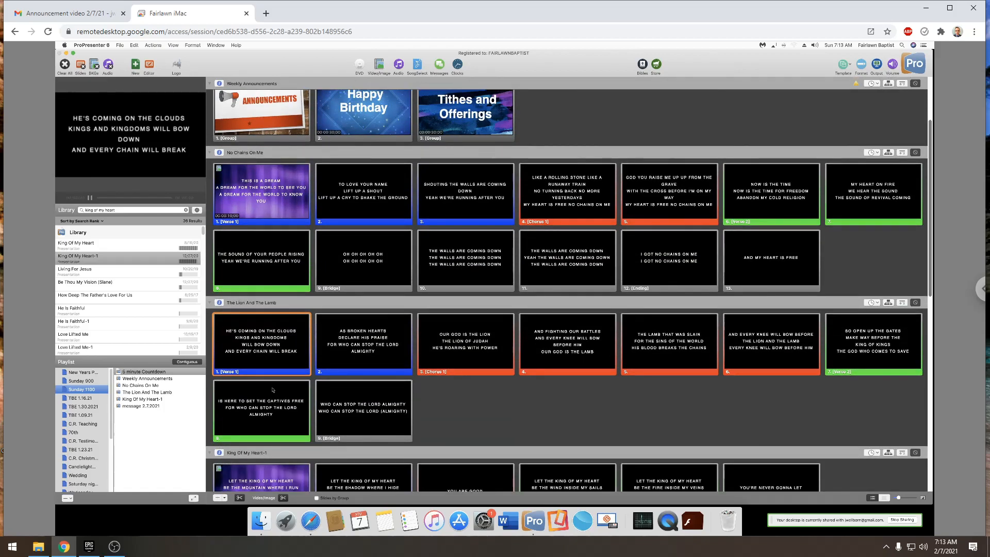
scroll(277, 374, "down", 2)
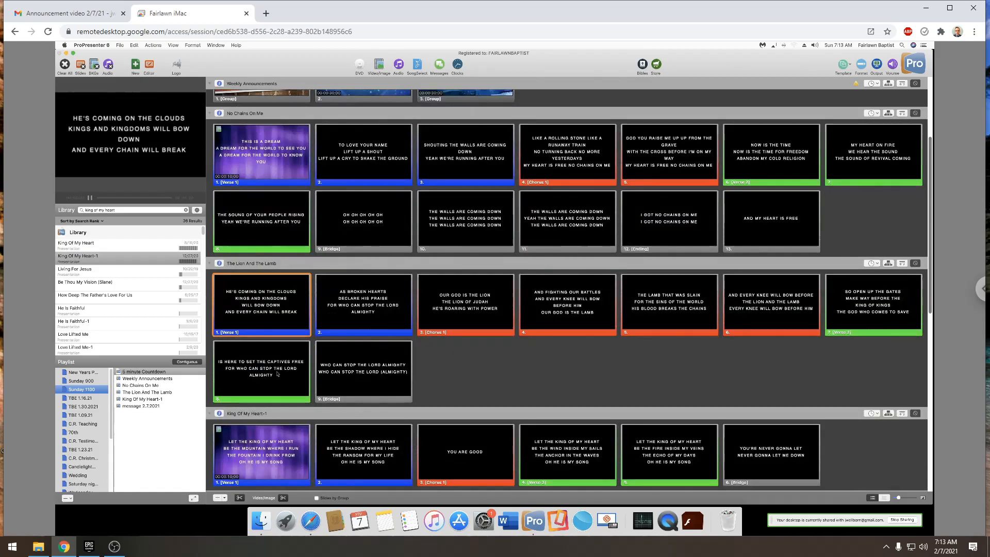
left_click(277, 442)
right_click(284, 438)
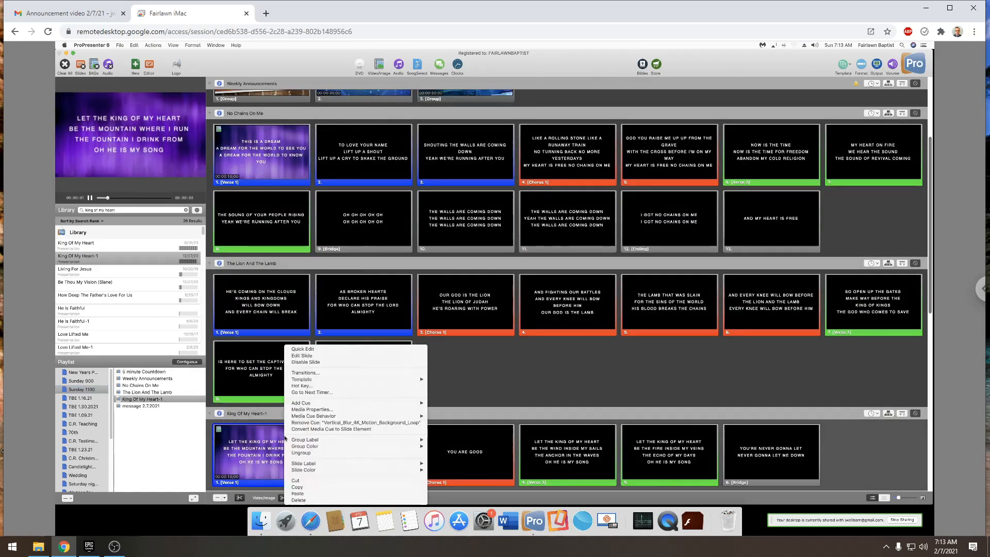
left_click(316, 423)
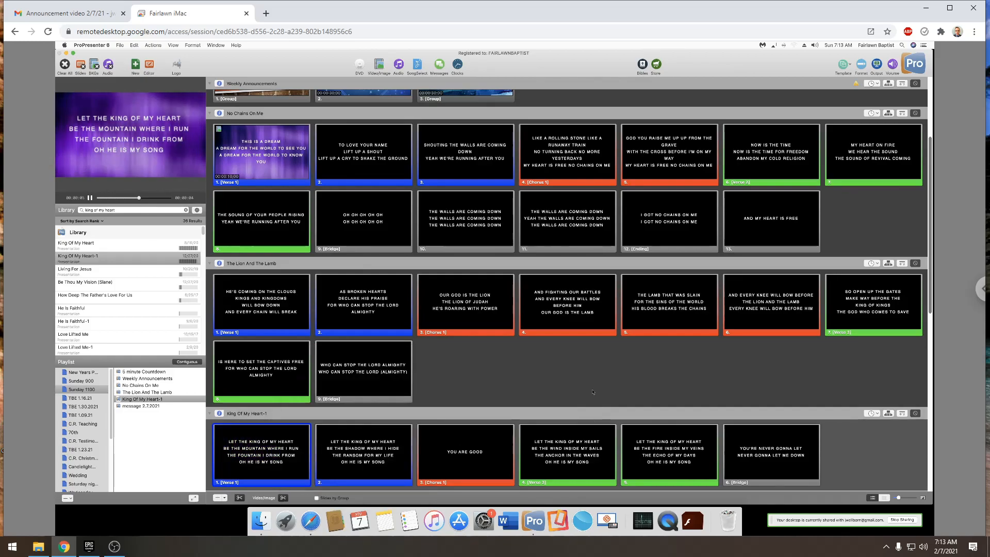
left_click(65, 73)
- Preview backgrounds in the Purchased media playlist and apply Colorful Polygons 04 to the first slide of The Lion And The Lamb
left_click(379, 66)
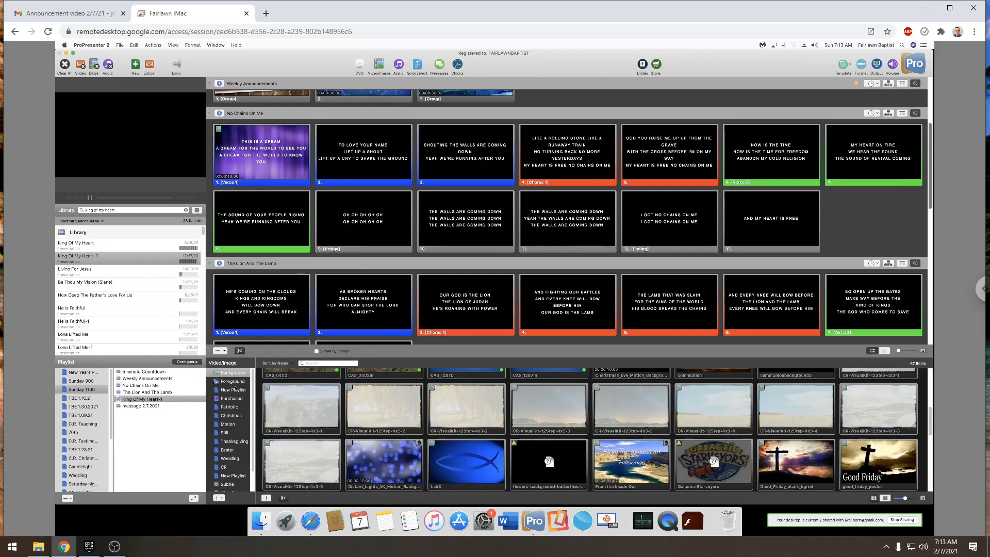
scroll(253, 468, "down", 2)
left_click(246, 481)
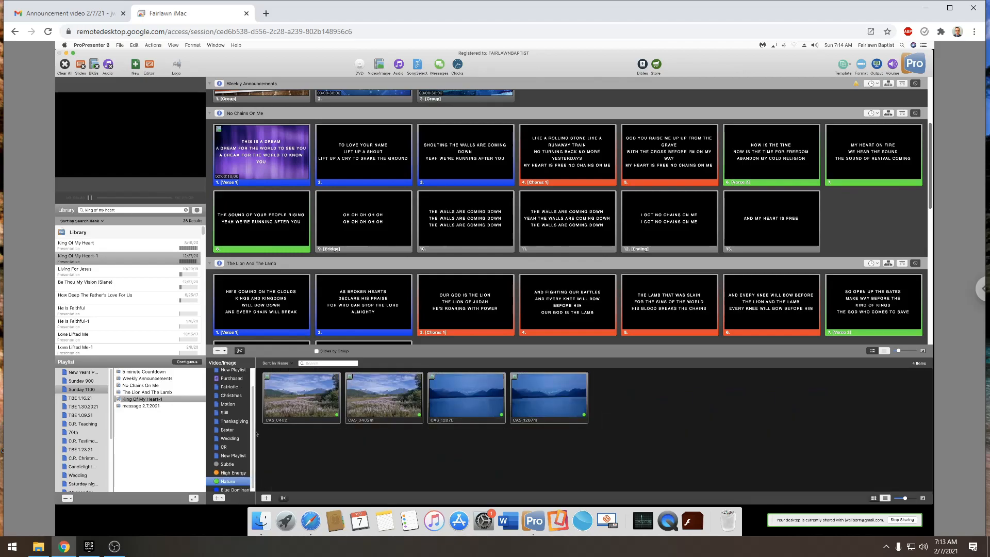
left_click(234, 378)
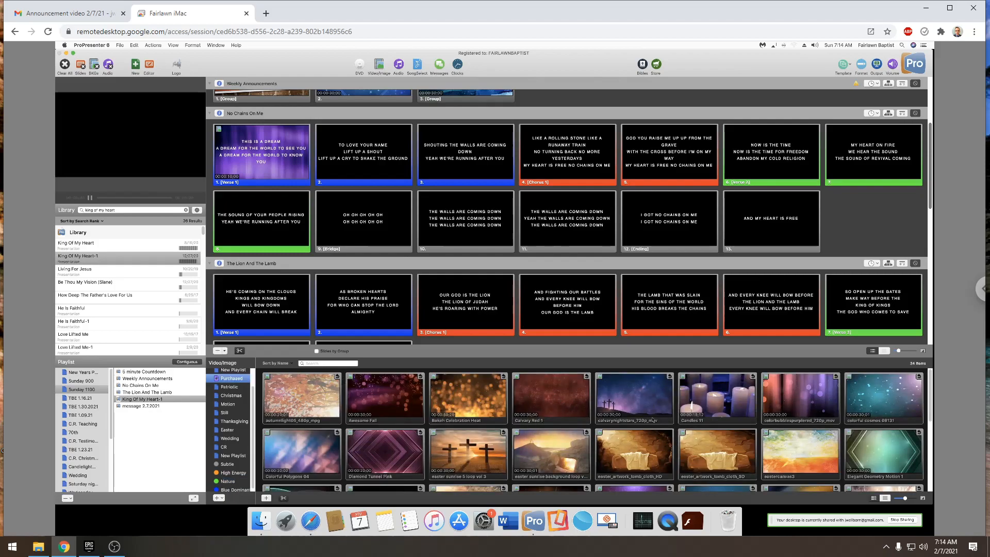
left_click(873, 402)
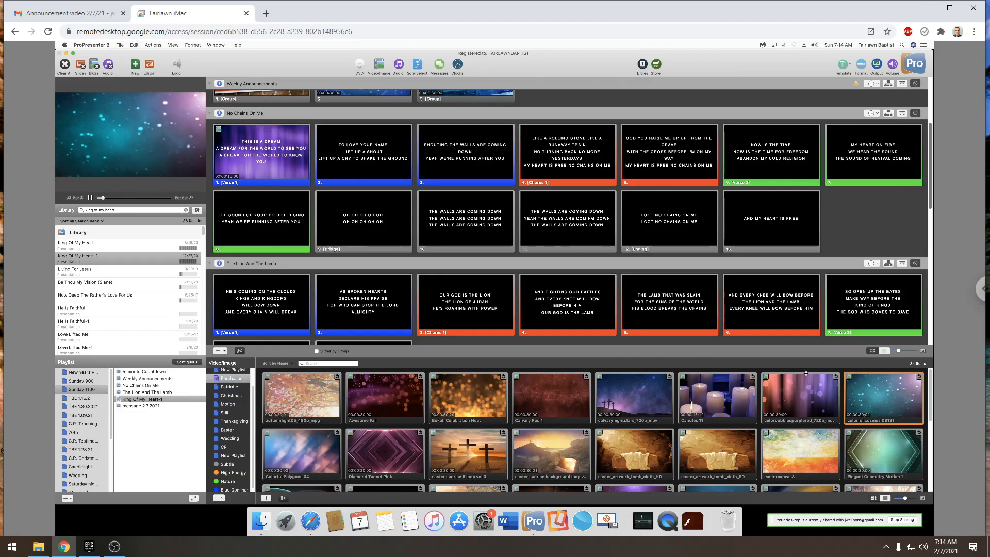
left_click(813, 457)
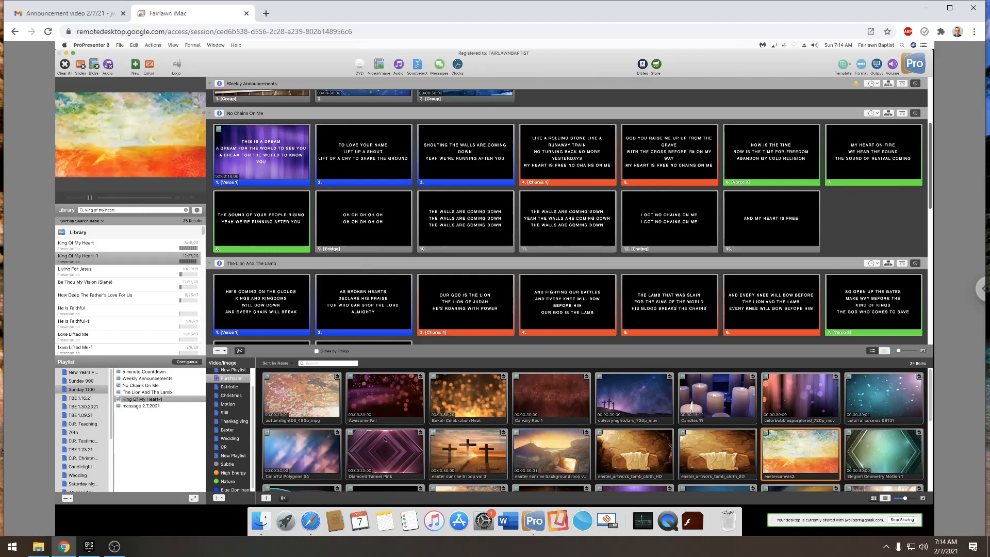
left_click(303, 450)
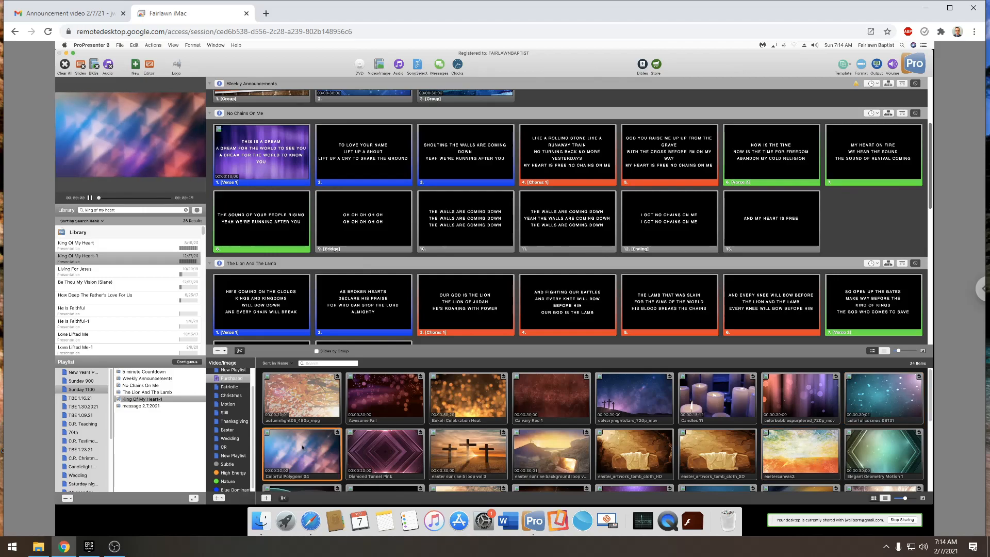
left_click_drag(297, 466, 260, 305)
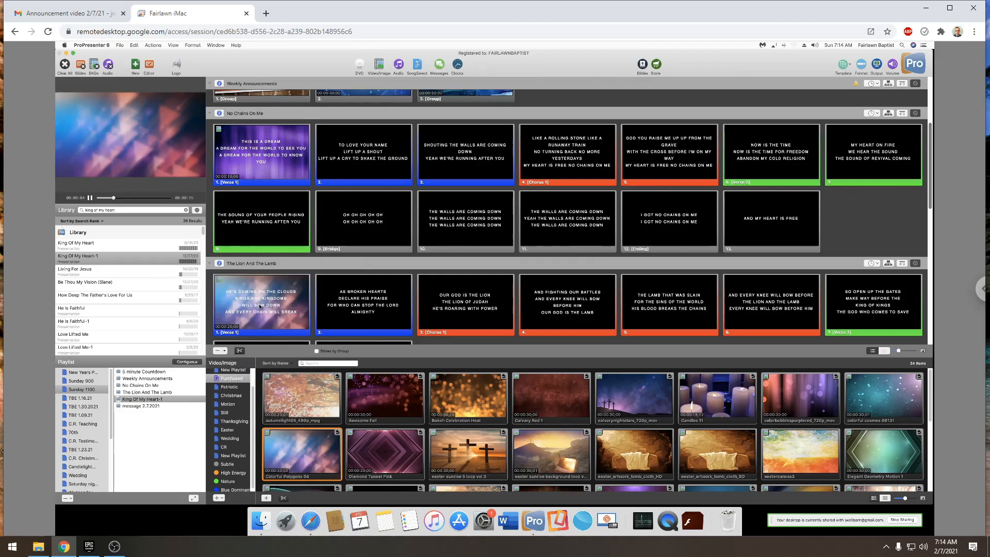
left_click(289, 317)
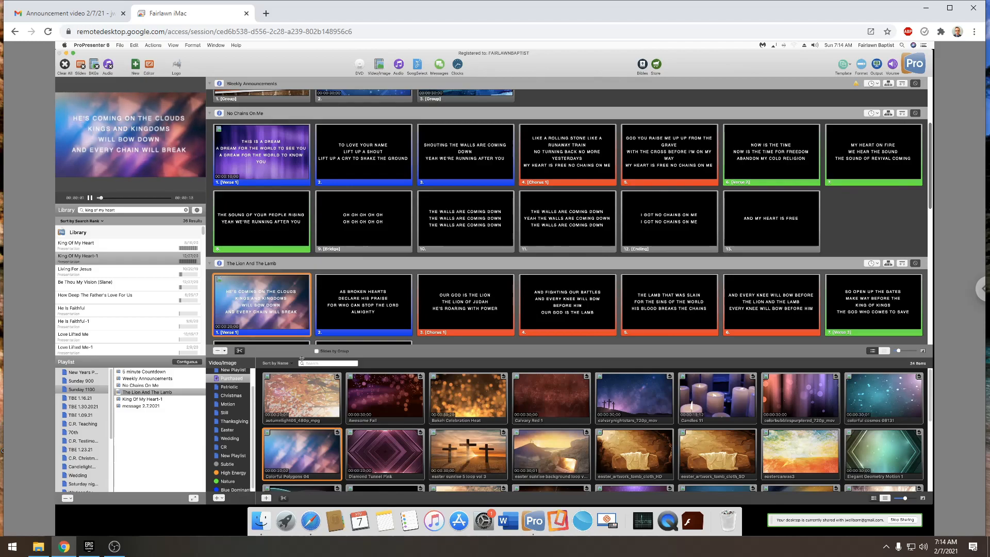
left_click(368, 308)
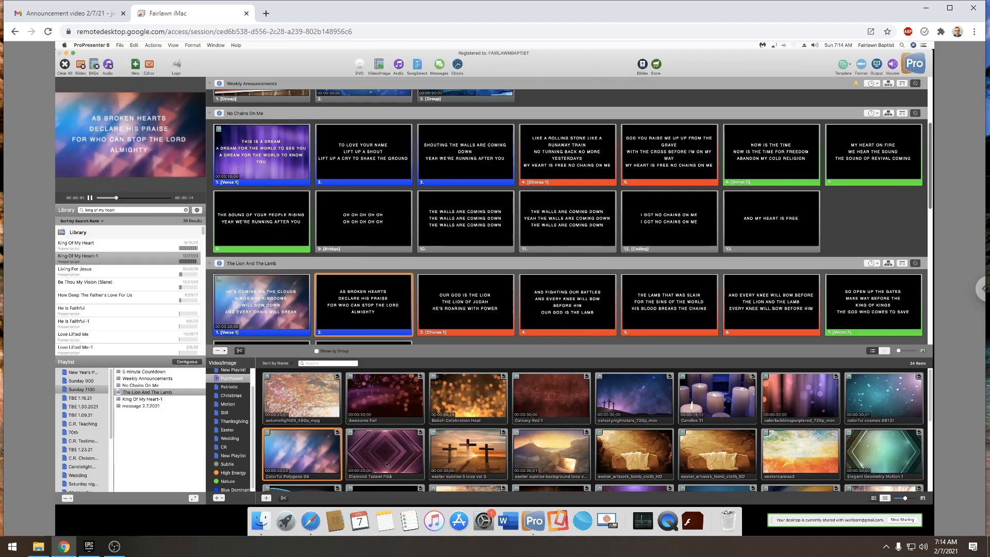
- Preview the Diamond Tunnel Pink and Bokeh Celebration Heat backgrounds behind the live lyrics and examine the remaining Purchased media
left_click(419, 453)
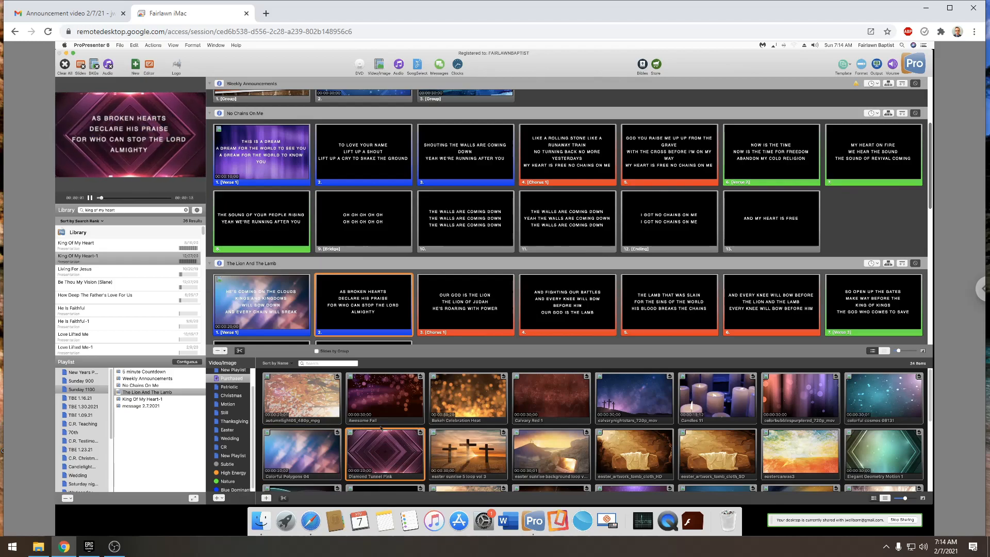
scroll(310, 281, "down", 5)
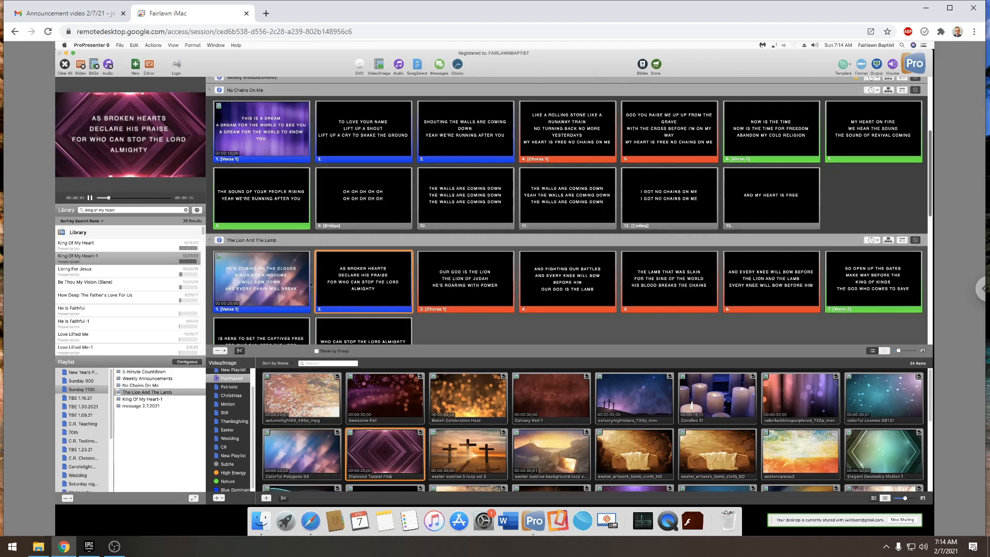
scroll(299, 298, "down", 1)
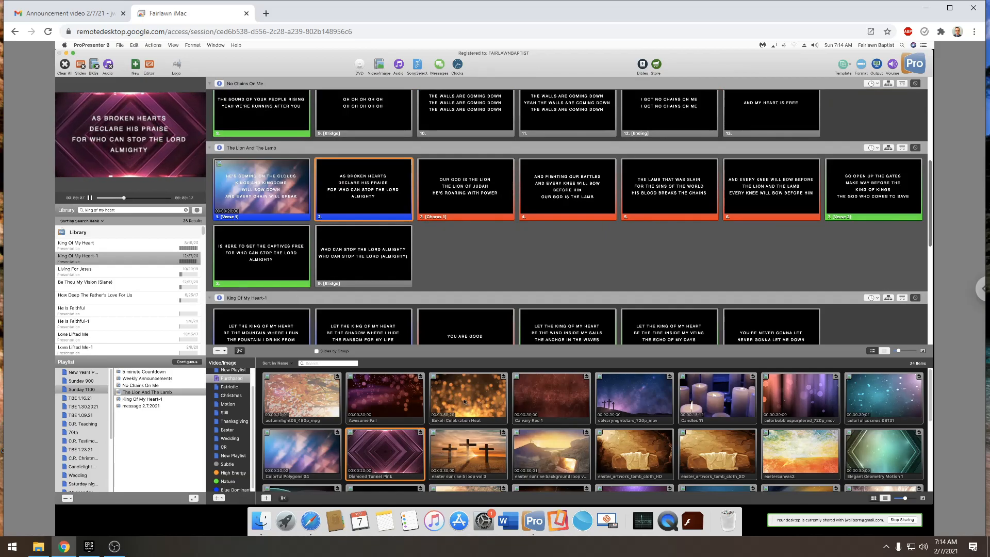
left_click(490, 398)
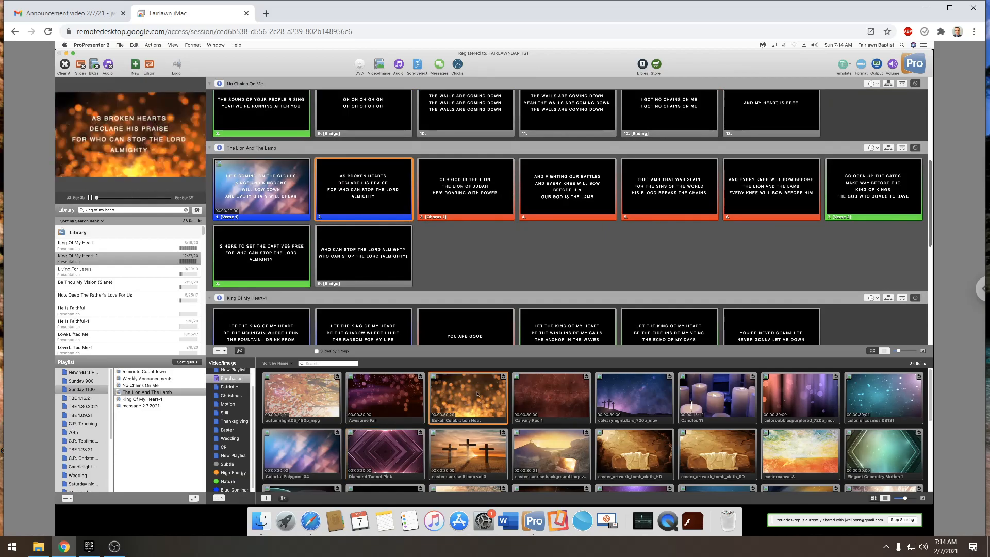
scroll(479, 395, "down", 2)
scroll(477, 394, "down", 1)
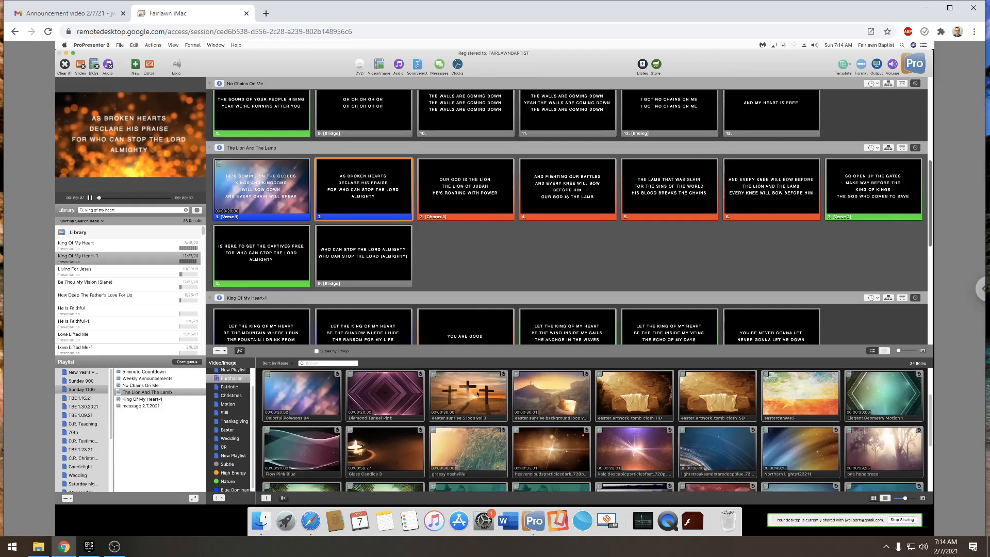
scroll(477, 394, "down", 3)
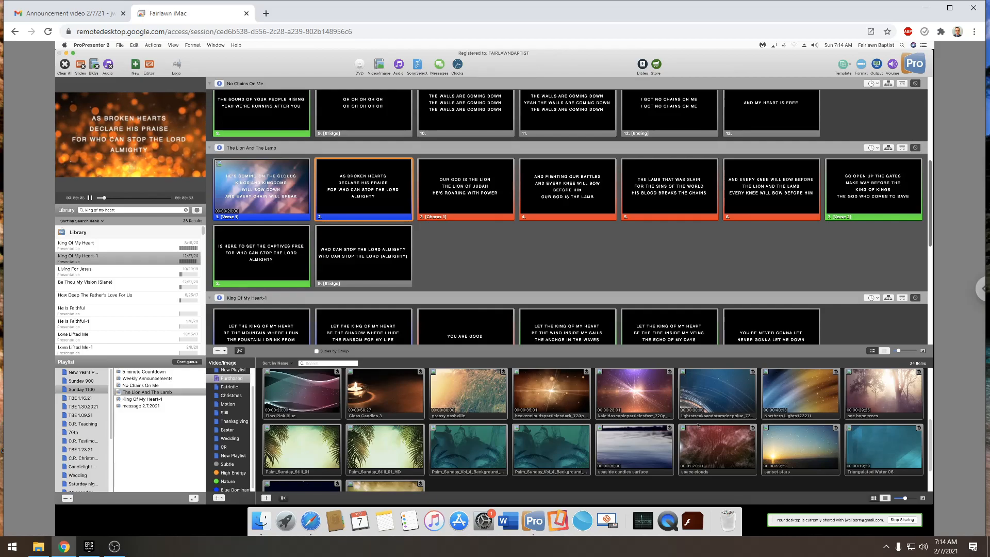
scroll(425, 427, "down", 2)
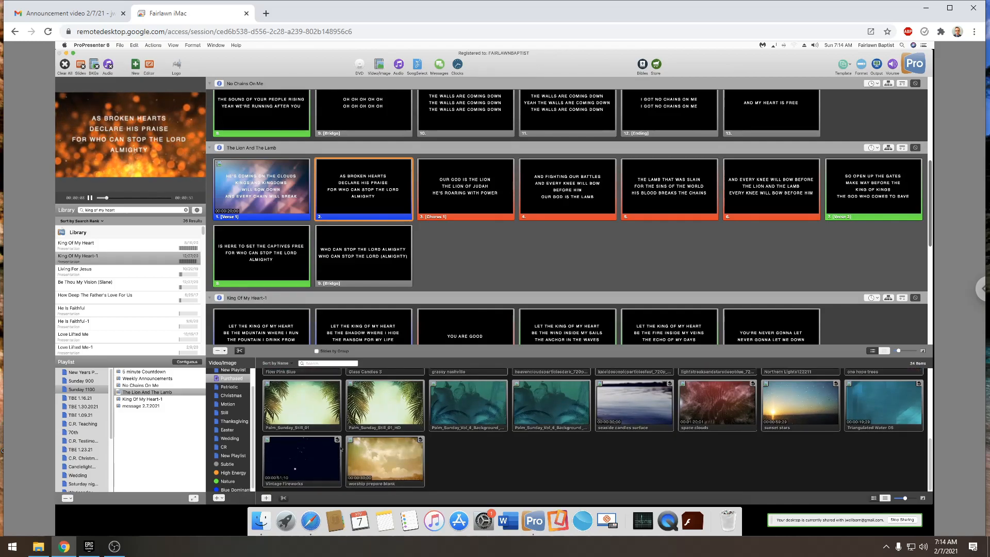
- Preview Vintage Fireworks and Glass Candles 3, and apply Diamond Tunnel Pink as the background of the first King Of My Heart-1 slide
left_click(333, 462)
scroll(384, 433, "up", 2)
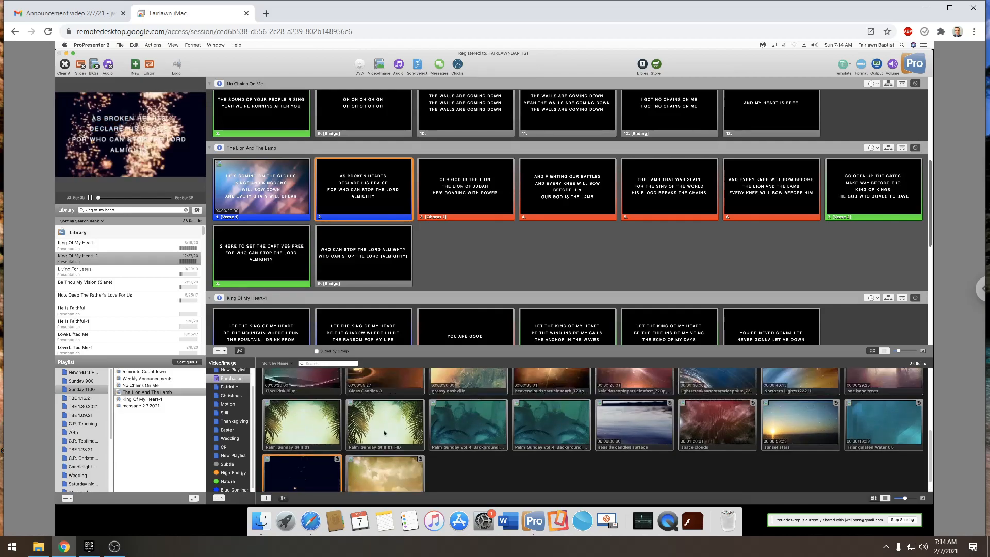
scroll(384, 433, "up", 1)
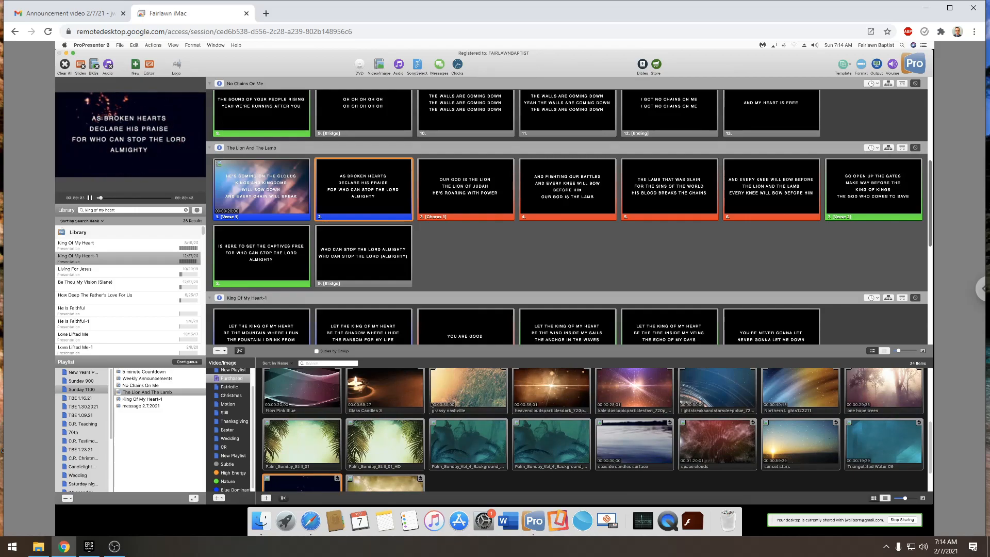
scroll(432, 404, "up", 1)
left_click(410, 421)
scroll(410, 426, "up", 1)
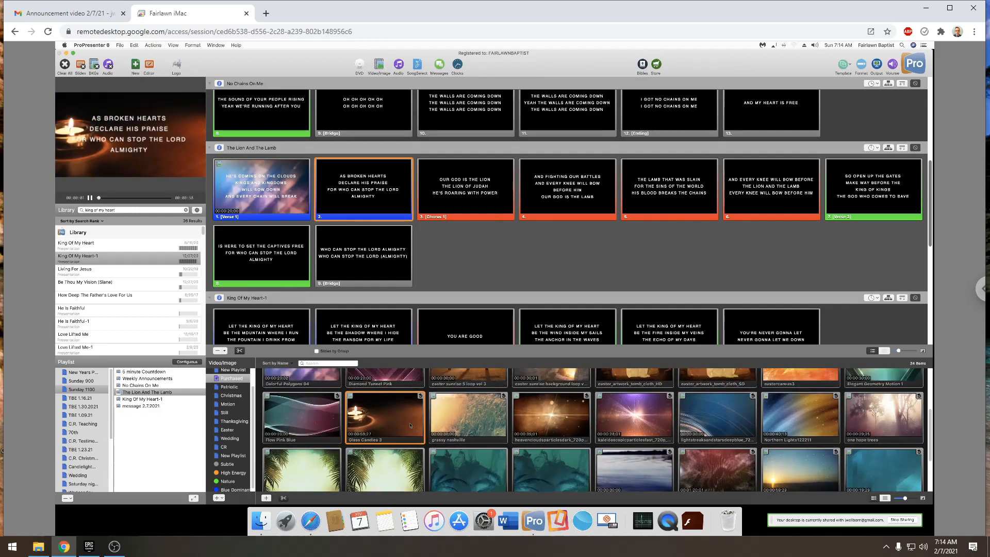
scroll(408, 426, "up", 1)
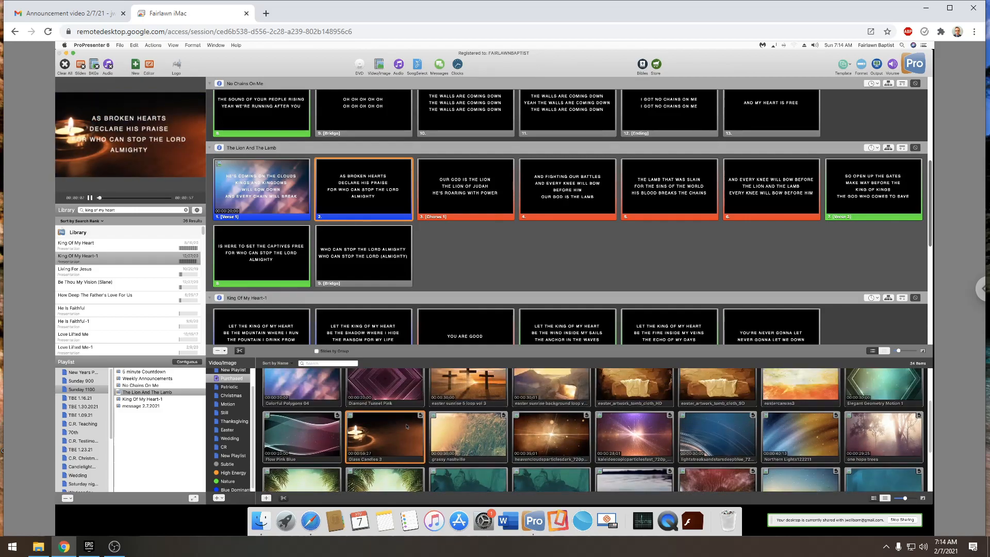
left_click(386, 385)
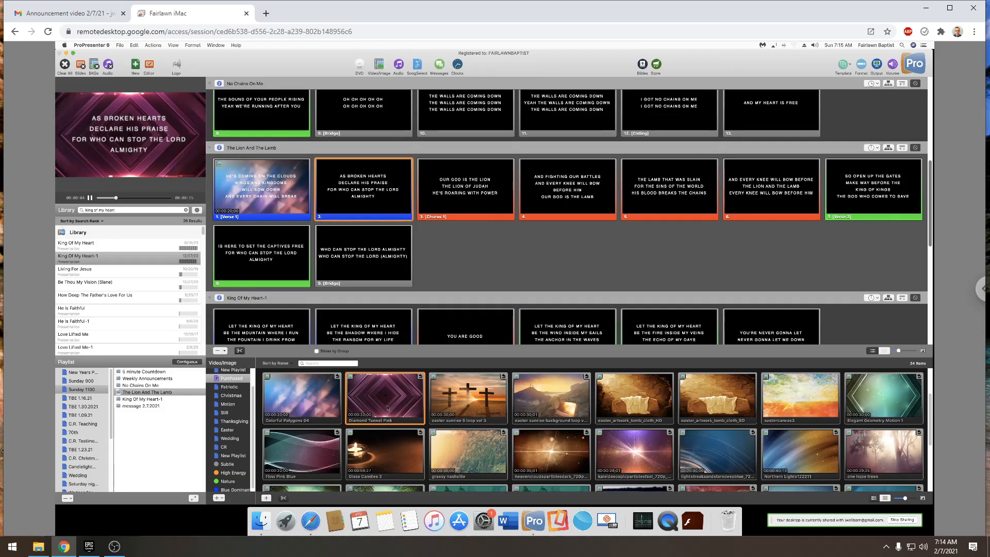
left_click_drag(388, 409, 237, 333)
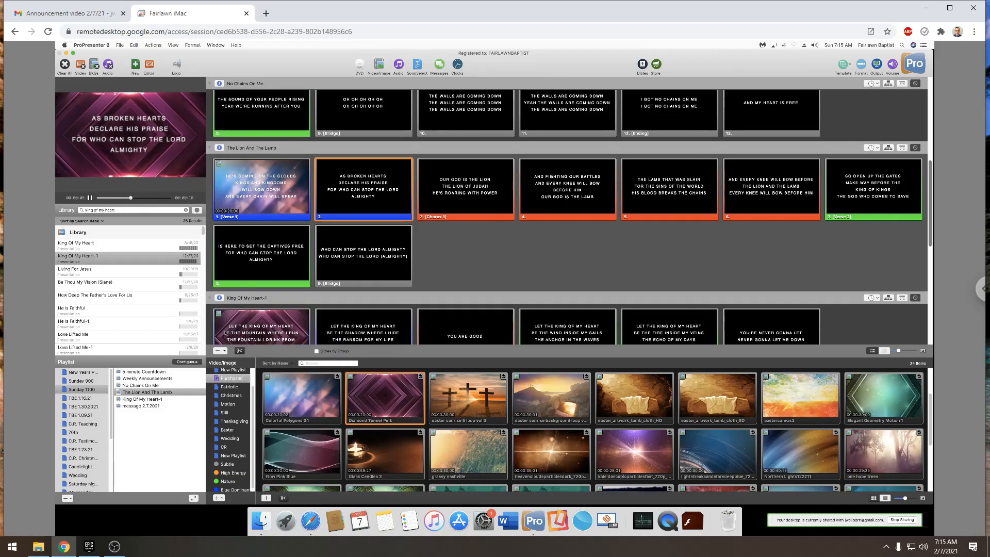
- Return to the 5 minute Countdown at the start of the Sunday 1100 playlist to review its order
left_click(149, 372)
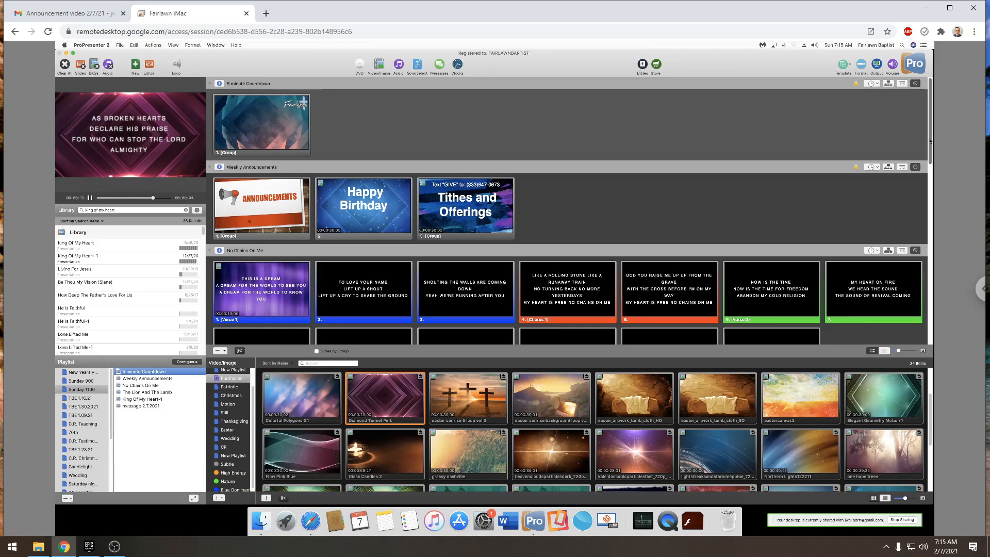
left_click_drag(930, 160, 935, 83)
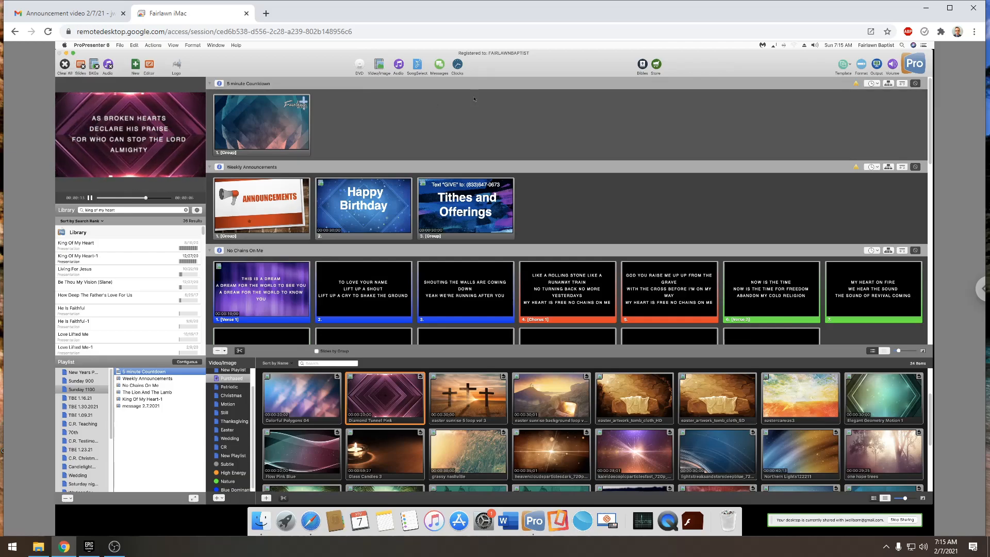
left_click(114, 546)
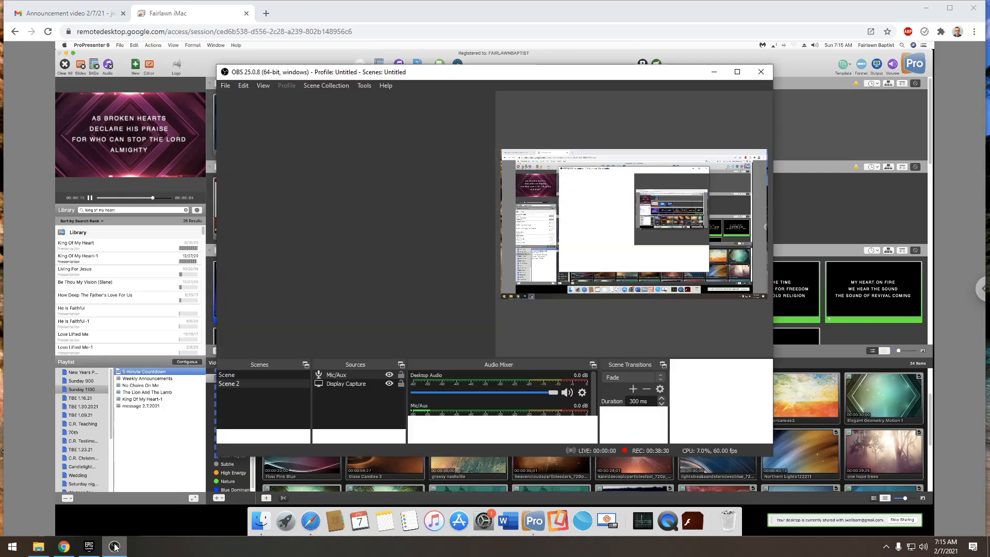